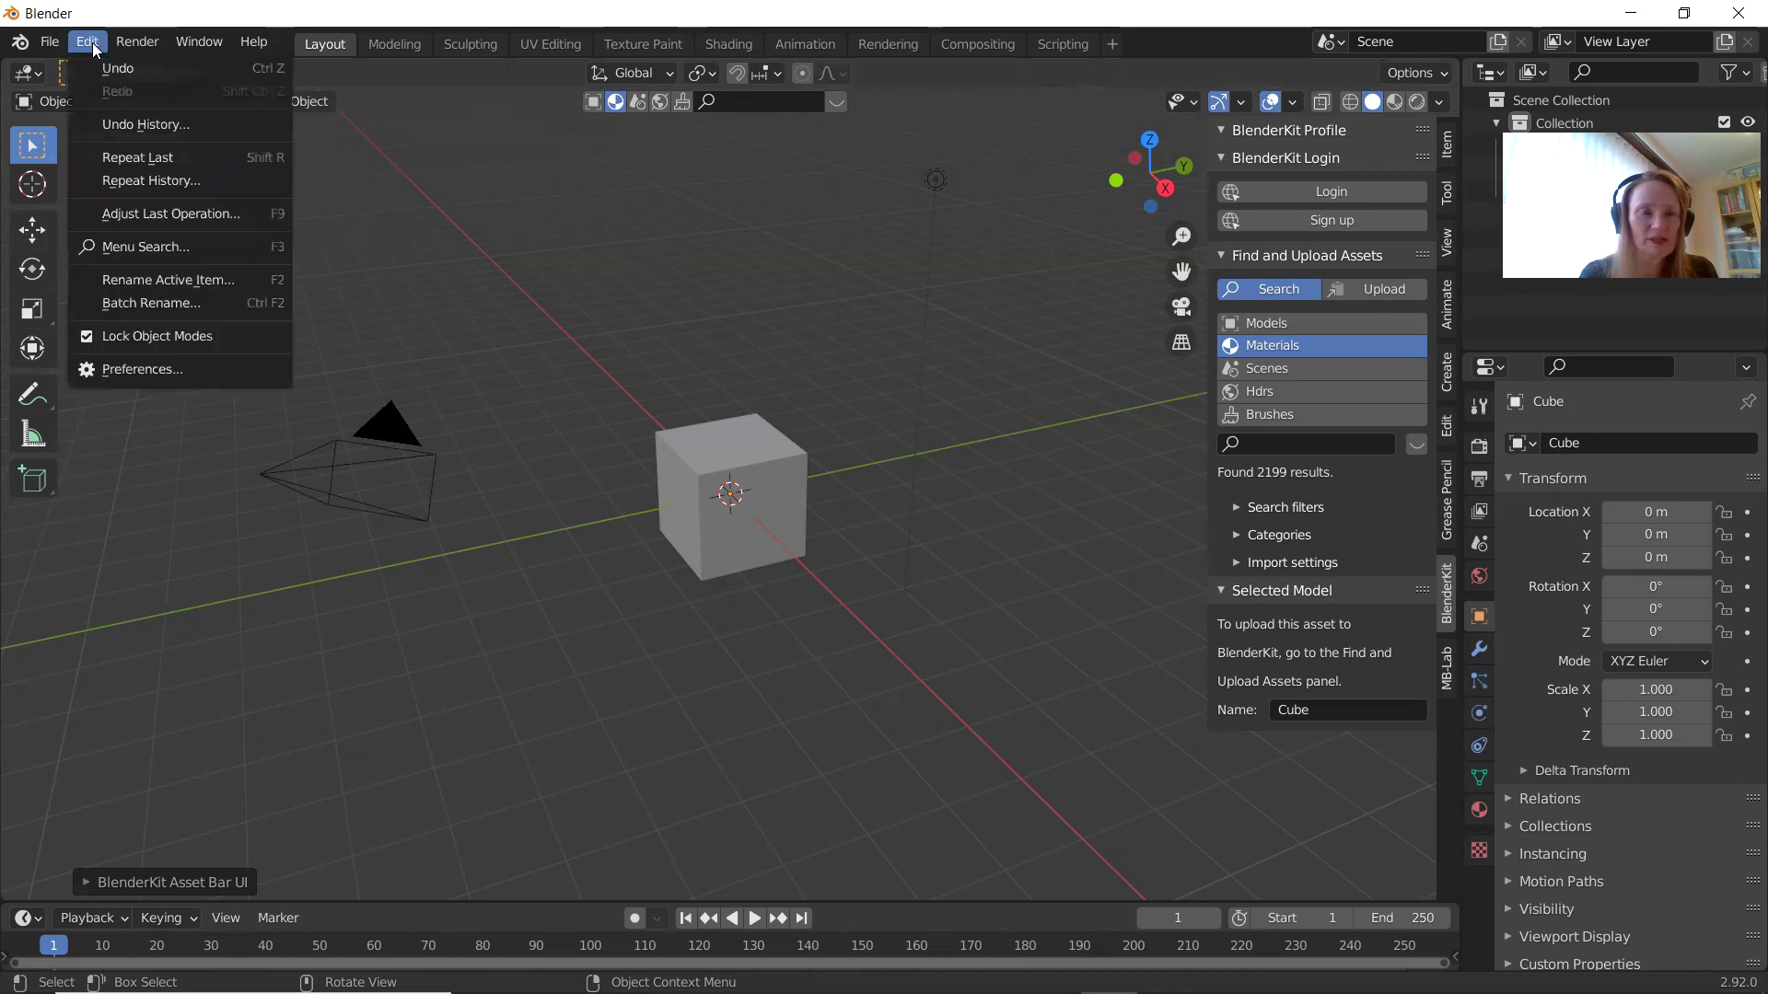
# Open the add-on preferences and review the details of the Characters: MB-Lab add-on.
pyautogui.click(147, 368)
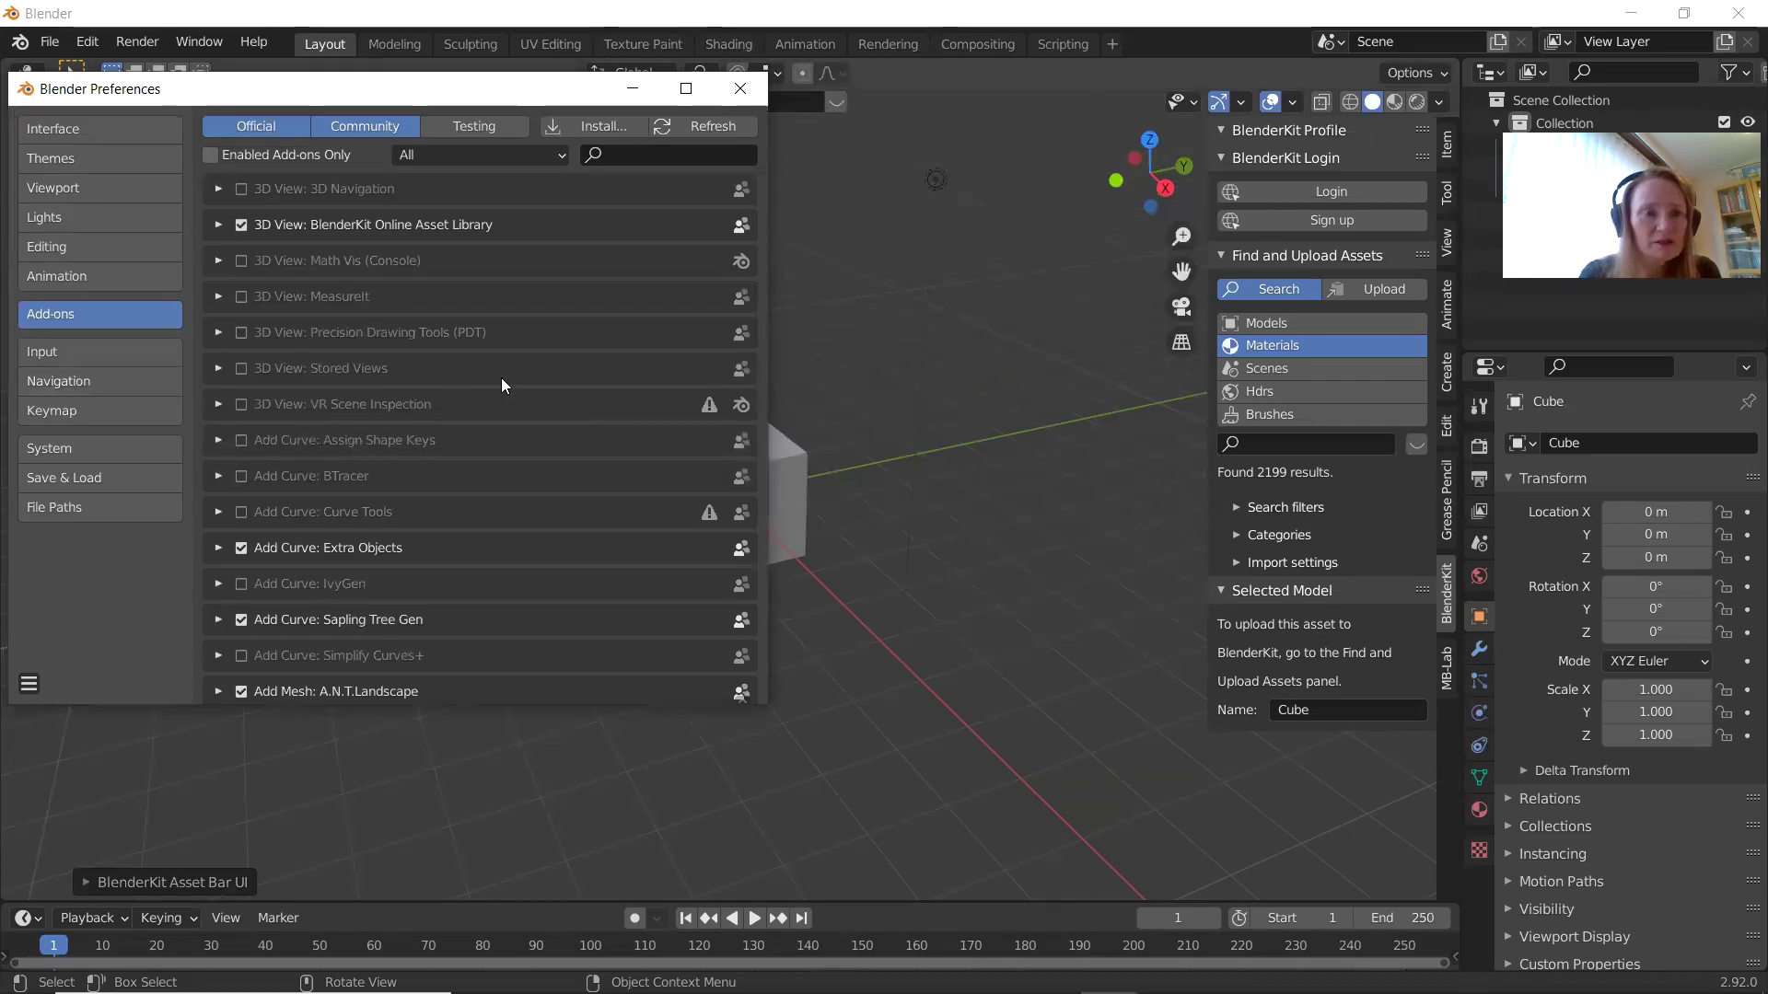
pyautogui.scroll(-2, 501, 384)
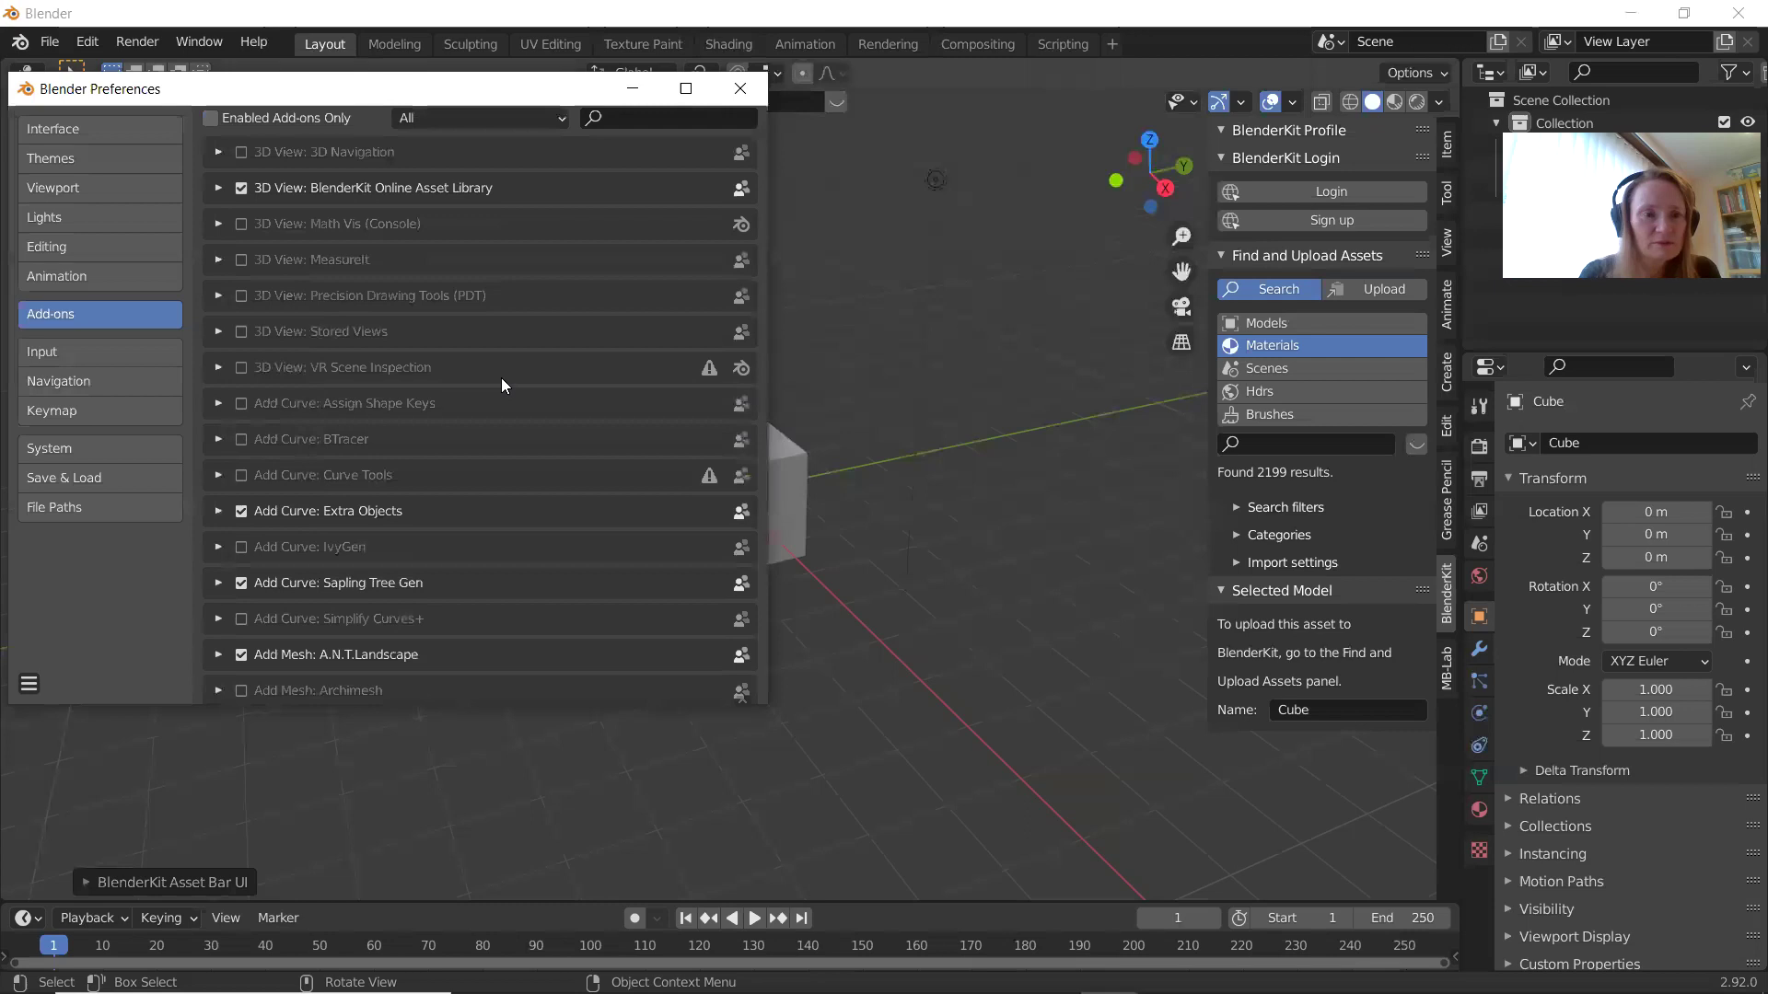
pyautogui.scroll(-5, 502, 385)
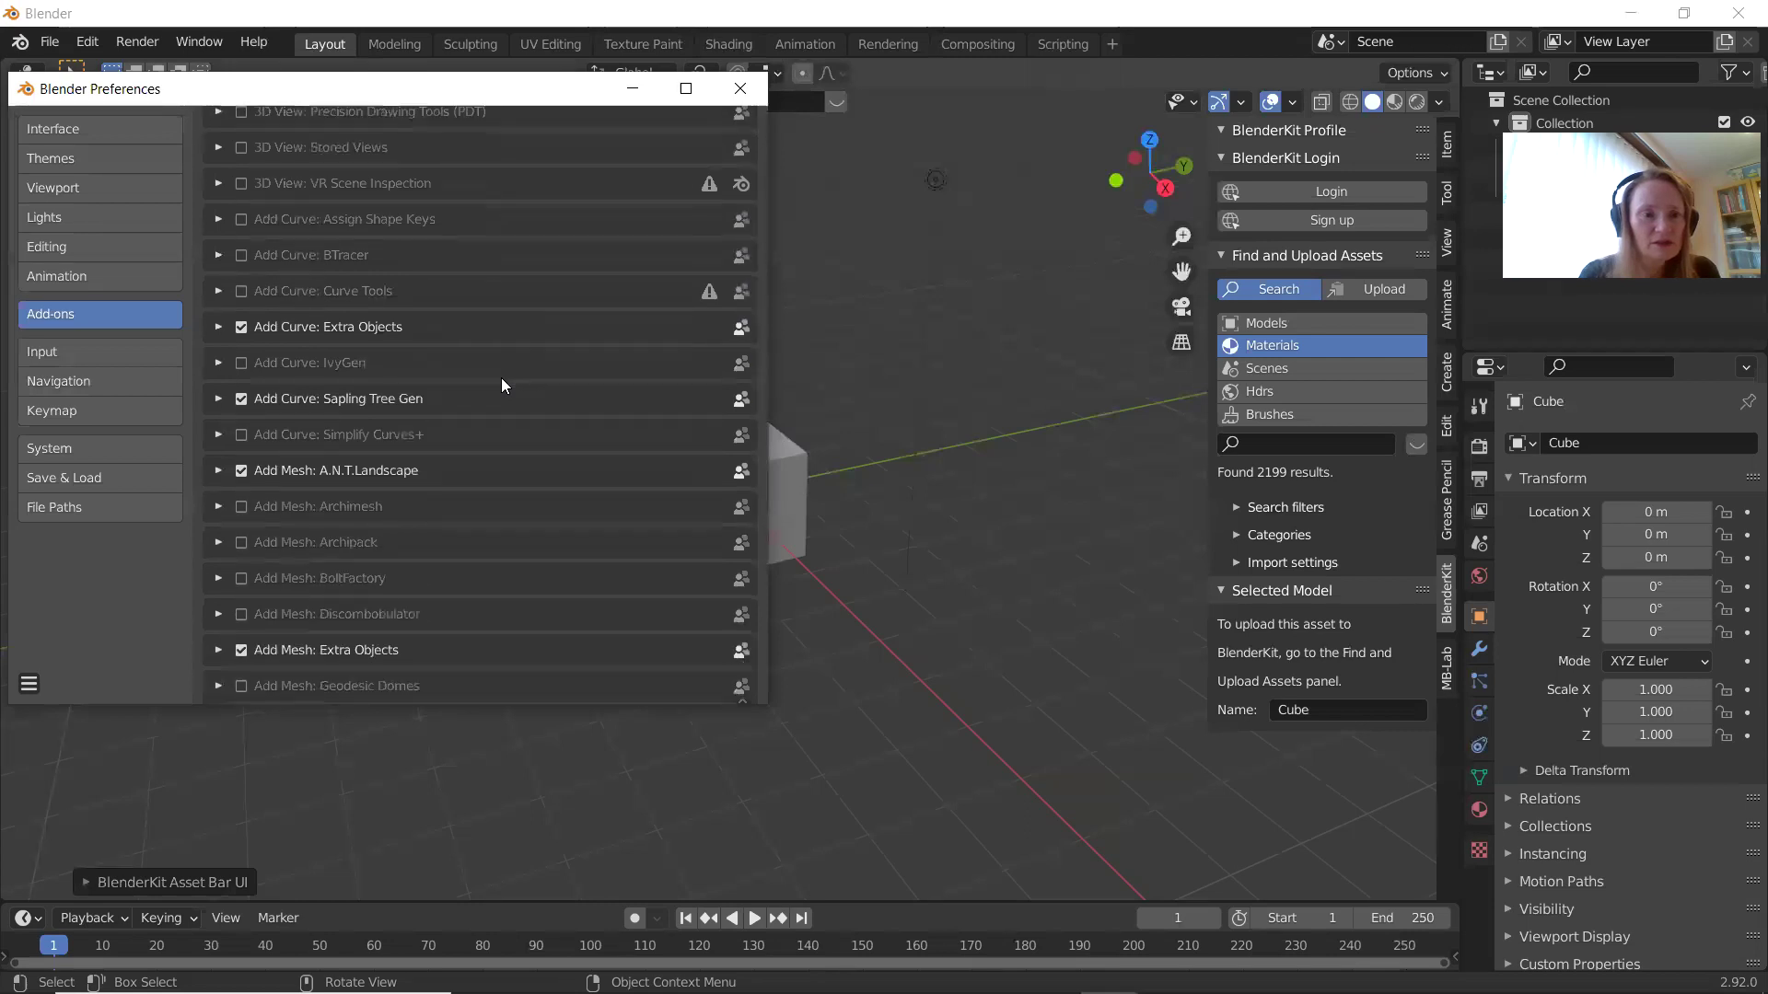
pyautogui.scroll(-11, 502, 385)
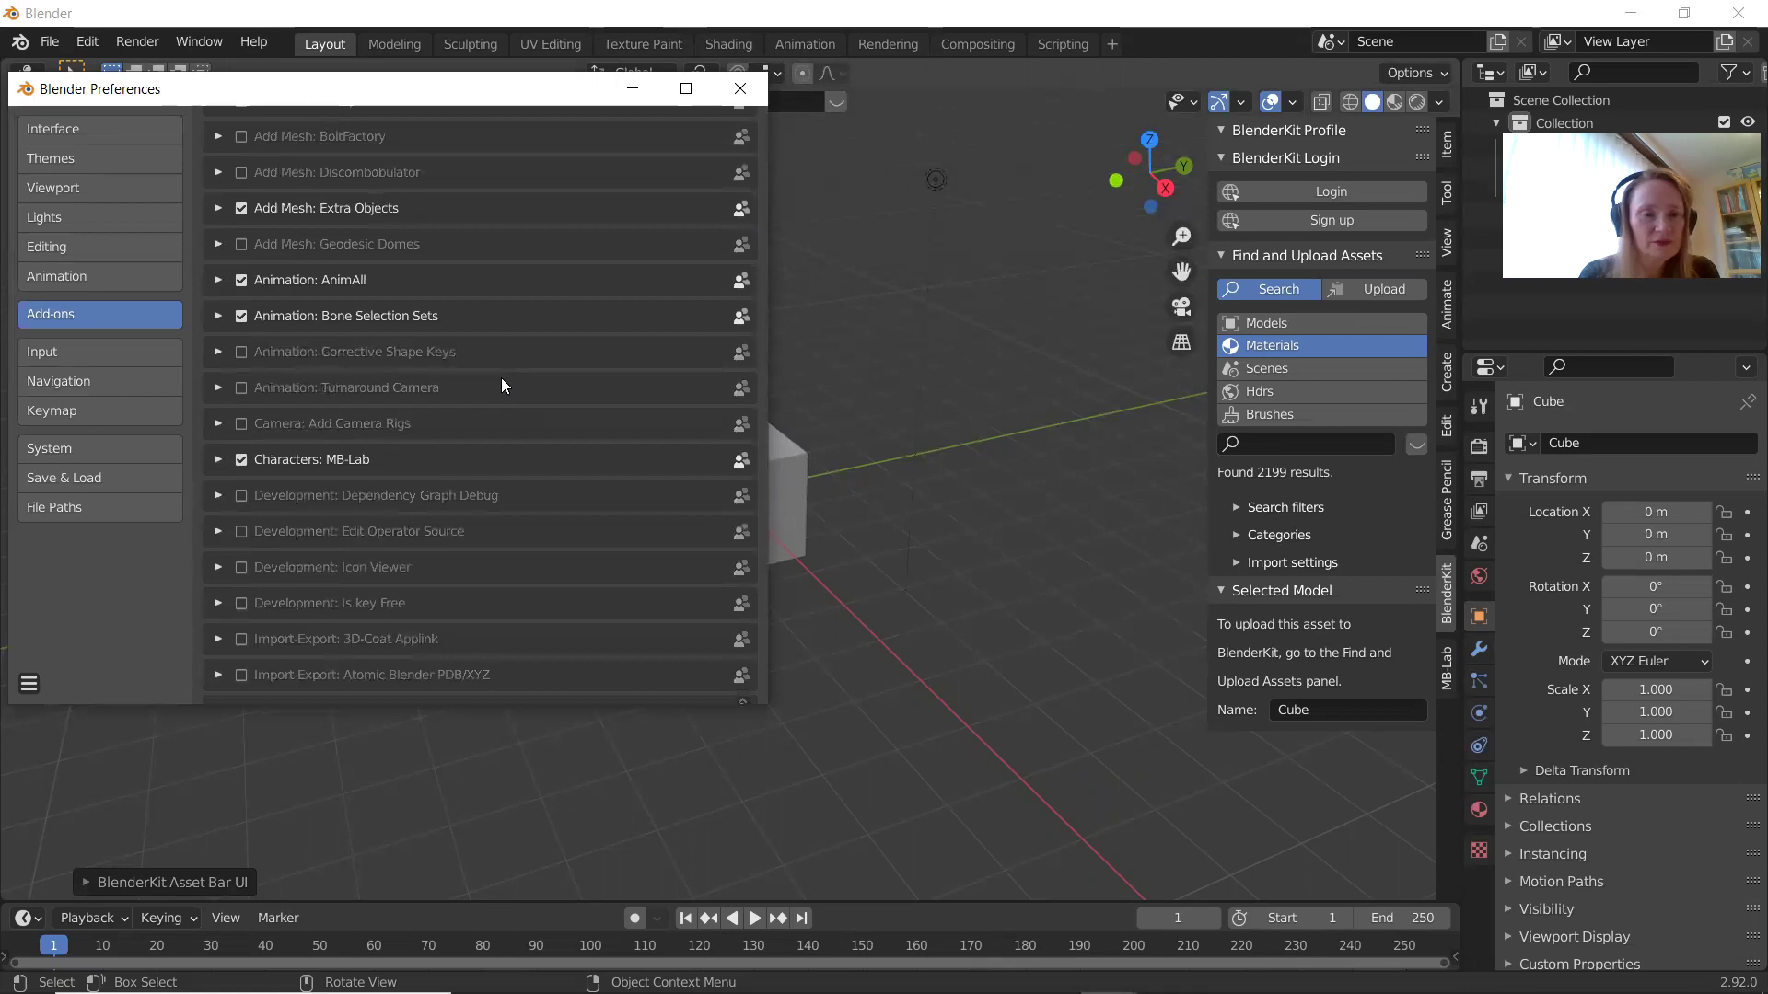
pyautogui.scroll(-1, 503, 385)
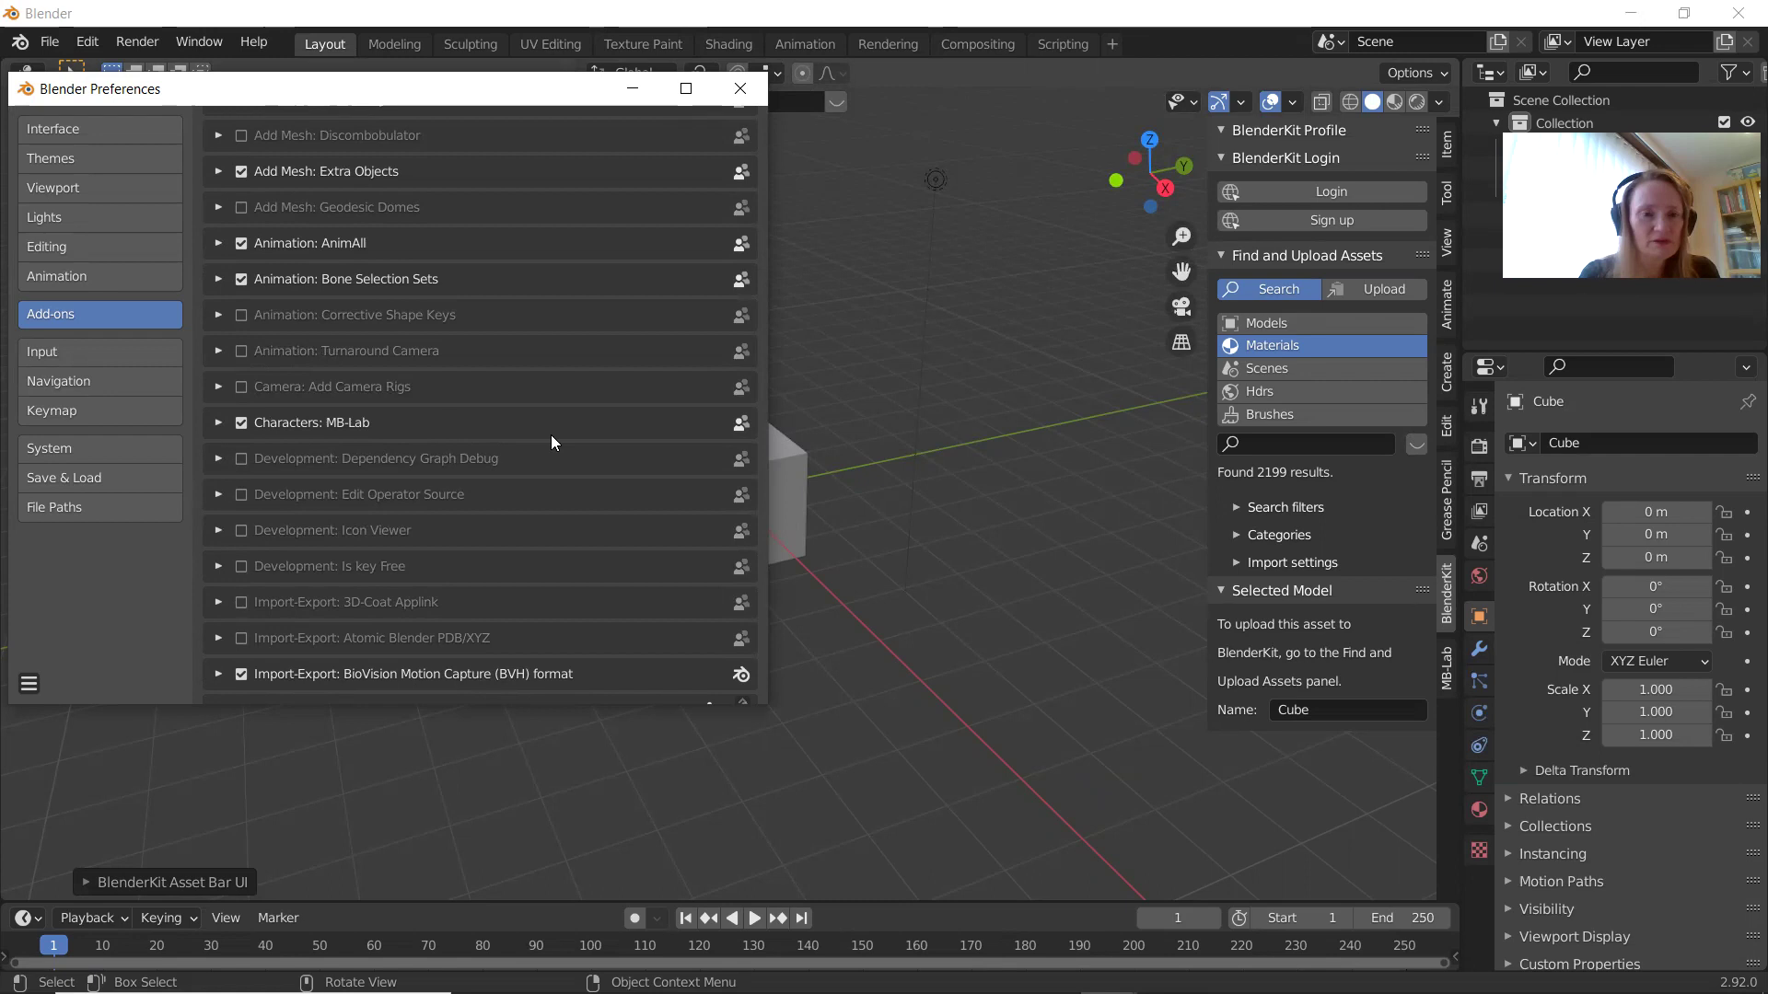
pyautogui.scroll(-3, 551, 435)
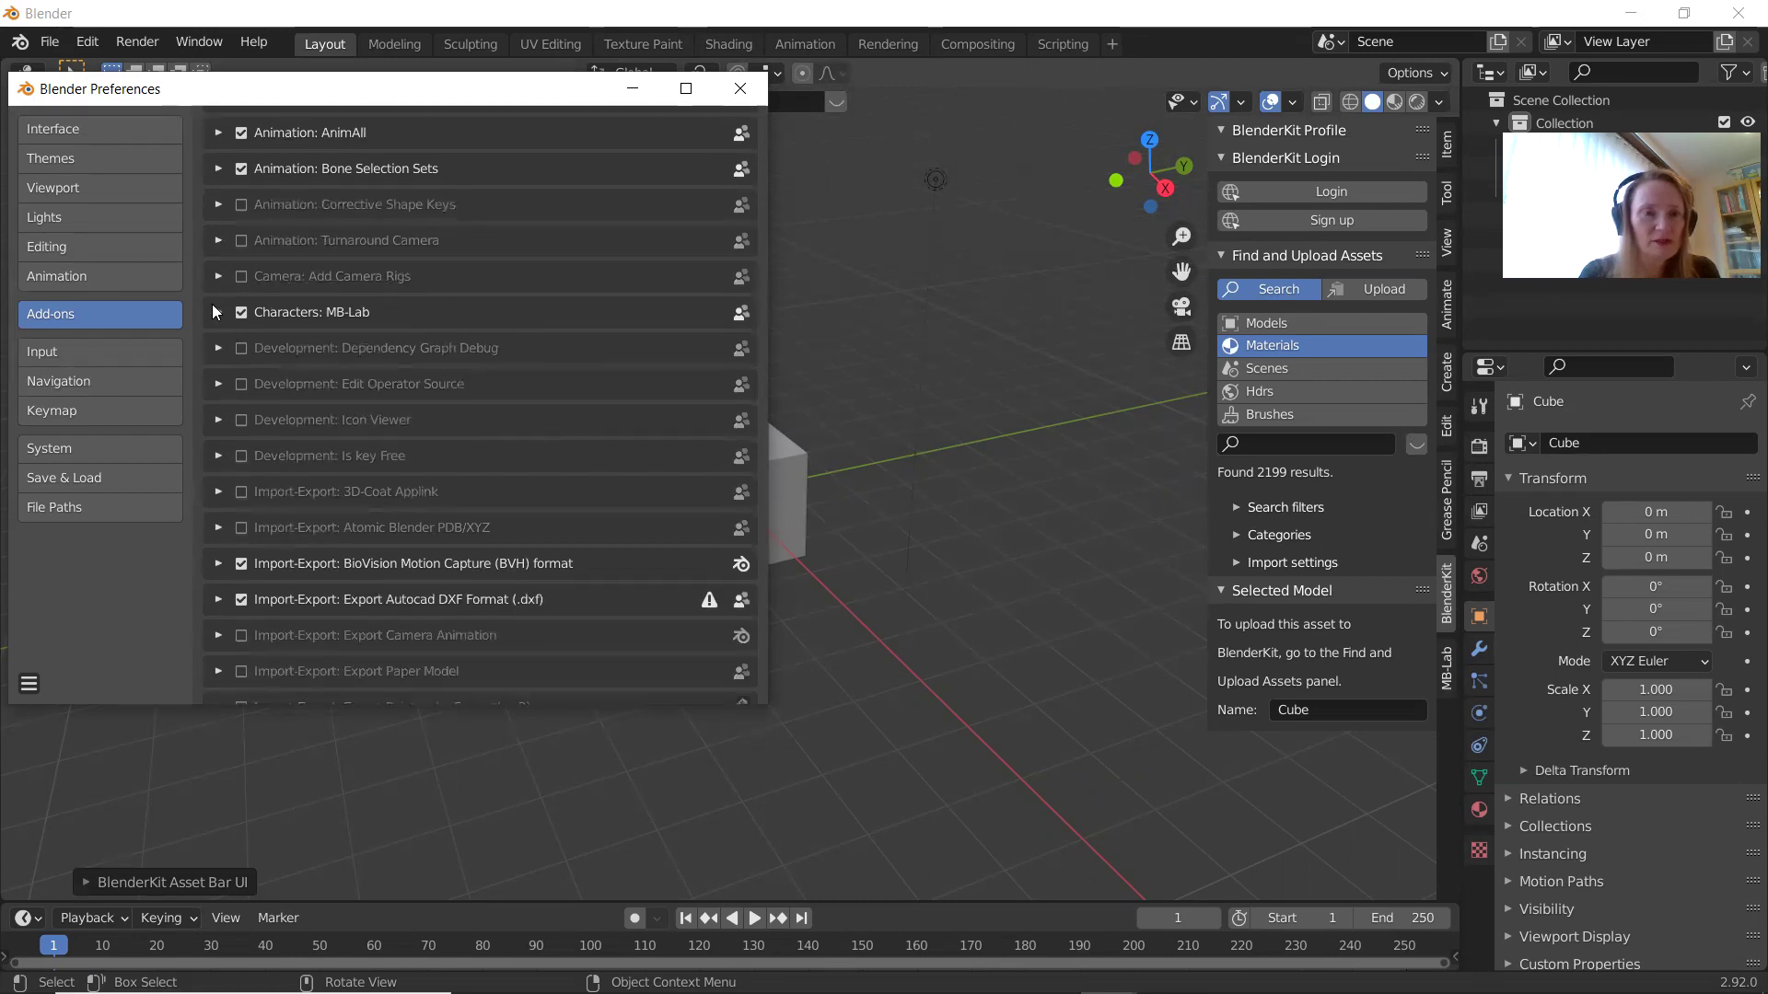
pyautogui.click(215, 313)
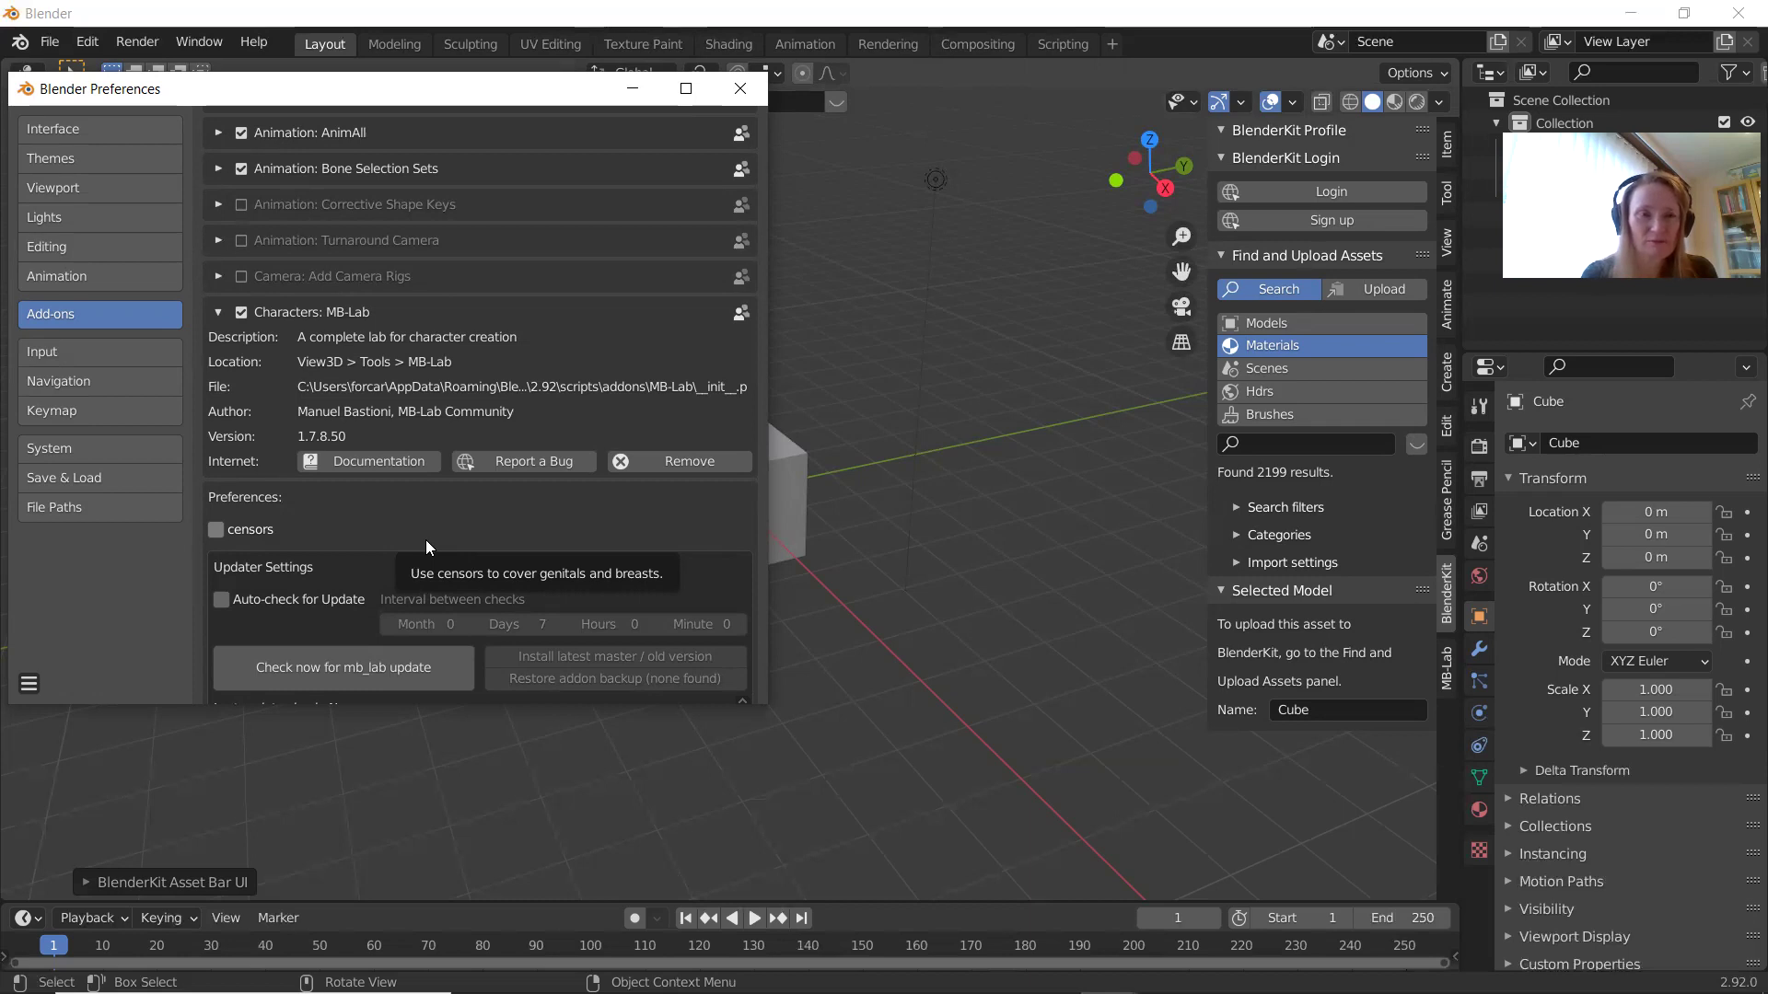
pyautogui.click(219, 314)
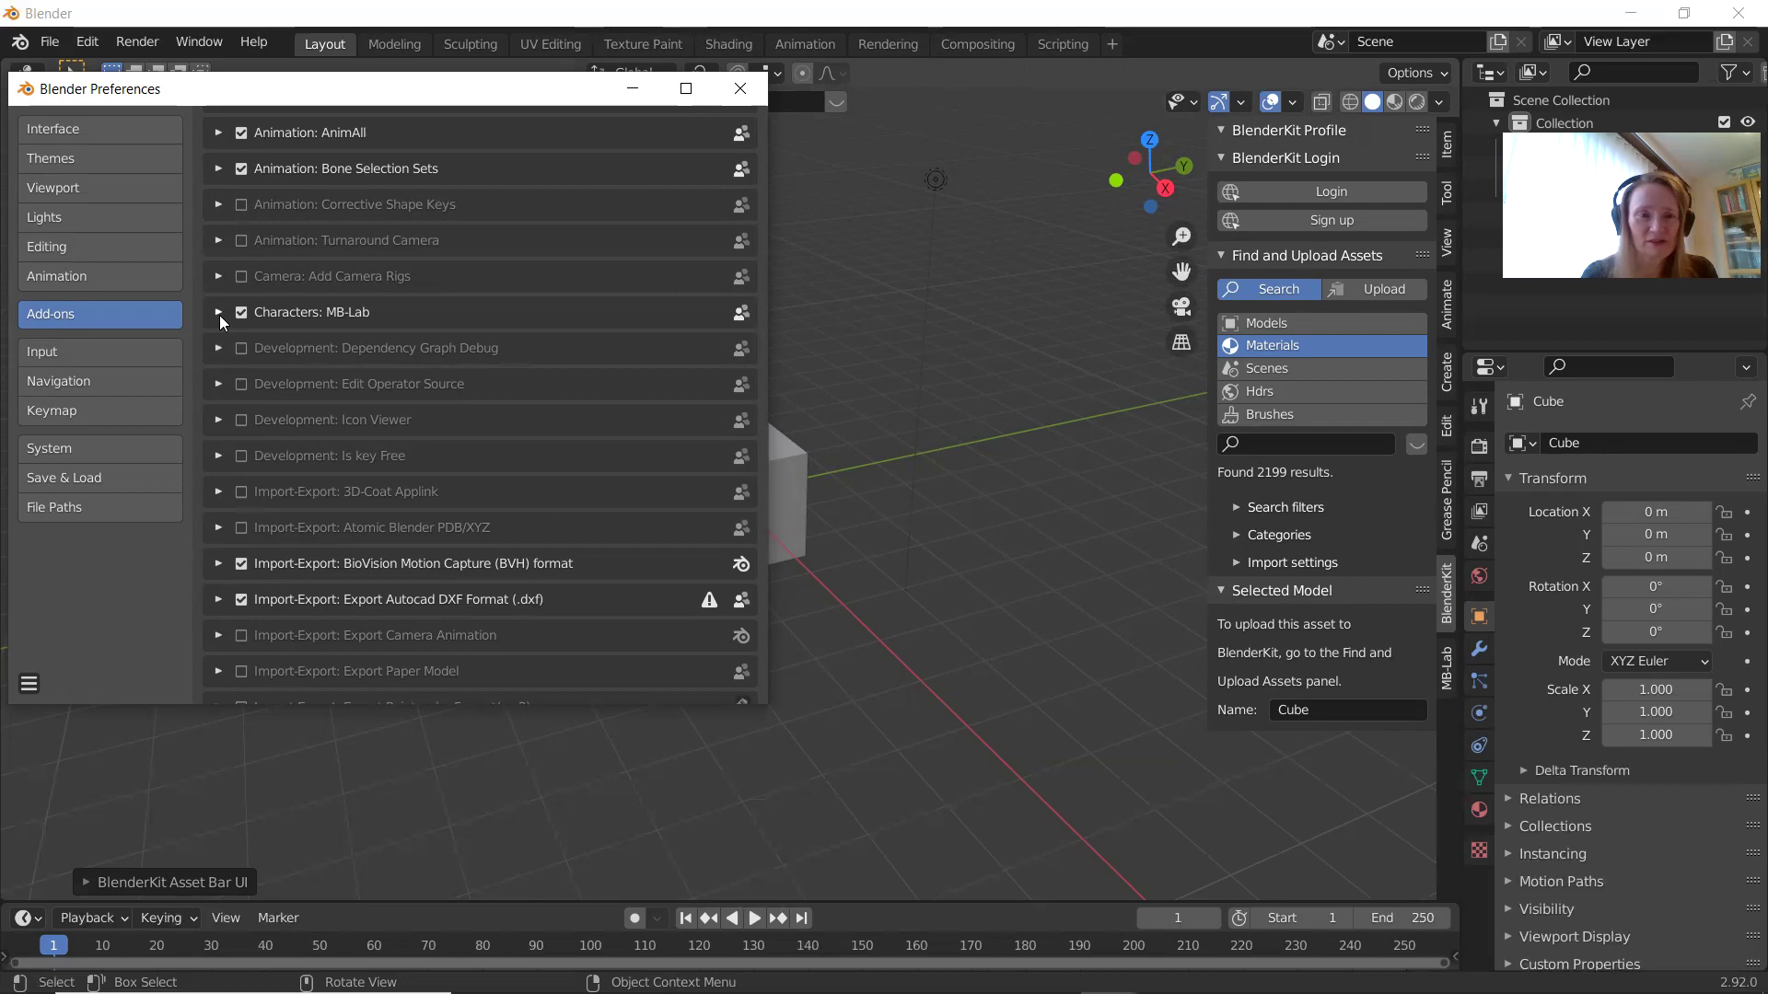
# Look through the add-on list, filter it by "bl", and close the preferences.
pyautogui.scroll(-10, 442, 433)
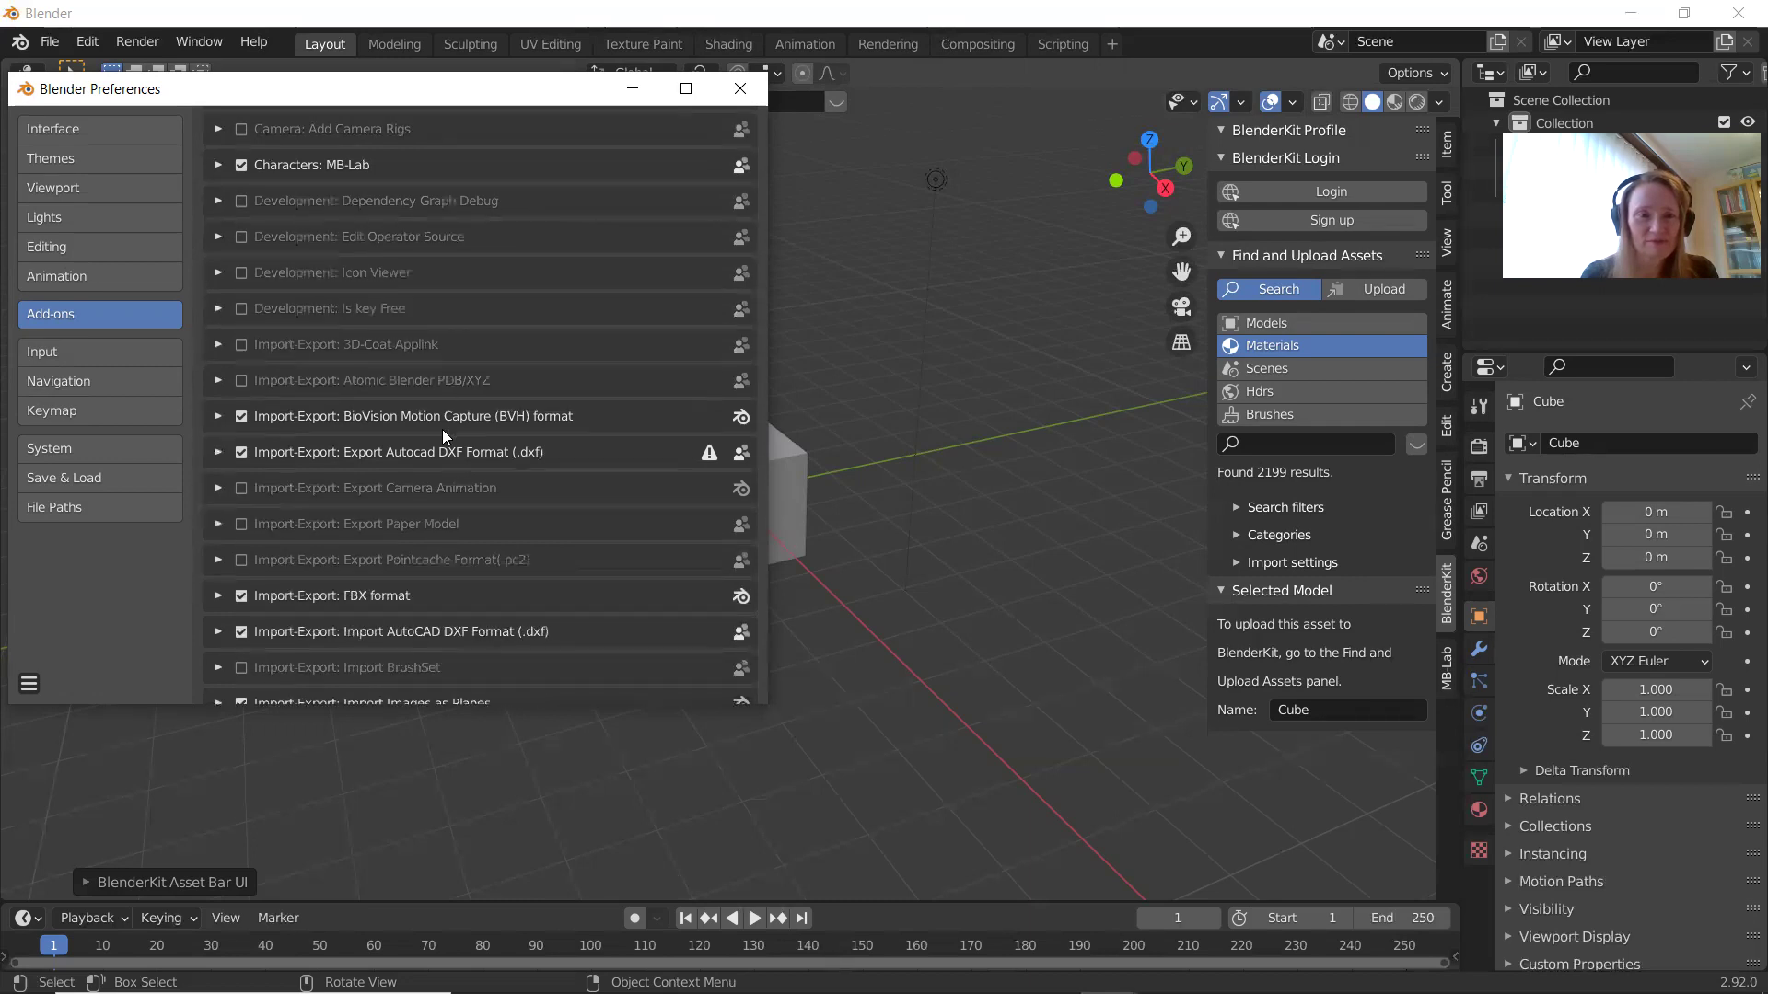
pyautogui.scroll(-10, 442, 433)
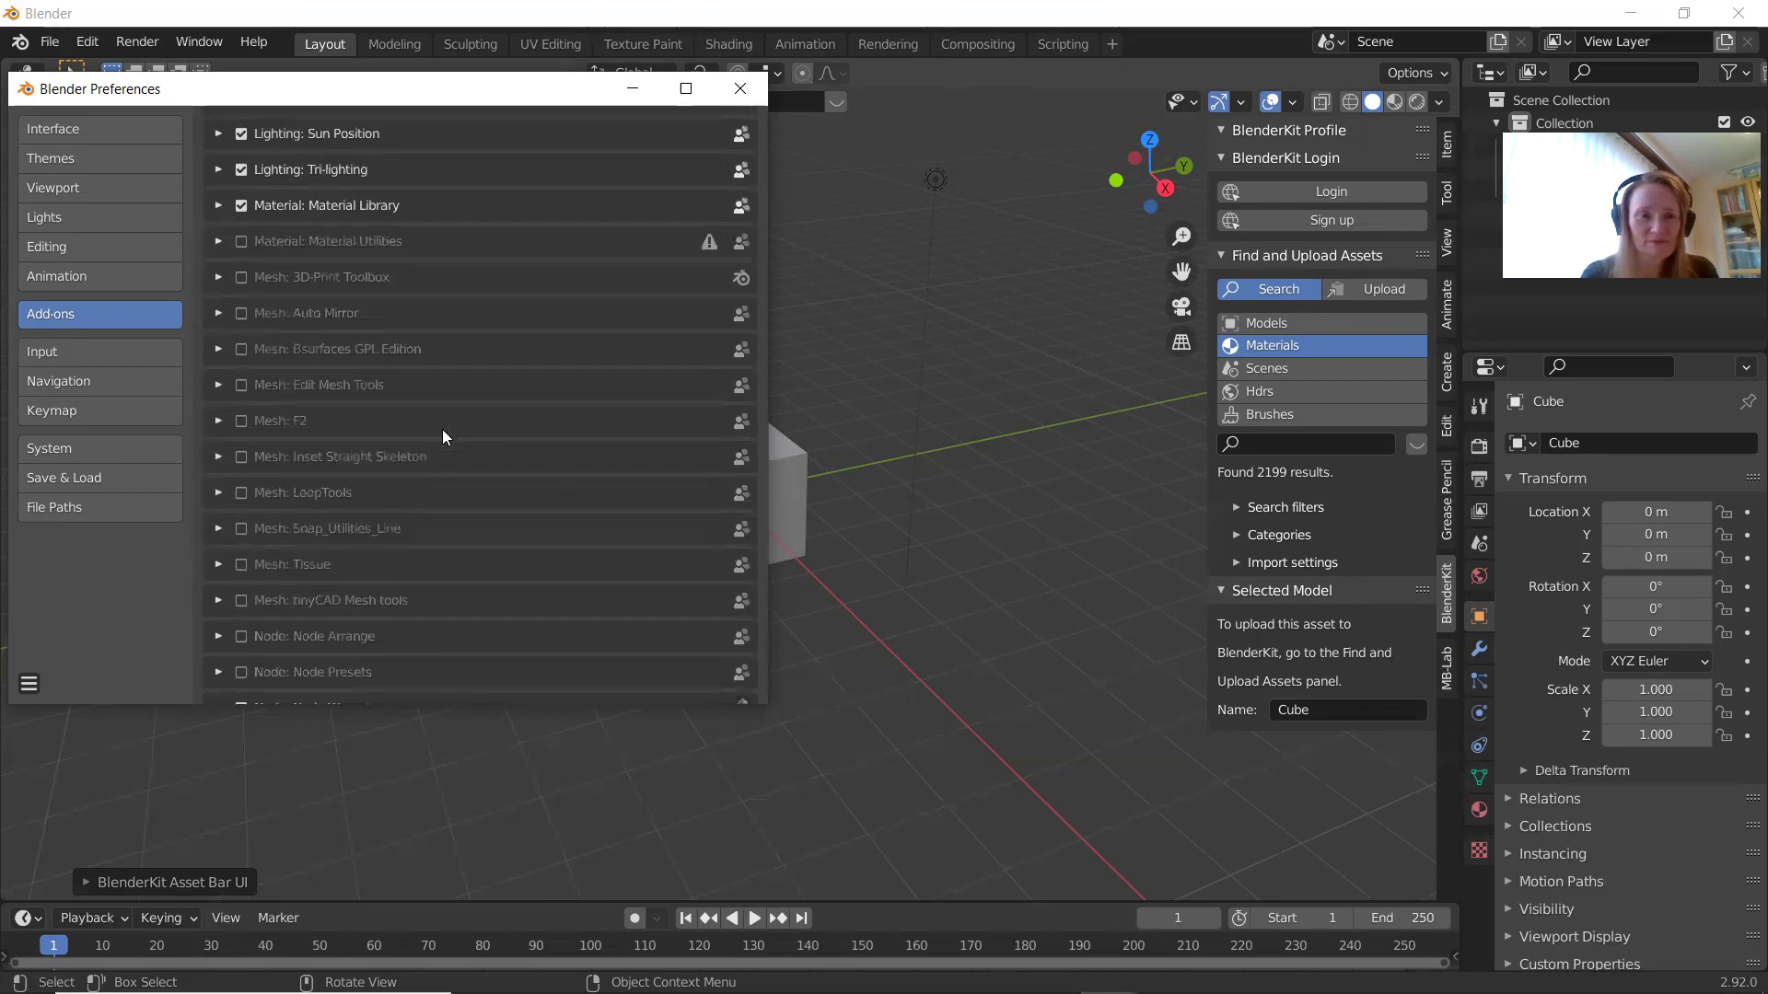
pyautogui.scroll(10, 443, 431)
pyautogui.scroll(12, 442, 429)
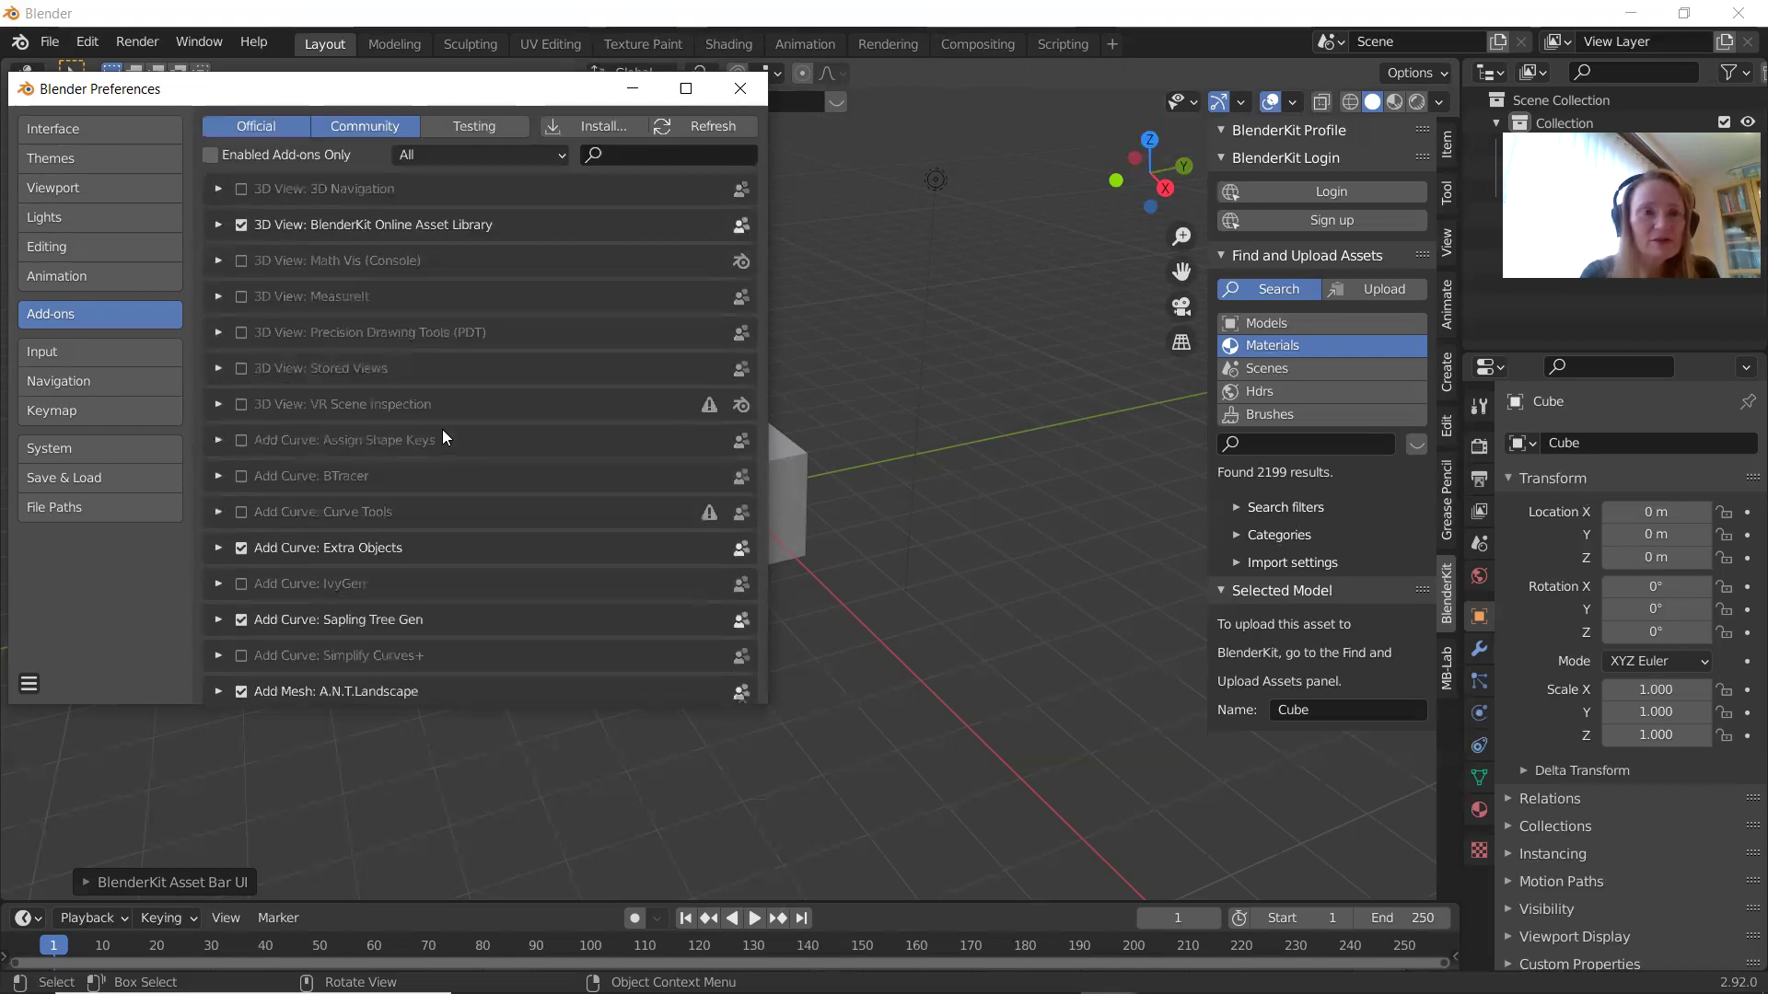
pyautogui.click(652, 155)
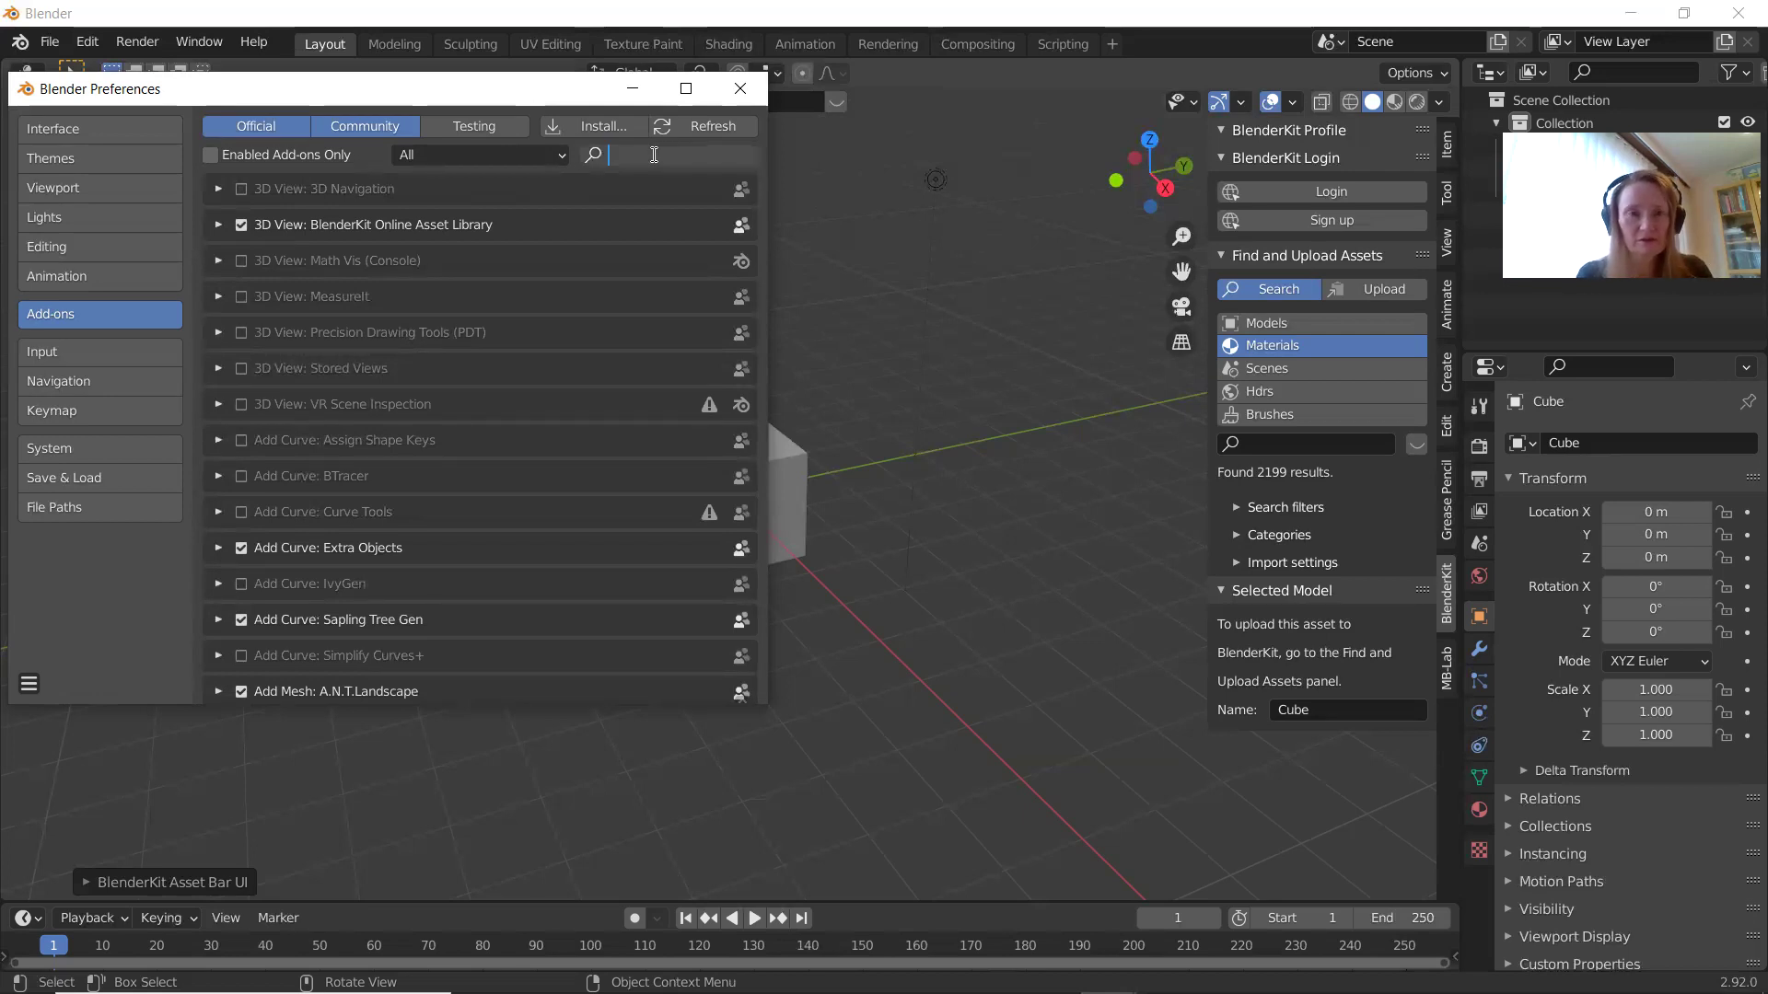
pyautogui.write('b')
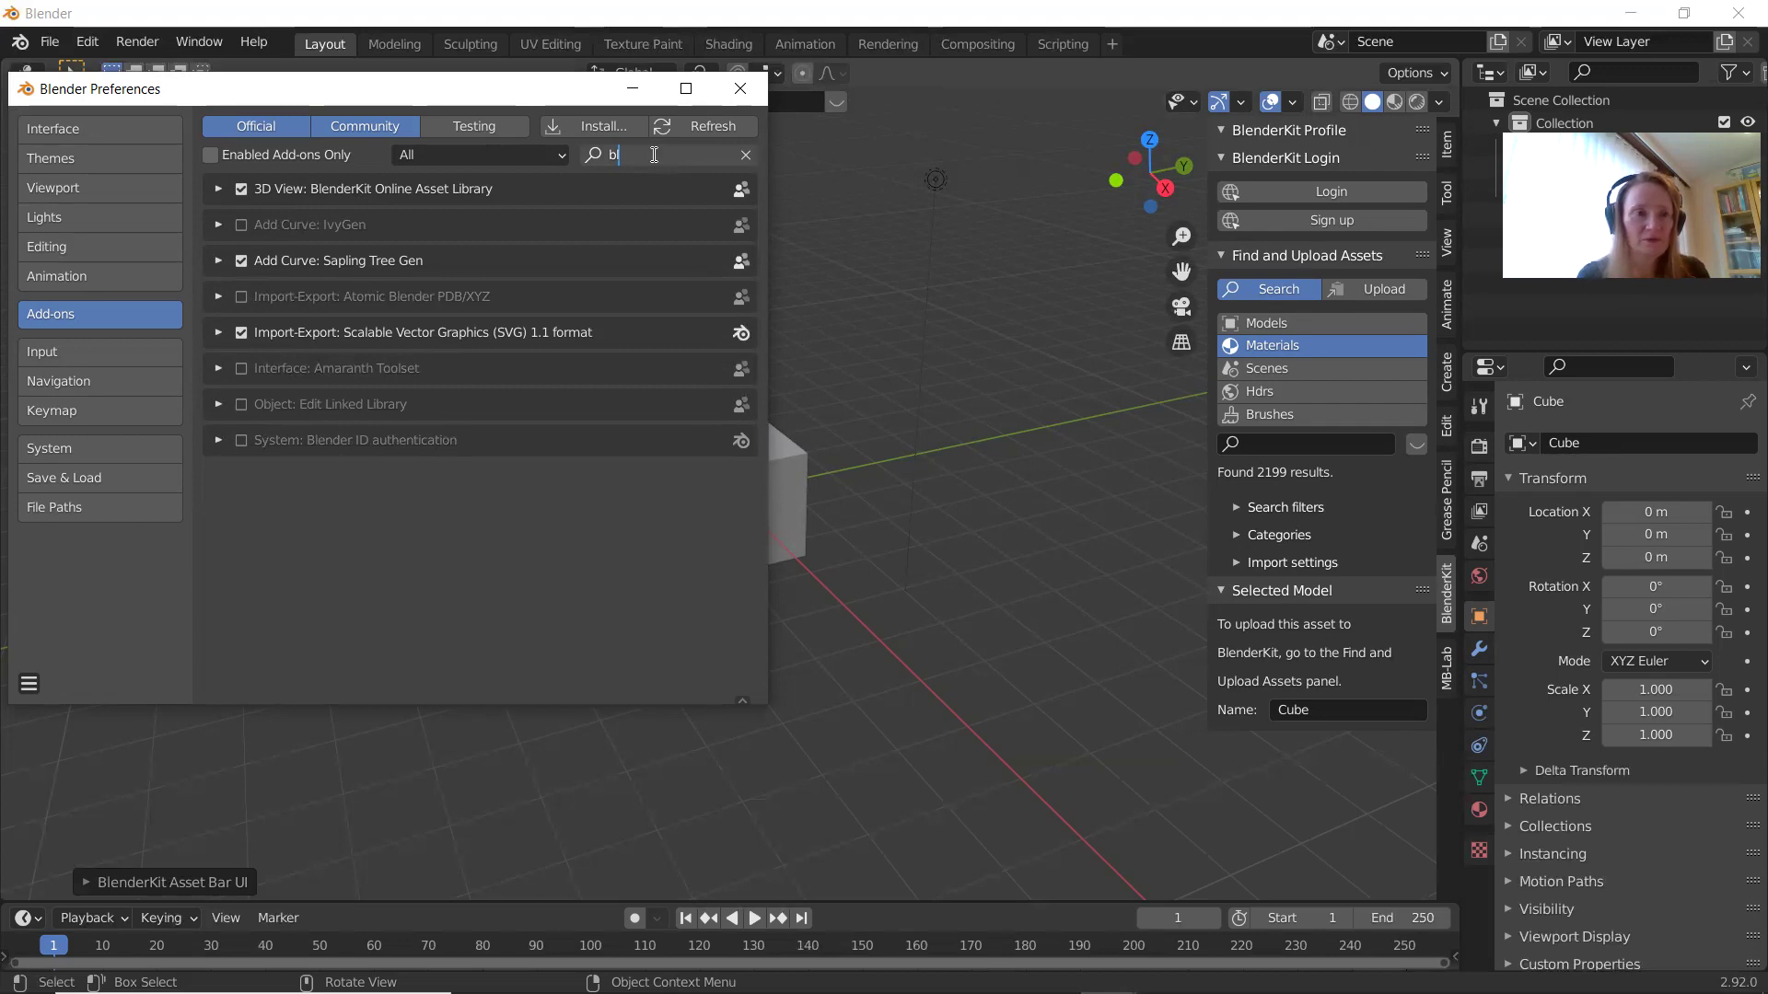
pyautogui.click(735, 88)
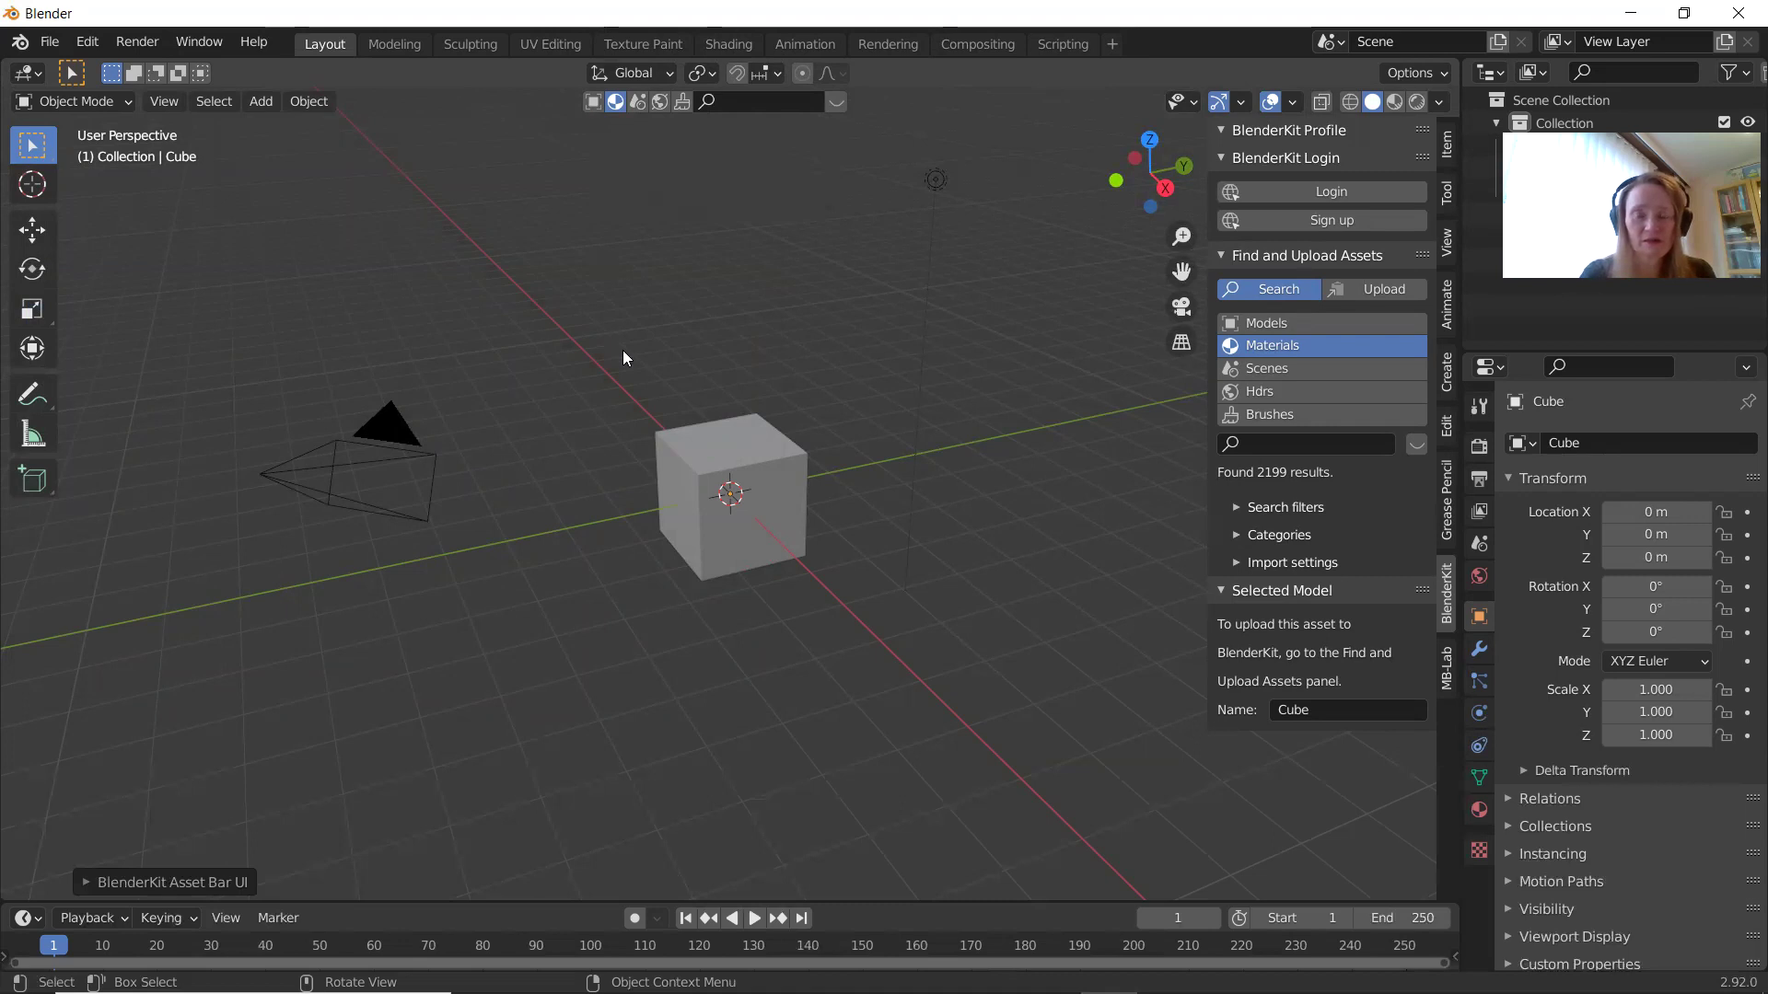
# Delete the default cube from the scene.
pyautogui.click(732, 546)
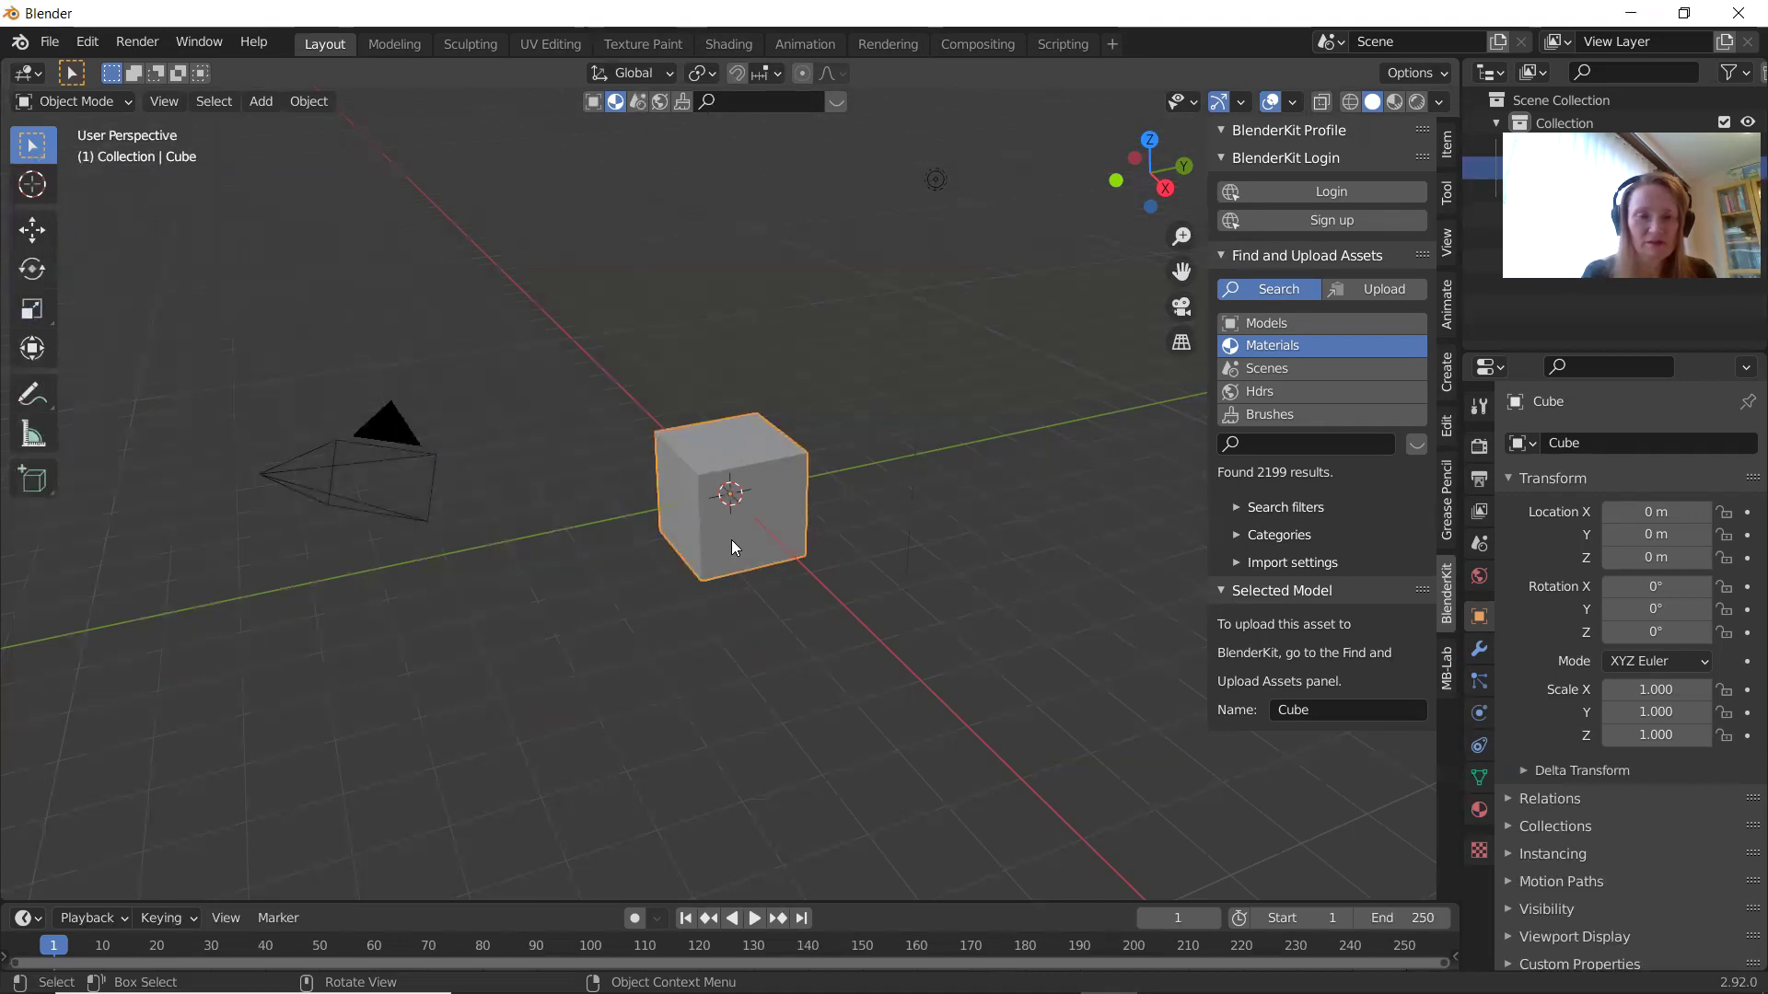
pyautogui.press('x')
pyautogui.click(732, 542)
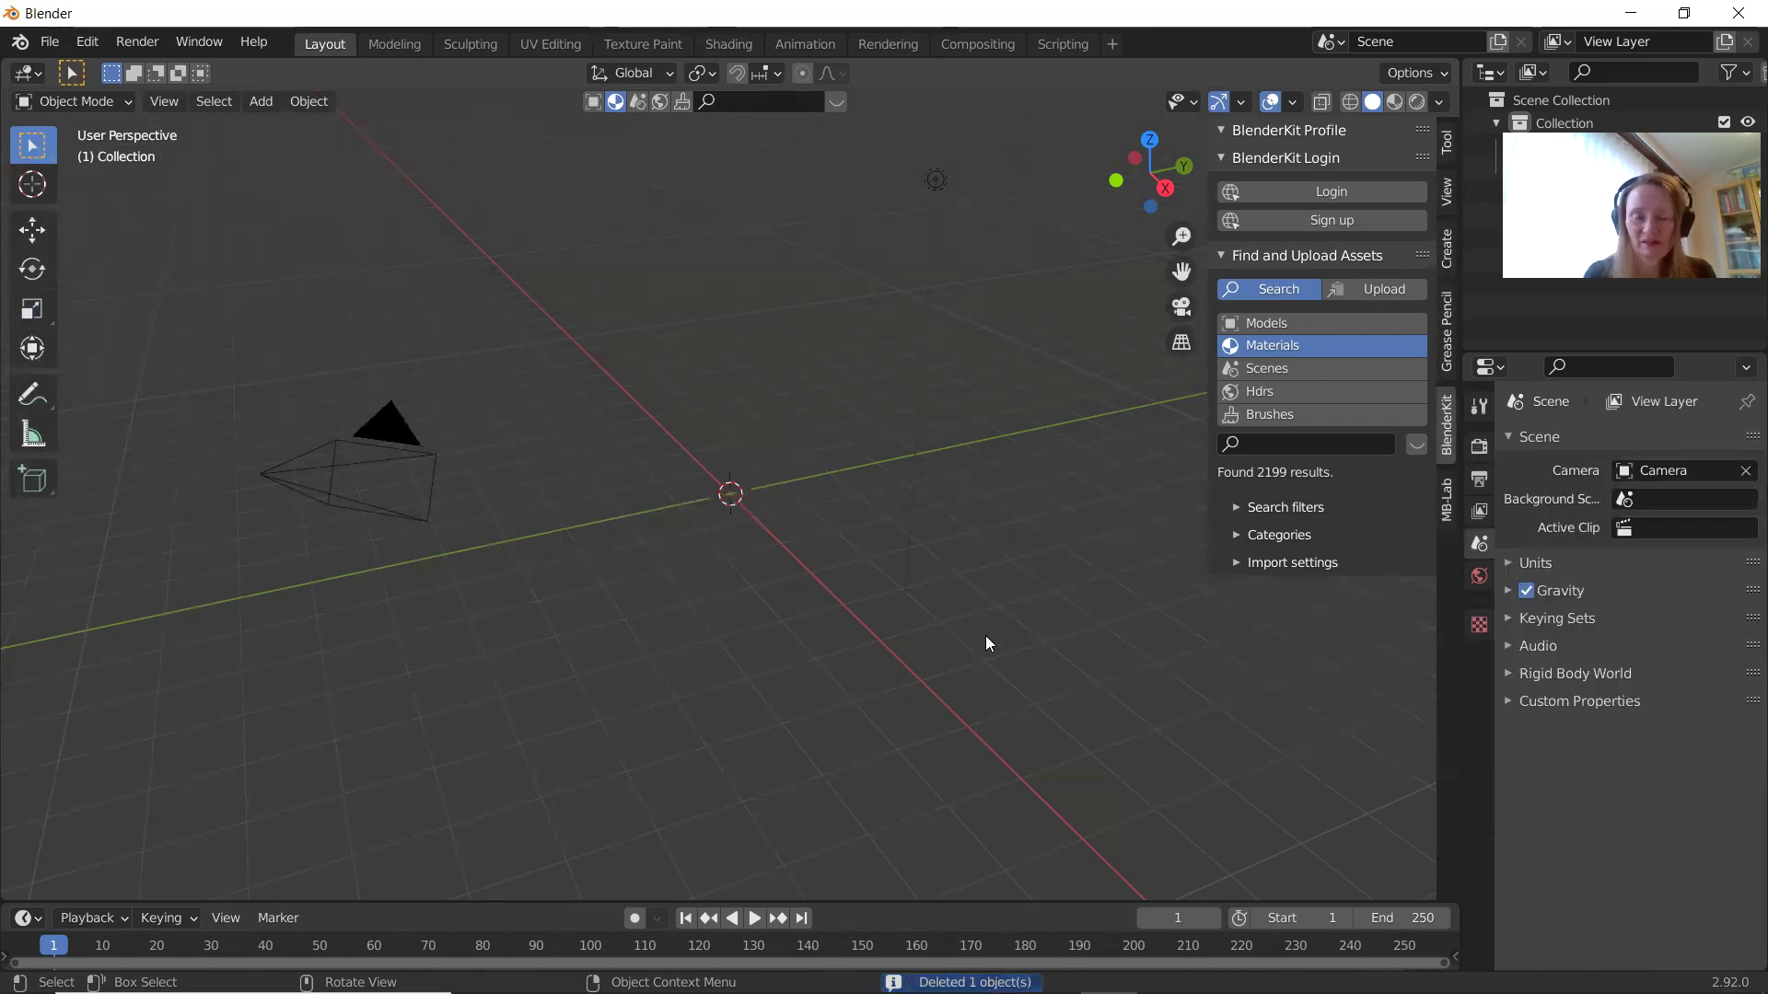
# Create an MB-Lab Latino male (M_LA01) character using the EEVEE engine and portrait studio lights.
pyautogui.click(1447, 512)
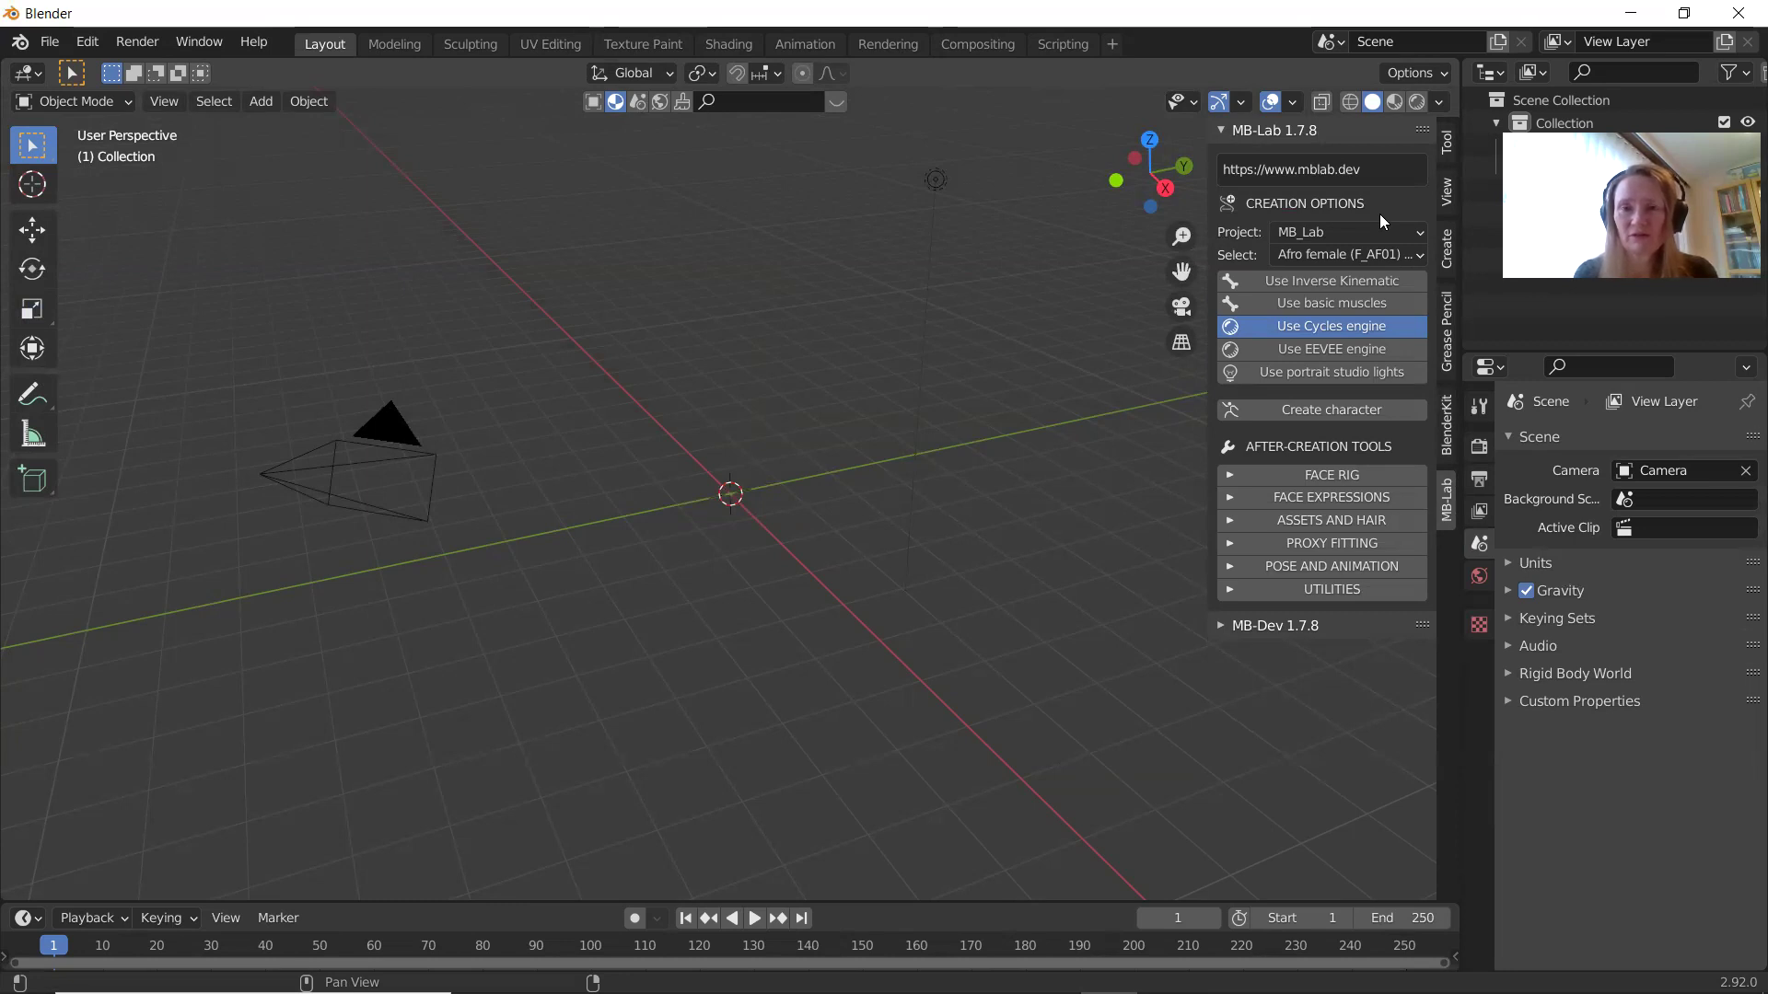
pyautogui.click(1415, 255)
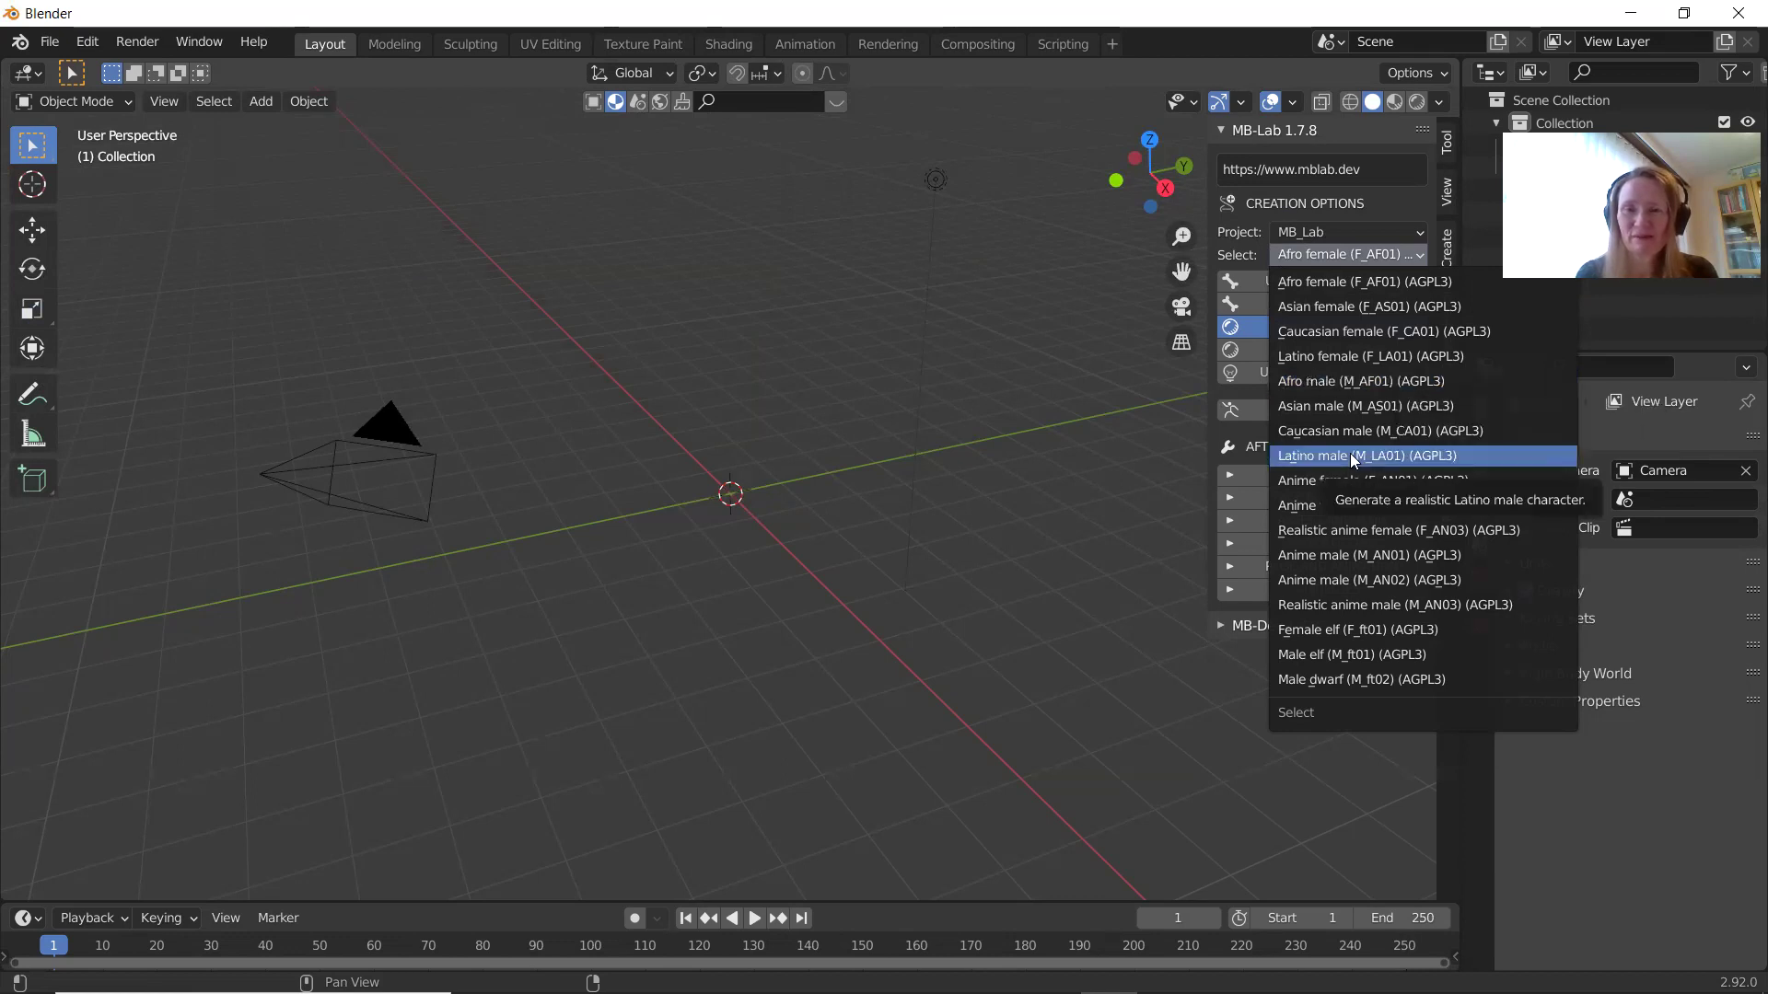
pyautogui.click(1351, 456)
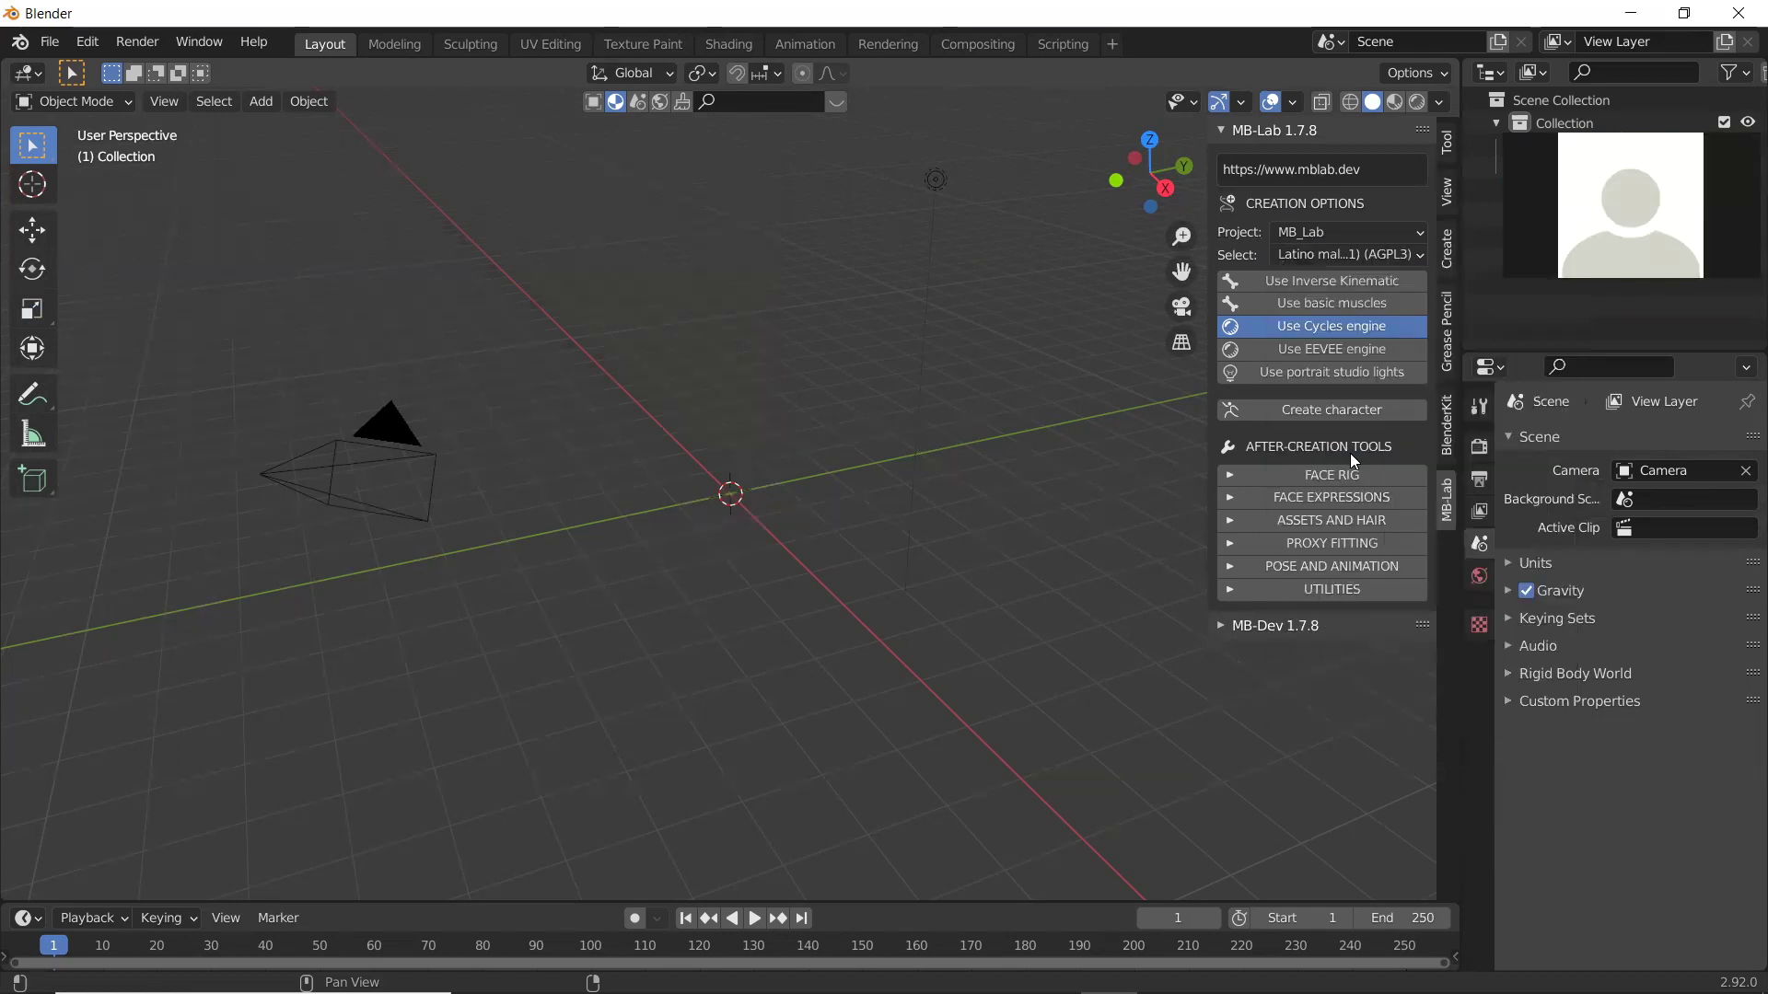
pyautogui.click(1262, 350)
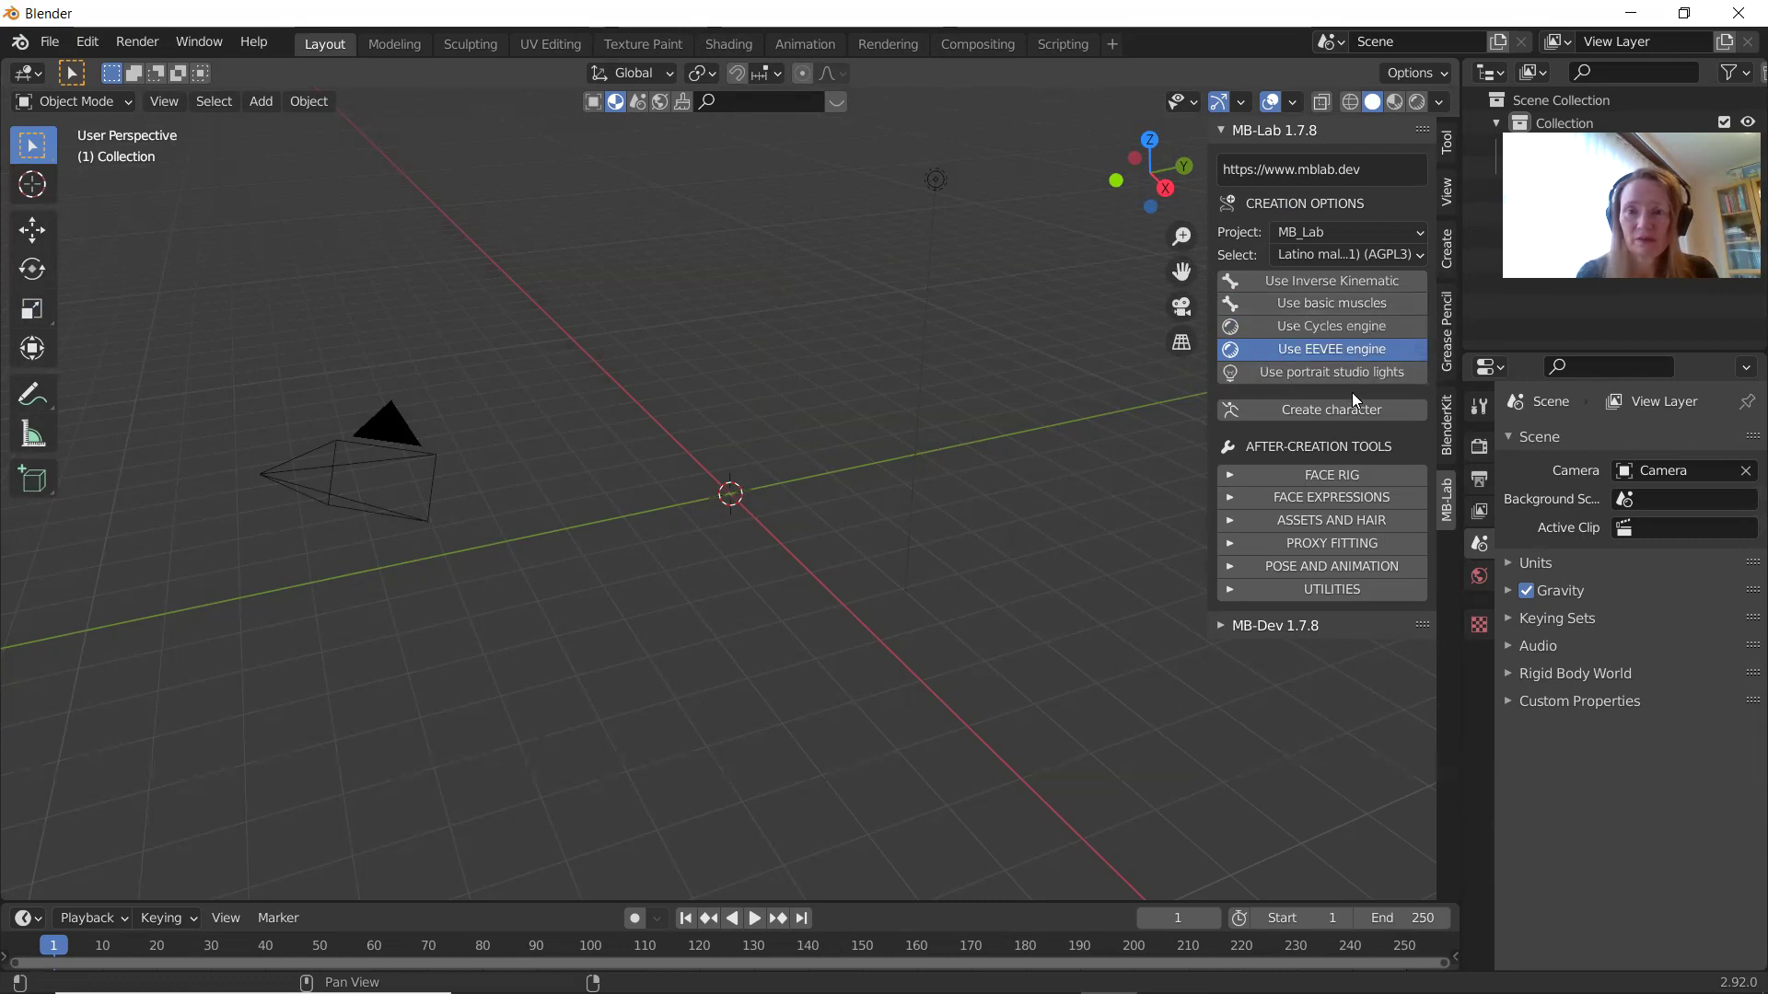
pyautogui.click(1278, 372)
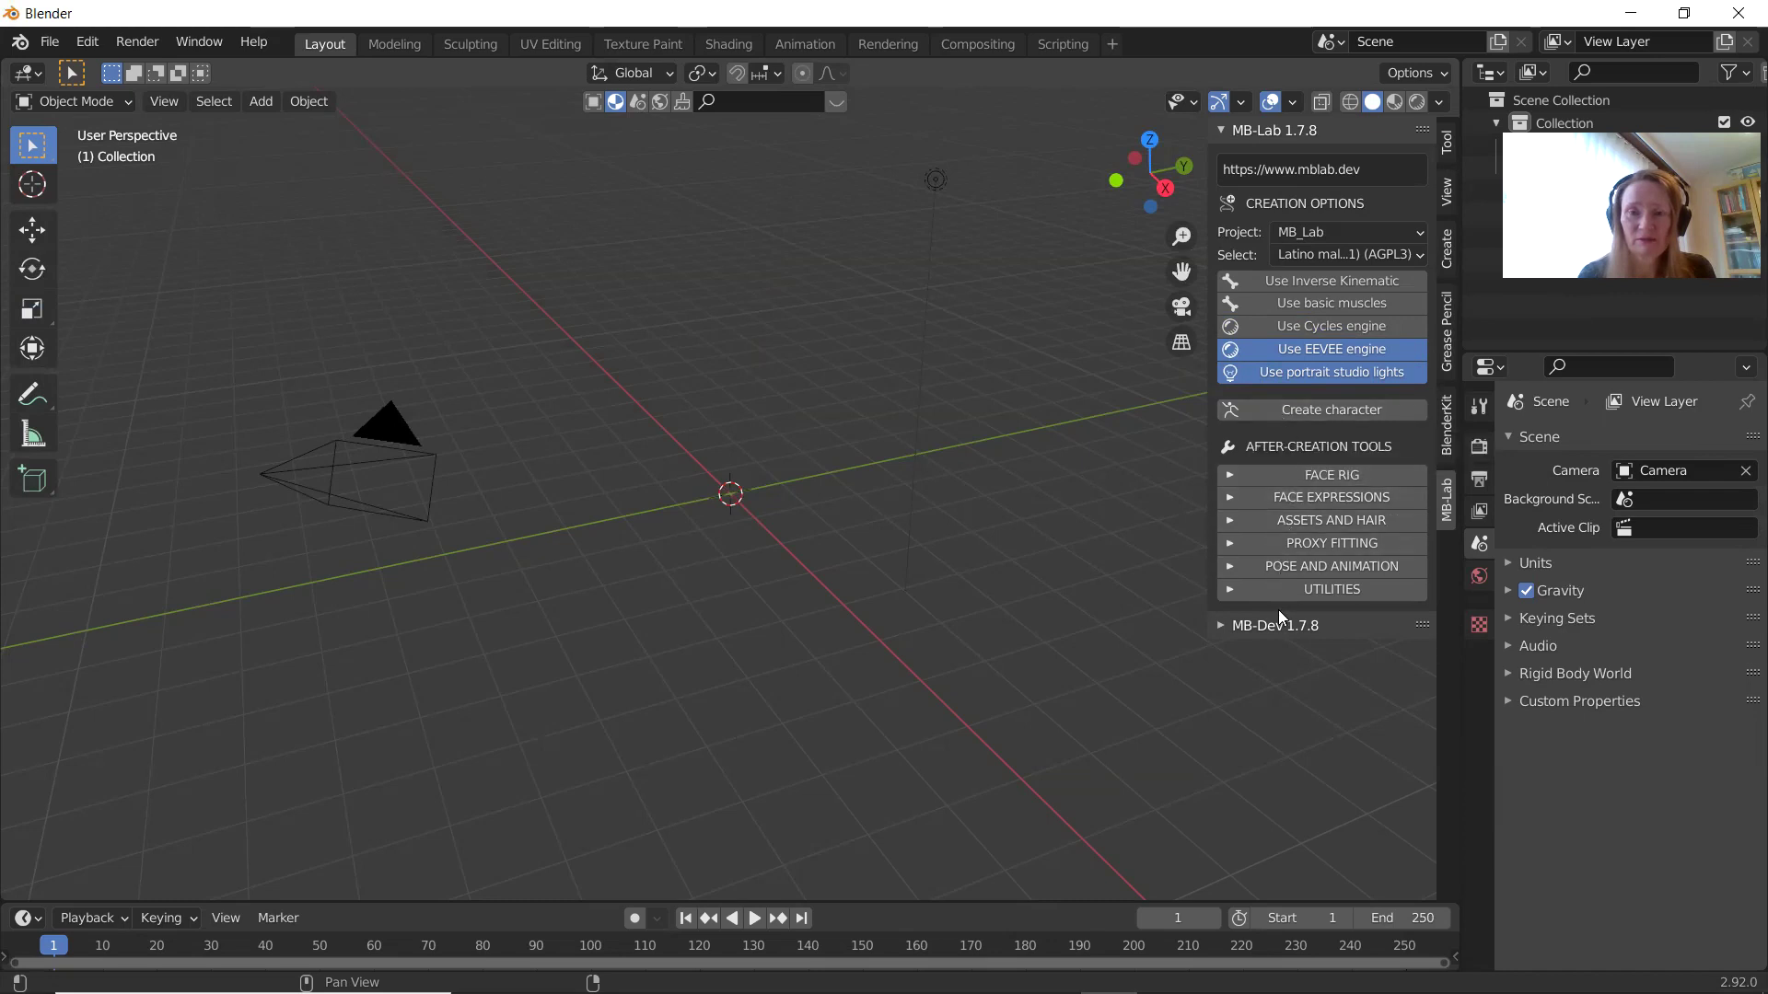
pyautogui.click(1328, 410)
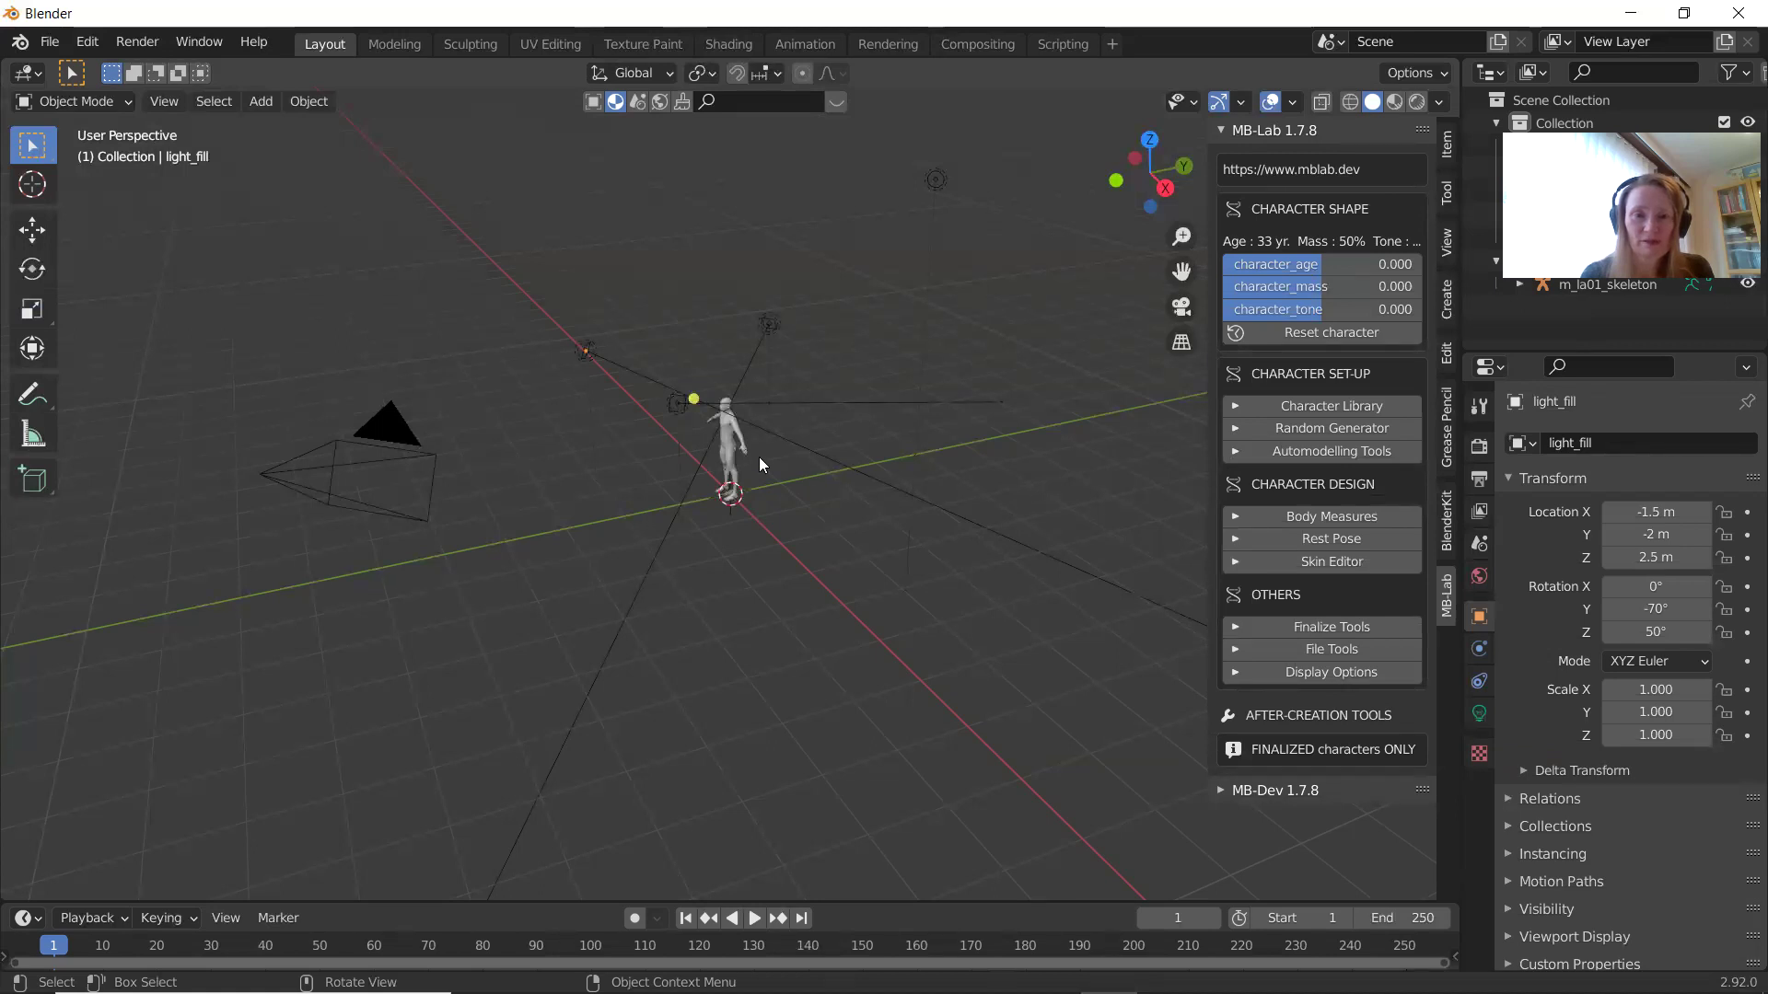
# Shape the character's body with age 0.275, mass -0.037 and tone 0.101.
pyautogui.scroll(2, 758, 457)
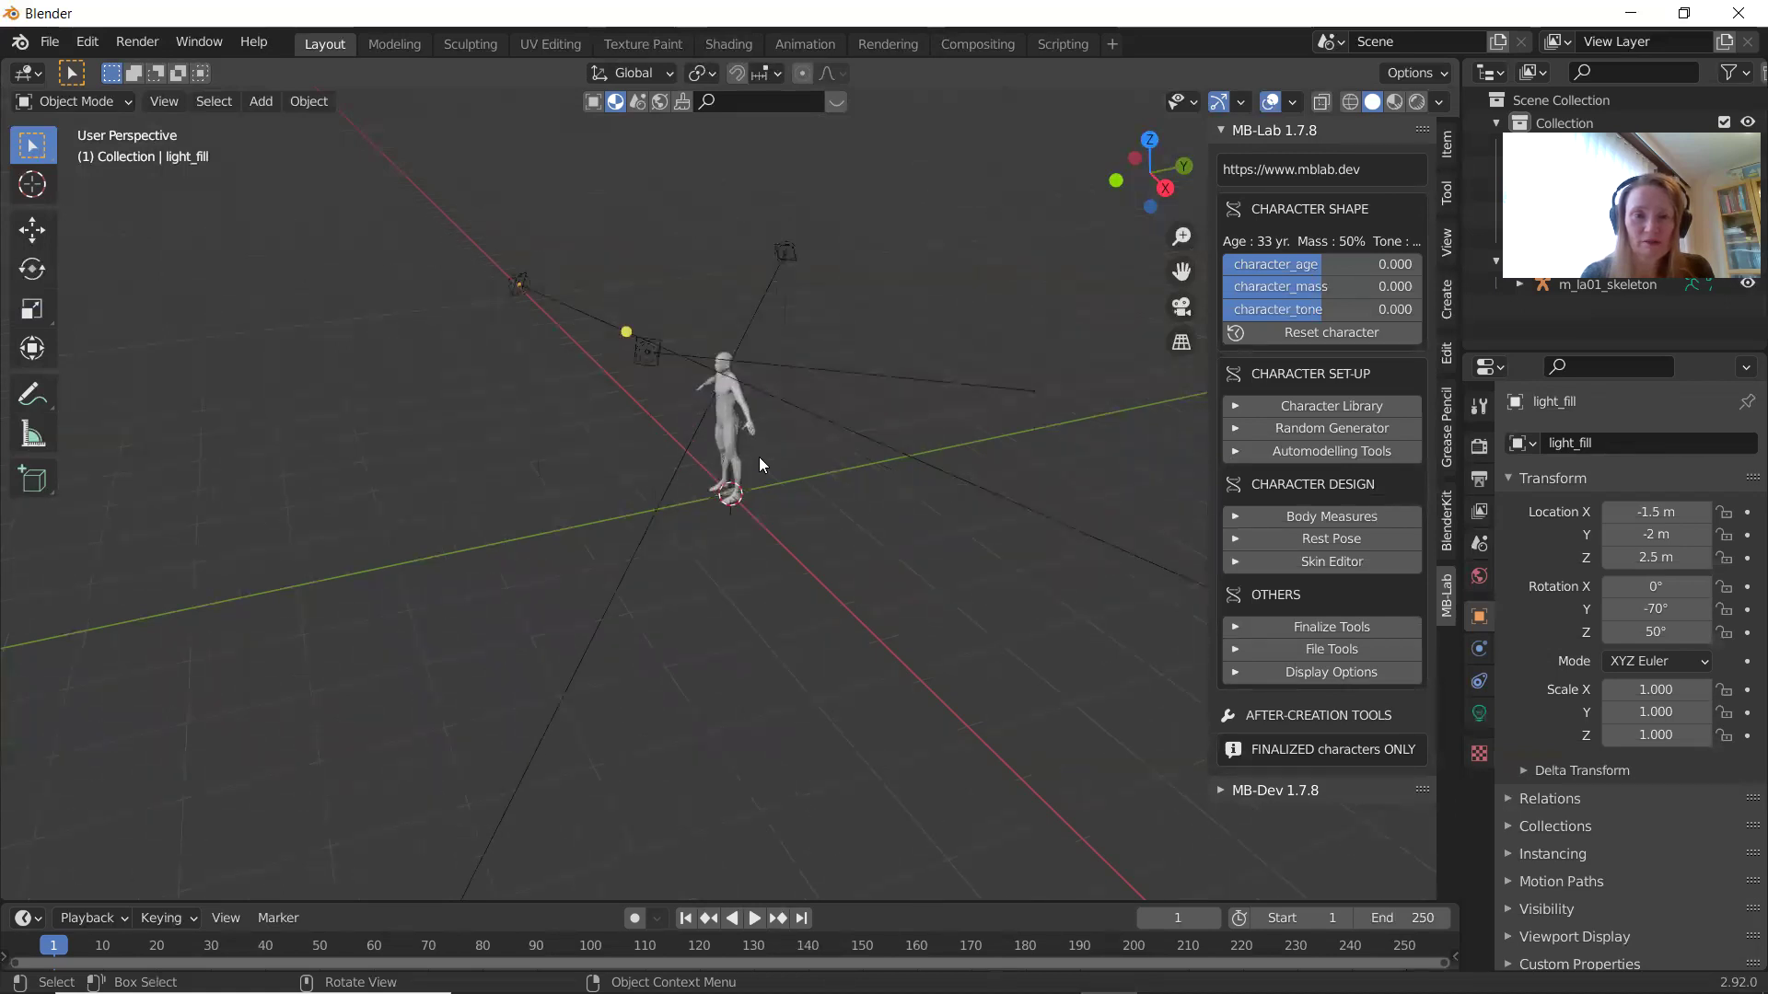
pyautogui.scroll(3, 759, 456)
pyautogui.scroll(2, 759, 457)
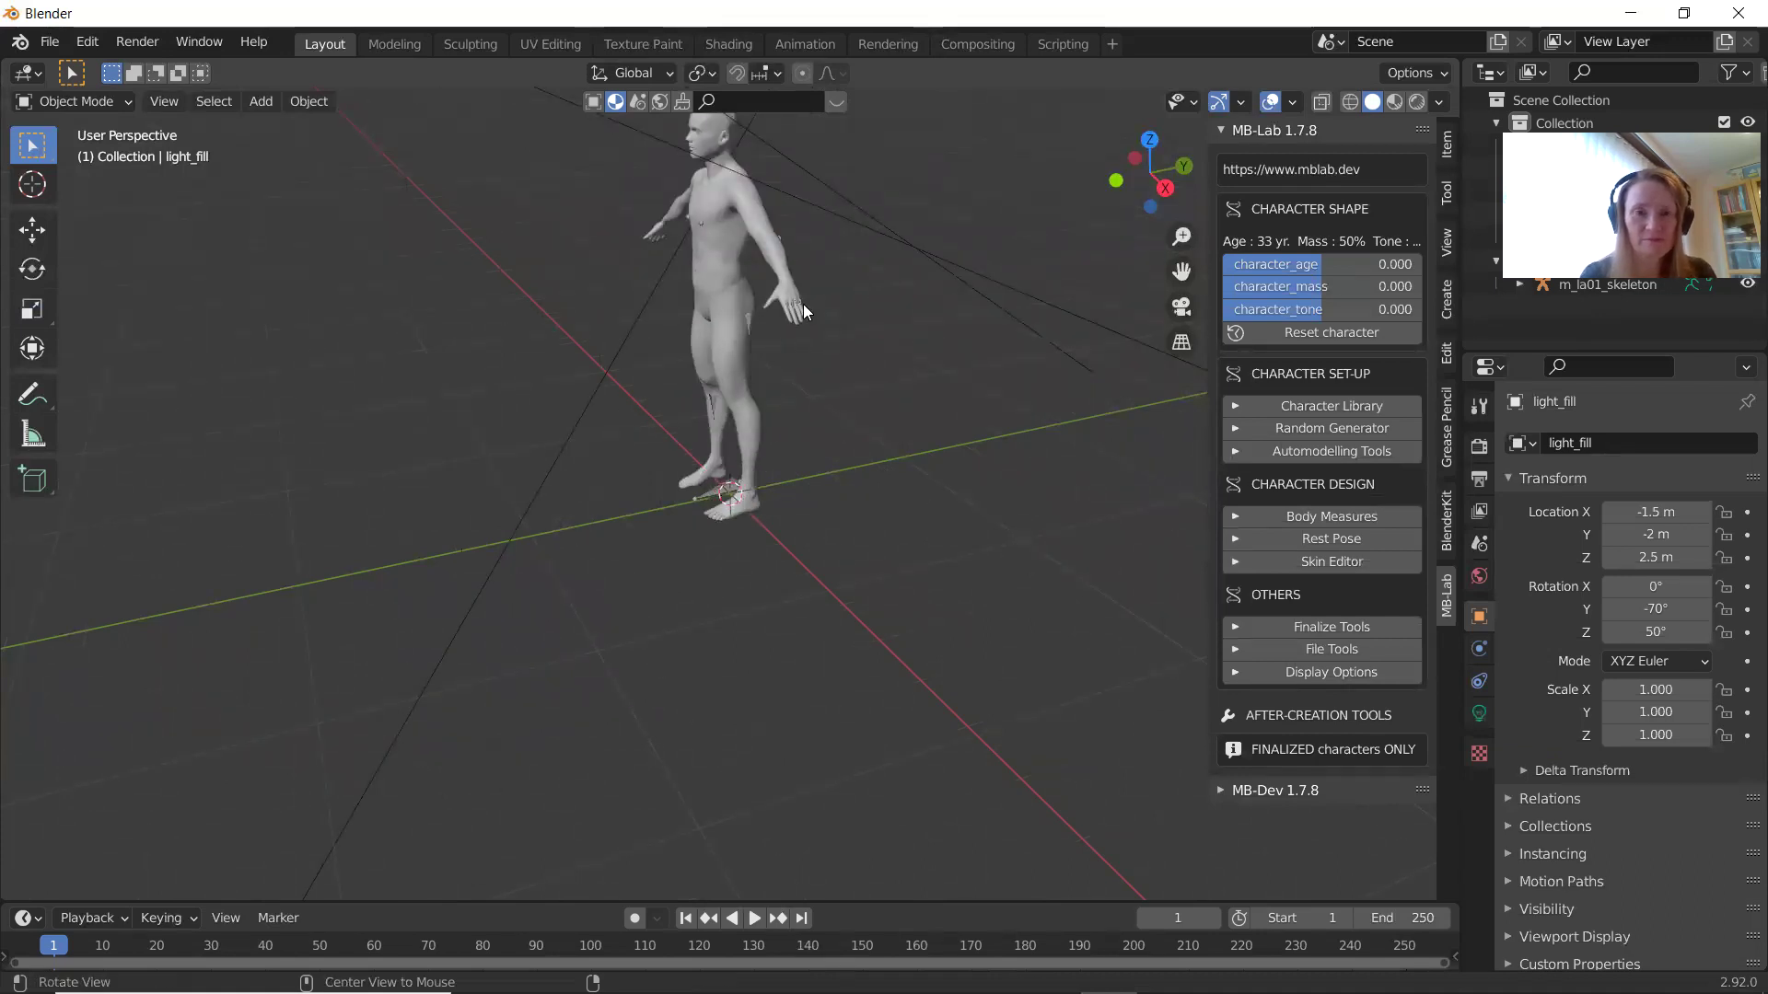
pyautogui.moveTo(803, 304); pyautogui.dragTo(950, 447, button='middle')
pyautogui.press('Left')
pyautogui.scroll(5, 950, 447)
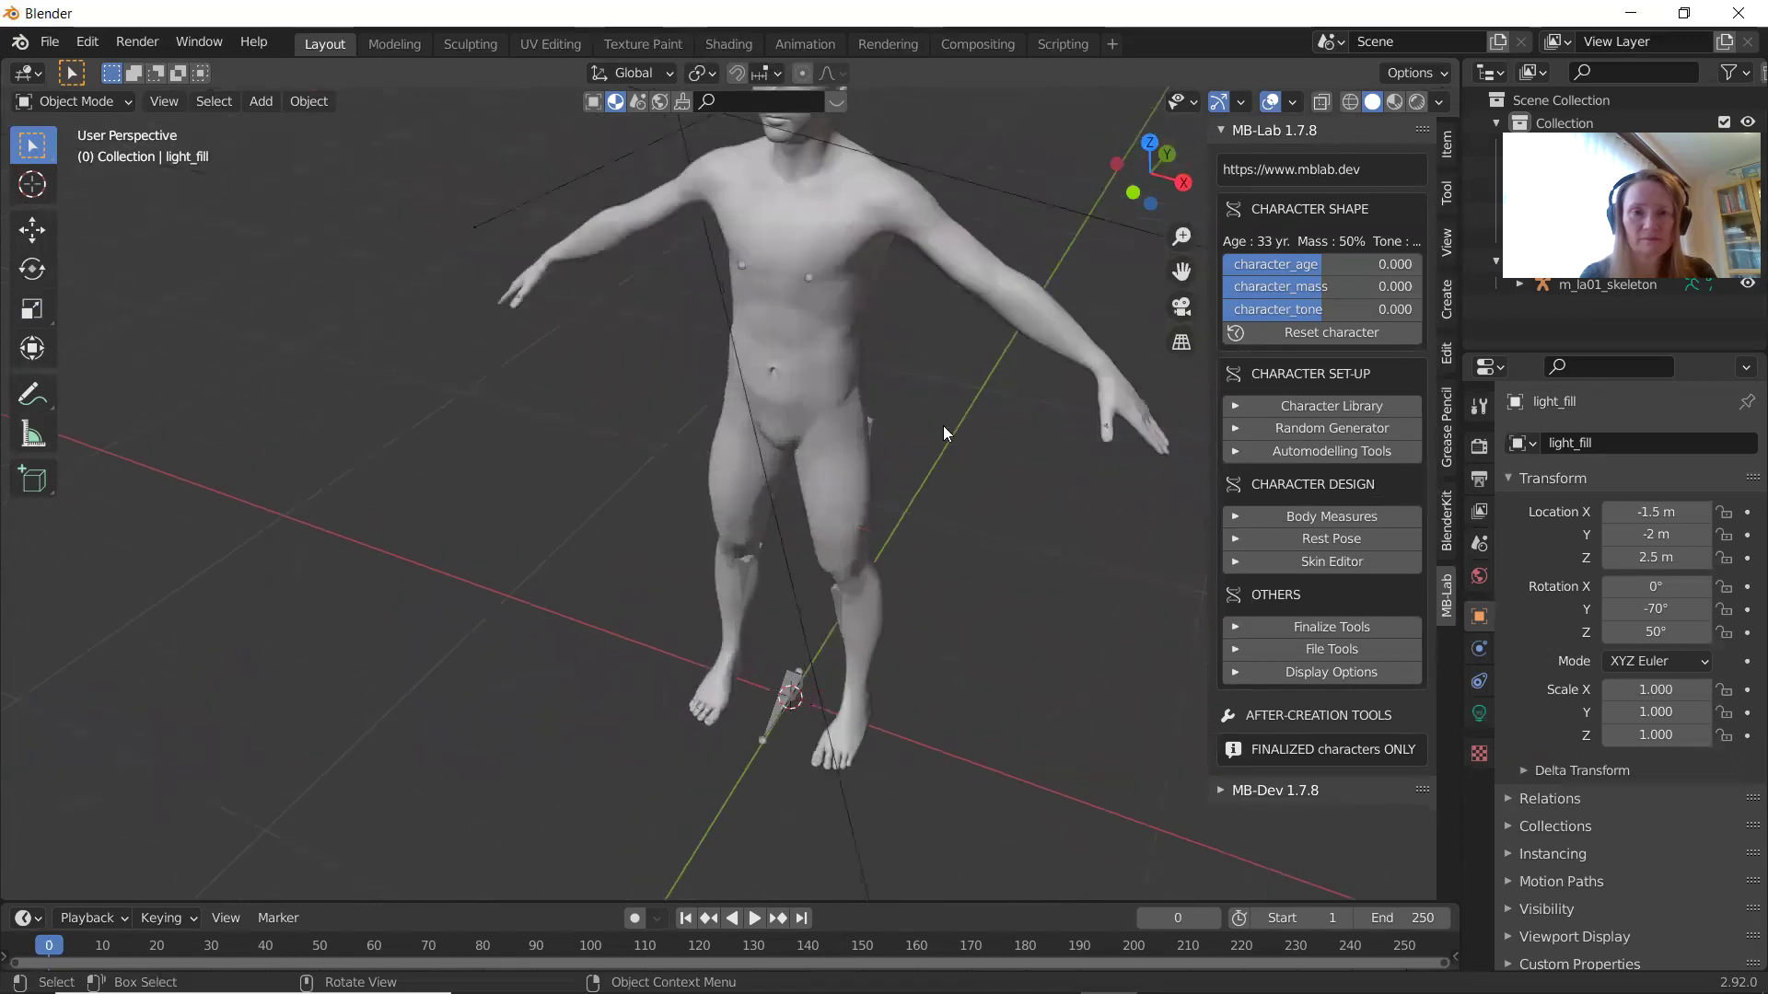
pyautogui.moveTo(963, 348); pyautogui.dragTo(949, 470, button='middle')
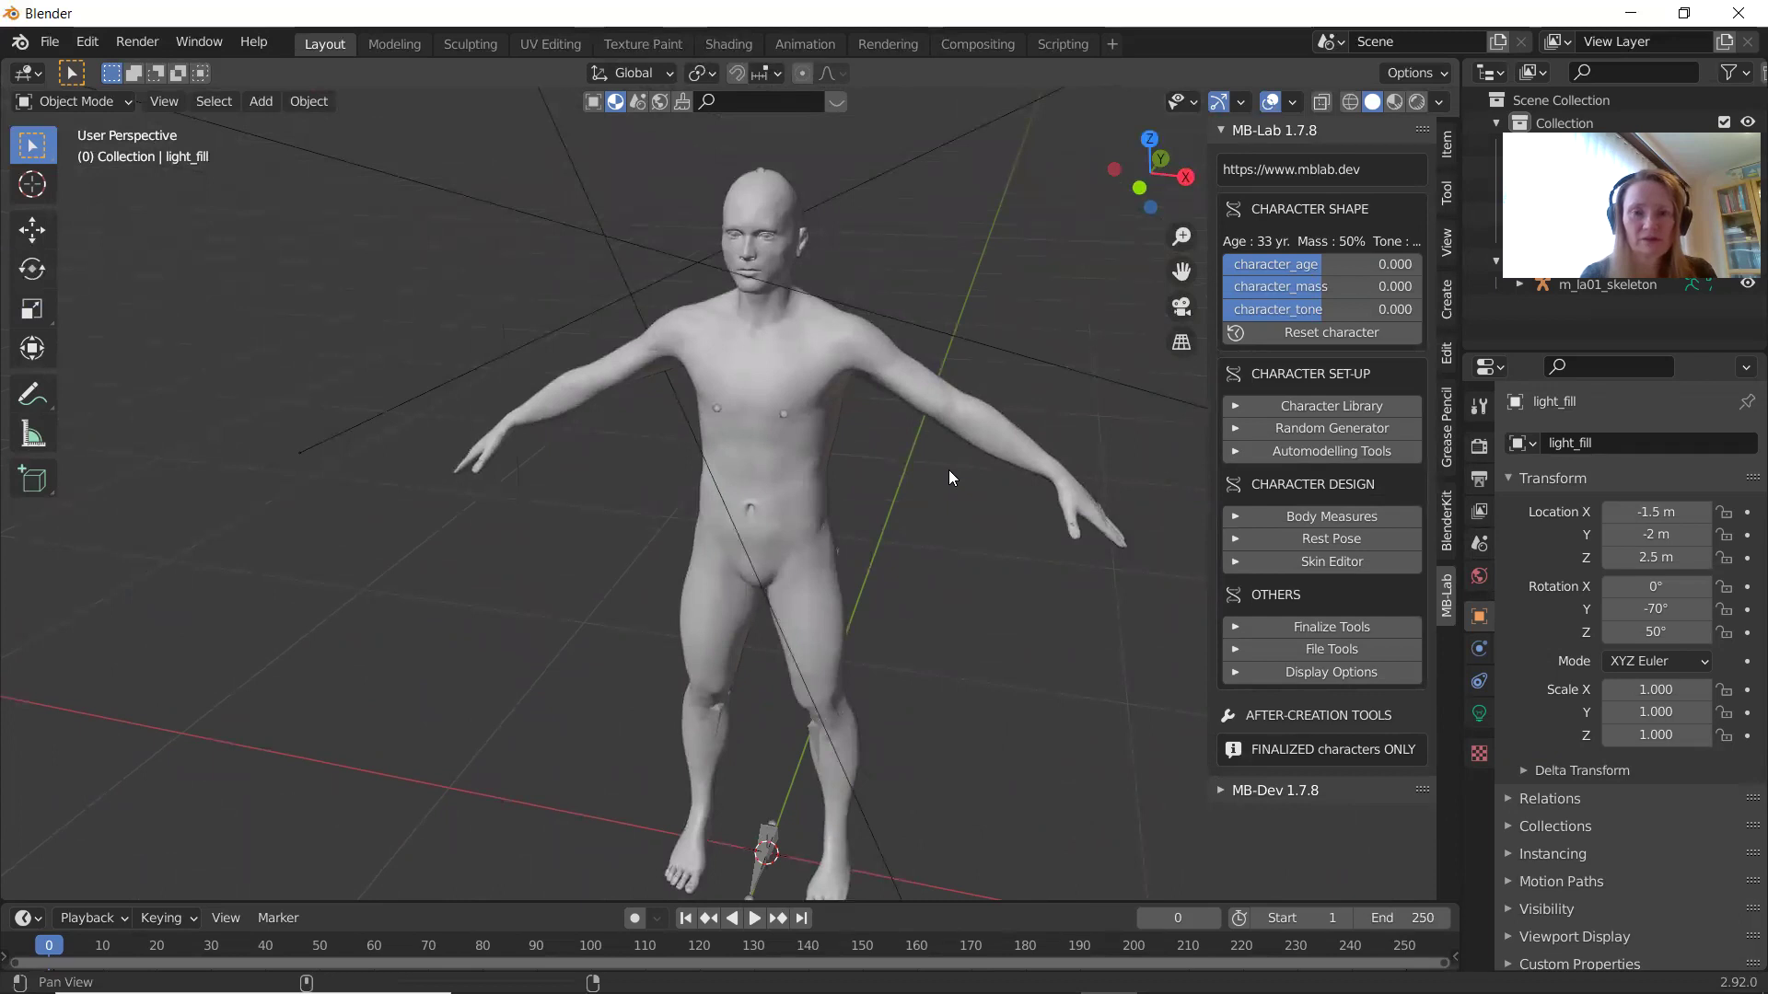
pyautogui.moveTo(949, 470)
pyautogui.mouseDown(button='middle')
pyautogui.moveTo(787, 424)
pyautogui.moveTo(942, 464)
pyautogui.mouseUp(button='middle')
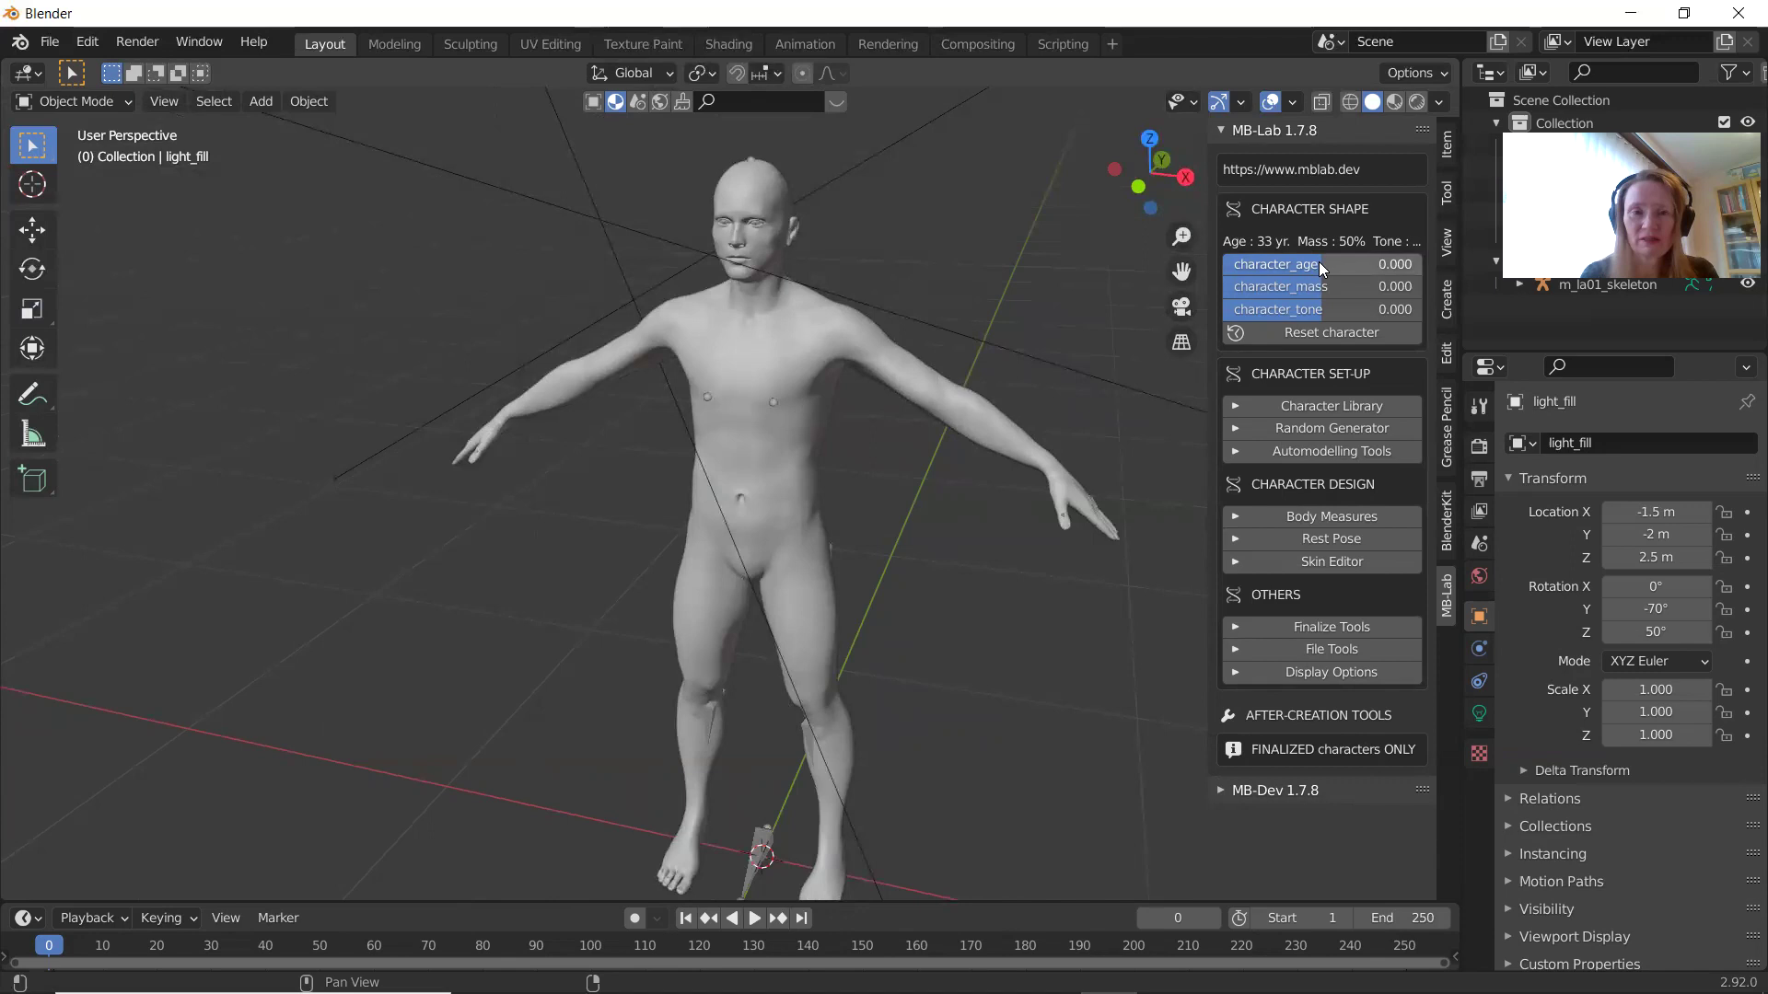
pyautogui.moveTo(1319, 264); pyautogui.dragTo(1337, 268)
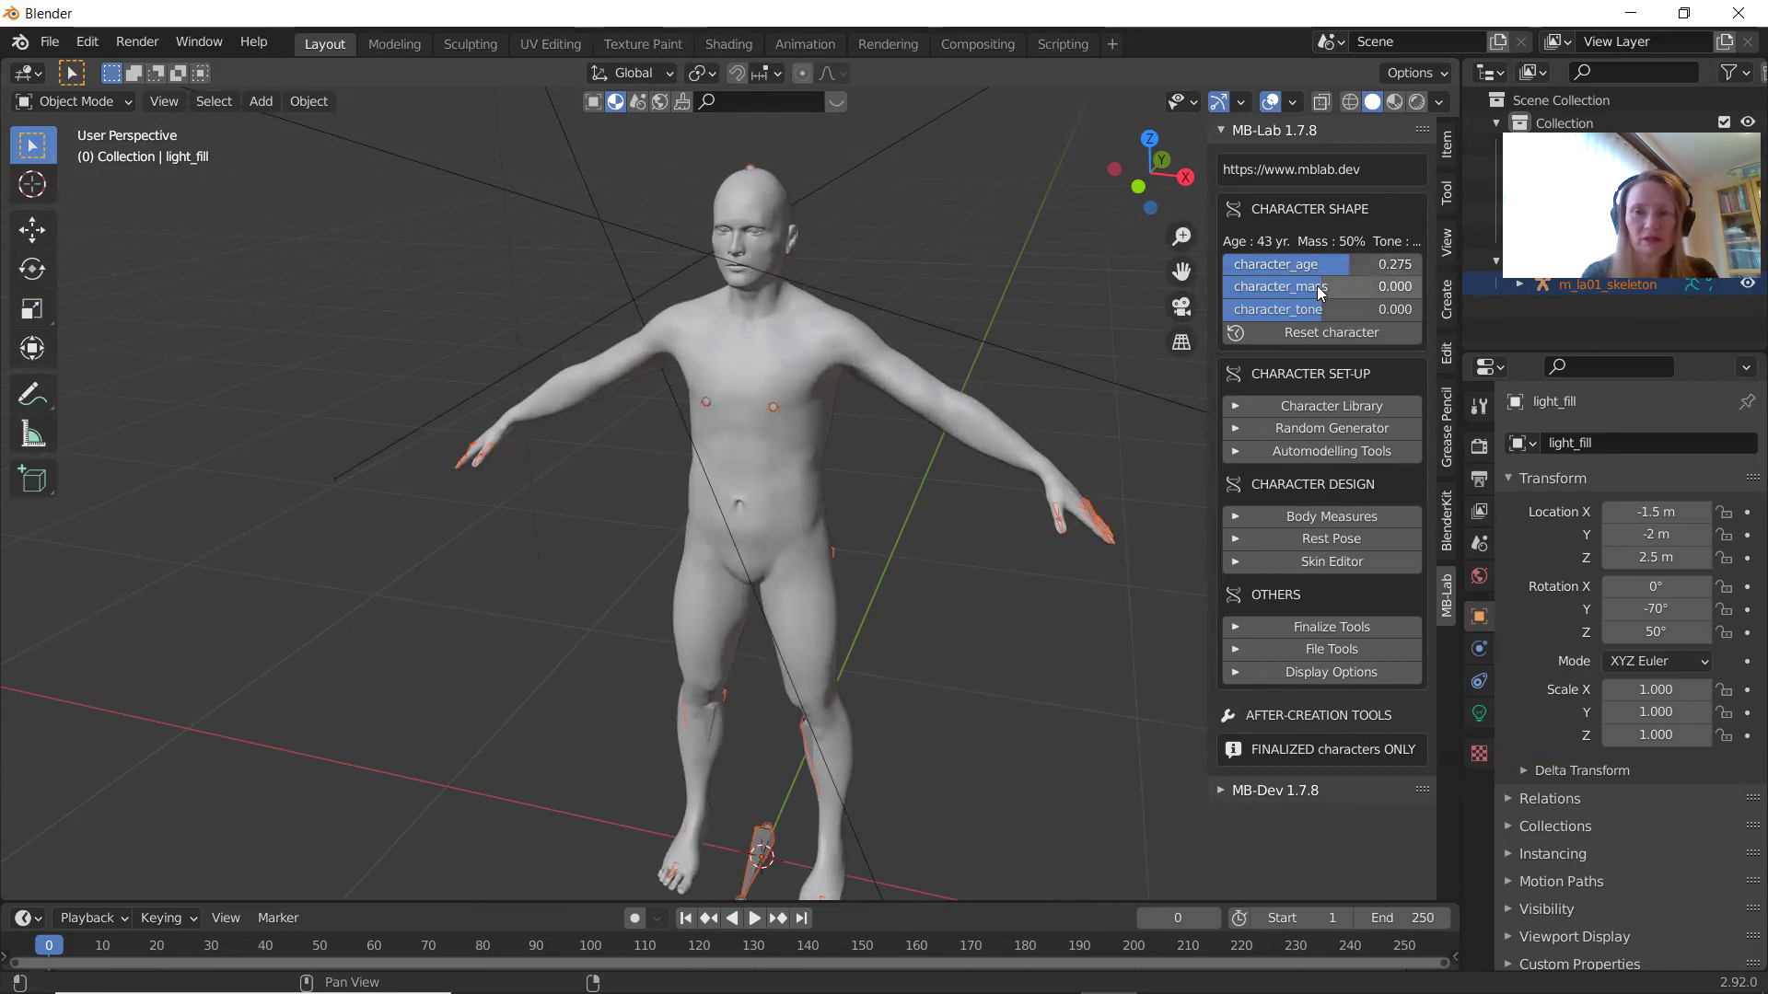
pyautogui.moveTo(1317, 285)
pyautogui.mouseDown()
pyautogui.moveTo(1252, 293)
pyautogui.moveTo(1308, 292)
pyautogui.mouseUp()
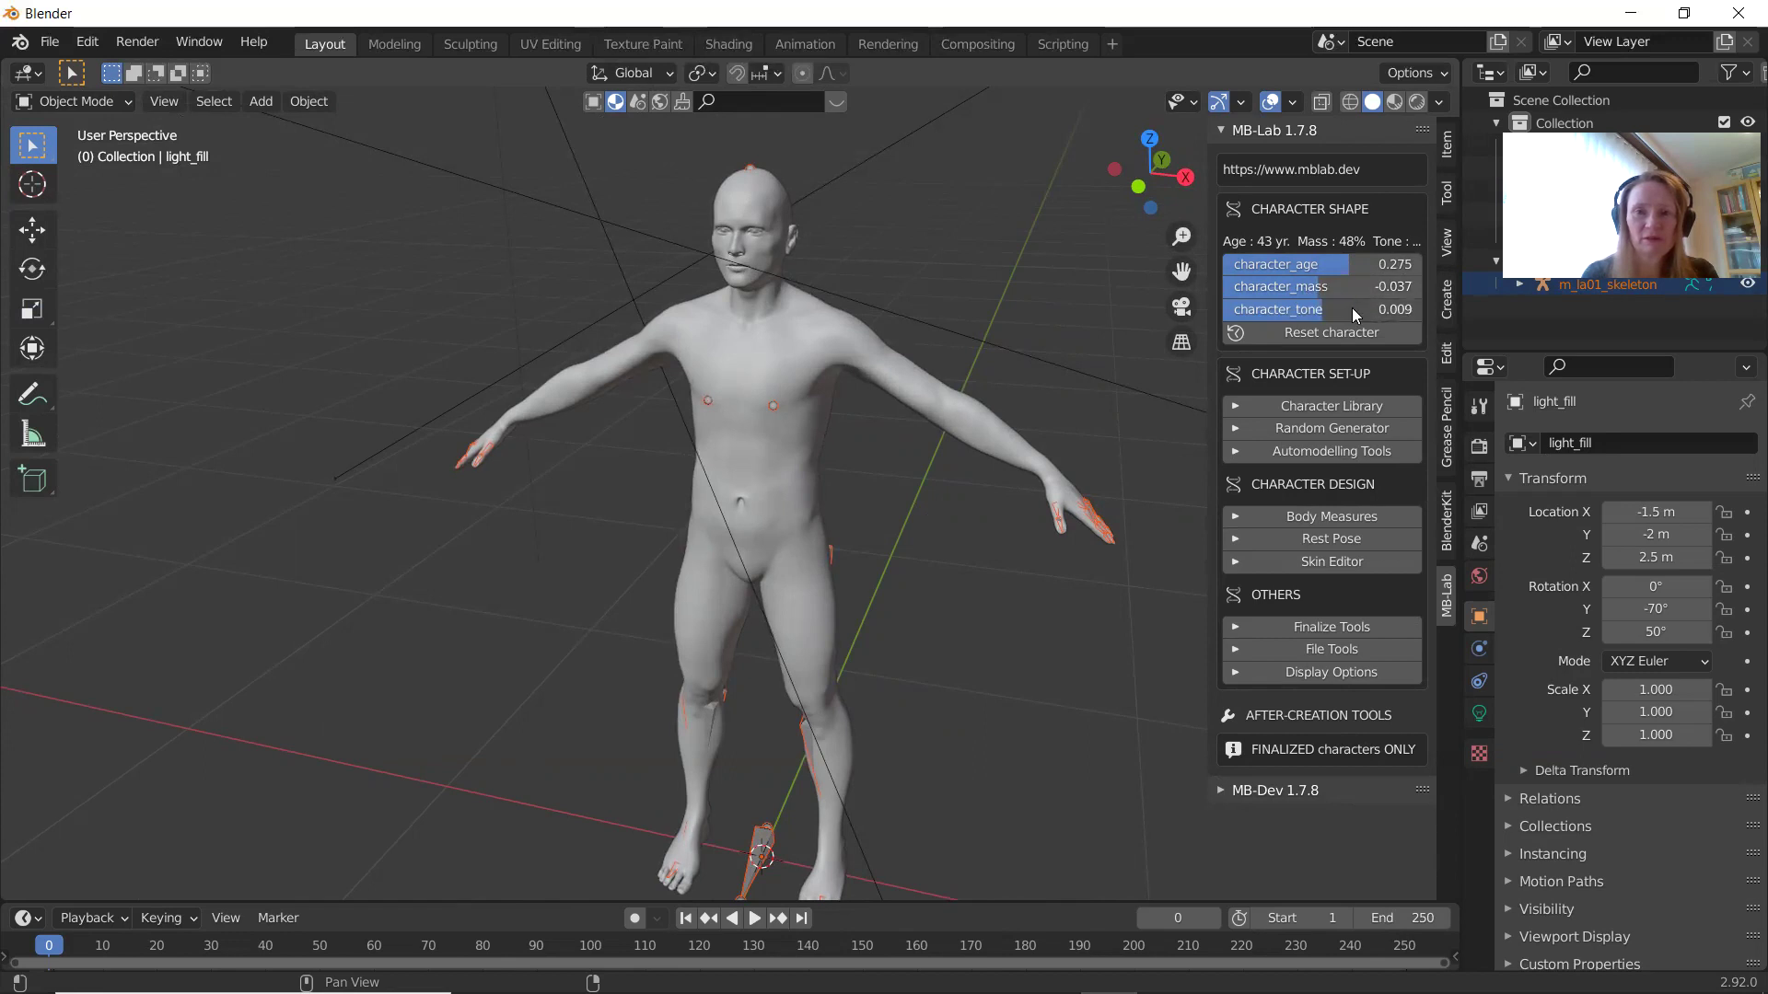
pyautogui.moveTo(1352, 307); pyautogui.dragTo(1335, 314)
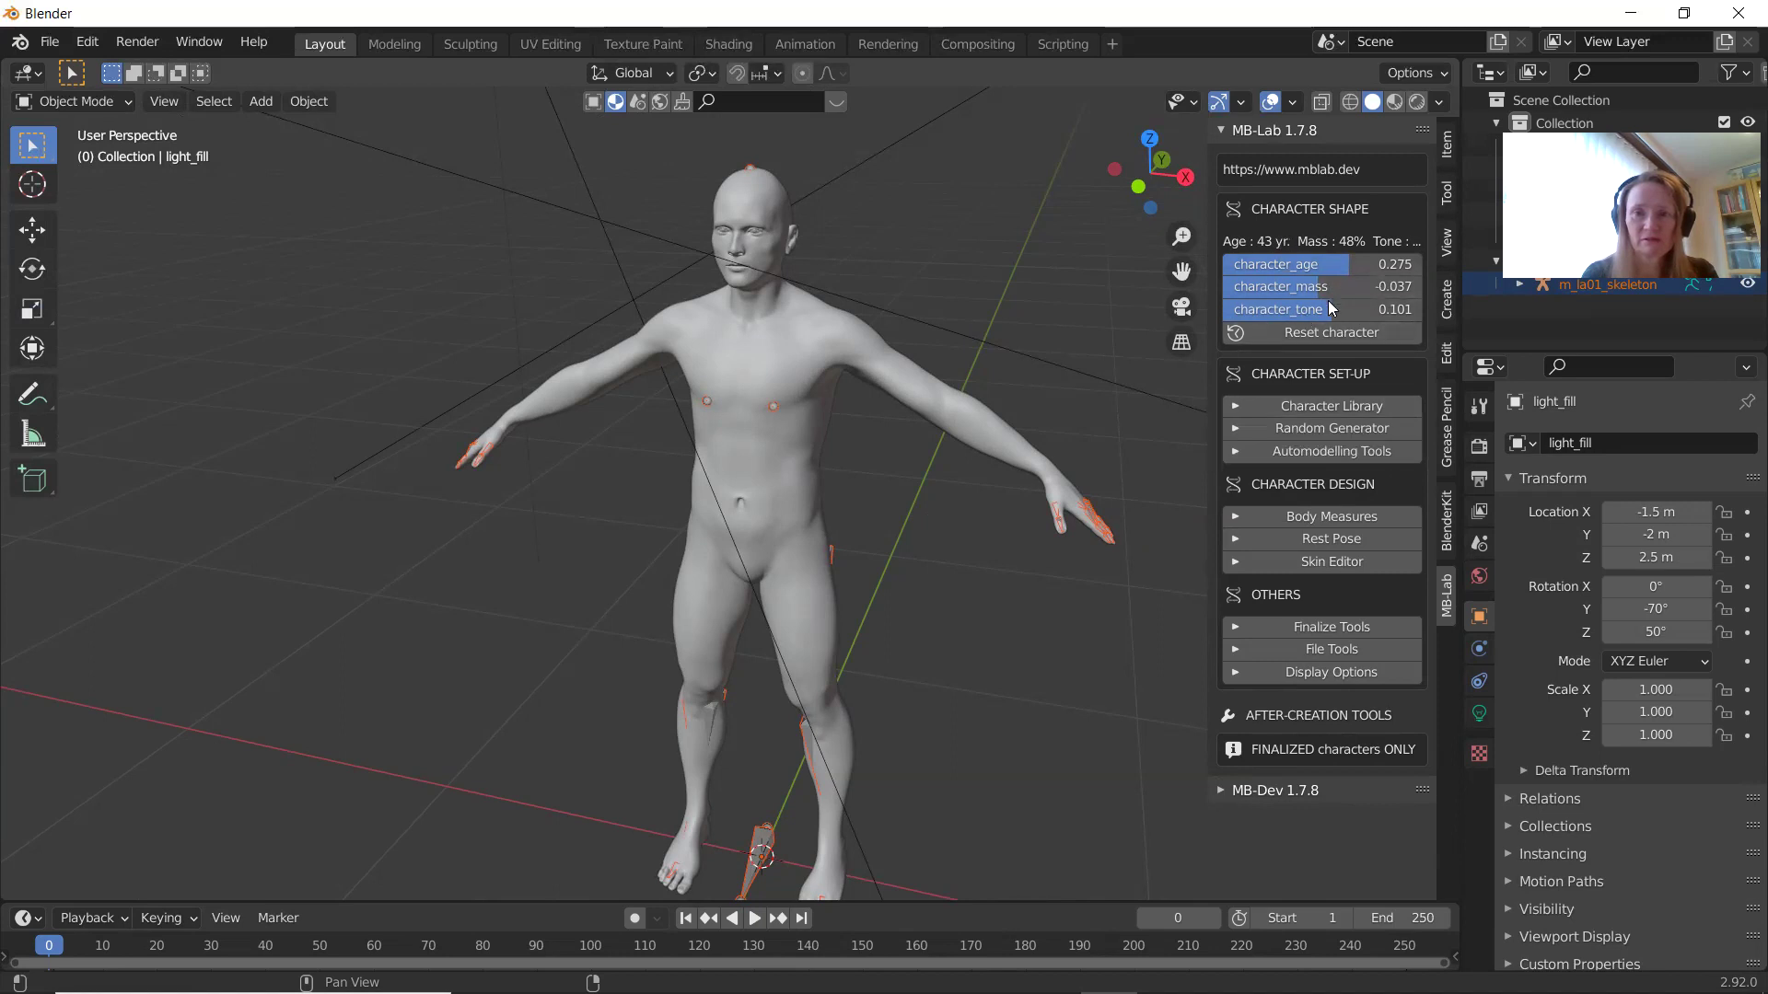
# Set the character's phenotype to north_american in the Character Library.
pyautogui.click(1238, 407)
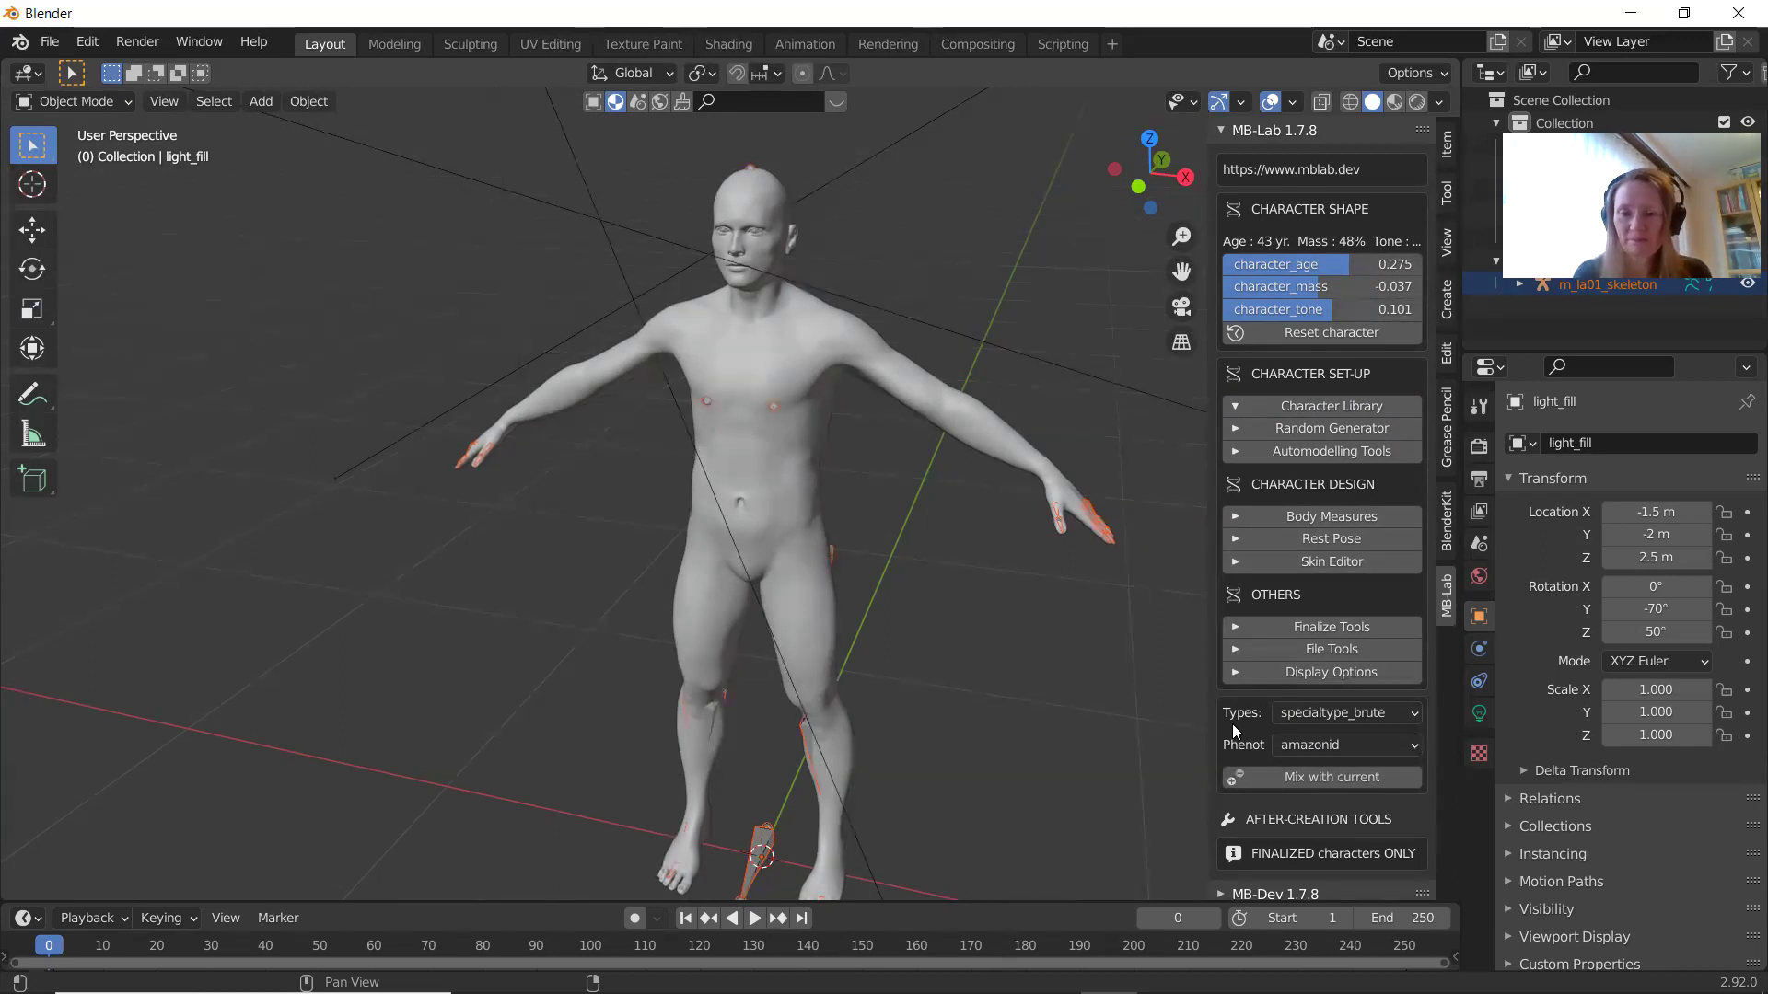
pyautogui.click(1408, 718)
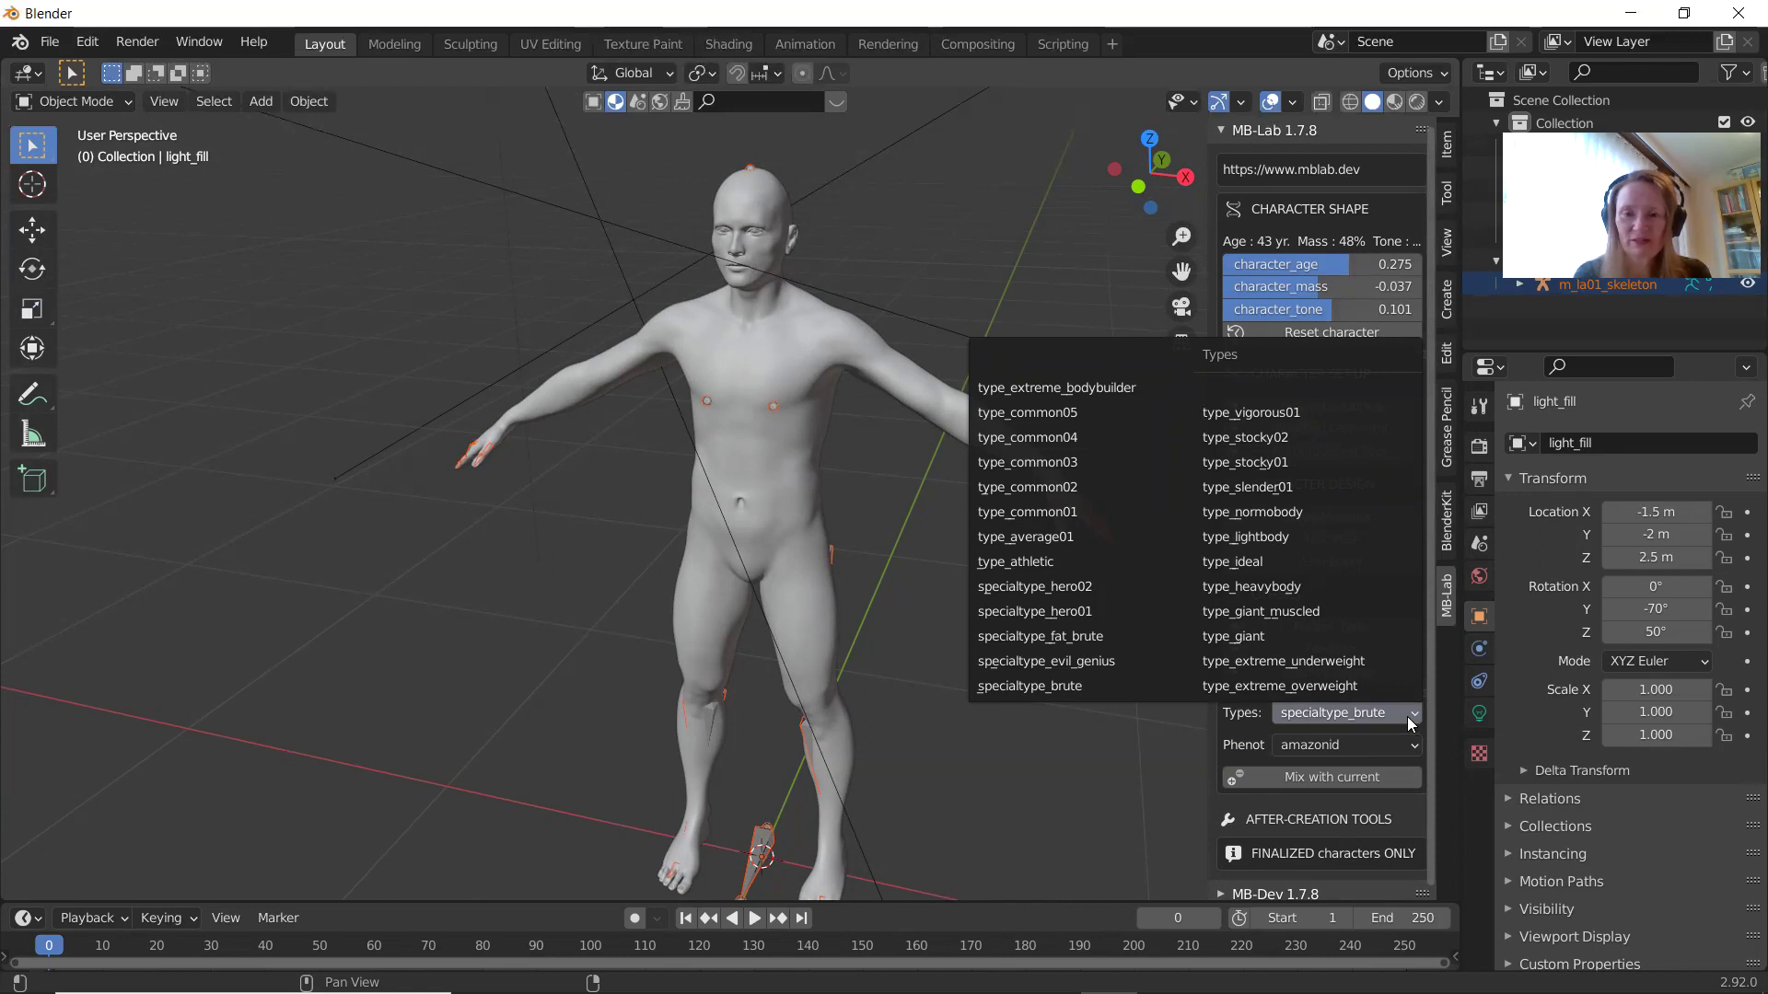
pyautogui.click(1247, 725)
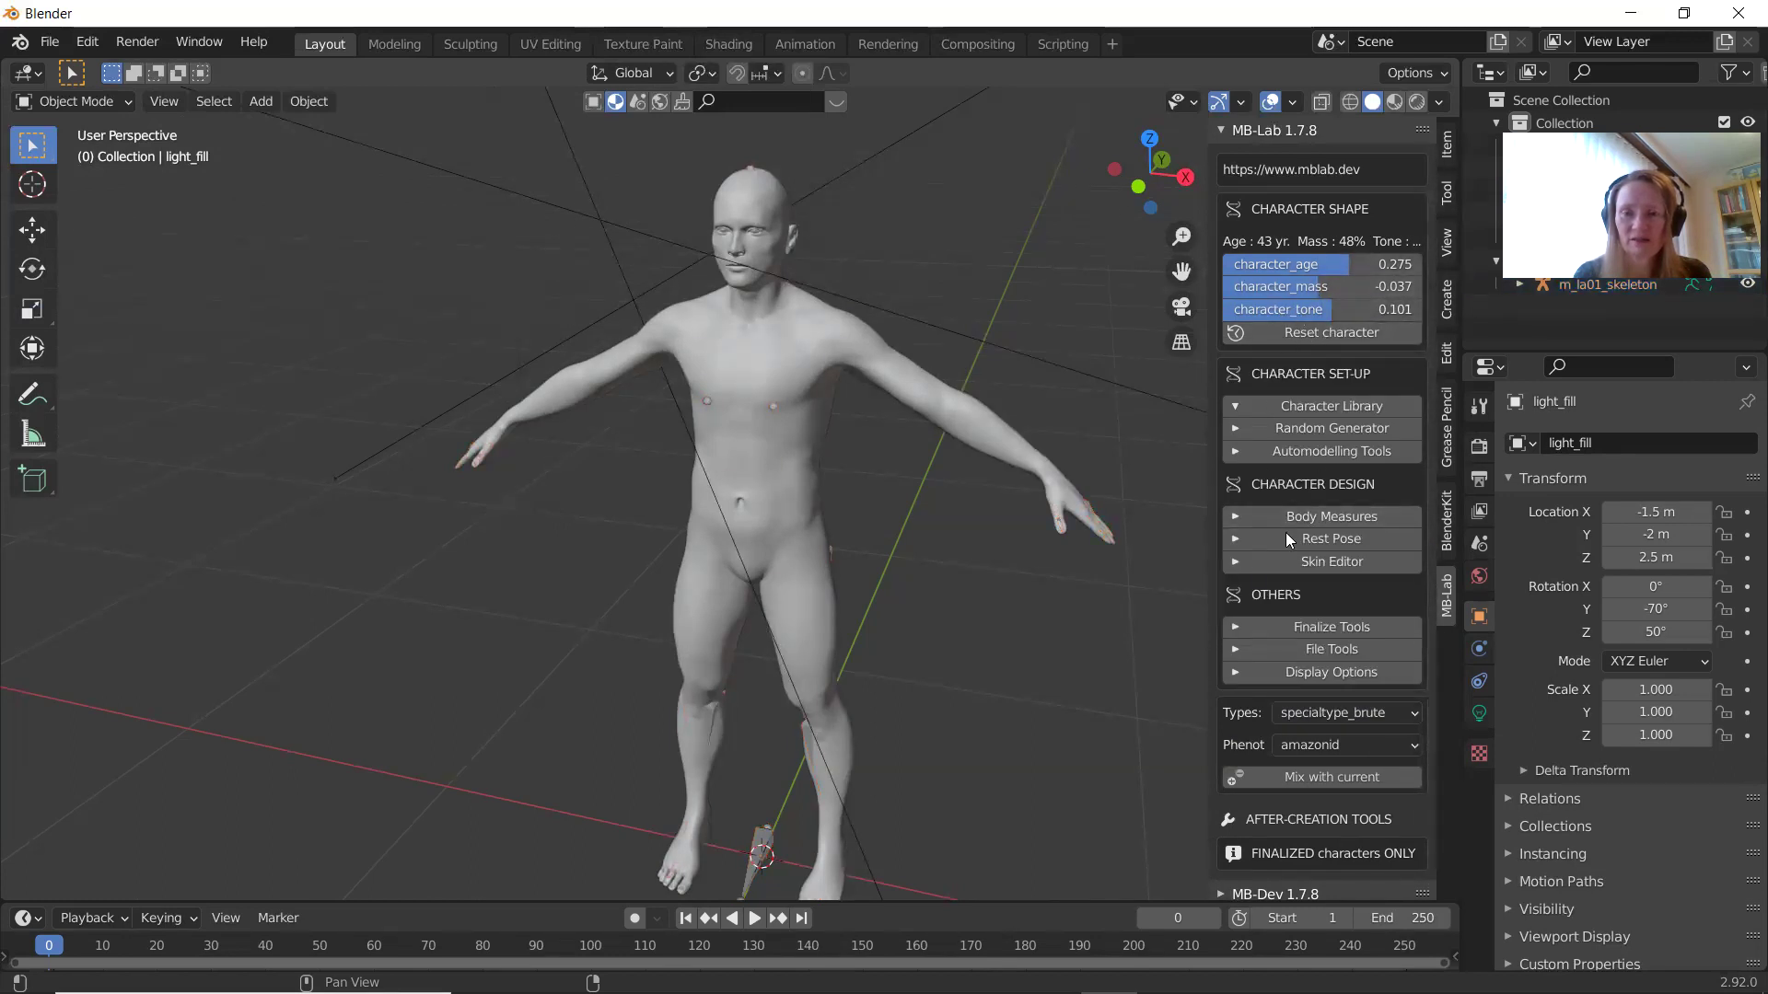
pyautogui.click(1355, 744)
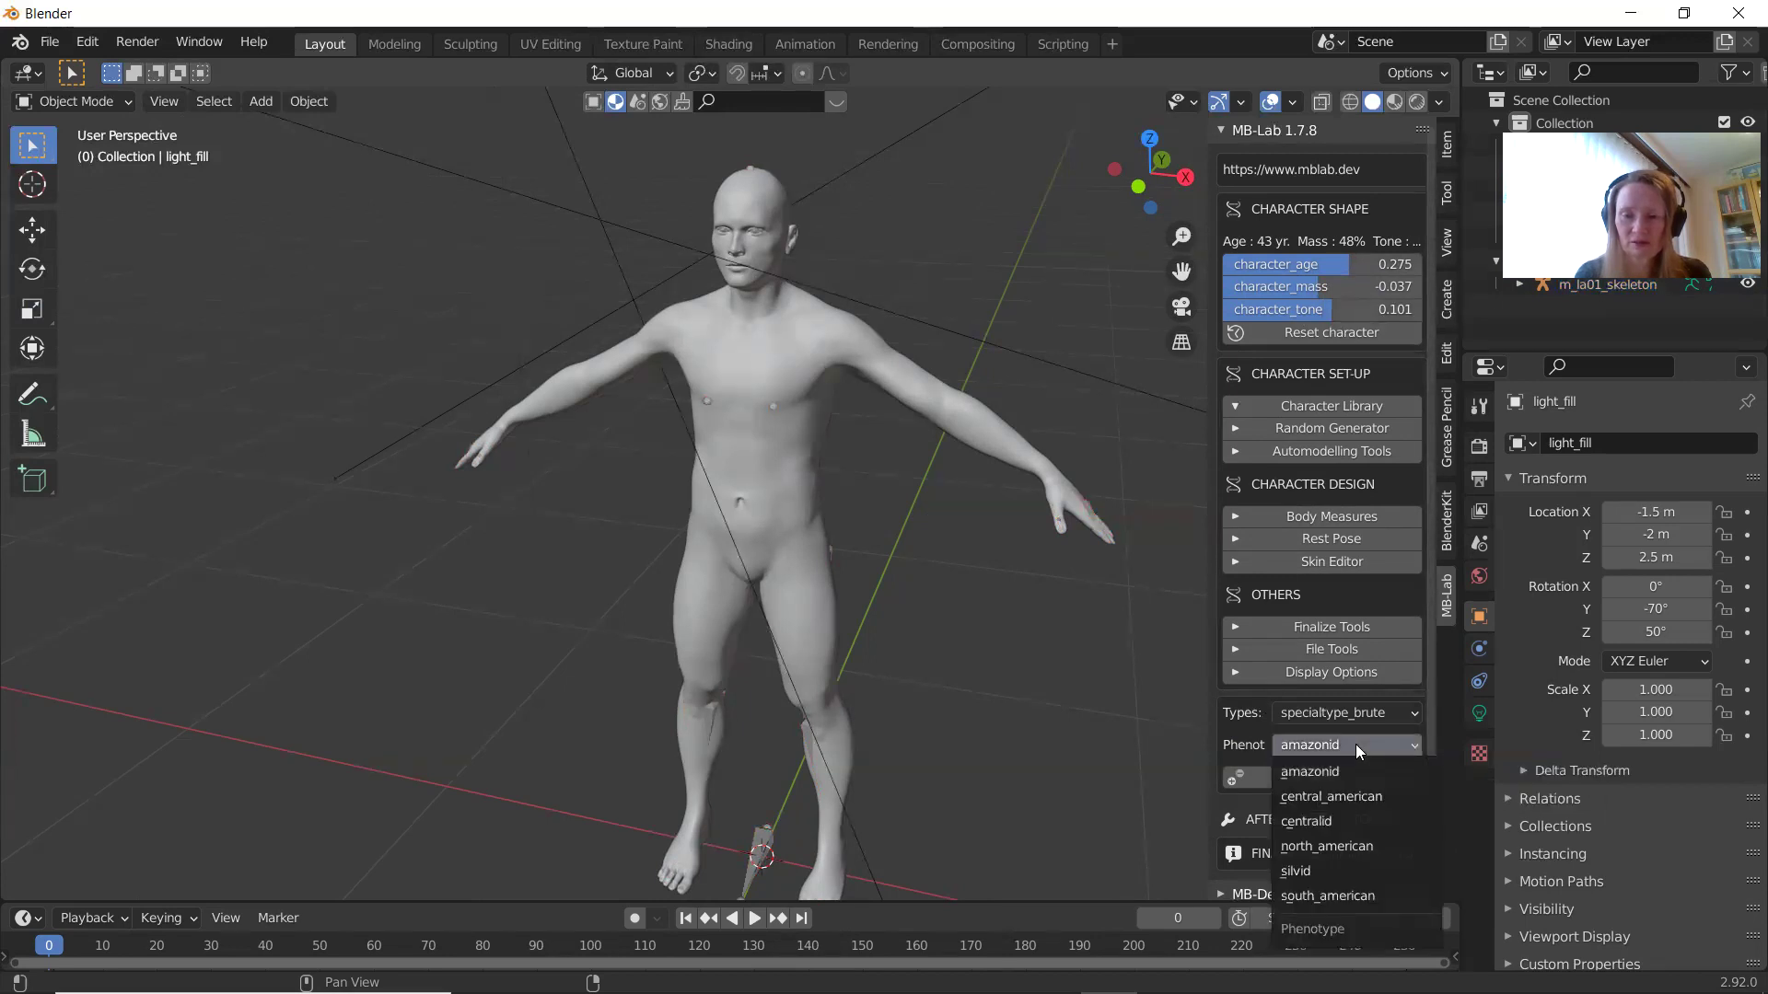
pyautogui.click(1372, 846)
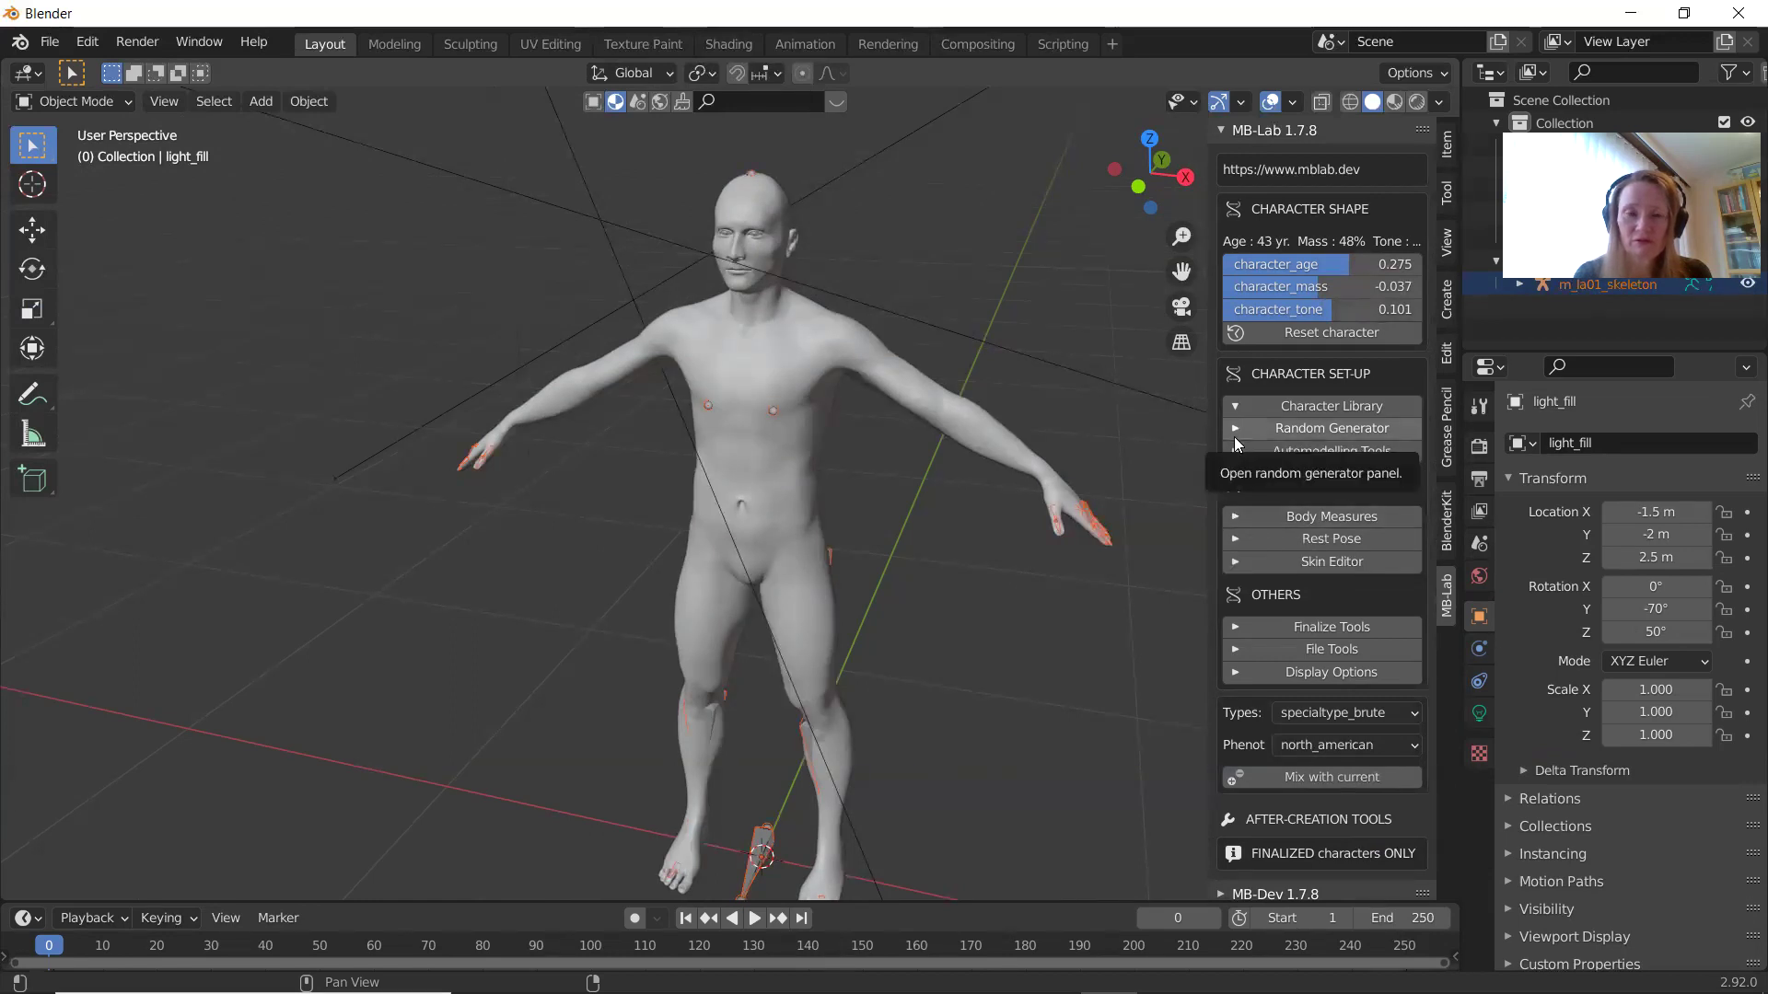
# Expand the Body Measures section, collapse the Character Library, and choose the Face morphing category after viewing the Fantasy one.
pyautogui.click(1233, 515)
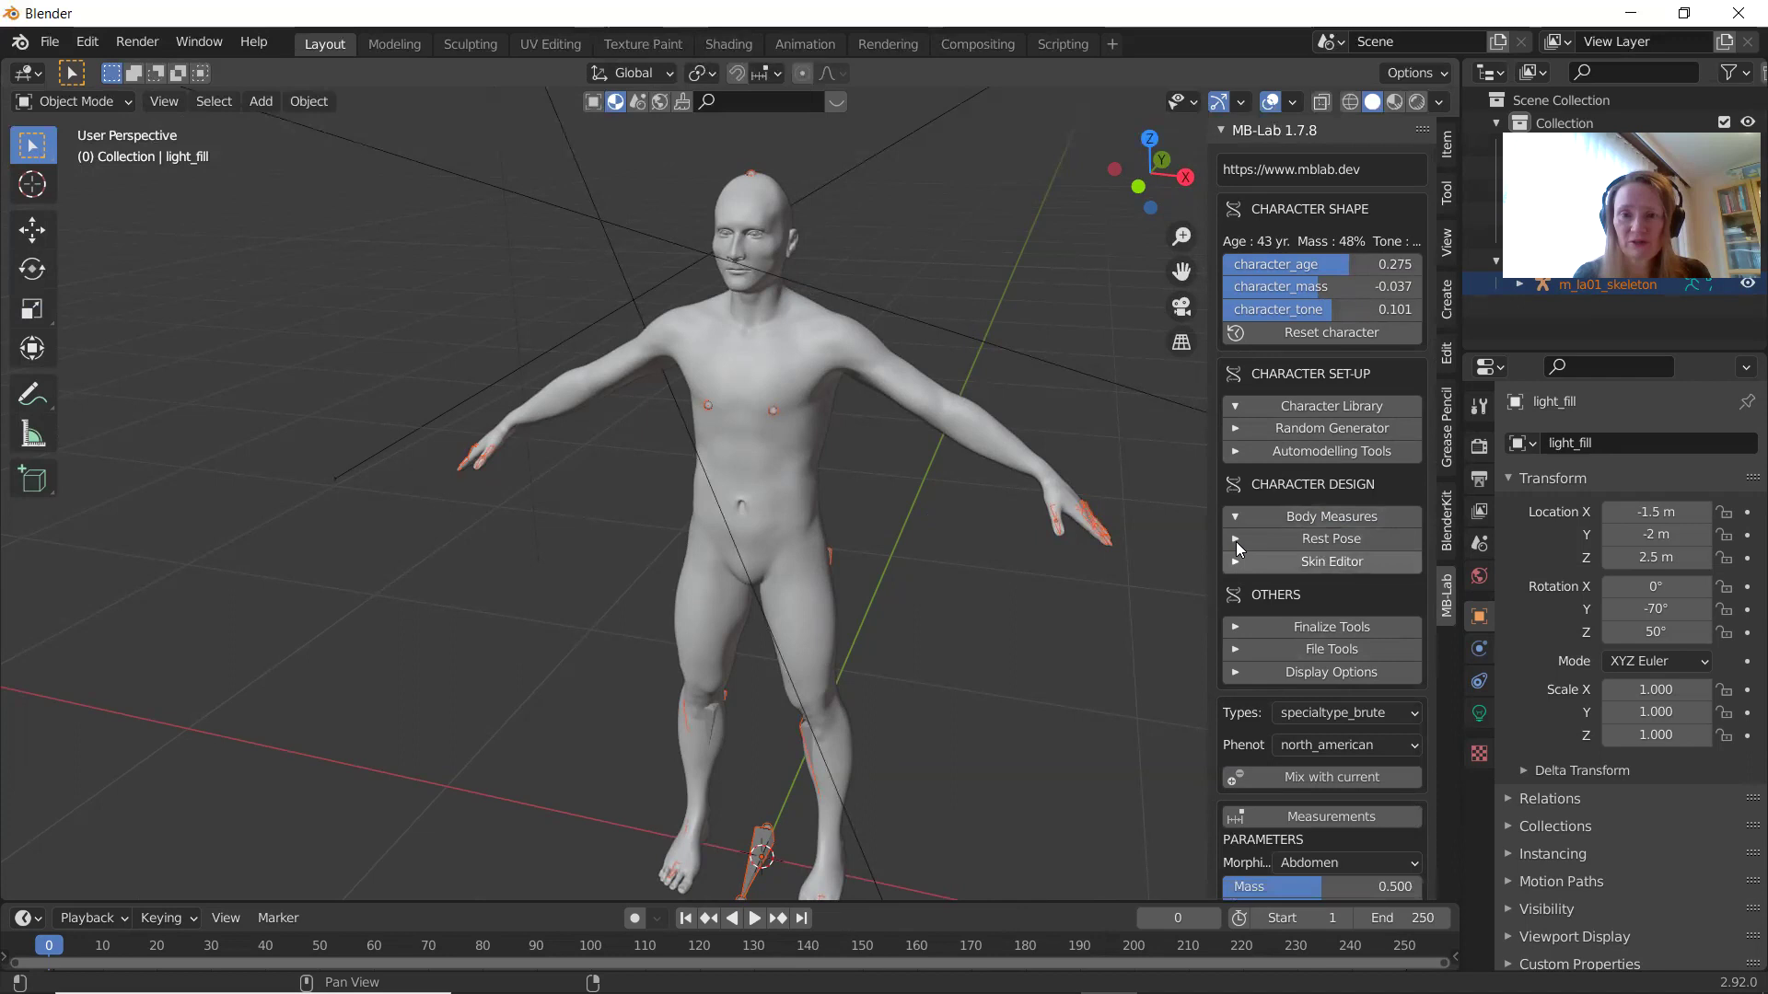
pyautogui.click(1234, 403)
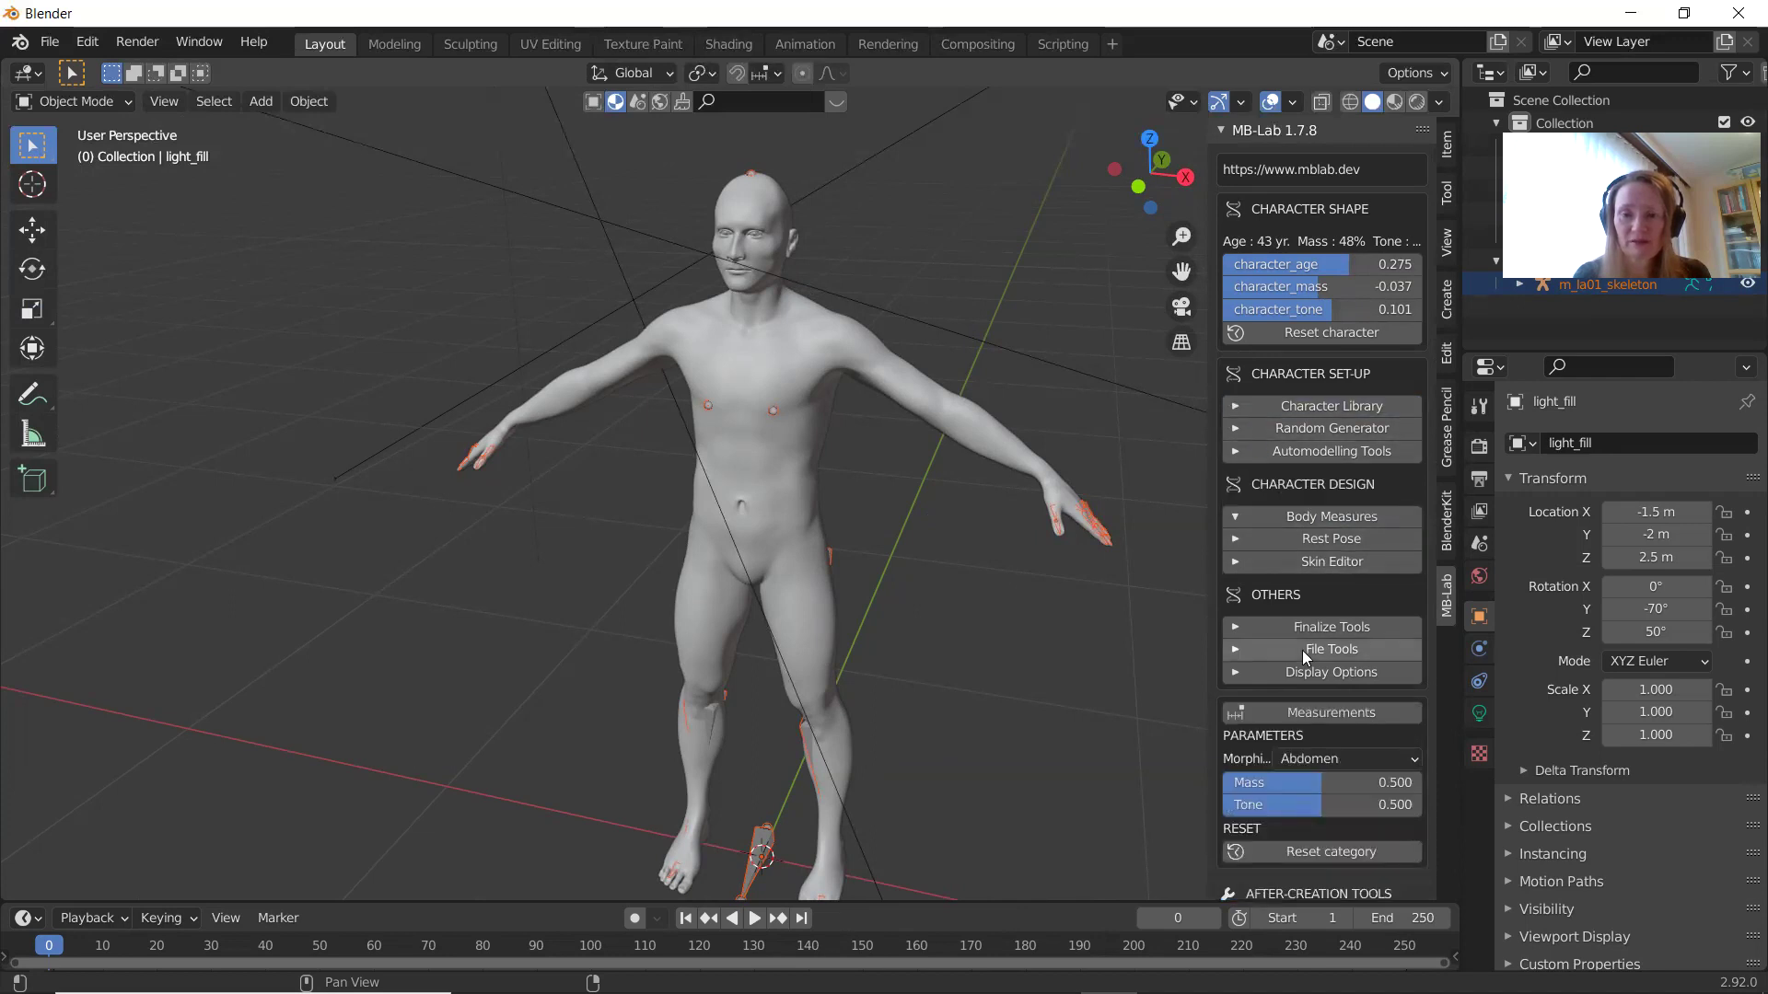
pyautogui.scroll(-2, 1302, 650)
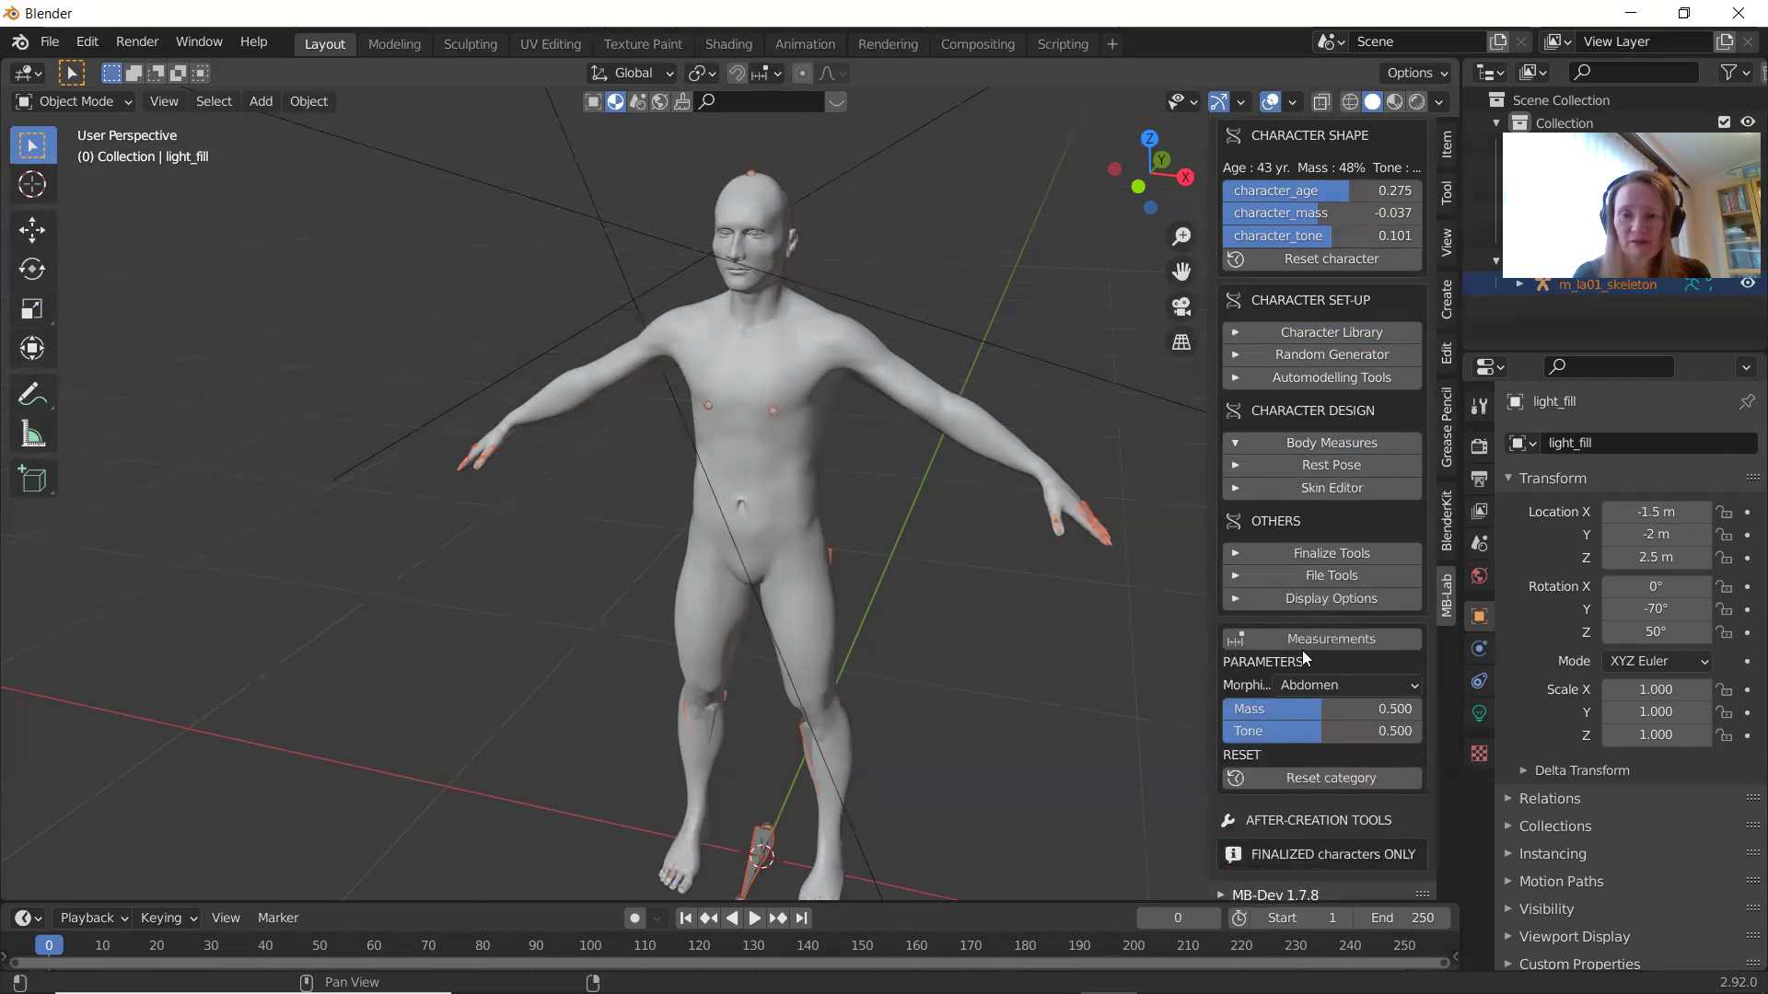
pyautogui.click(1356, 672)
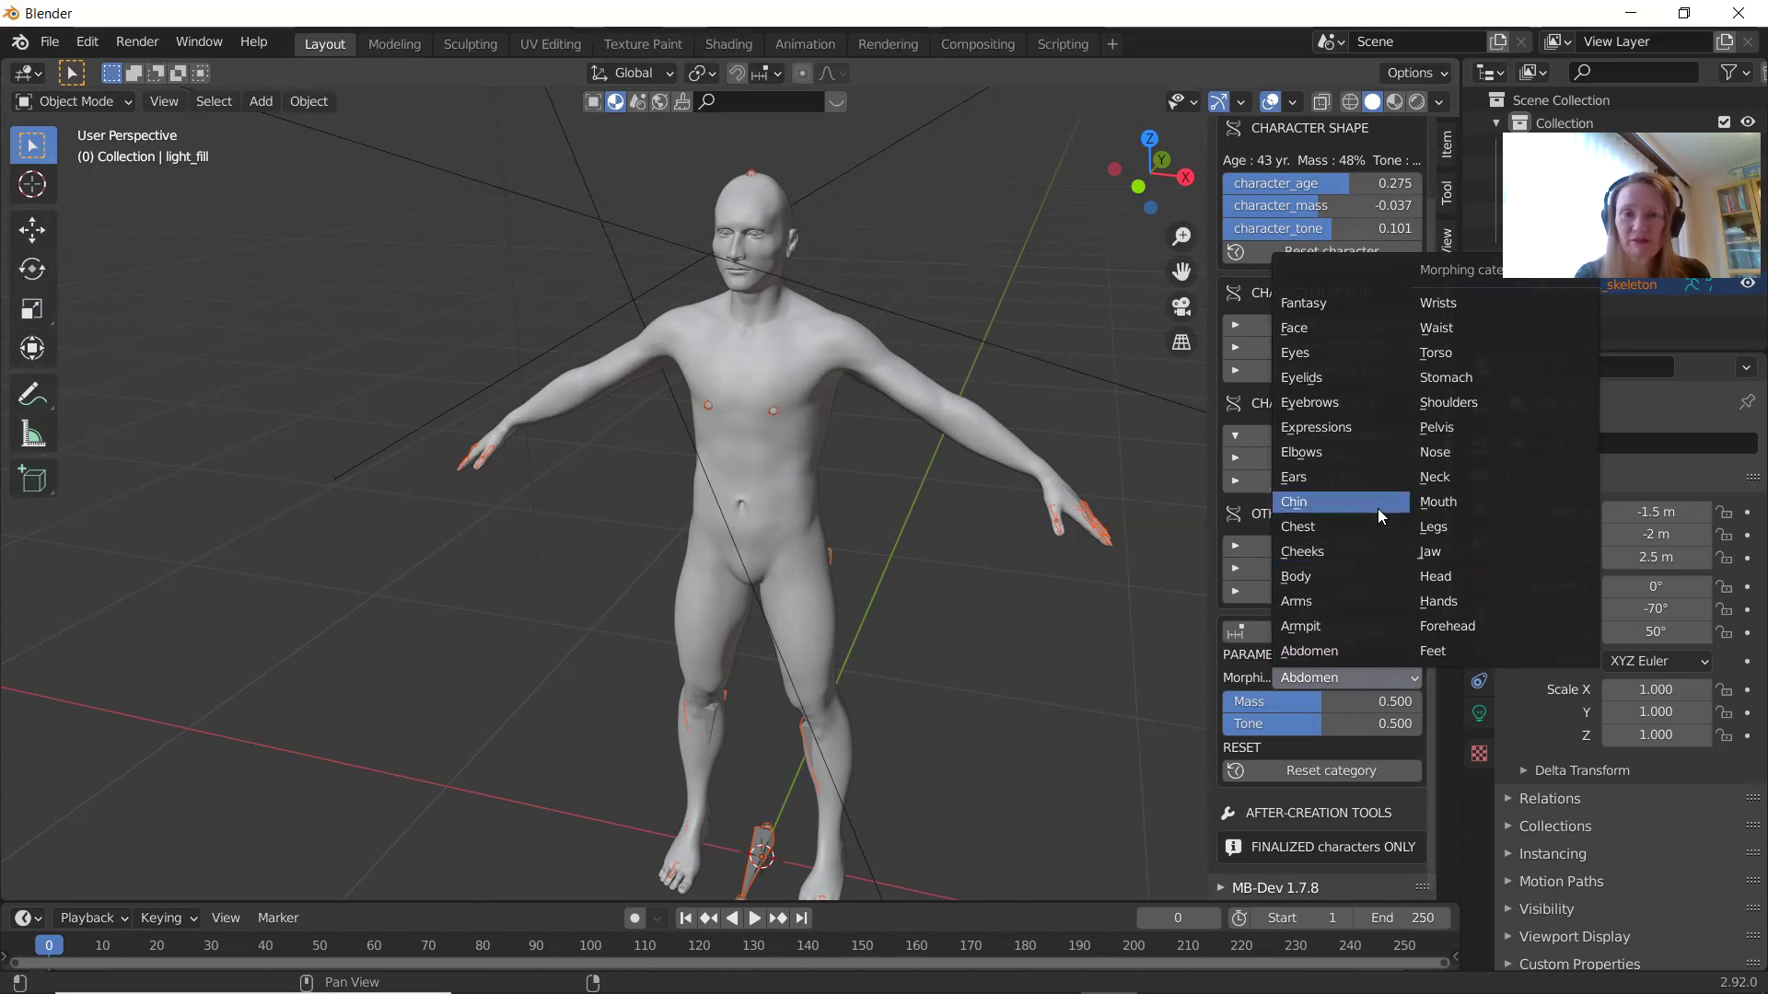
pyautogui.click(1315, 307)
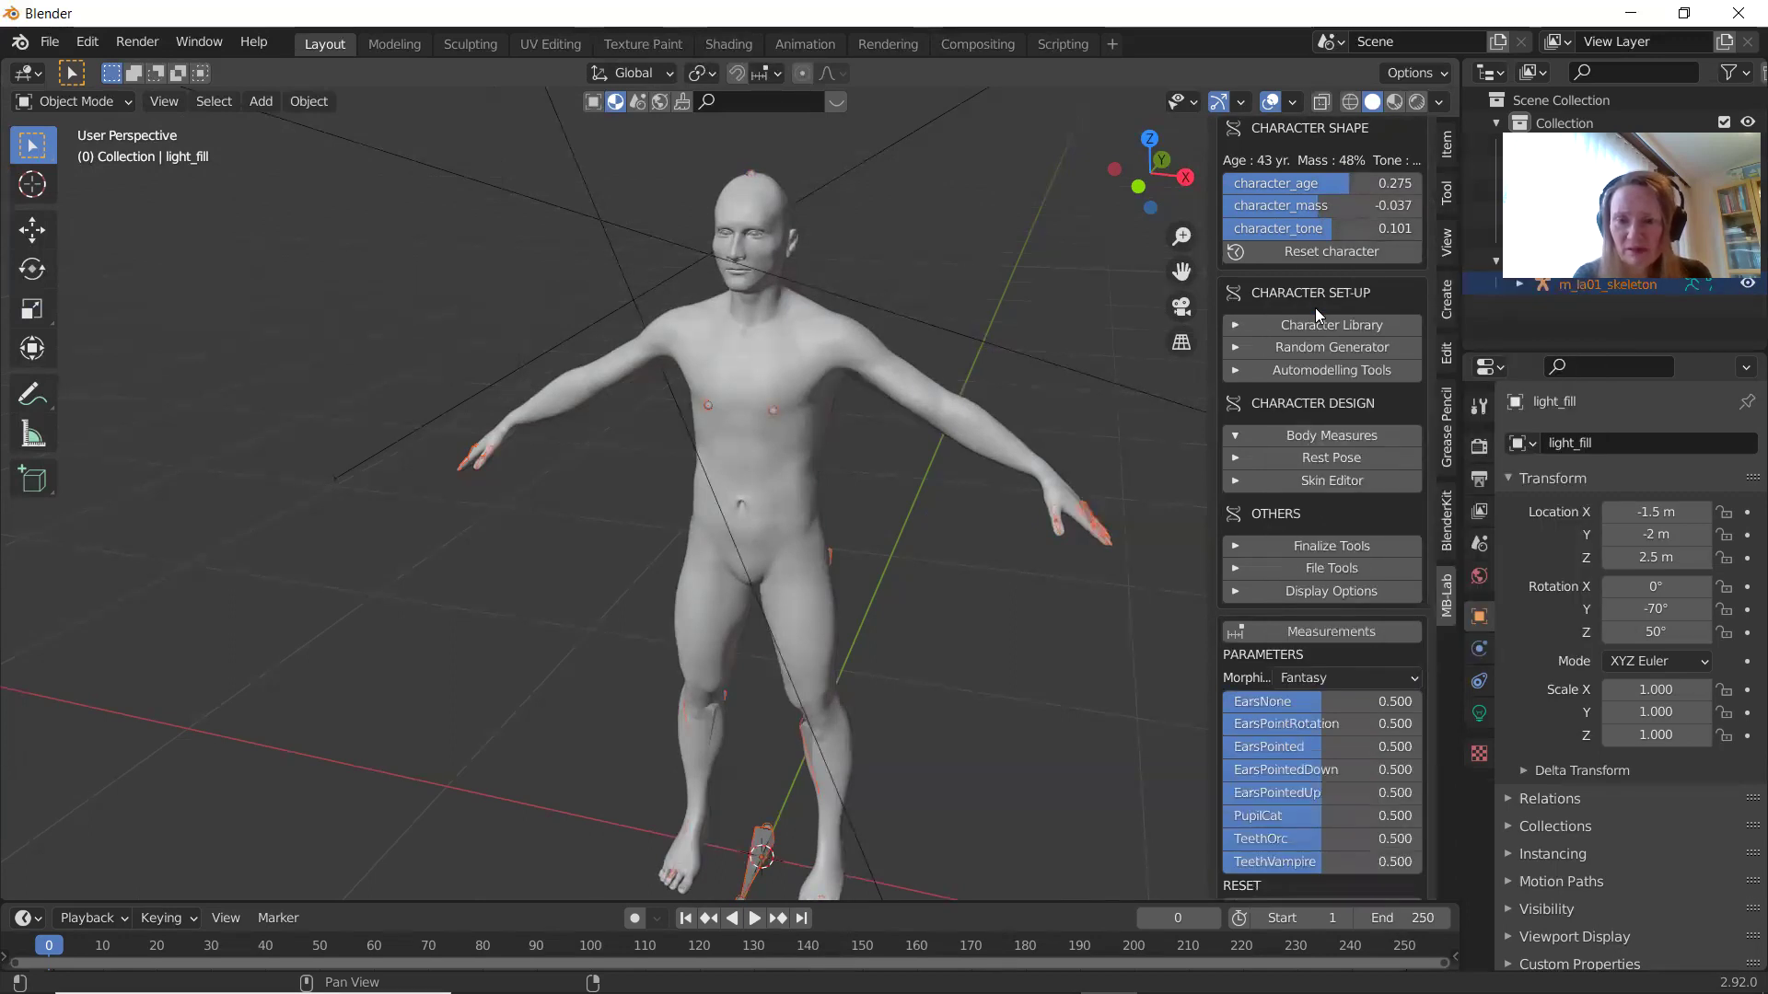
pyautogui.click(1350, 679)
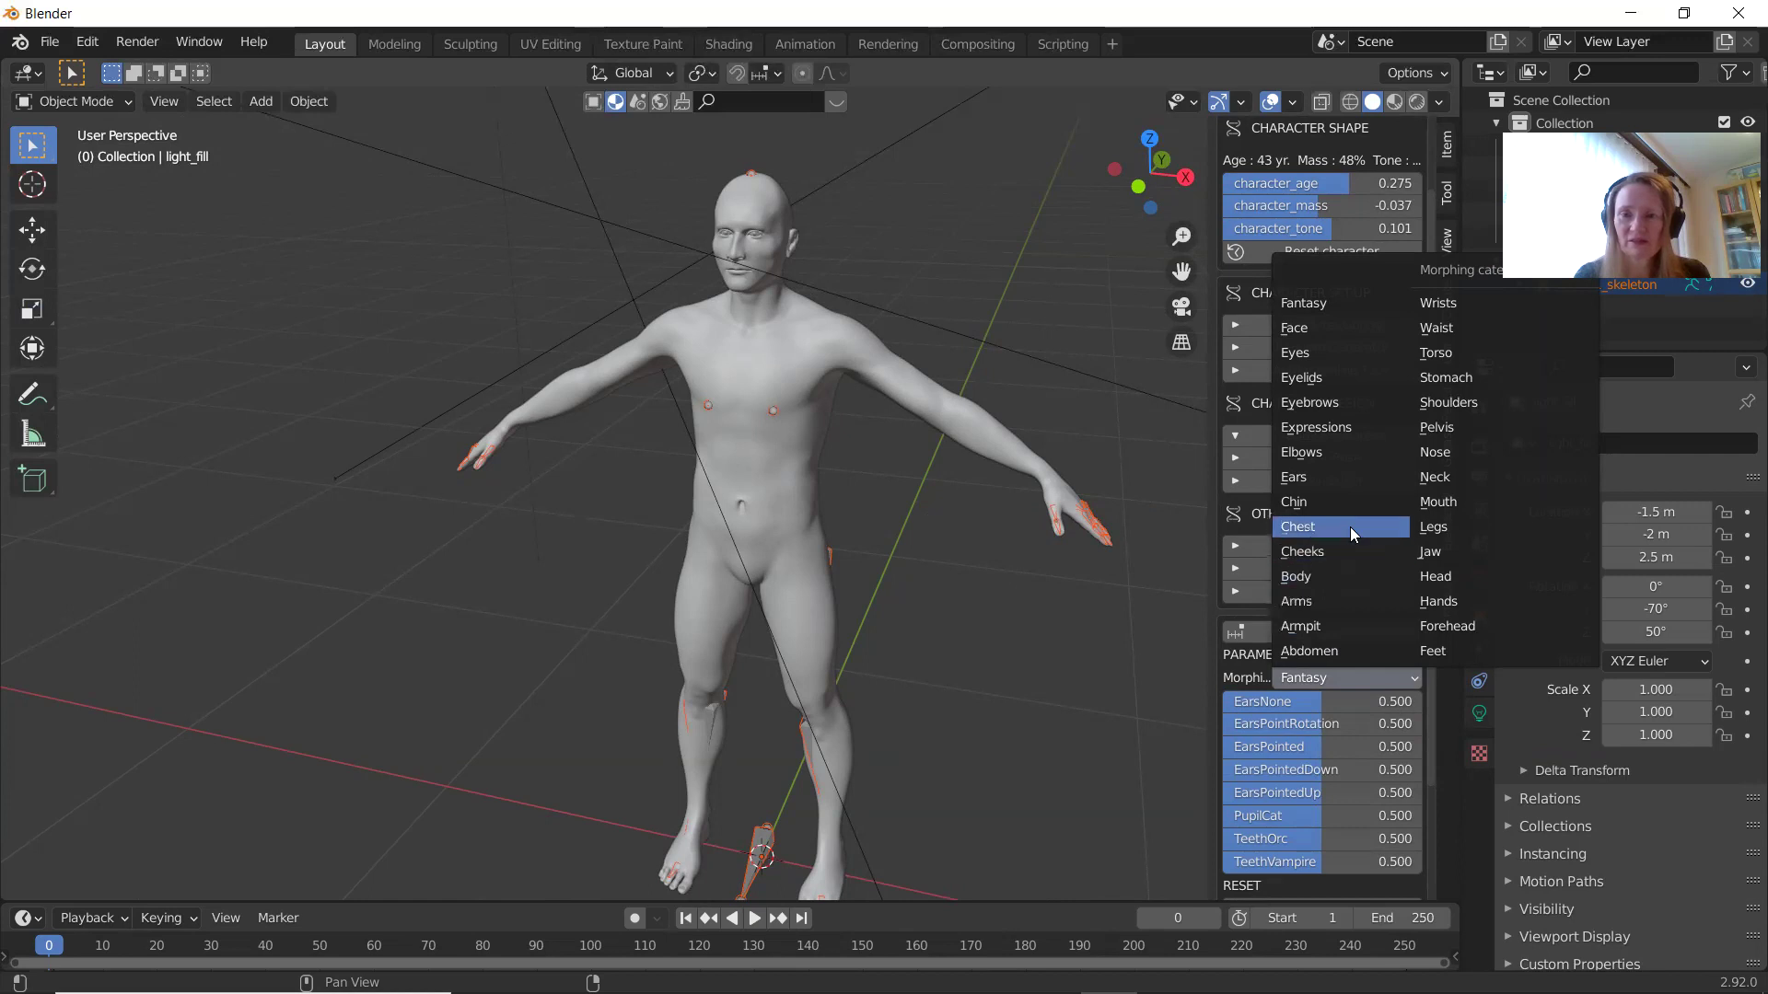
pyautogui.click(1322, 334)
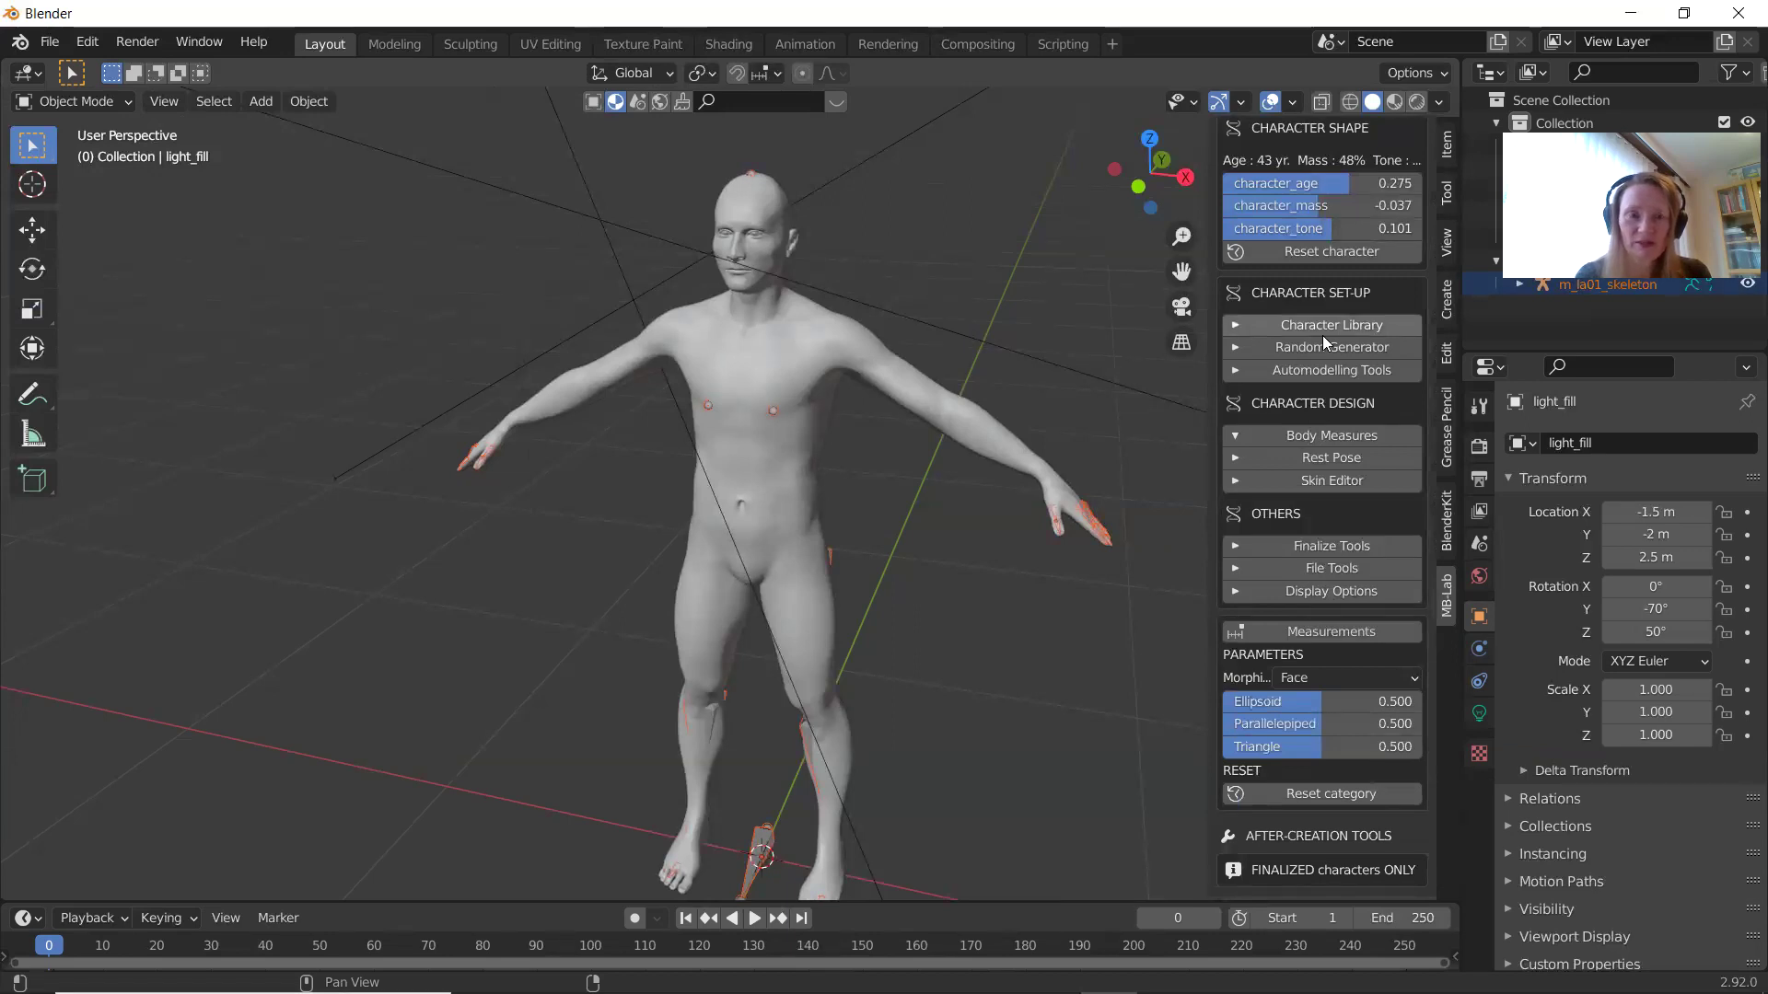
# Preview the character's head and upper body in Material Preview shading, and return the viewport to solid shading.
pyautogui.click(1397, 103)
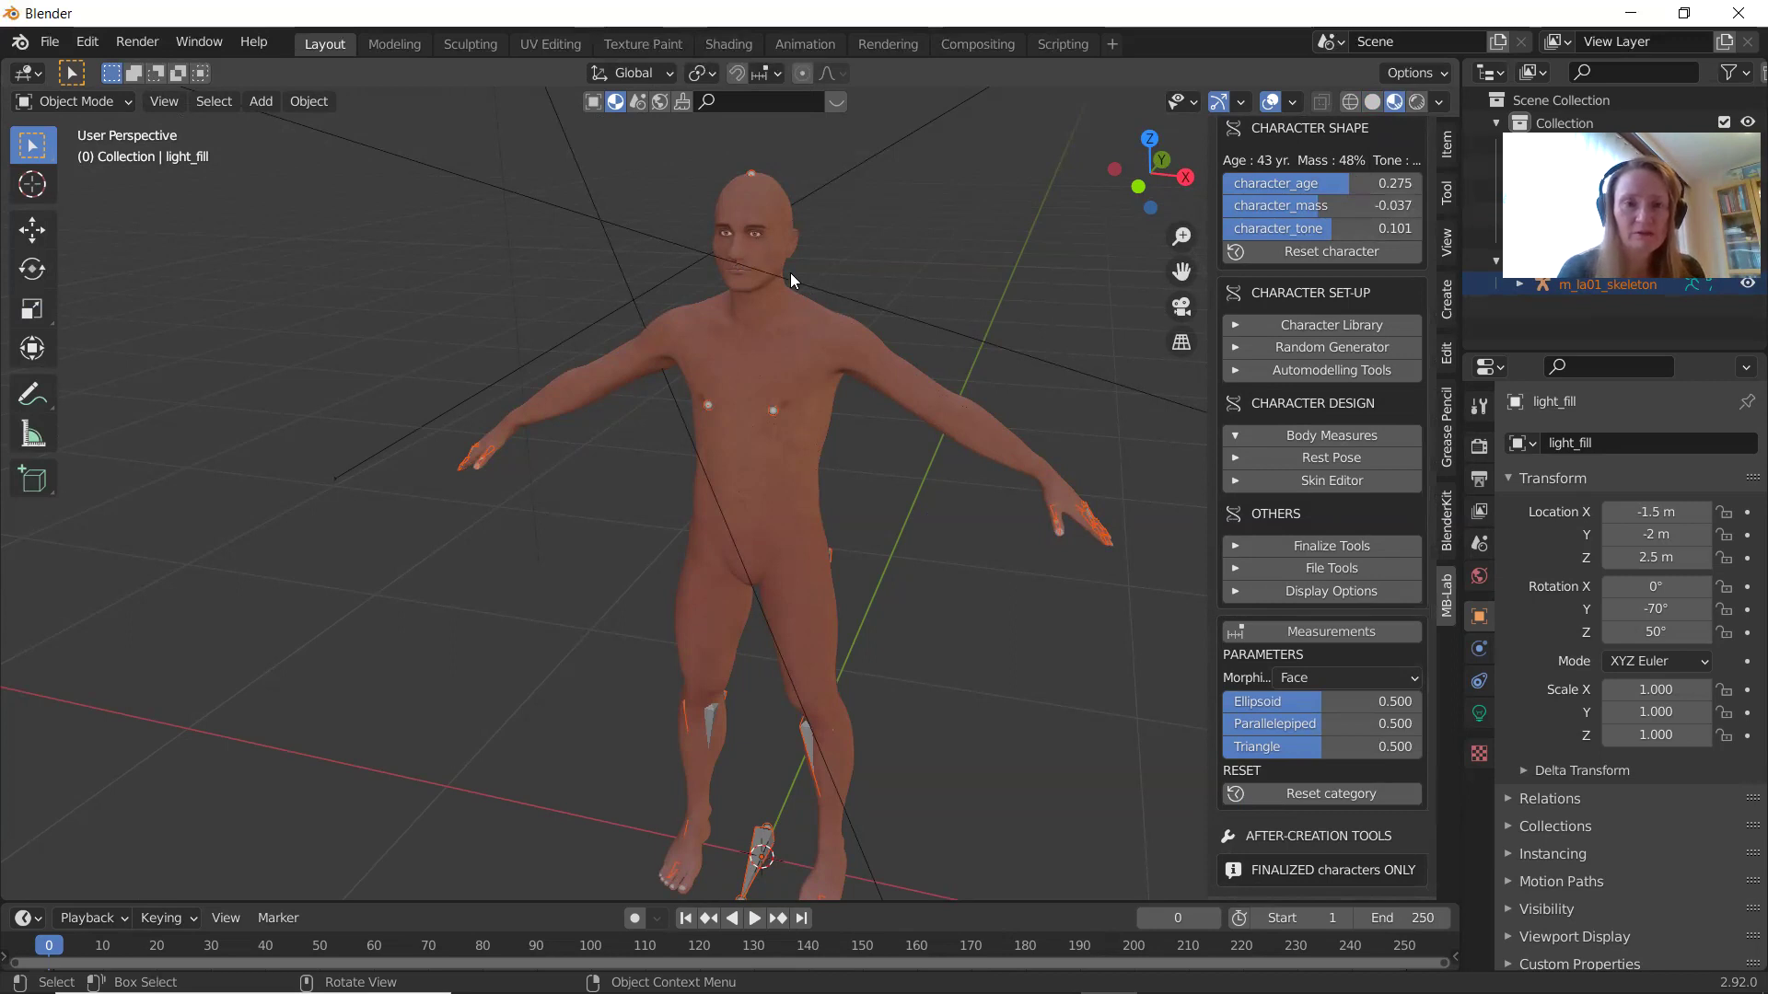
pyautogui.scroll(2, 790, 273)
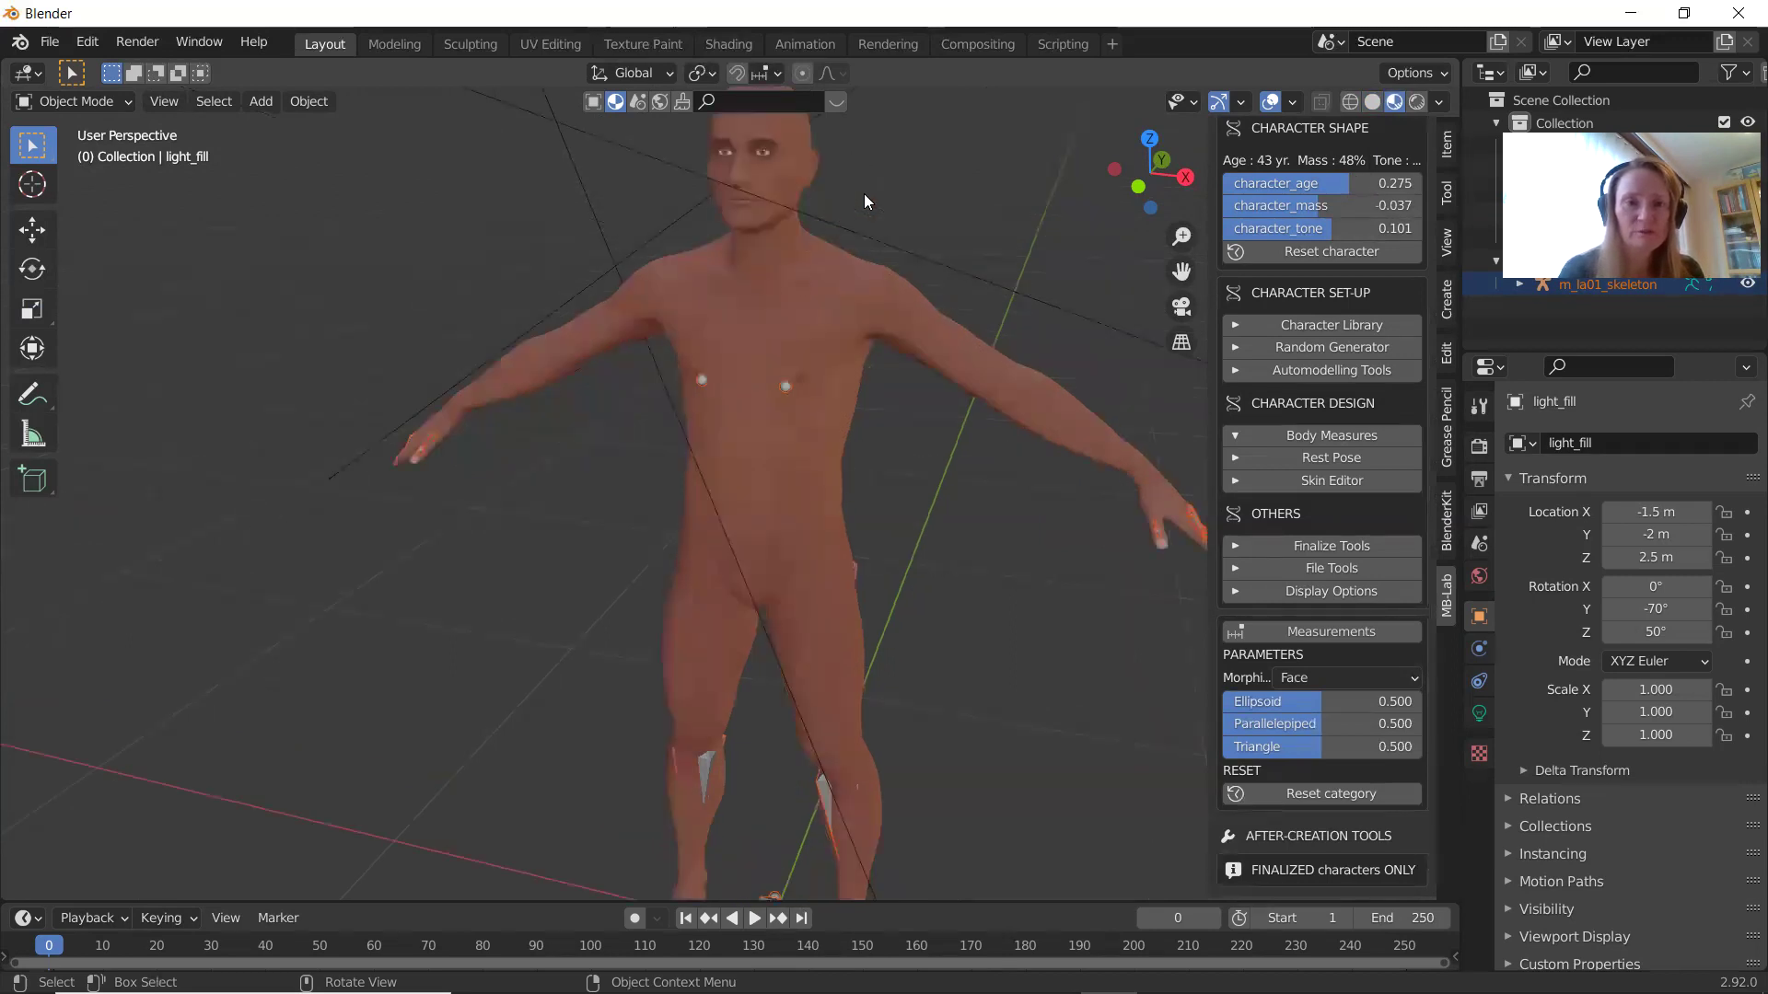
pyautogui.scroll(3, 878, 265)
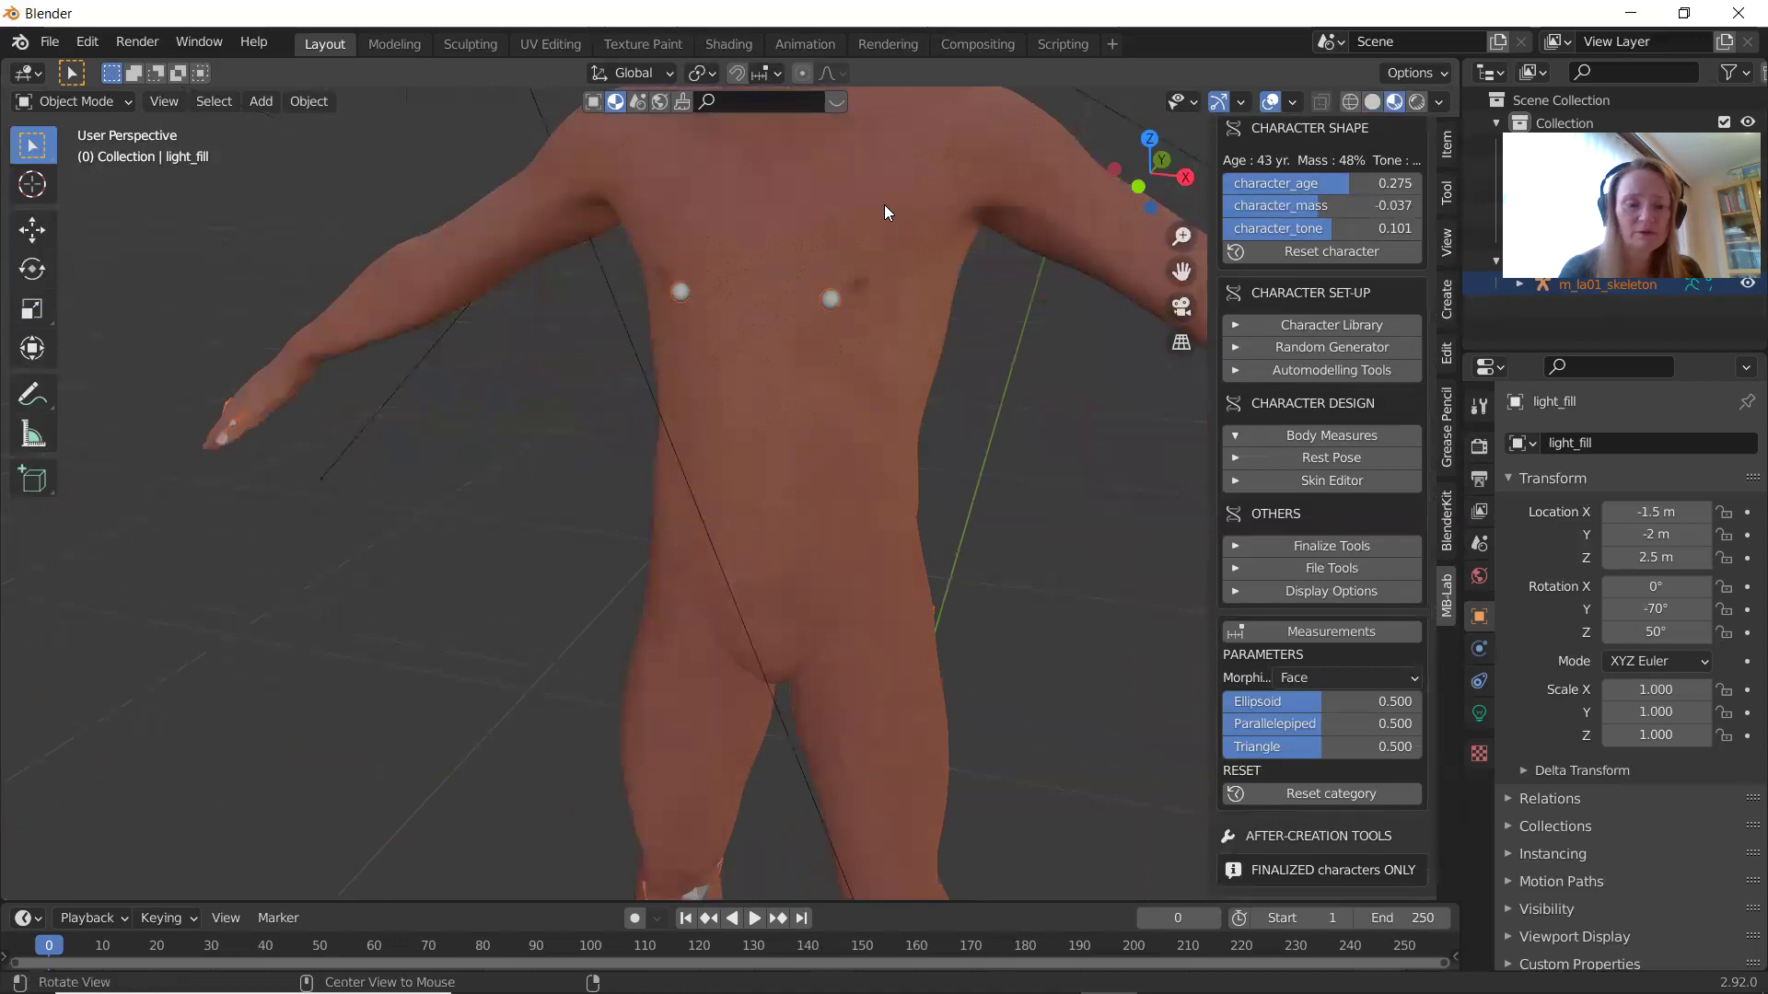
pyautogui.moveTo(884, 206); pyautogui.dragTo(897, 468, button='middle')
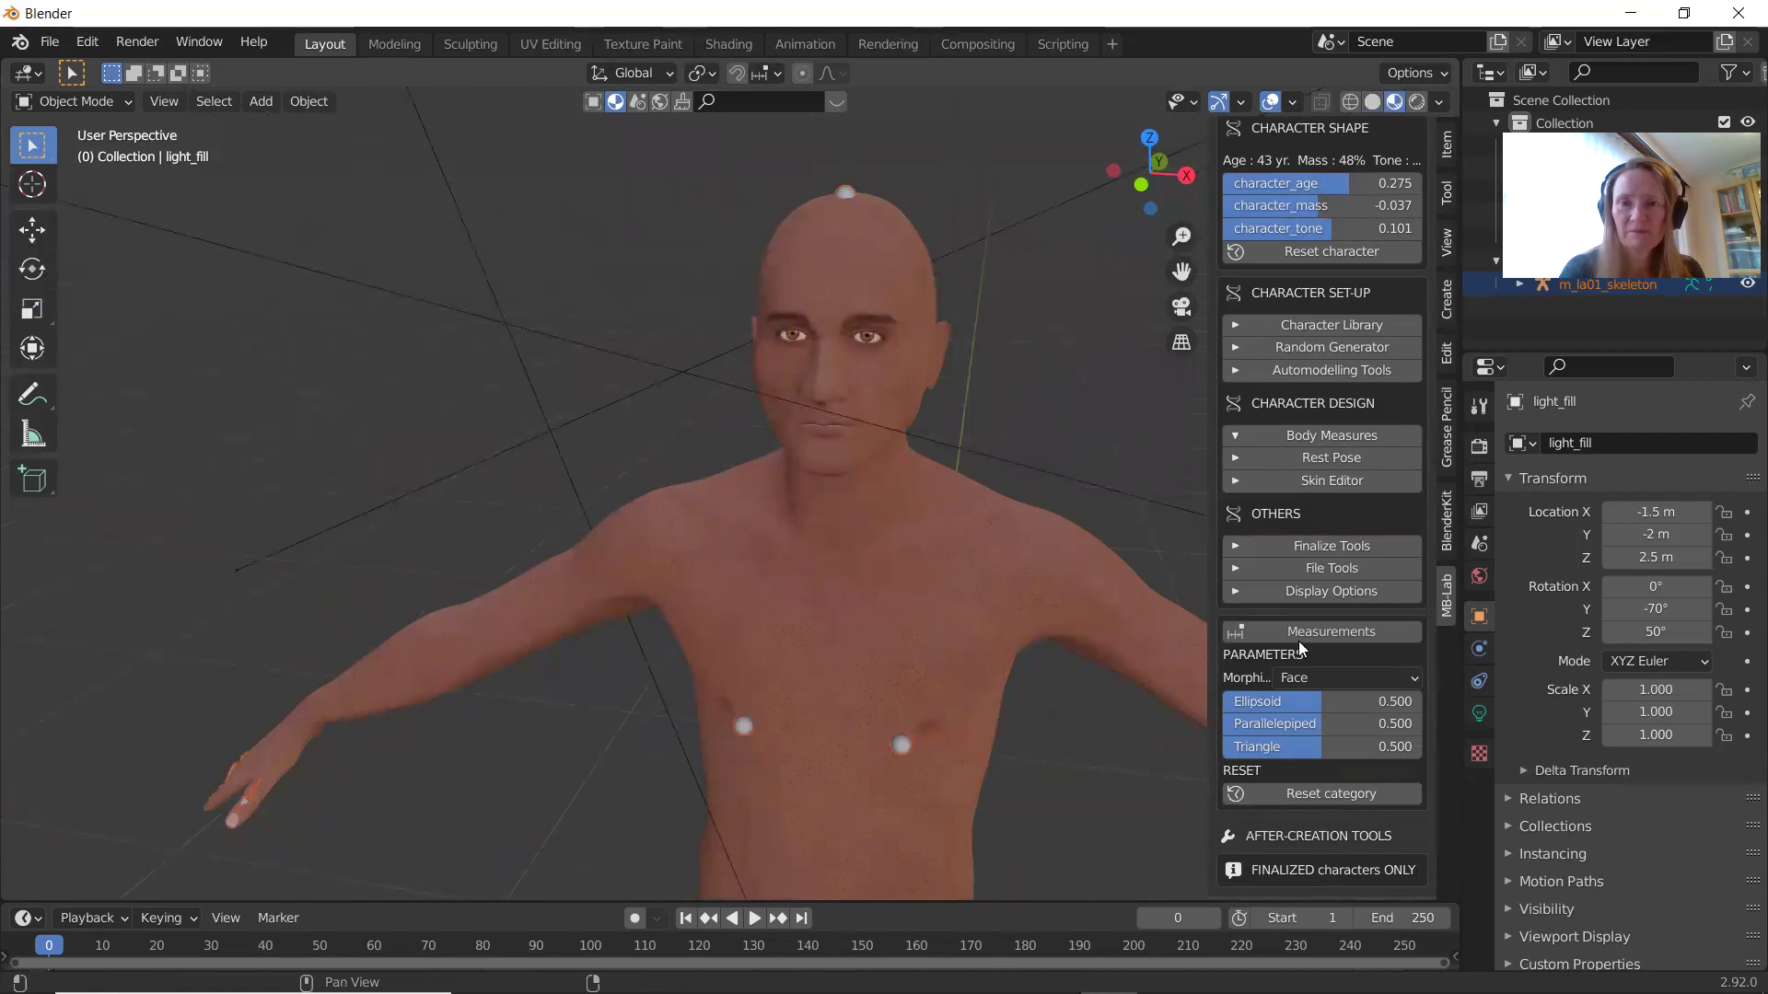
pyautogui.click(1373, 103)
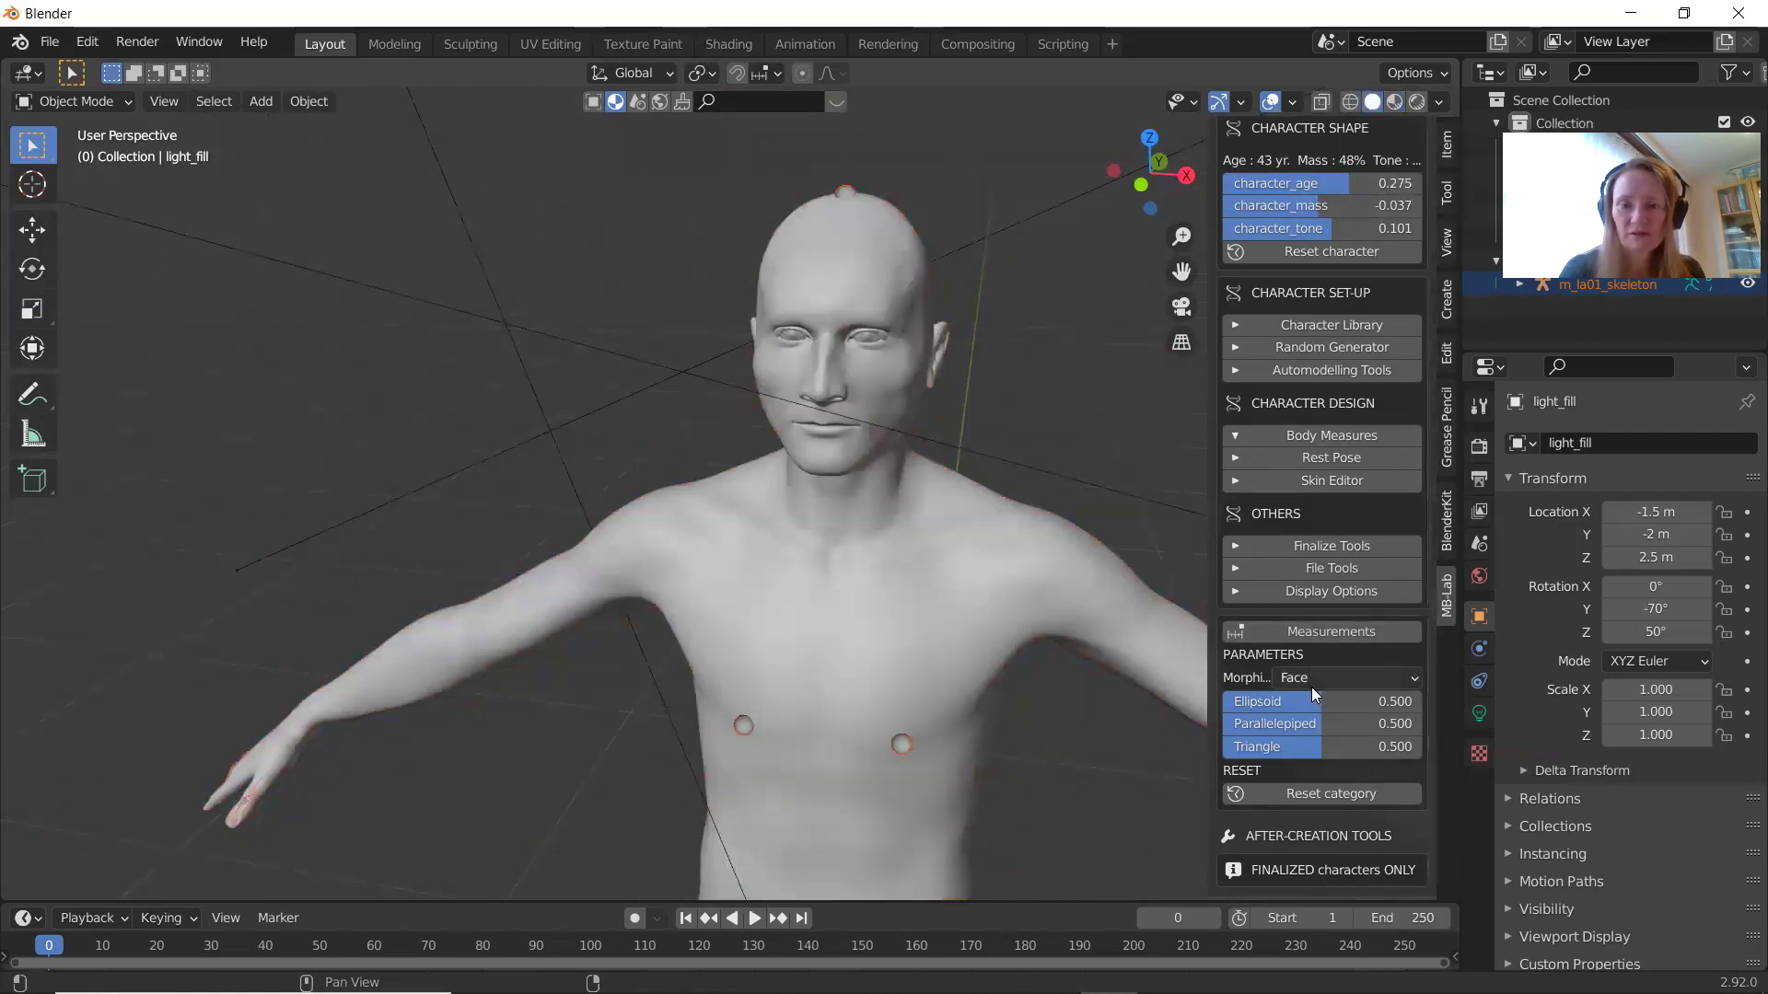
# Shape the character's face with Ellipsoid 0.725 and Triangle 0.670.
pyautogui.moveTo(1339, 698); pyautogui.dragTo(1363, 698)
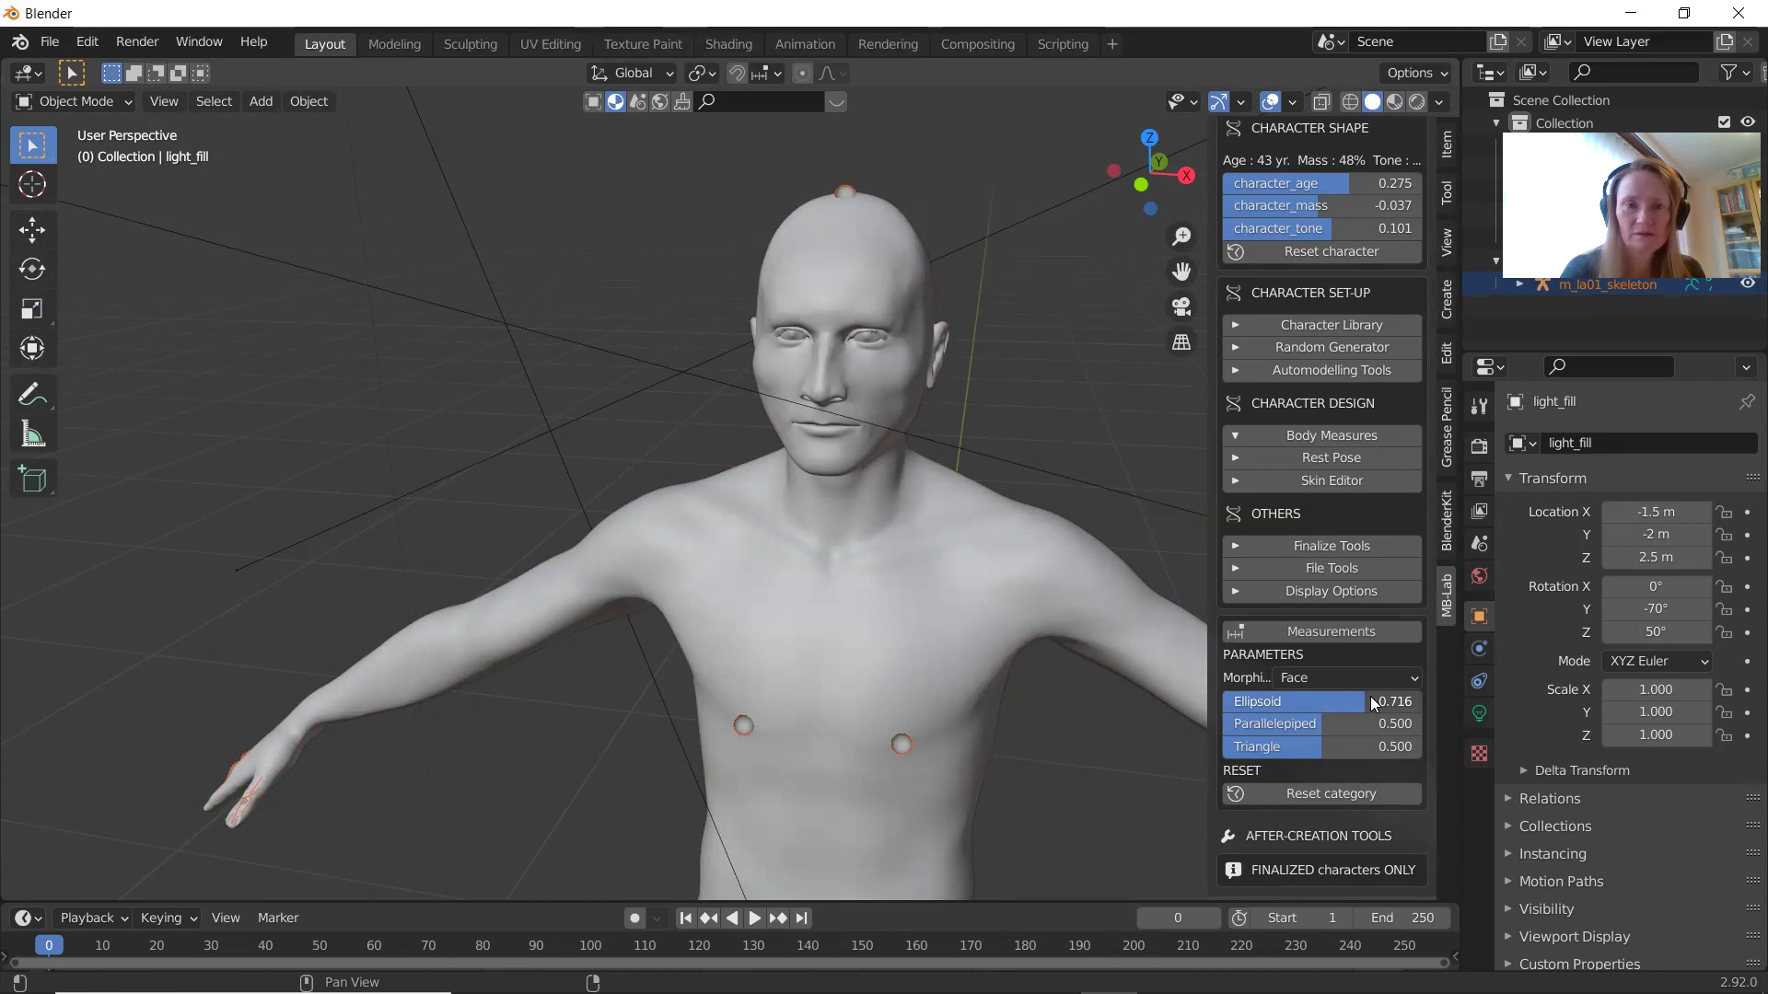
pyautogui.moveTo(1369, 696); pyautogui.dragTo(1358, 704)
pyautogui.moveTo(1277, 749); pyautogui.dragTo(1355, 747)
pyautogui.hotkey('ctrl', 'v')
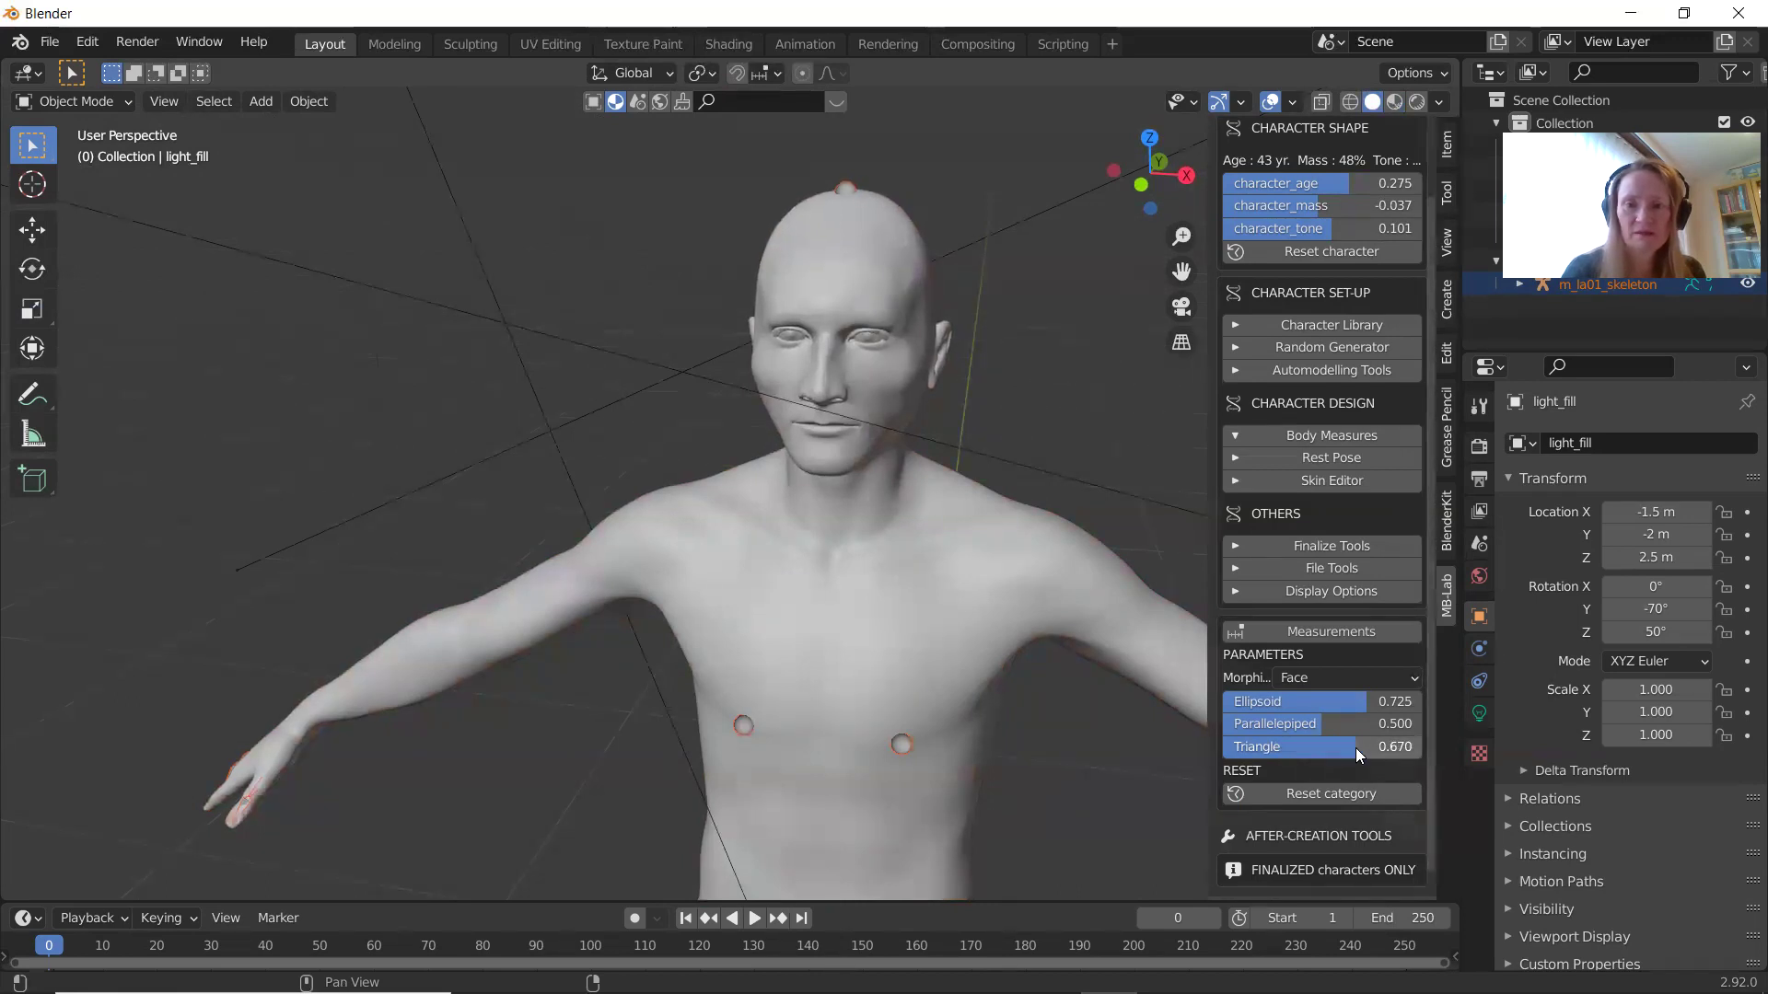
# Adjust the character's cheeks, setting InfraVolume to 0.427 and Tone to 0.450.
pyautogui.click(1355, 678)
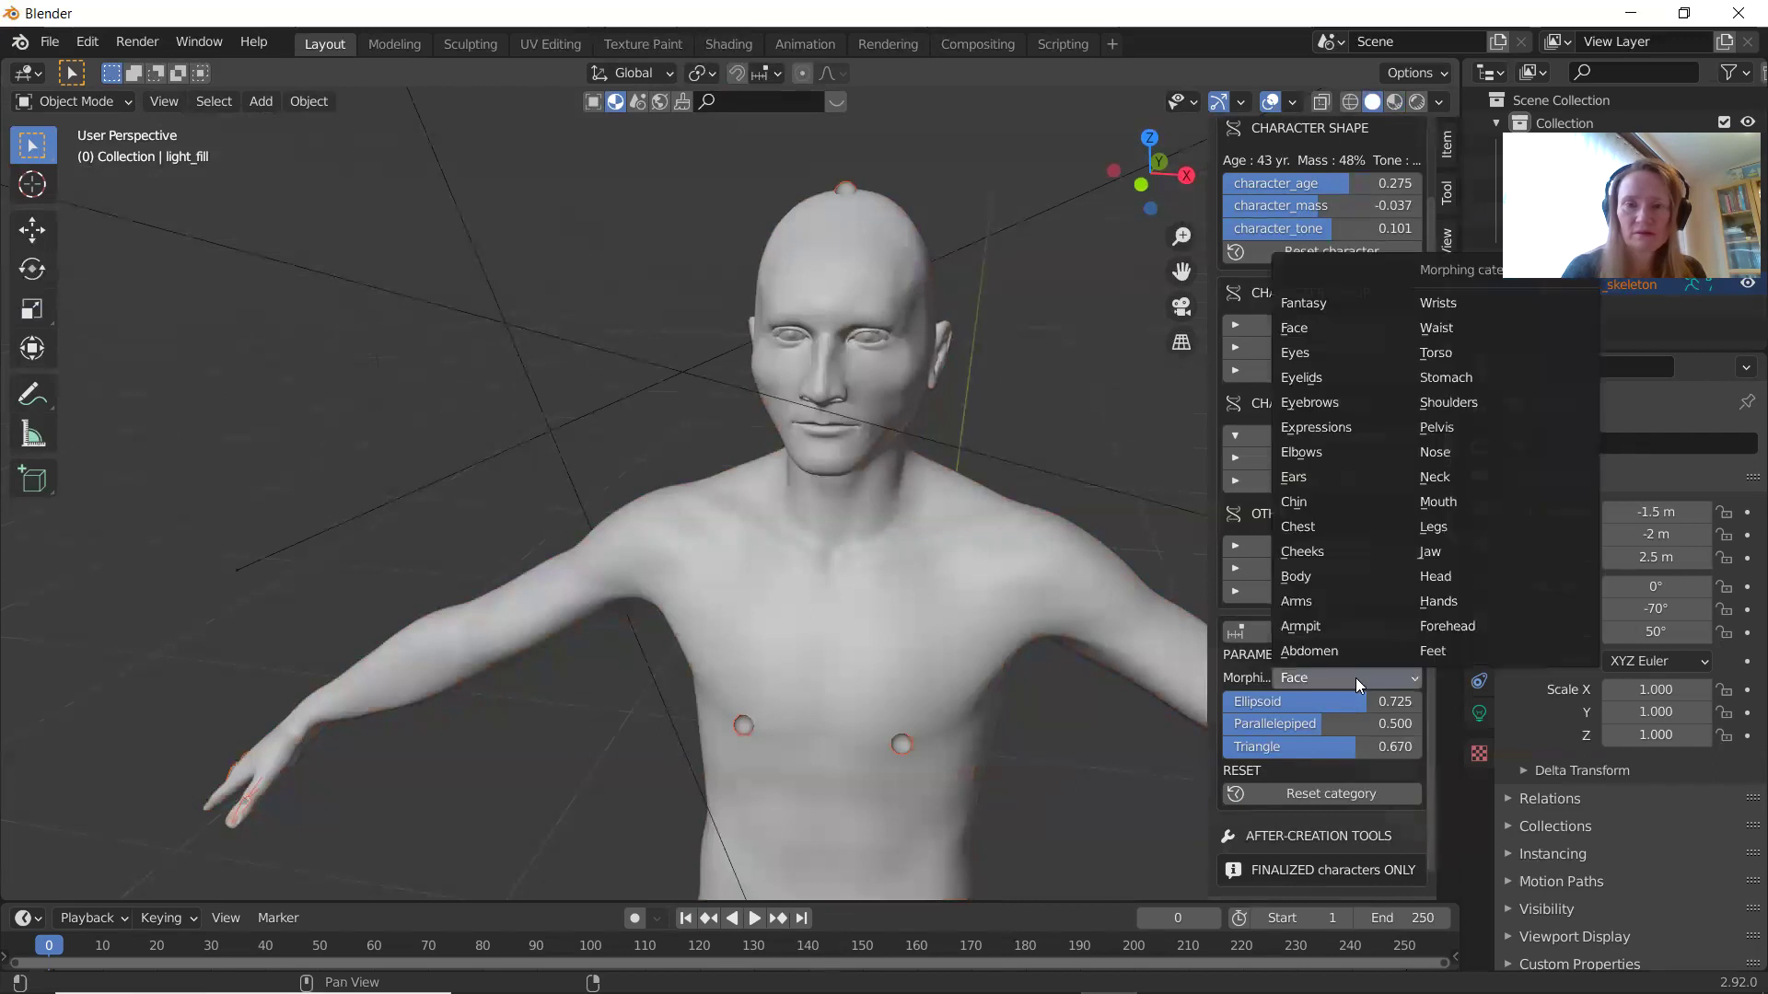
pyautogui.click(1315, 552)
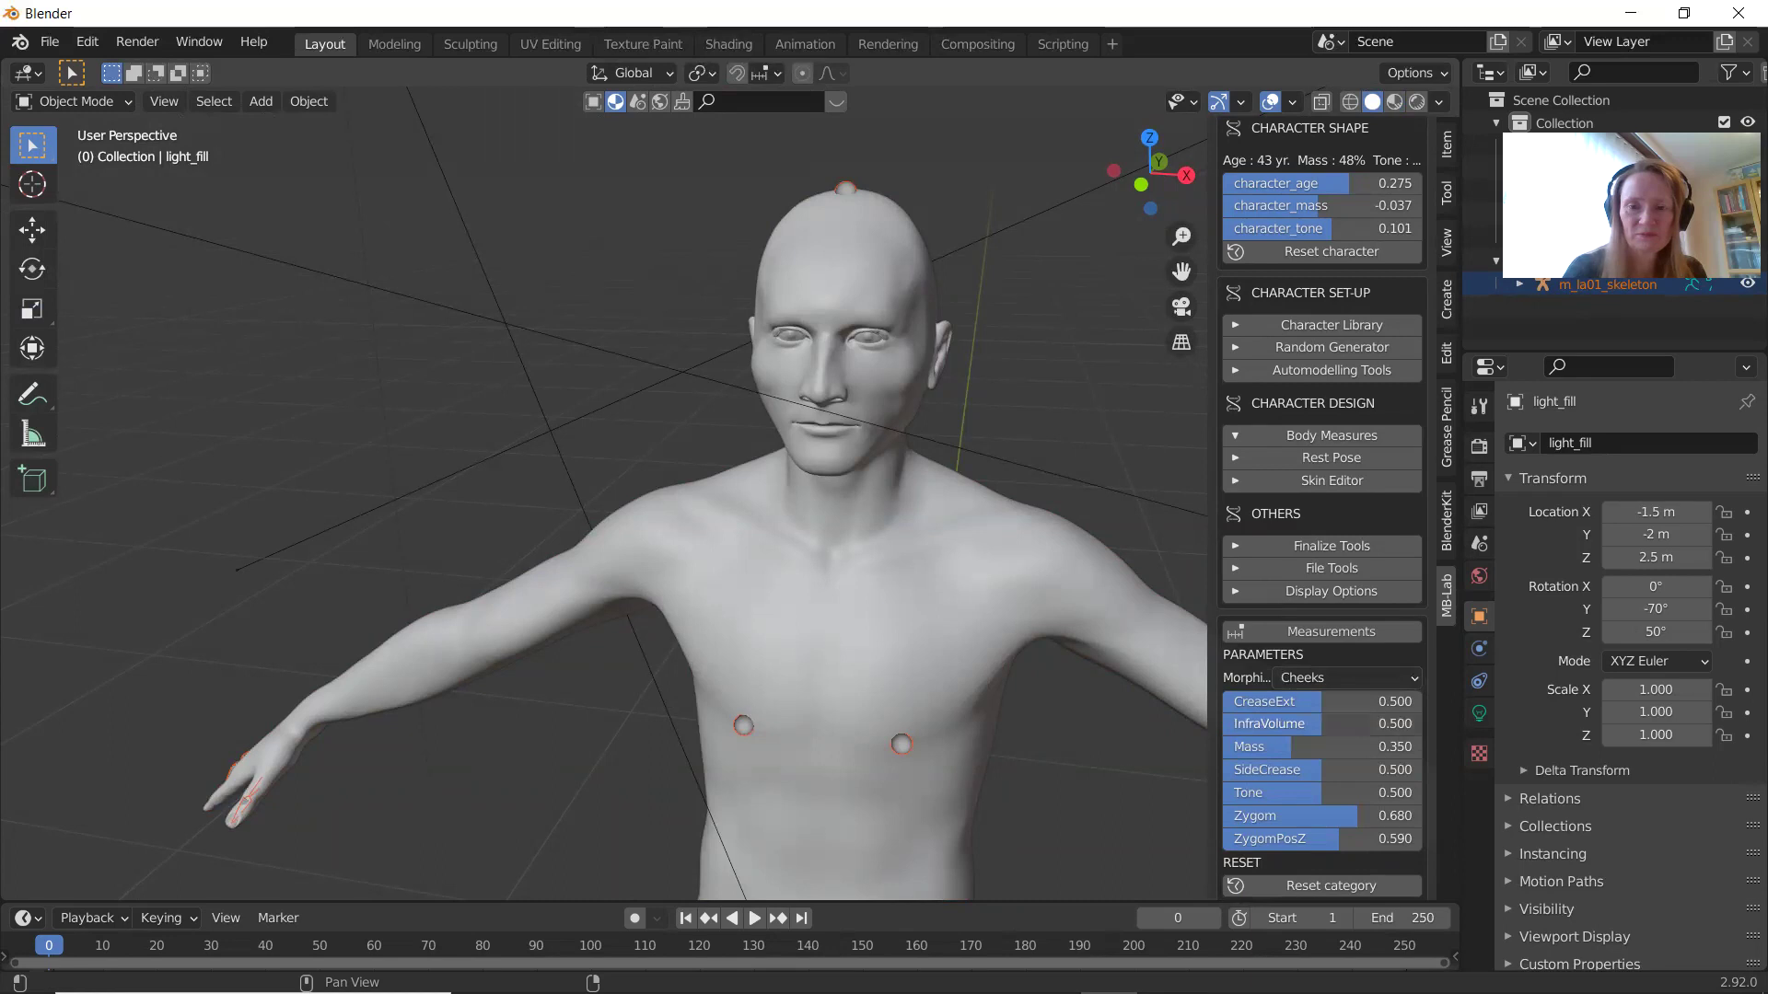
pyautogui.moveTo(1282, 724); pyautogui.dragTo(1308, 724)
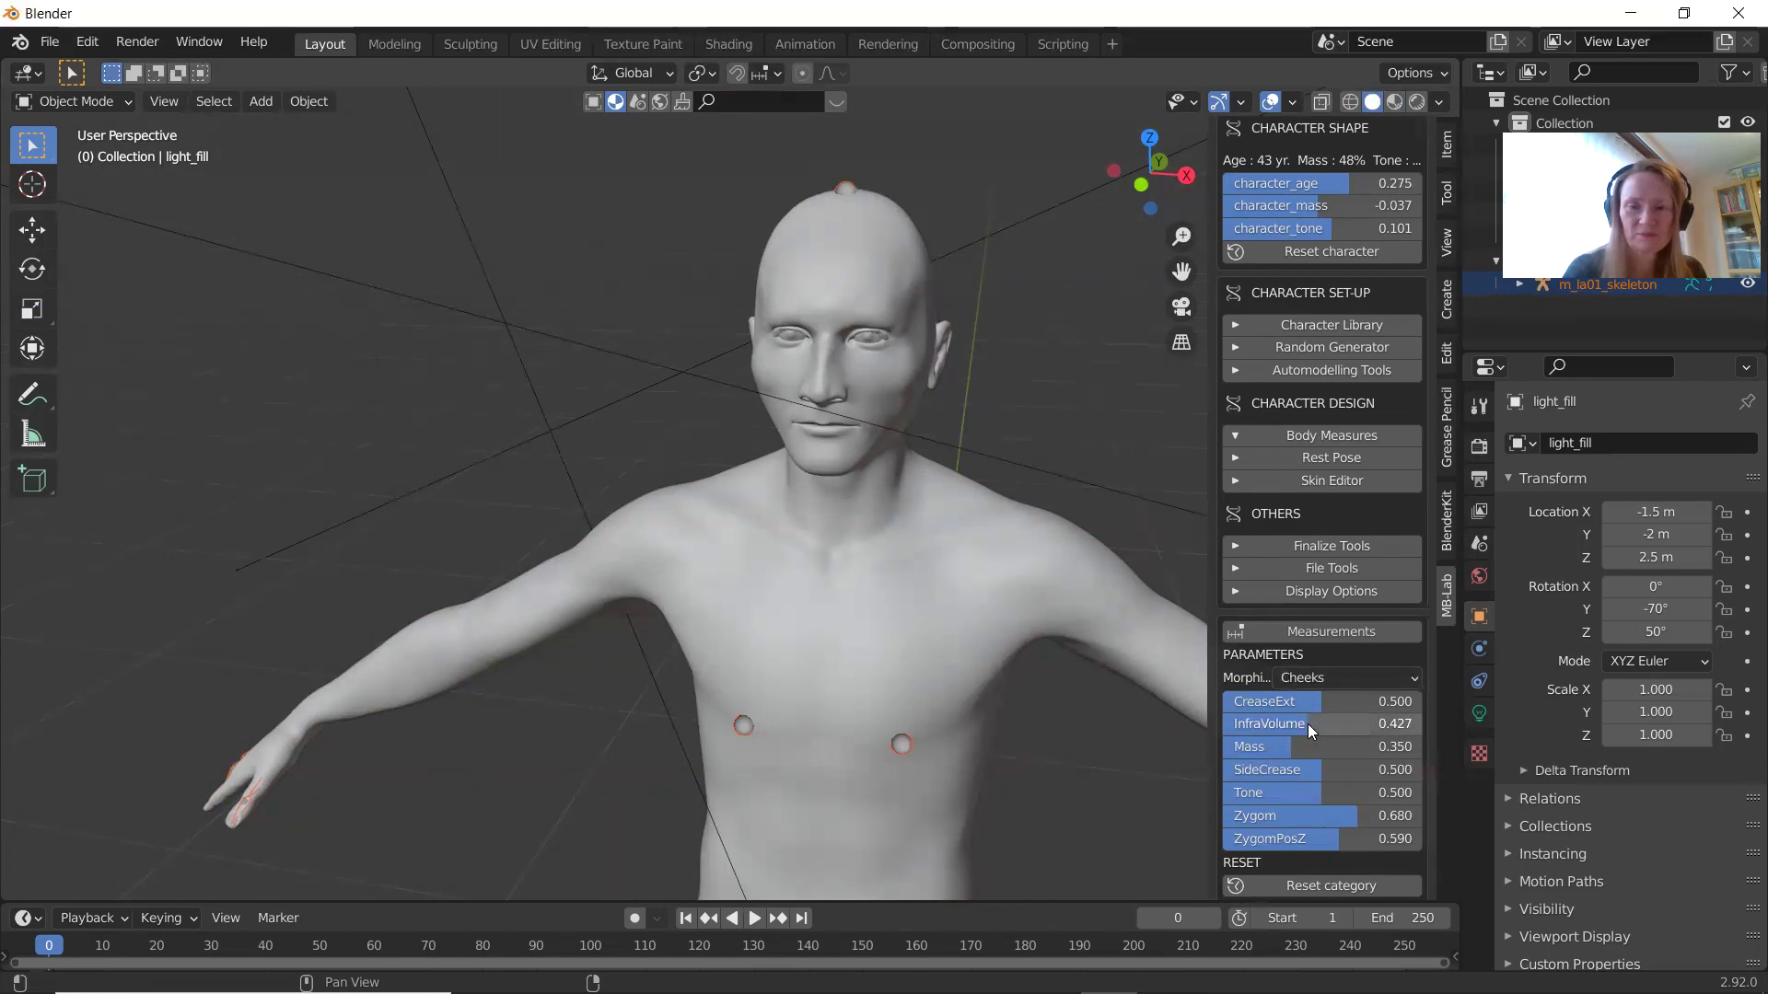
pyautogui.moveTo(1317, 786)
pyautogui.mouseDown()
pyautogui.moveTo(1280, 786)
pyautogui.moveTo(1311, 794)
pyautogui.mouseUp()
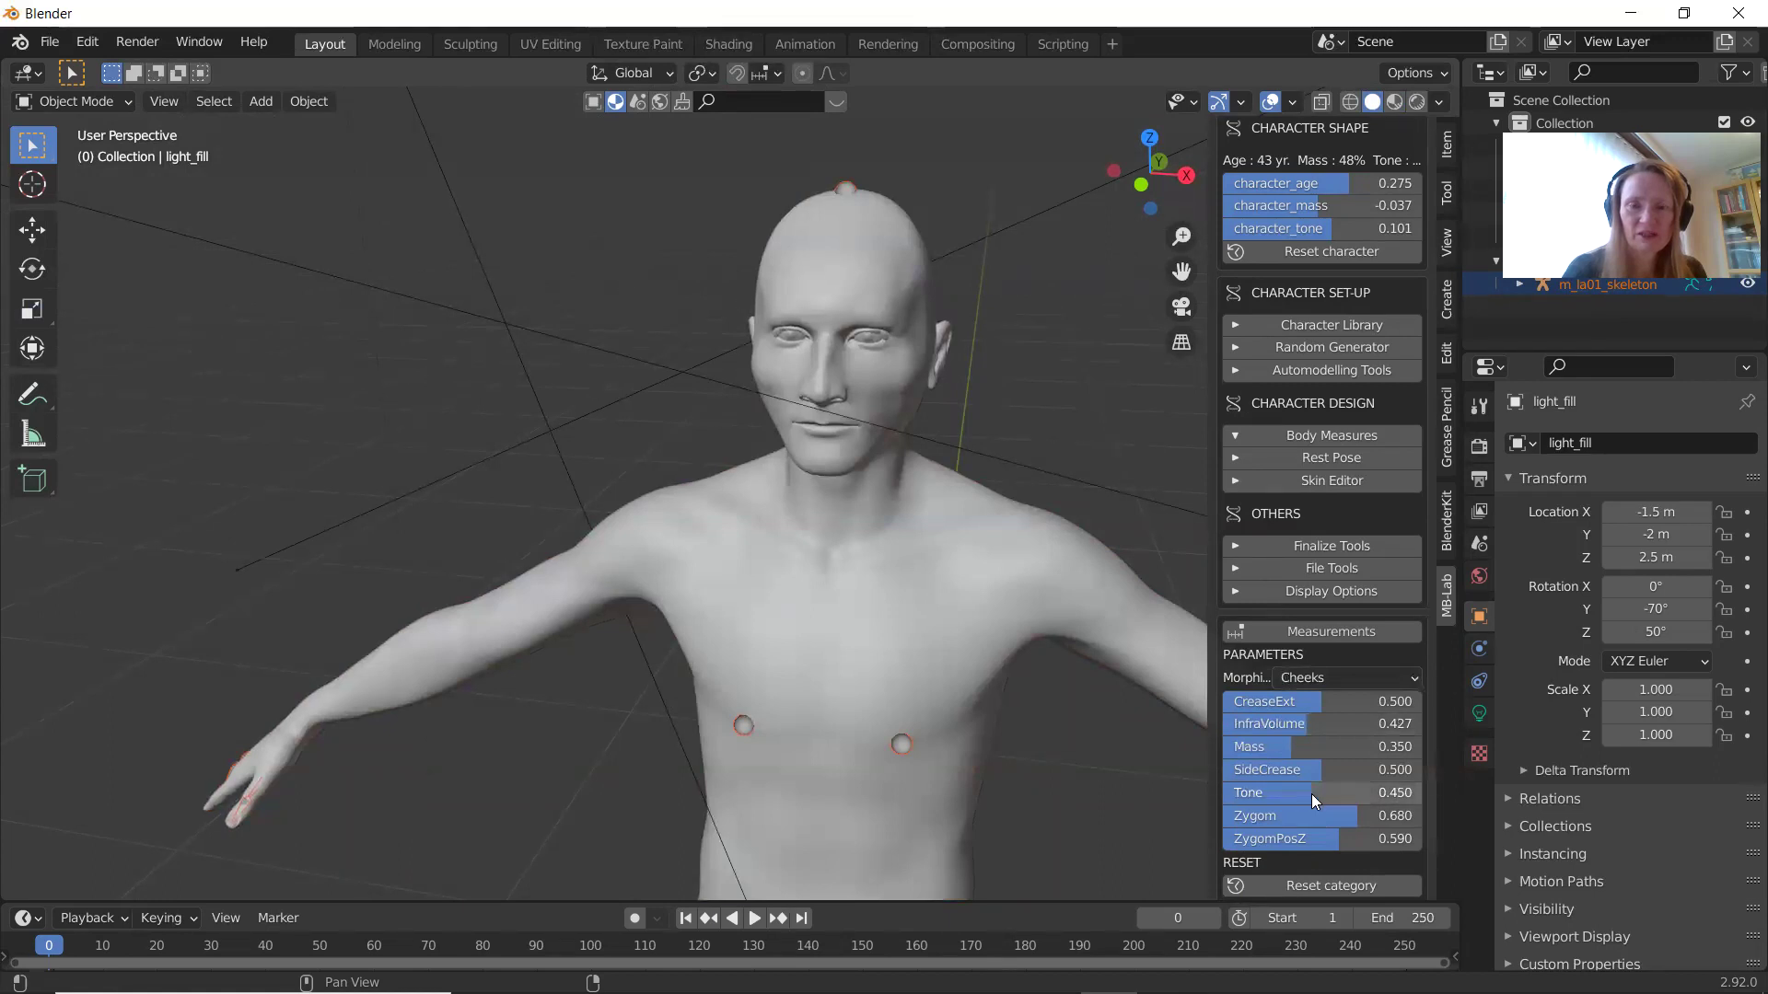
# Adjust the character's mouth, setting UpperlipSizeZ to 0.568 and UpperlipVolume to 0.638.
pyautogui.click(1335, 678)
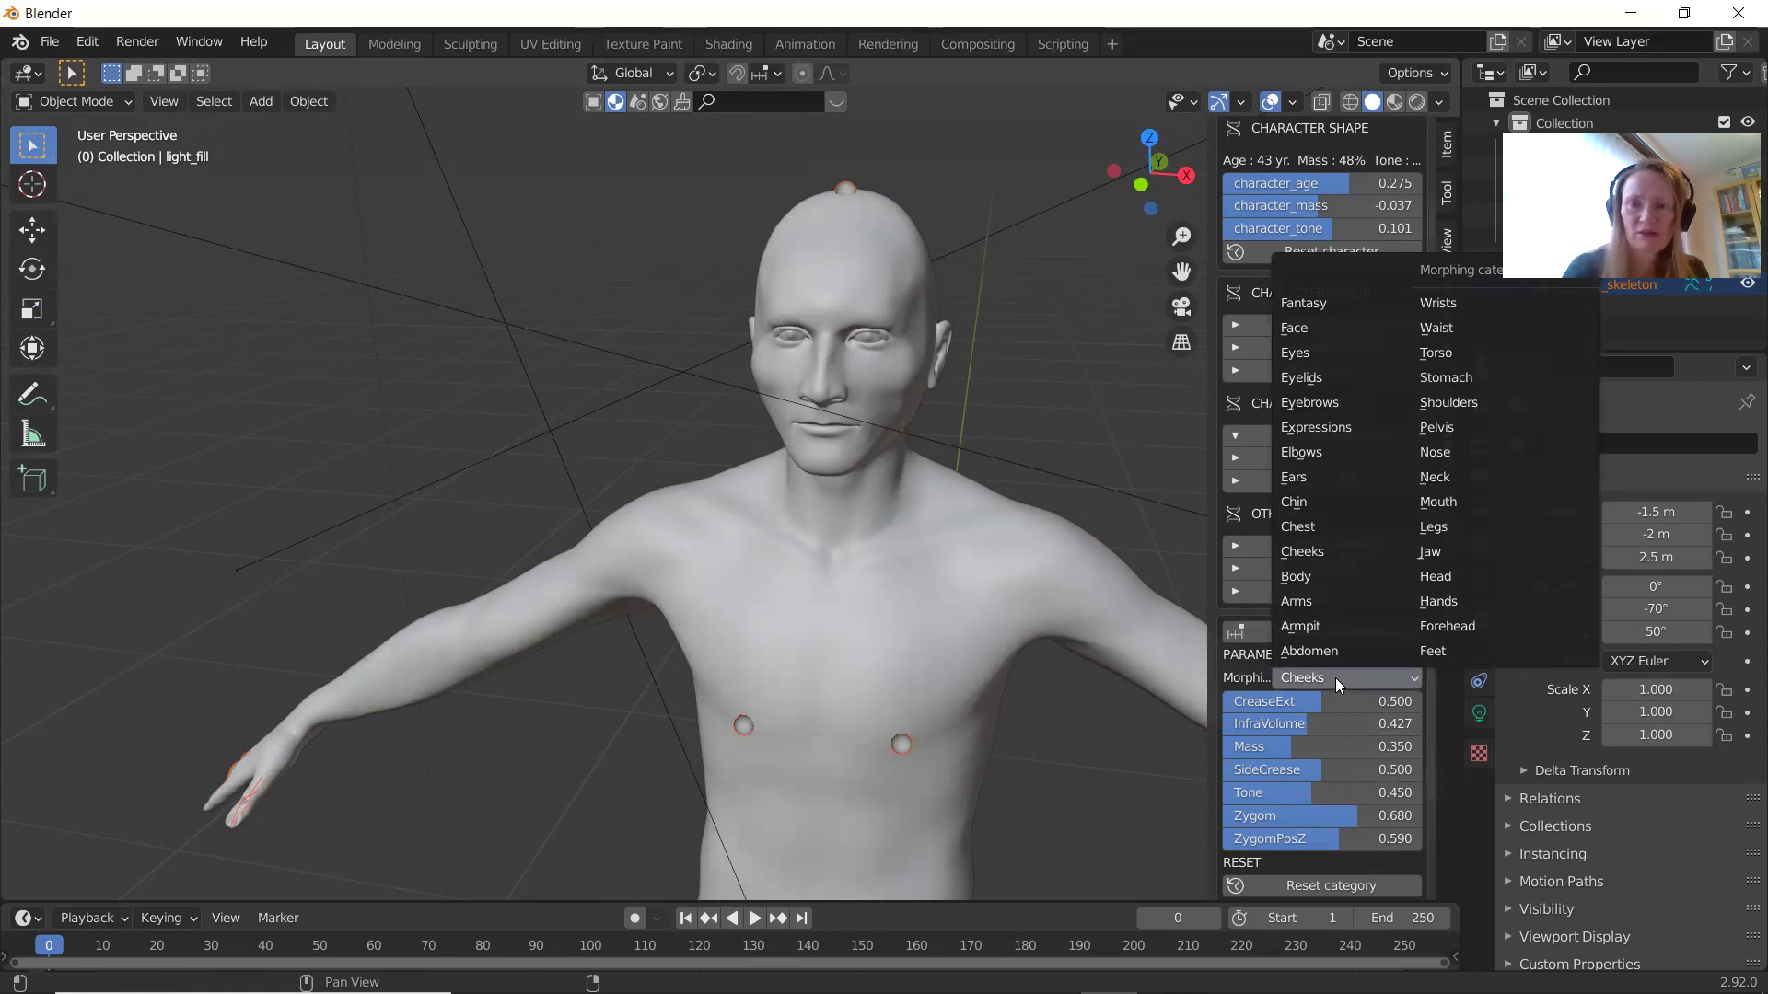
pyautogui.click(1448, 509)
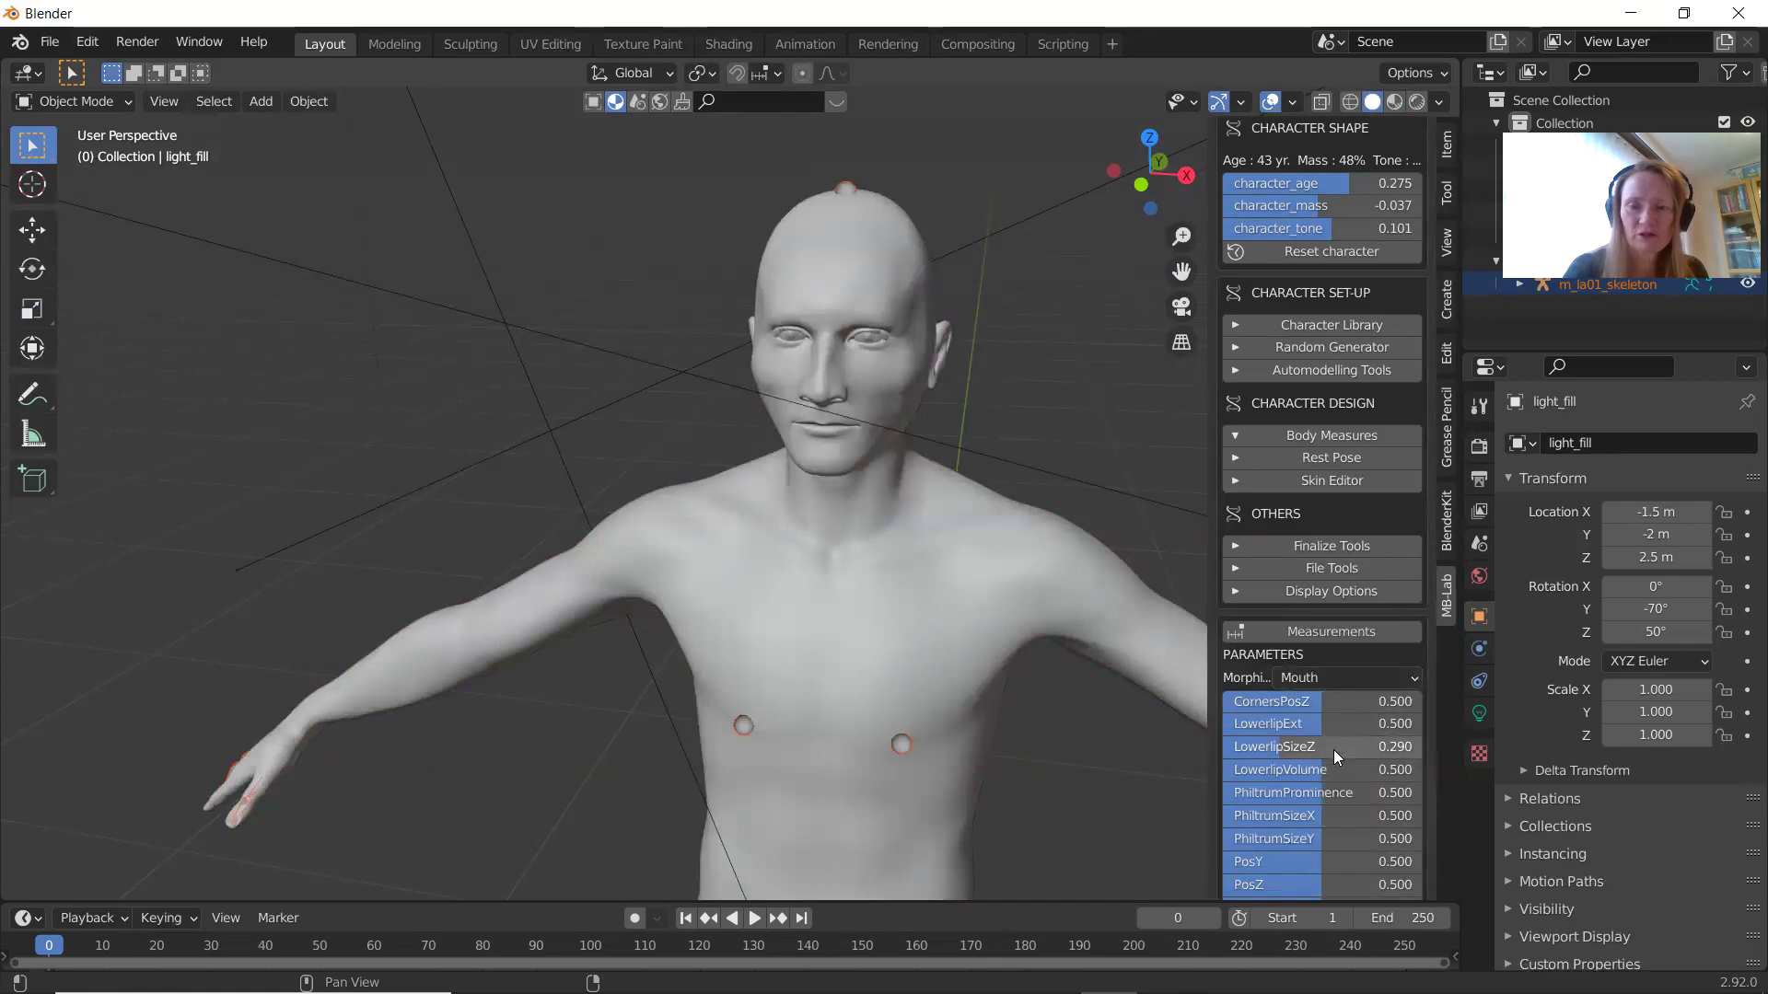
pyautogui.scroll(-2, 1348, 807)
pyautogui.scroll(-4, 1348, 807)
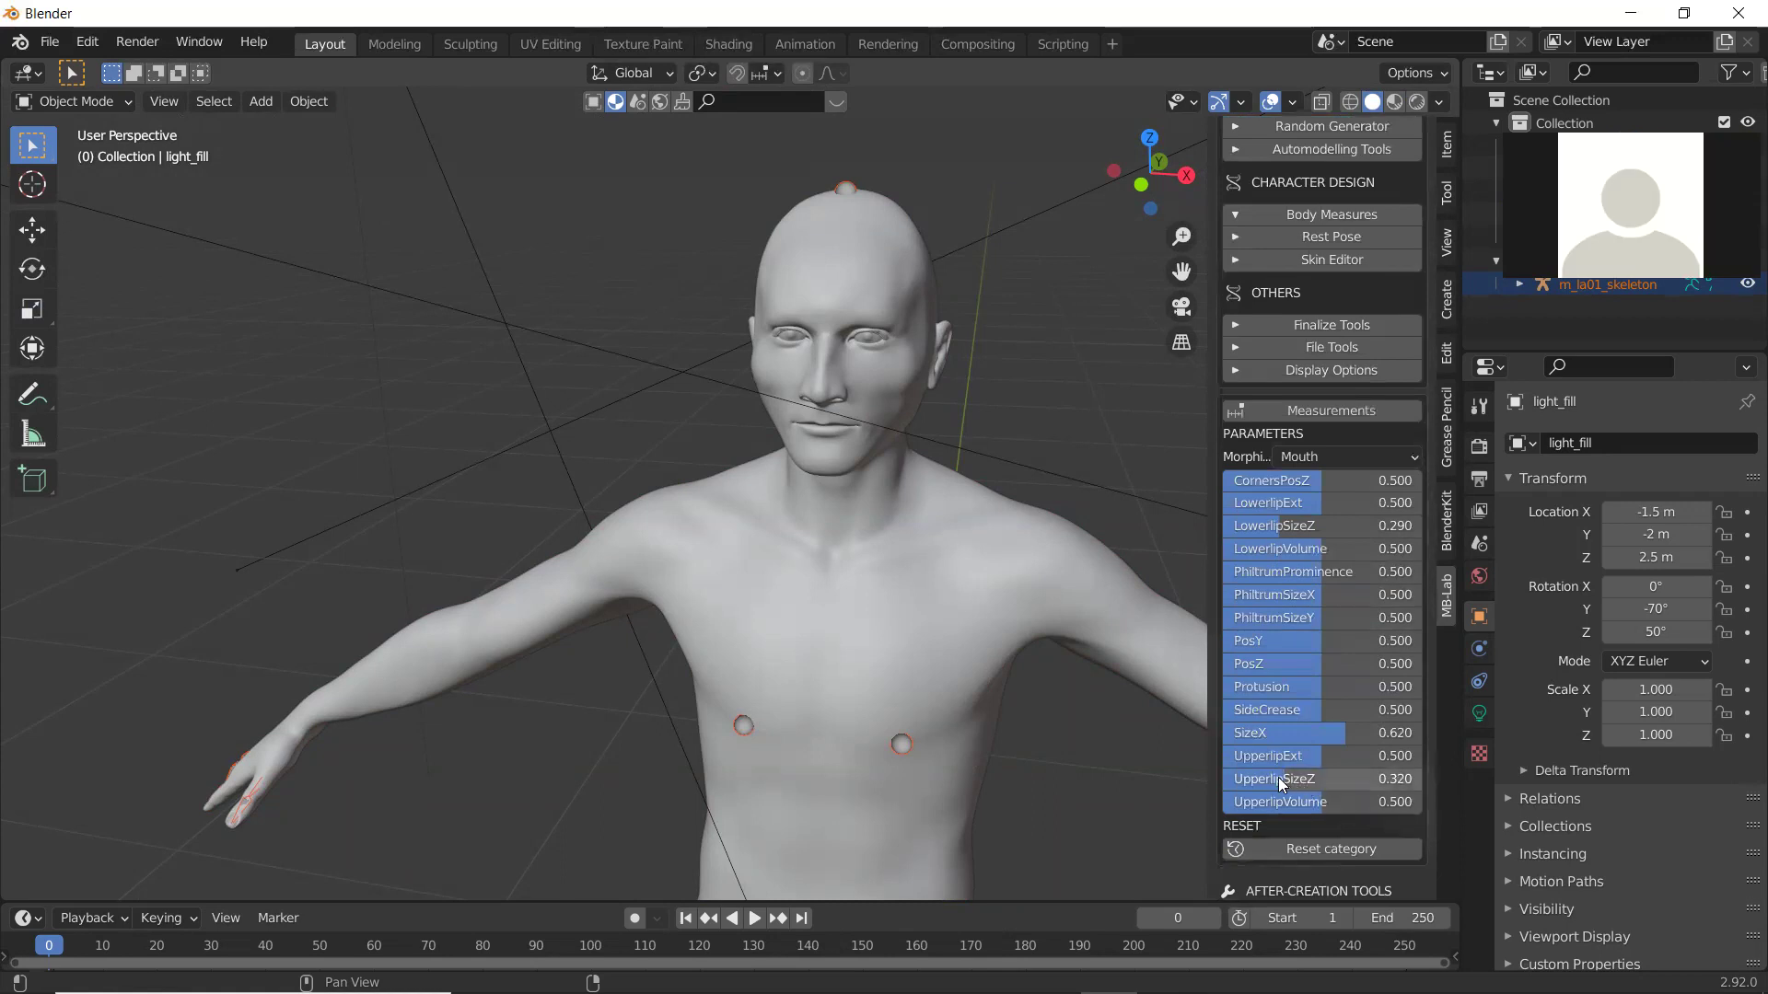
pyautogui.moveTo(1279, 777); pyautogui.dragTo(1337, 775)
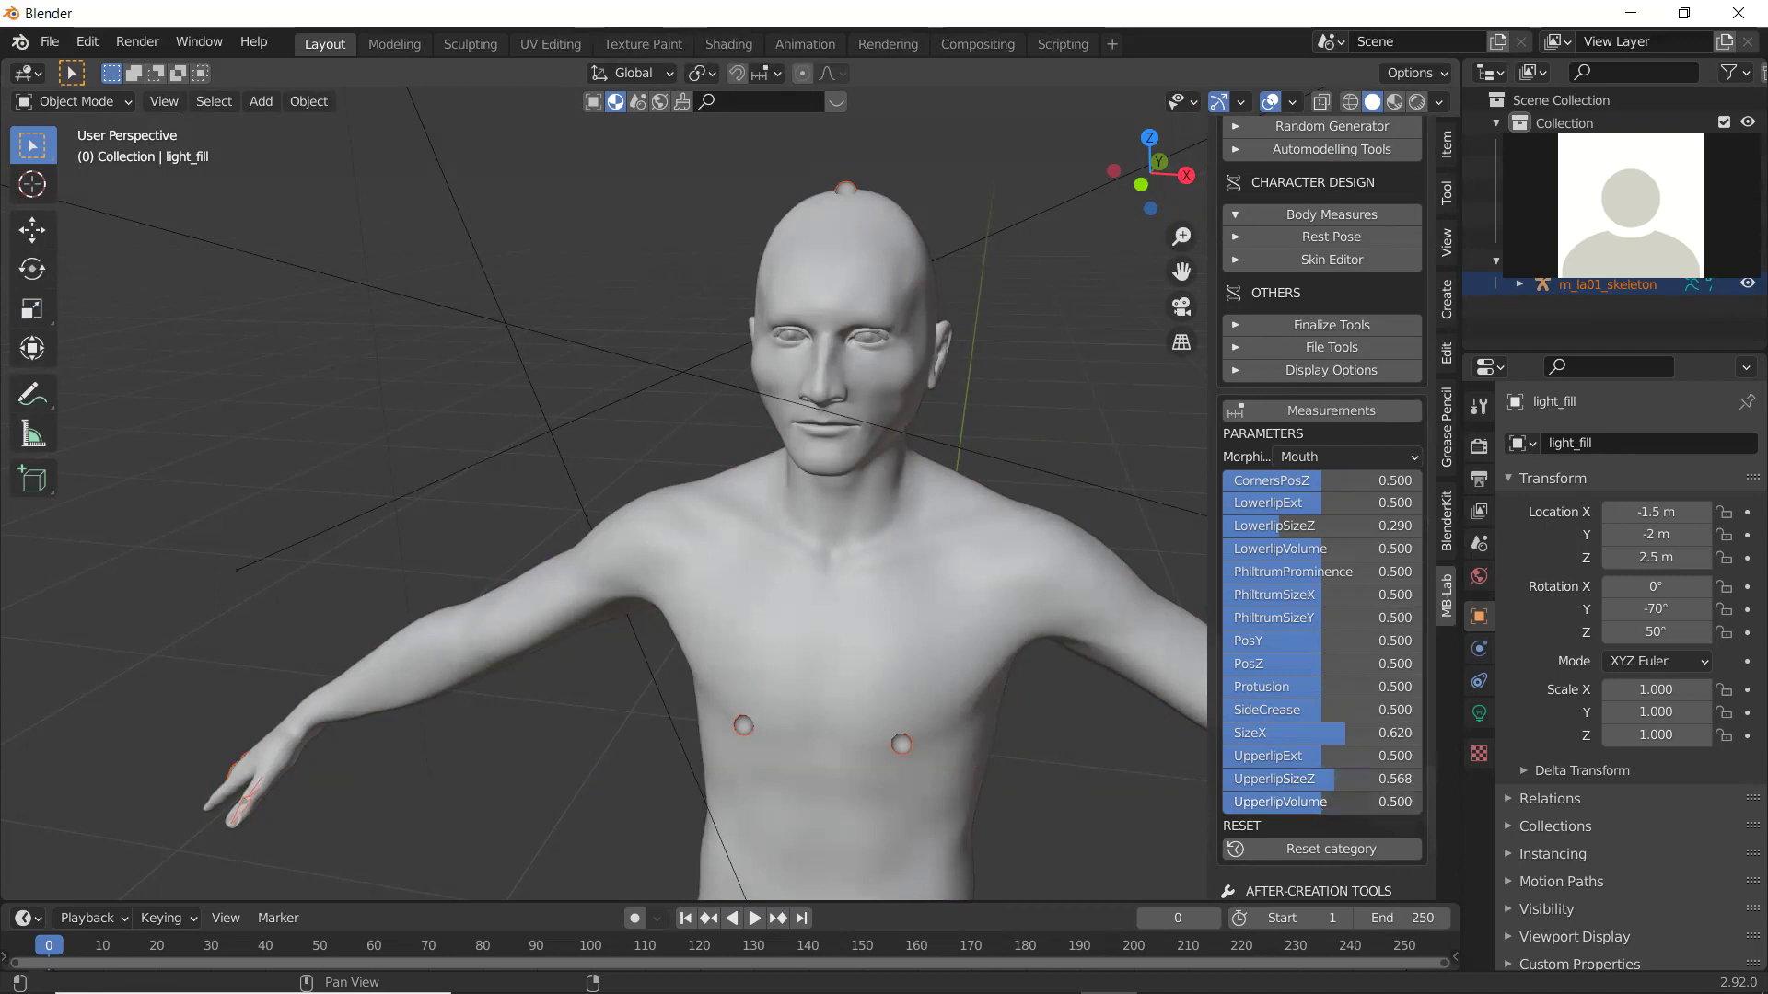
pyautogui.moveTo(1355, 806); pyautogui.dragTo(1350, 803)
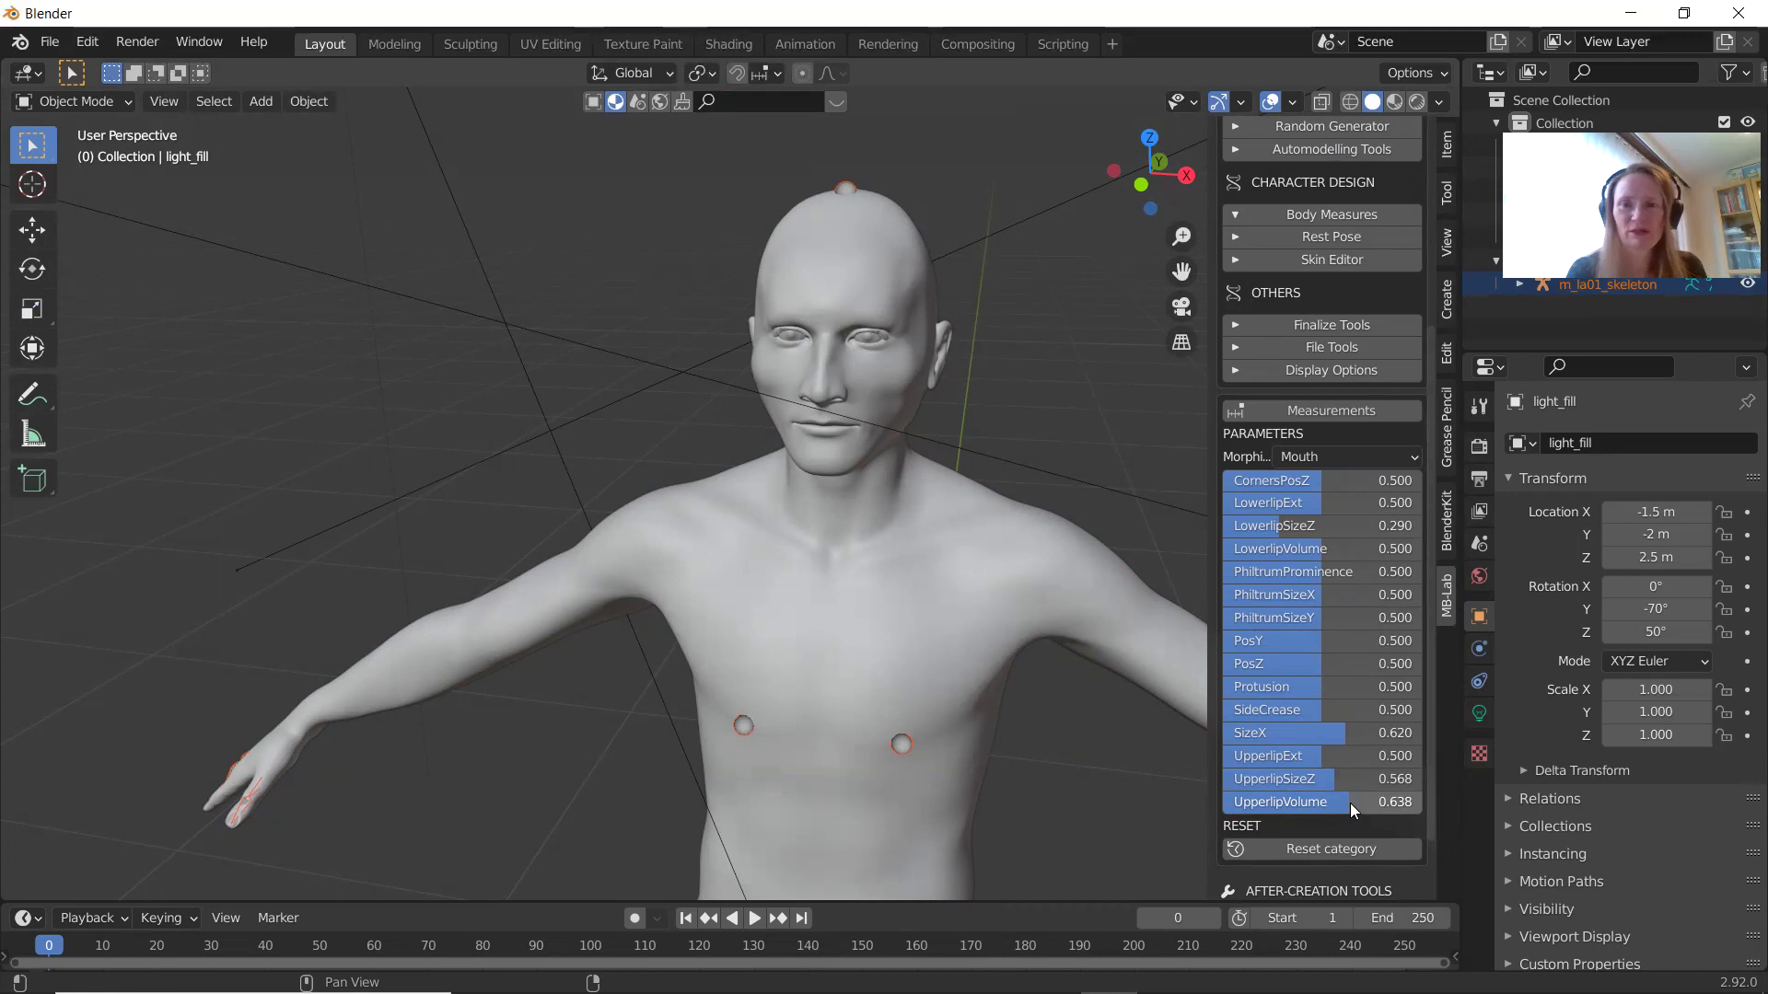
pyautogui.scroll(-2, 1350, 808)
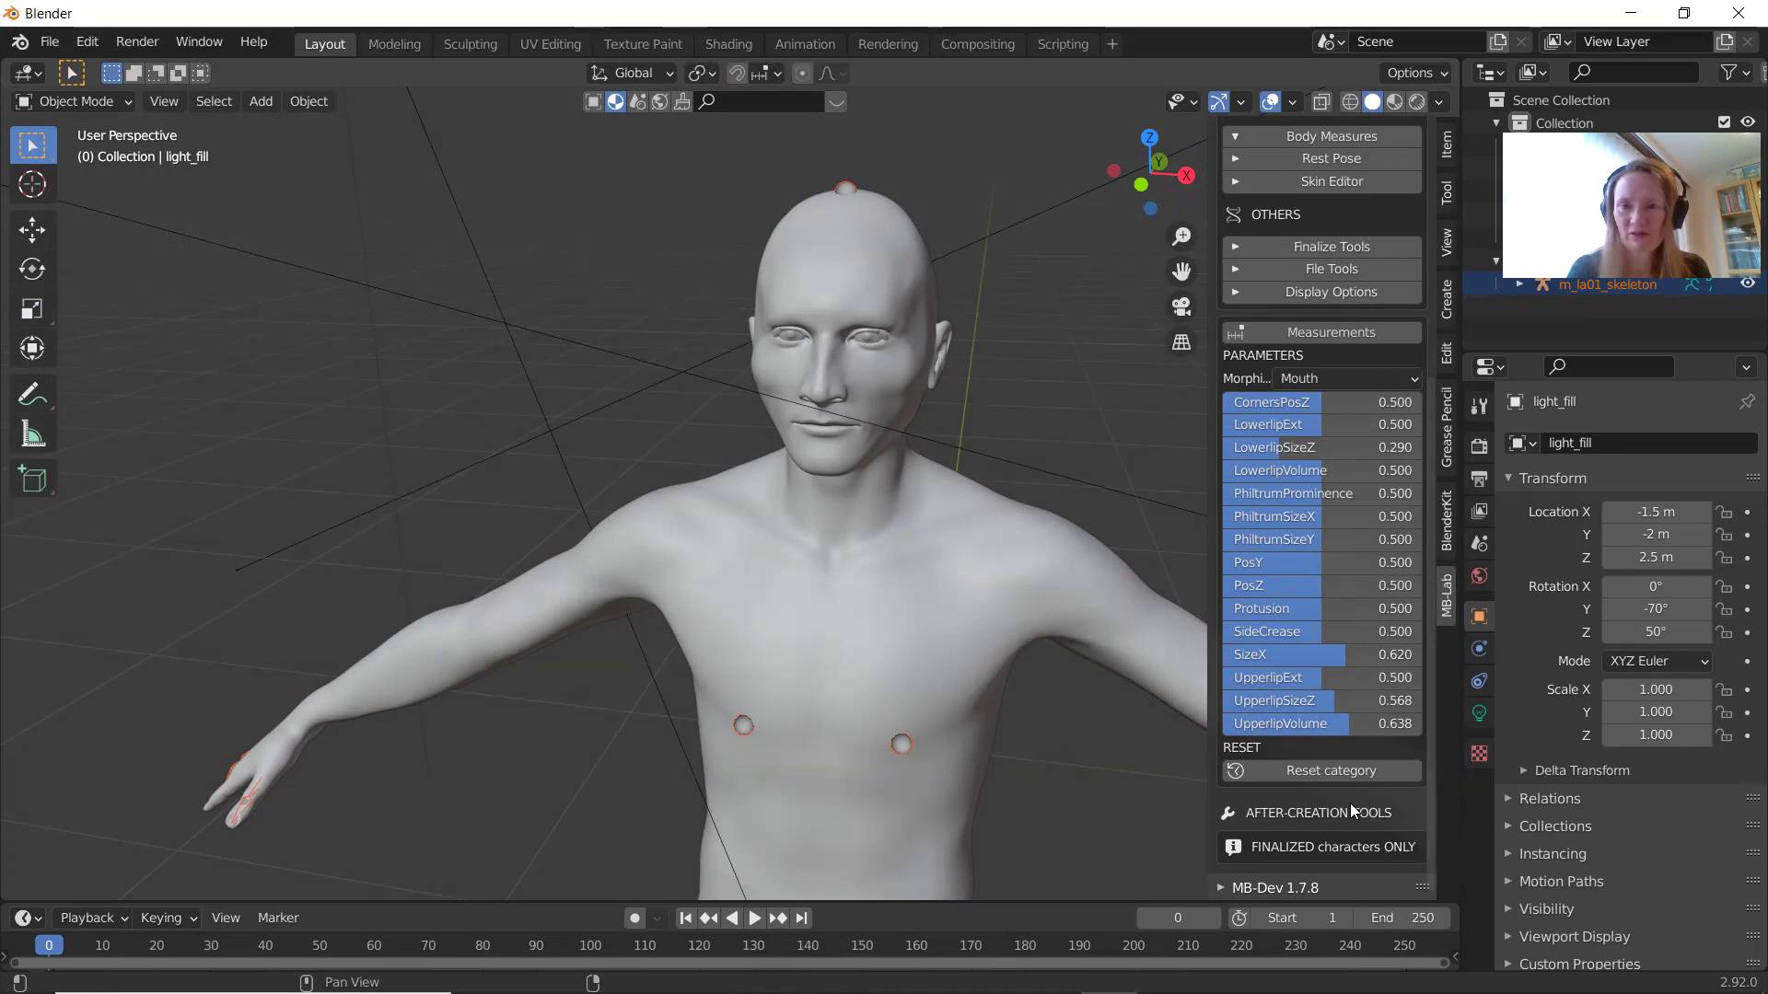
pyautogui.scroll(2, 1350, 803)
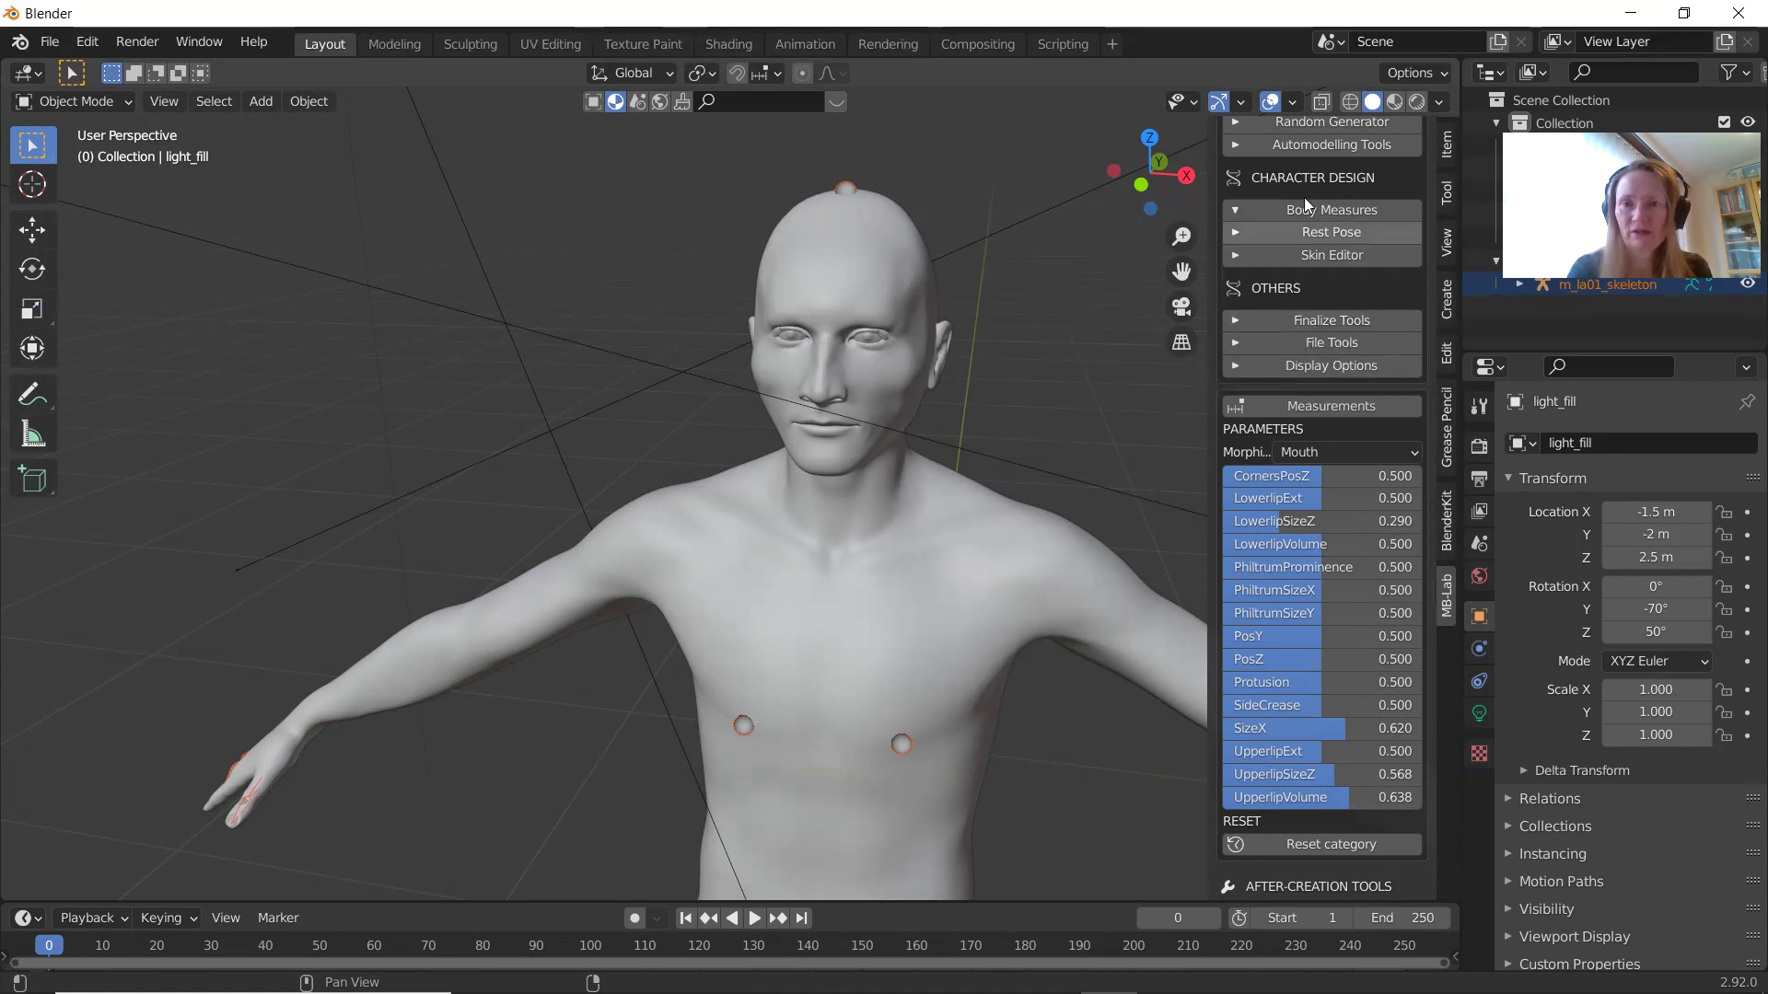
# With rendered viewport shading, use the Skin Editor to set eyes_saturation to 0.53, eyes_value to 0.76 and eyes_hue to 0.71.
pyautogui.click(1416, 102)
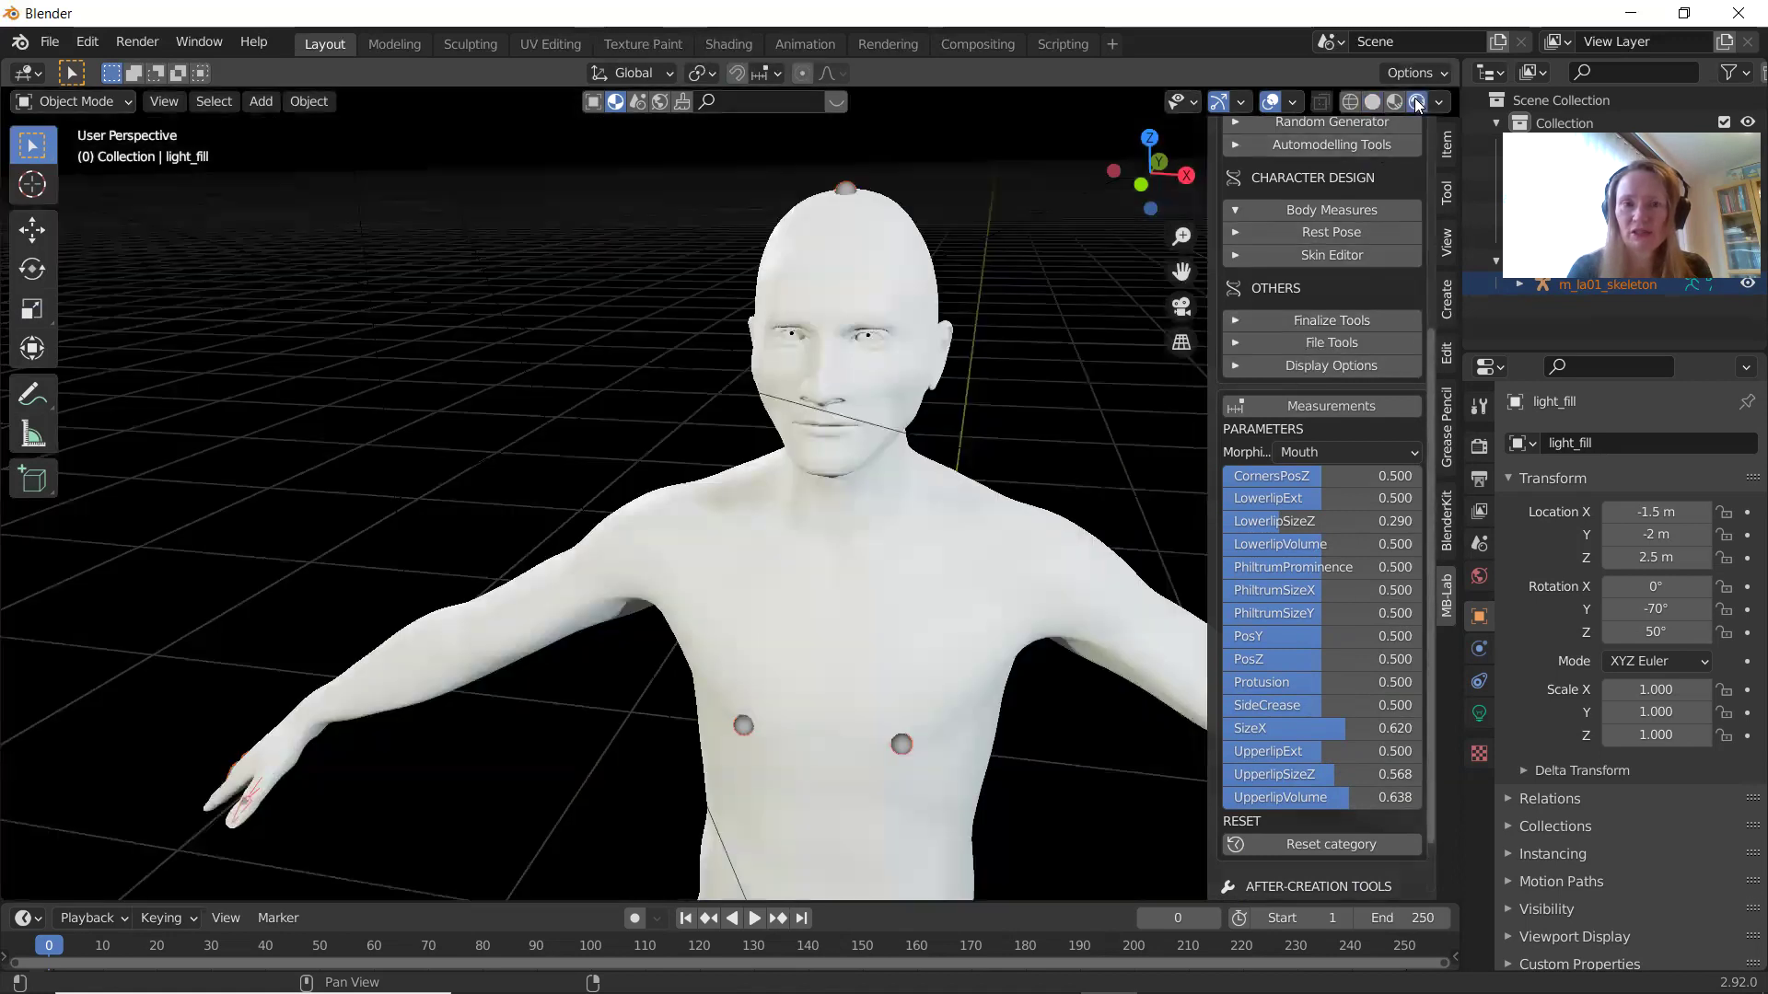
pyautogui.click(1234, 252)
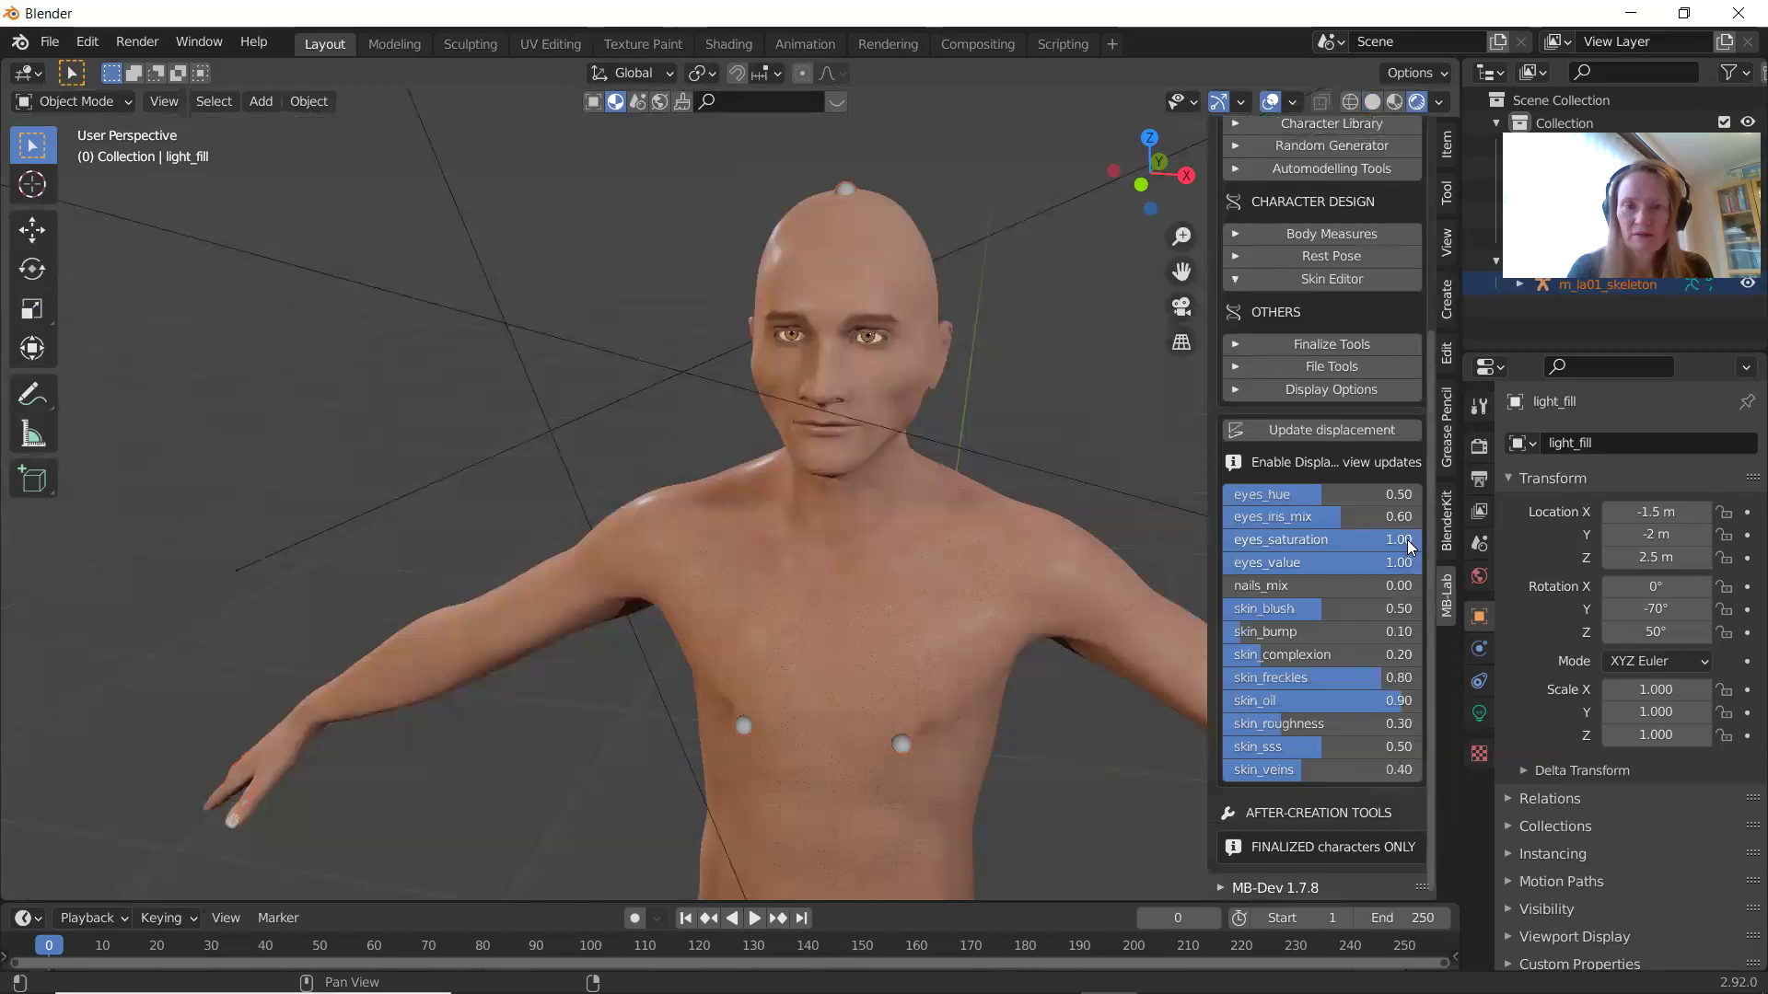
pyautogui.moveTo(1395, 540); pyautogui.dragTo(1326, 539)
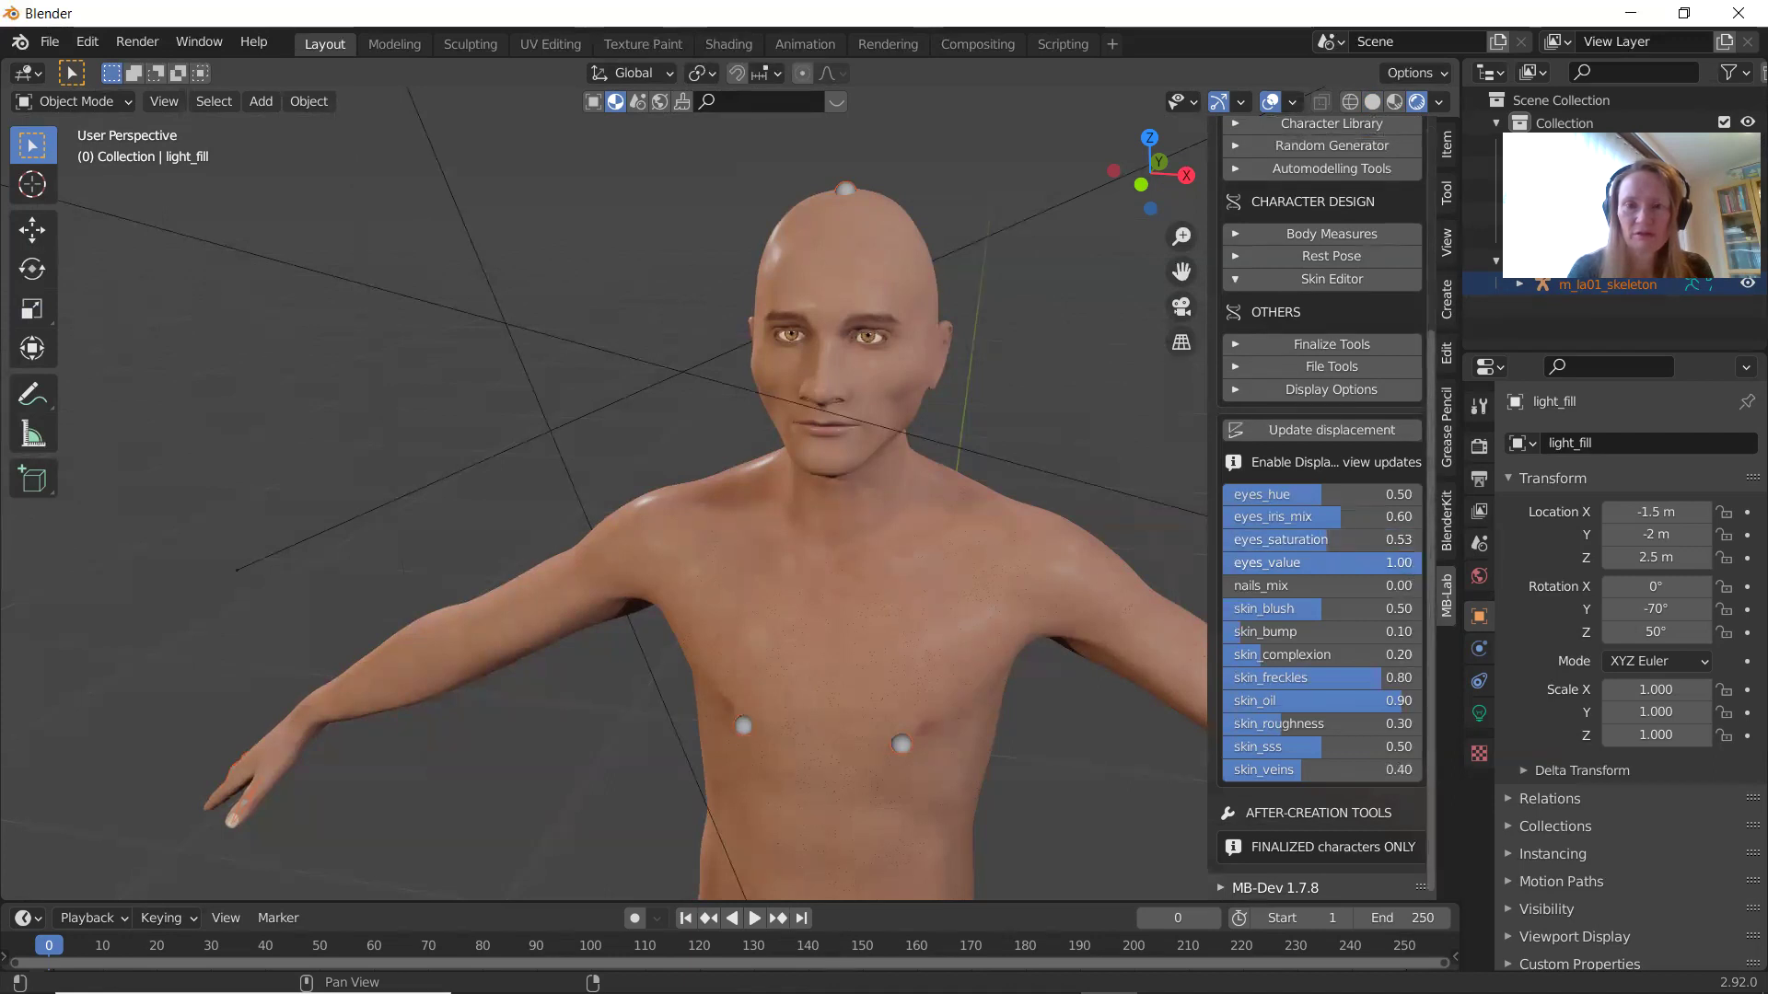
pyautogui.moveTo(1372, 562); pyautogui.dragTo(1325, 563)
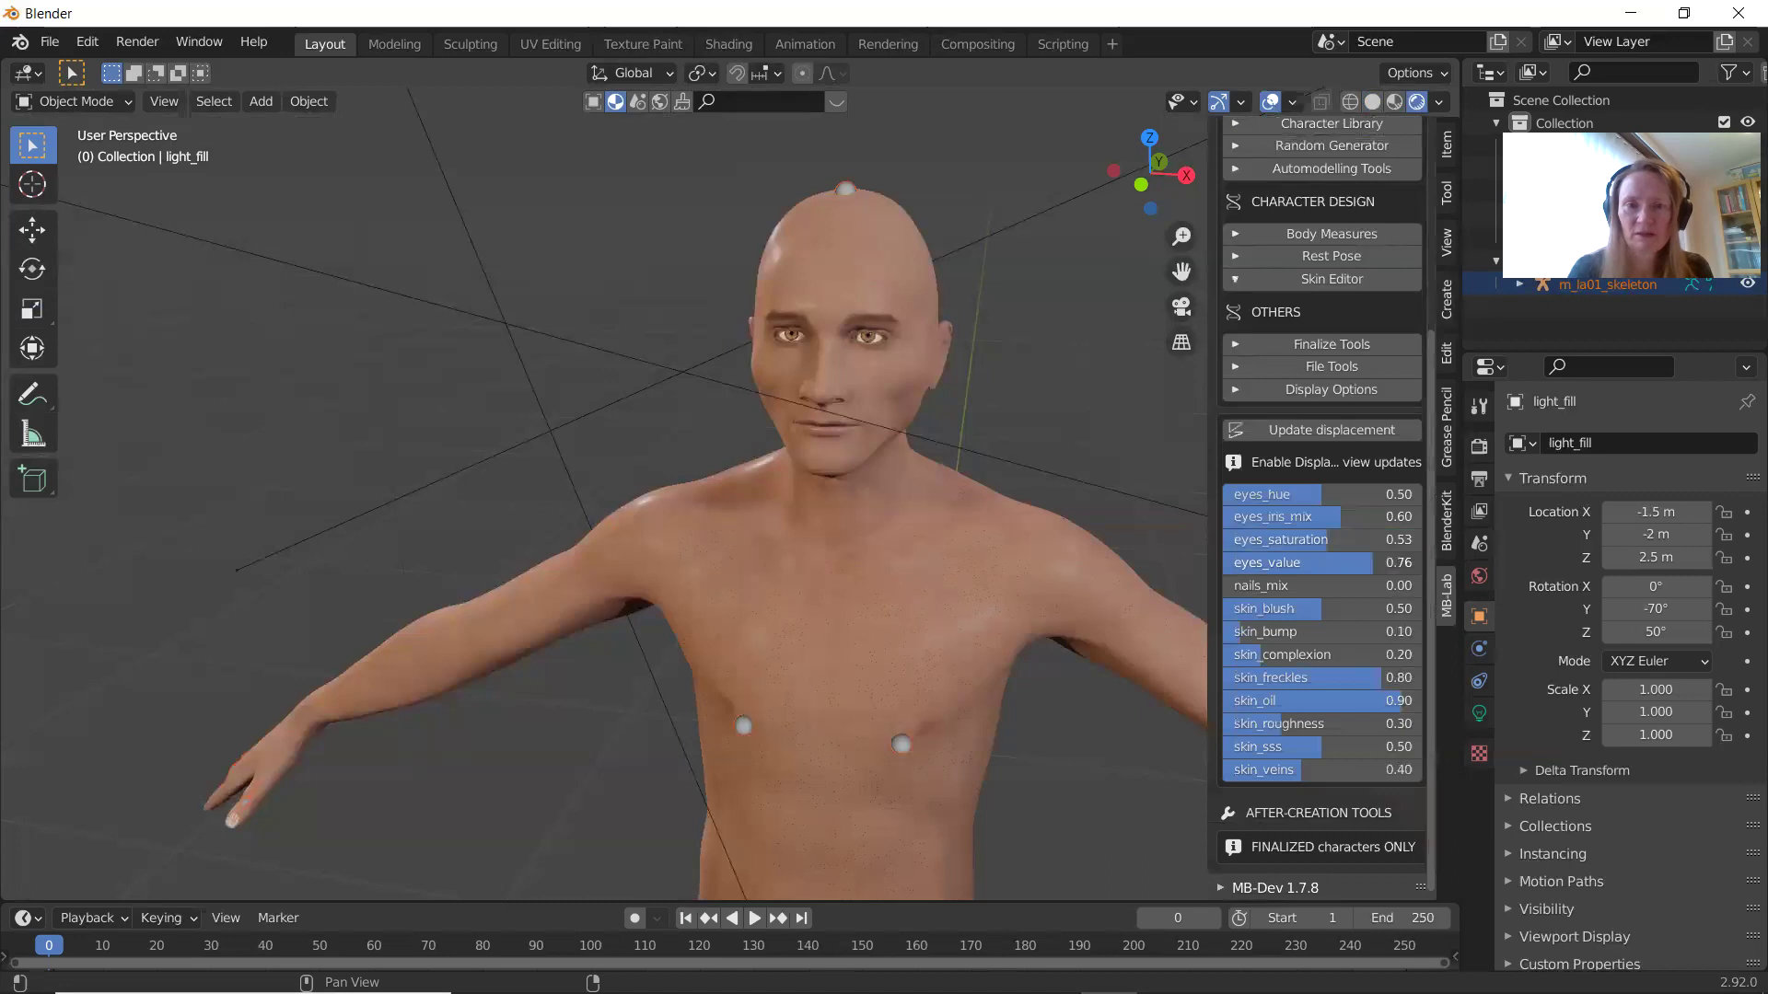
pyautogui.click(1365, 498)
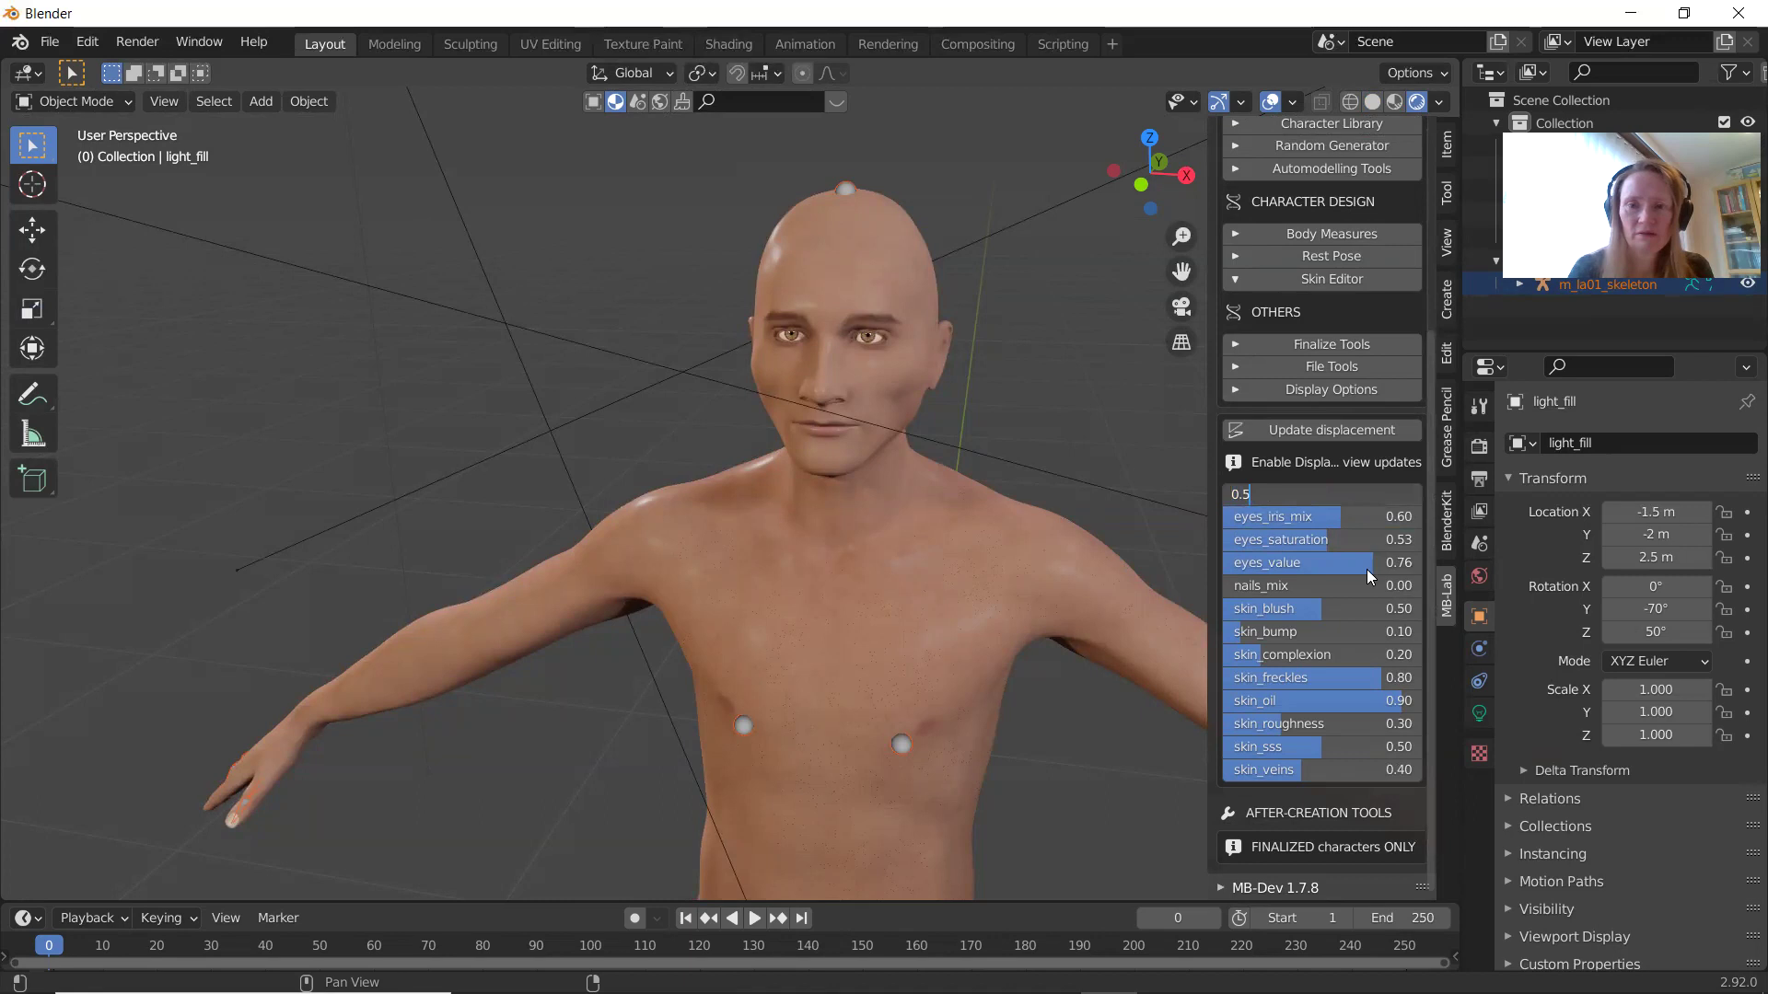
pyautogui.press('Return')
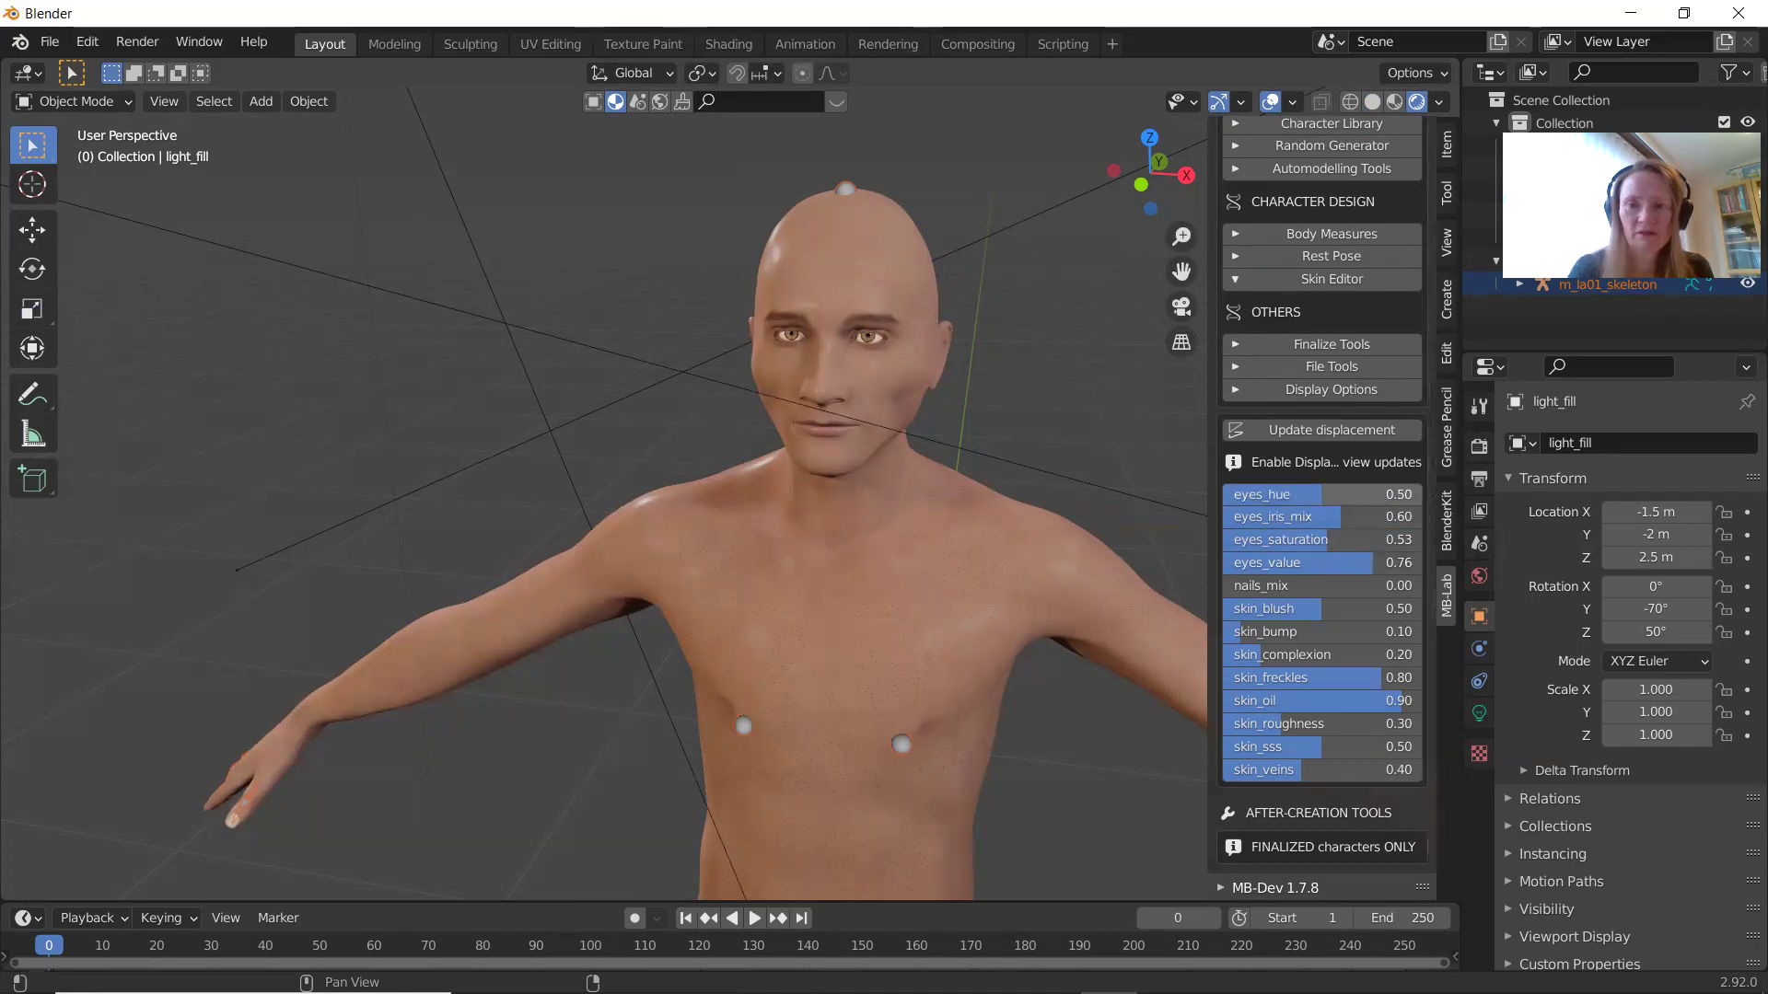
pyautogui.moveTo(1324, 495); pyautogui.dragTo(1365, 493)
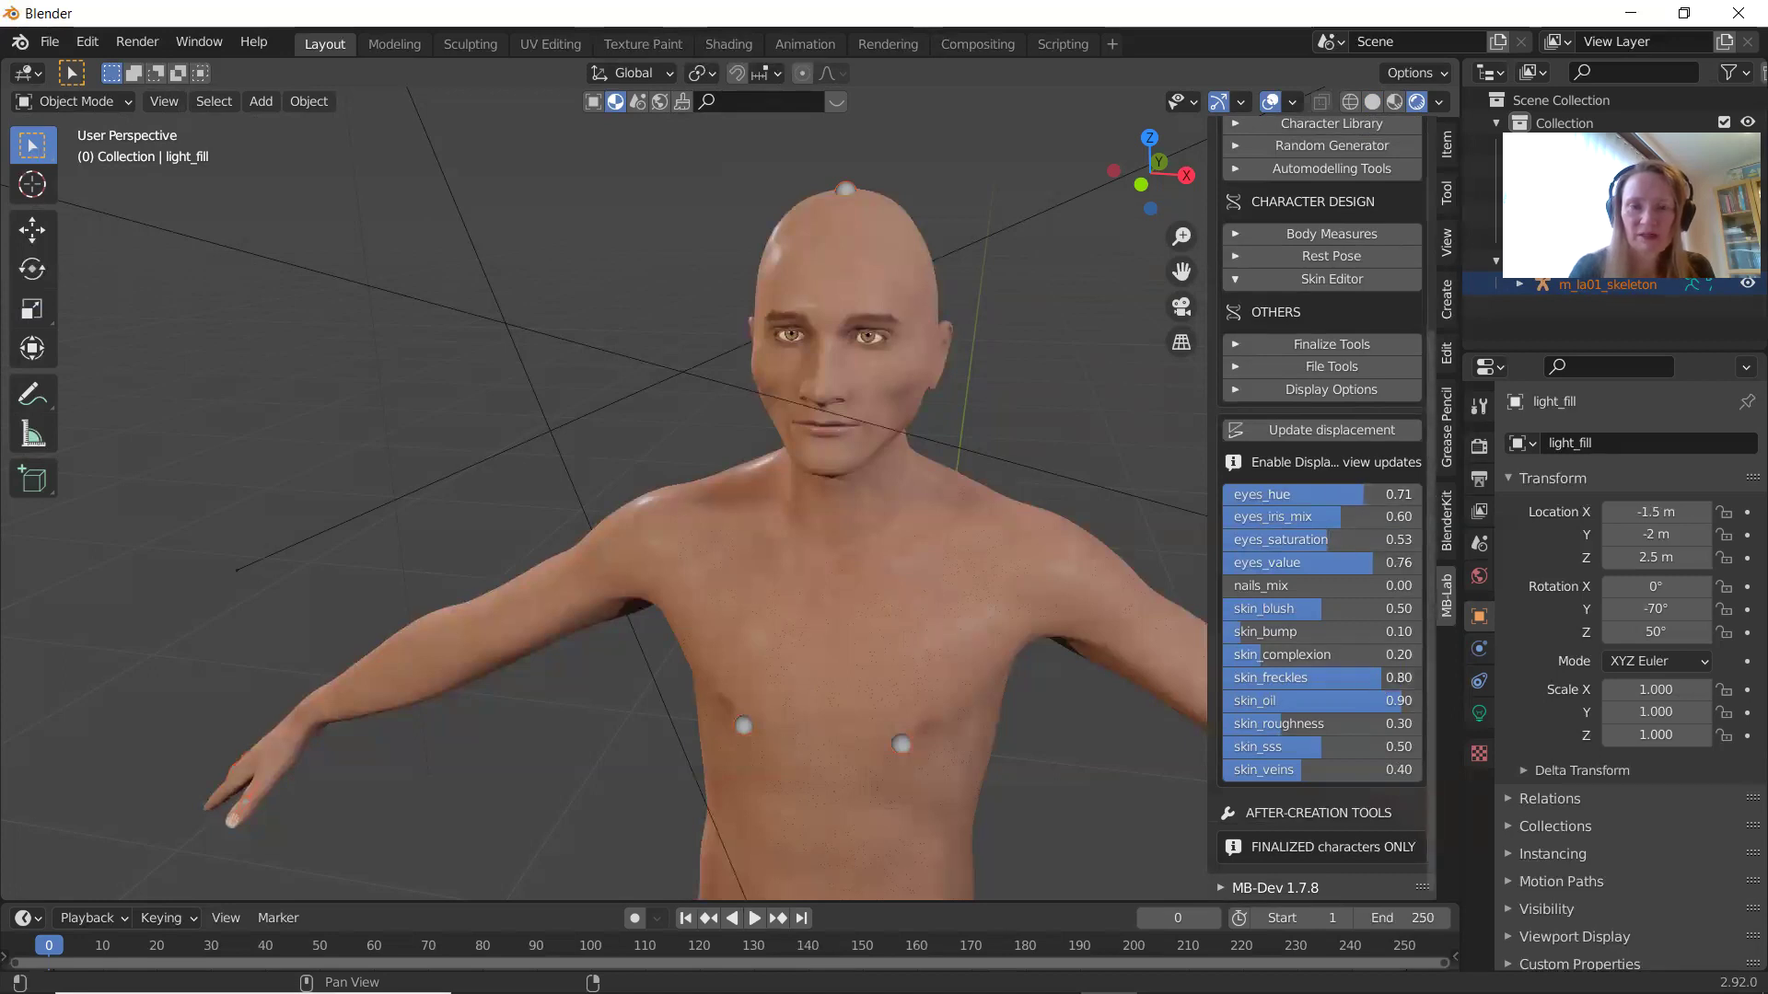
# Reduce the character's skin_freckles to 0.48 and skin_oil to 0.48.
pyautogui.moveTo(1363, 677); pyautogui.dragTo(1299, 677)
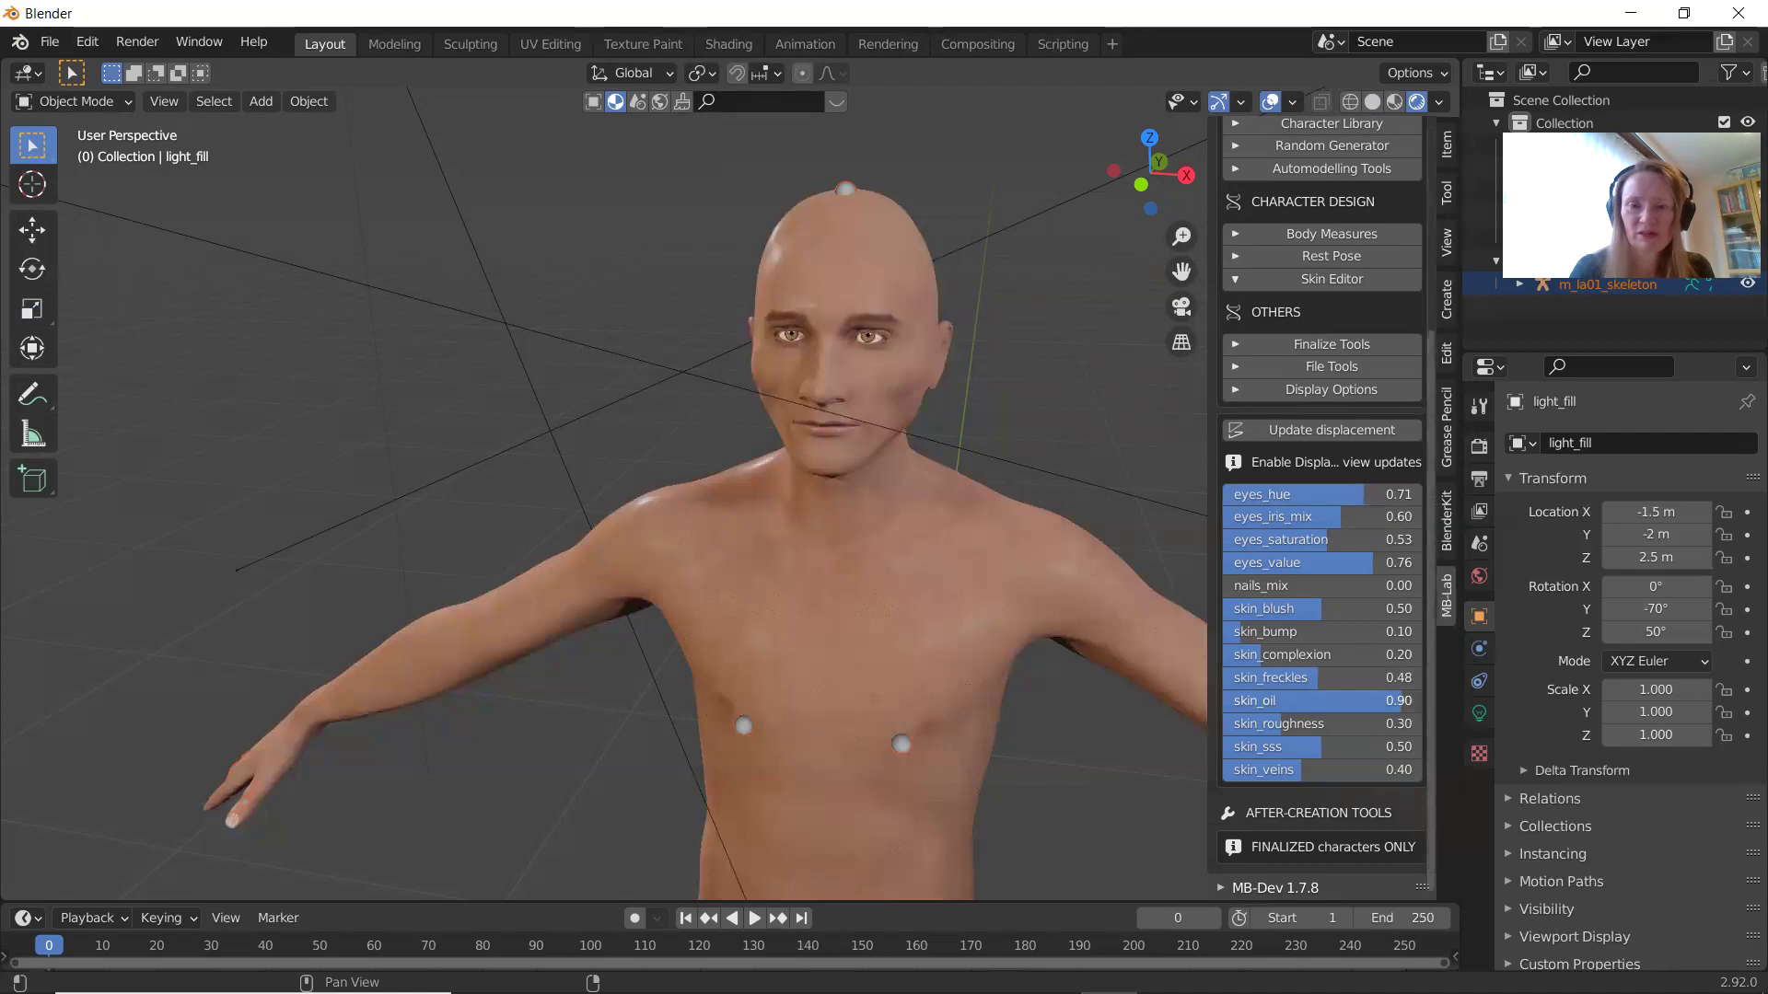
pyautogui.moveTo(1399, 701); pyautogui.dragTo(1318, 701)
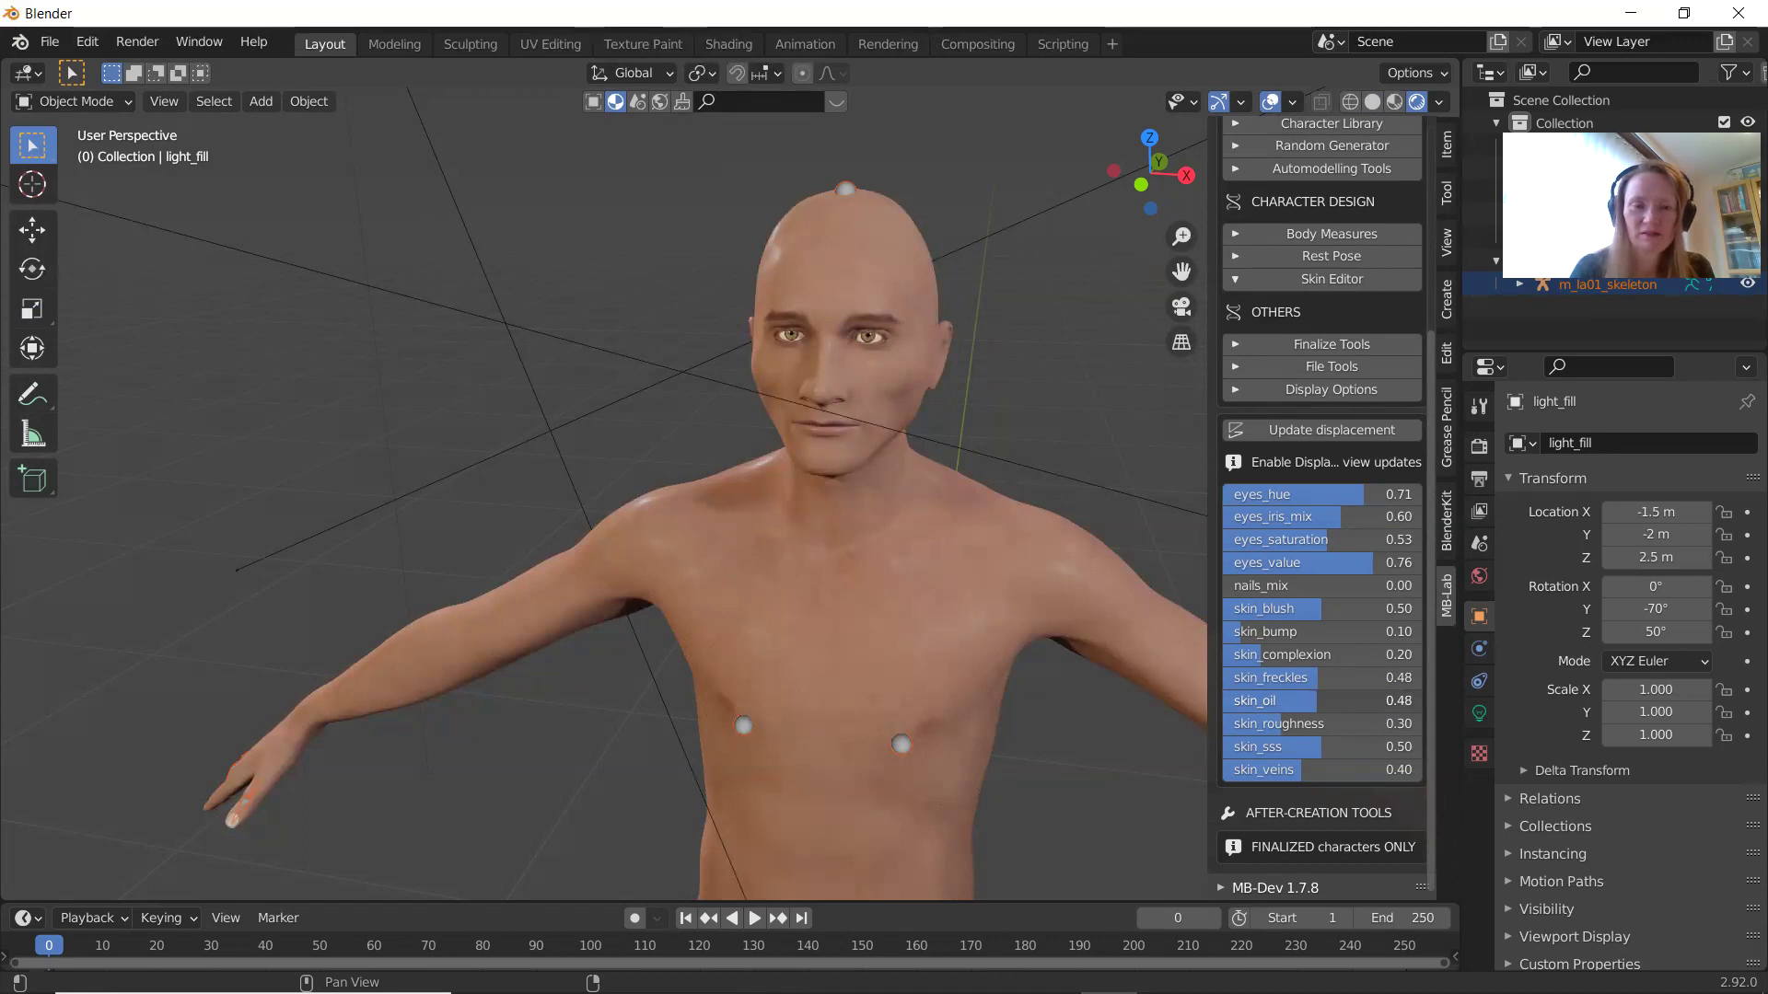
pyautogui.moveTo(1318, 700); pyautogui.dragTo(1317, 701)
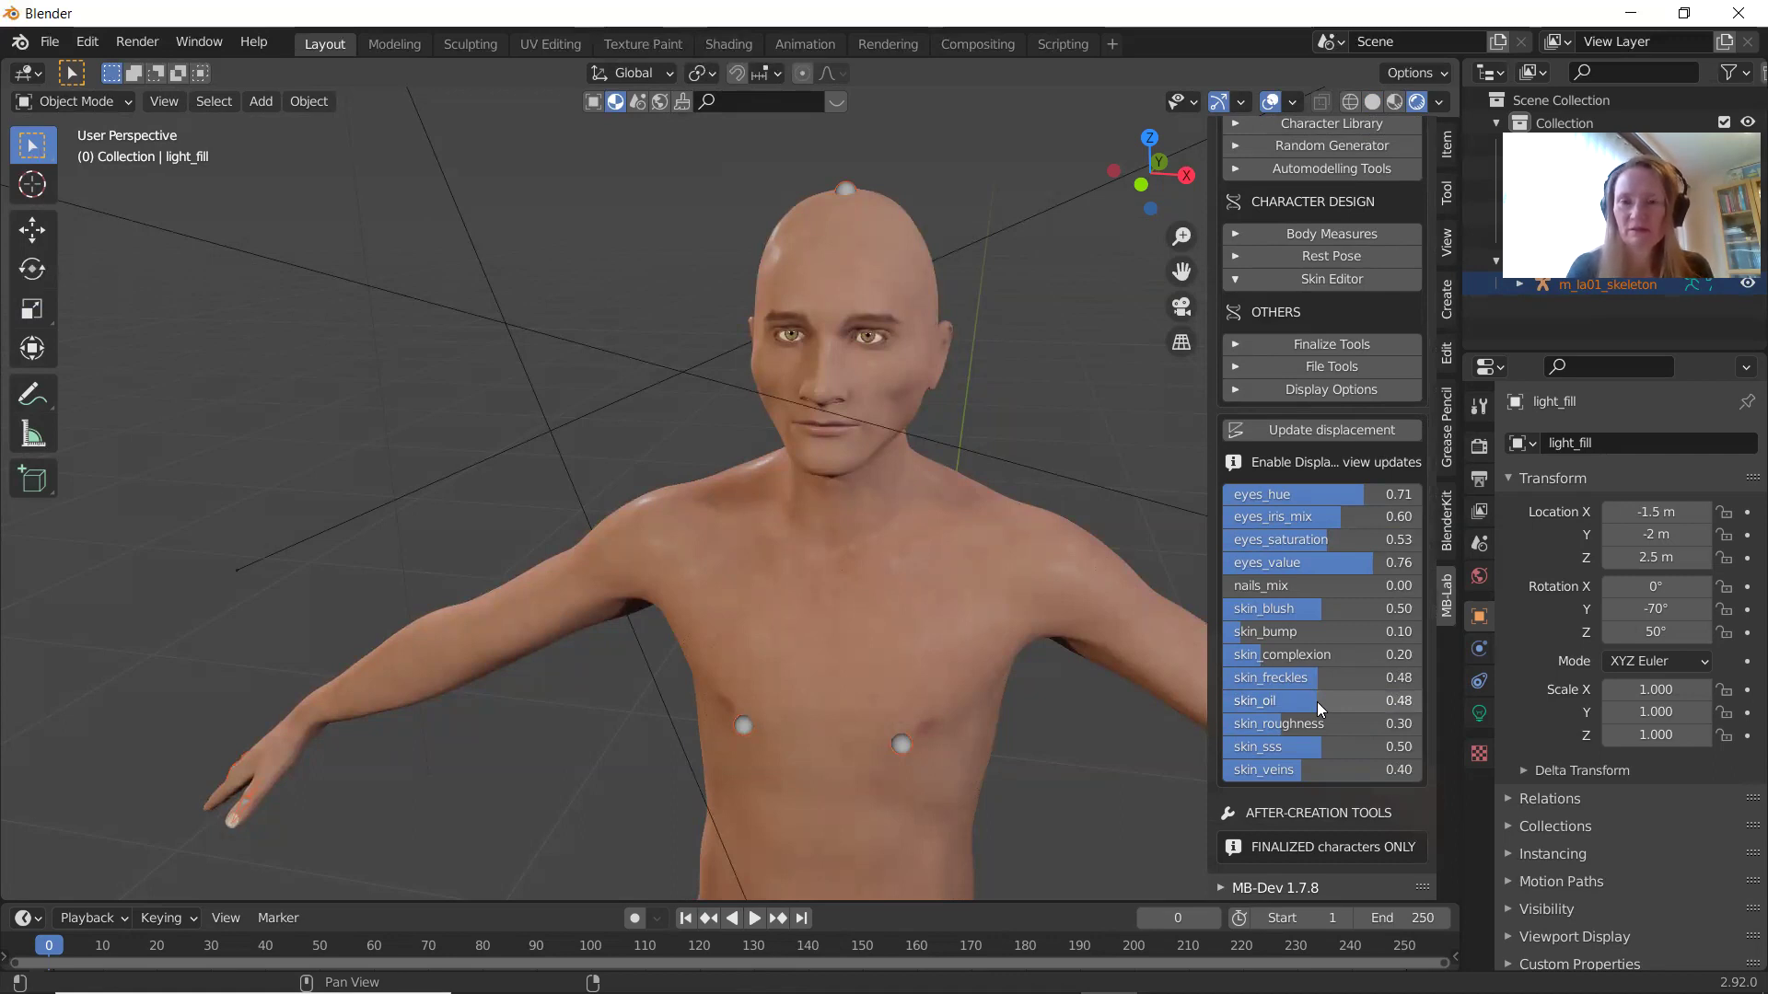
# Expand the Finalize Tools and collapse the Skin Editor.
pyautogui.click(1236, 339)
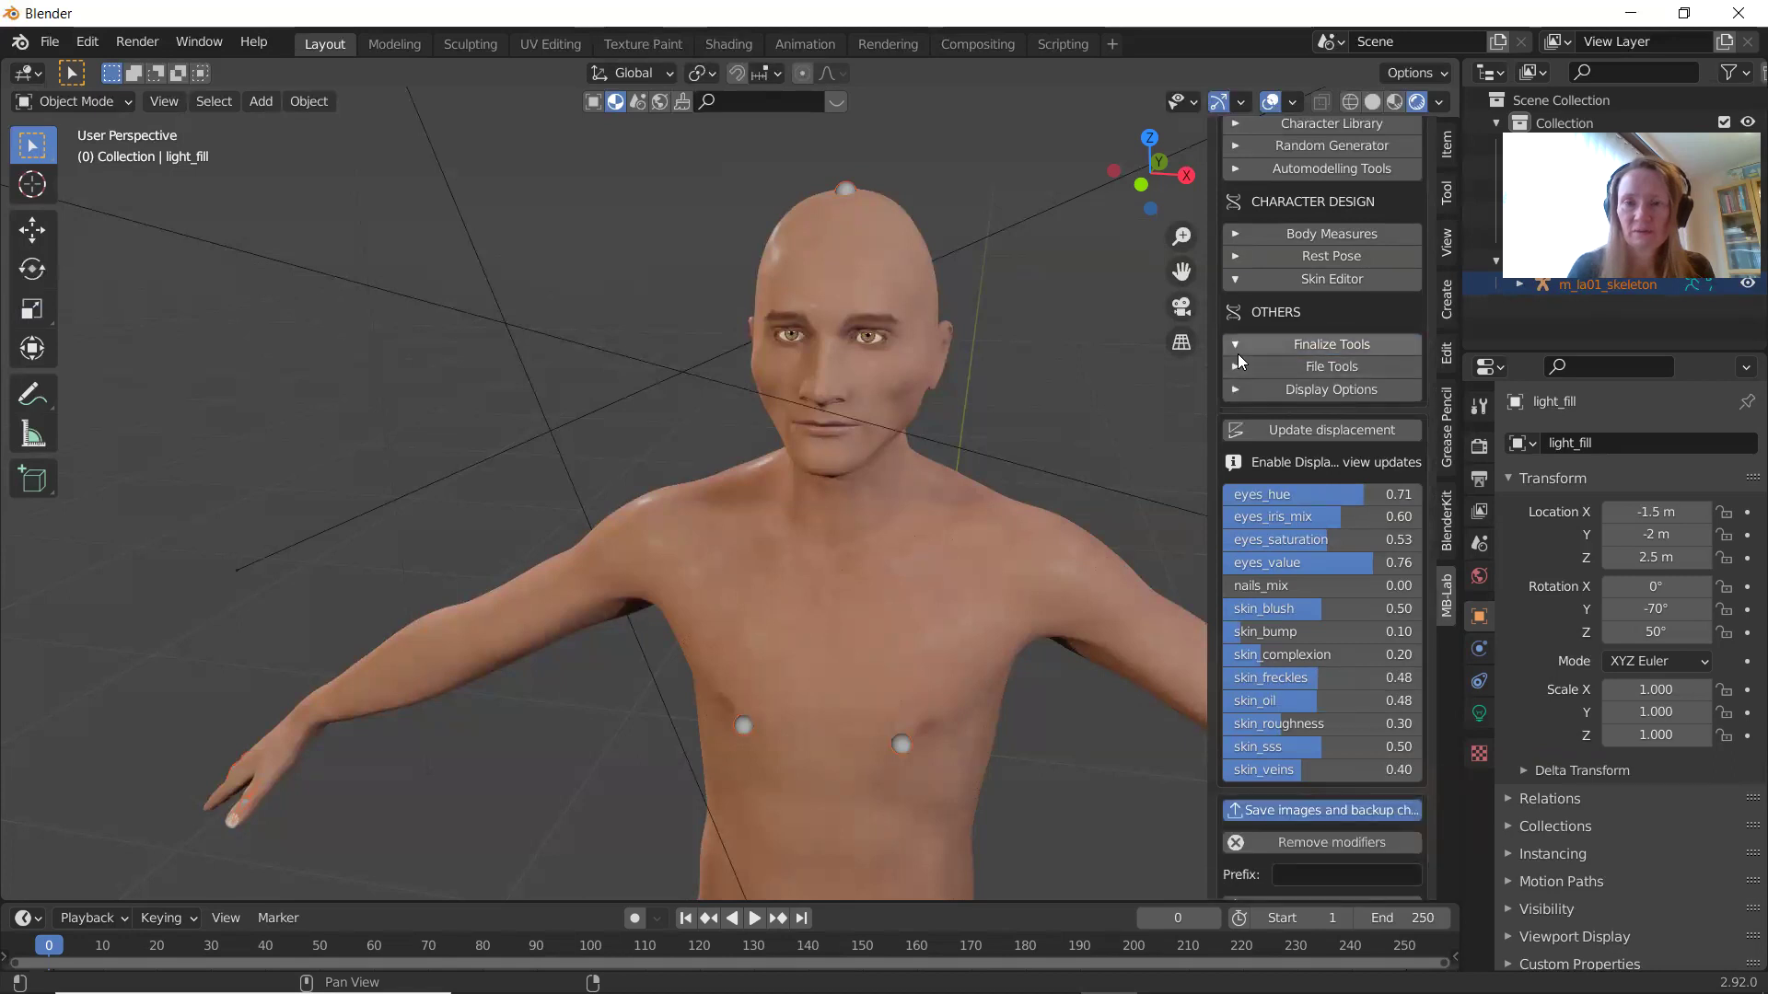
pyautogui.click(1238, 278)
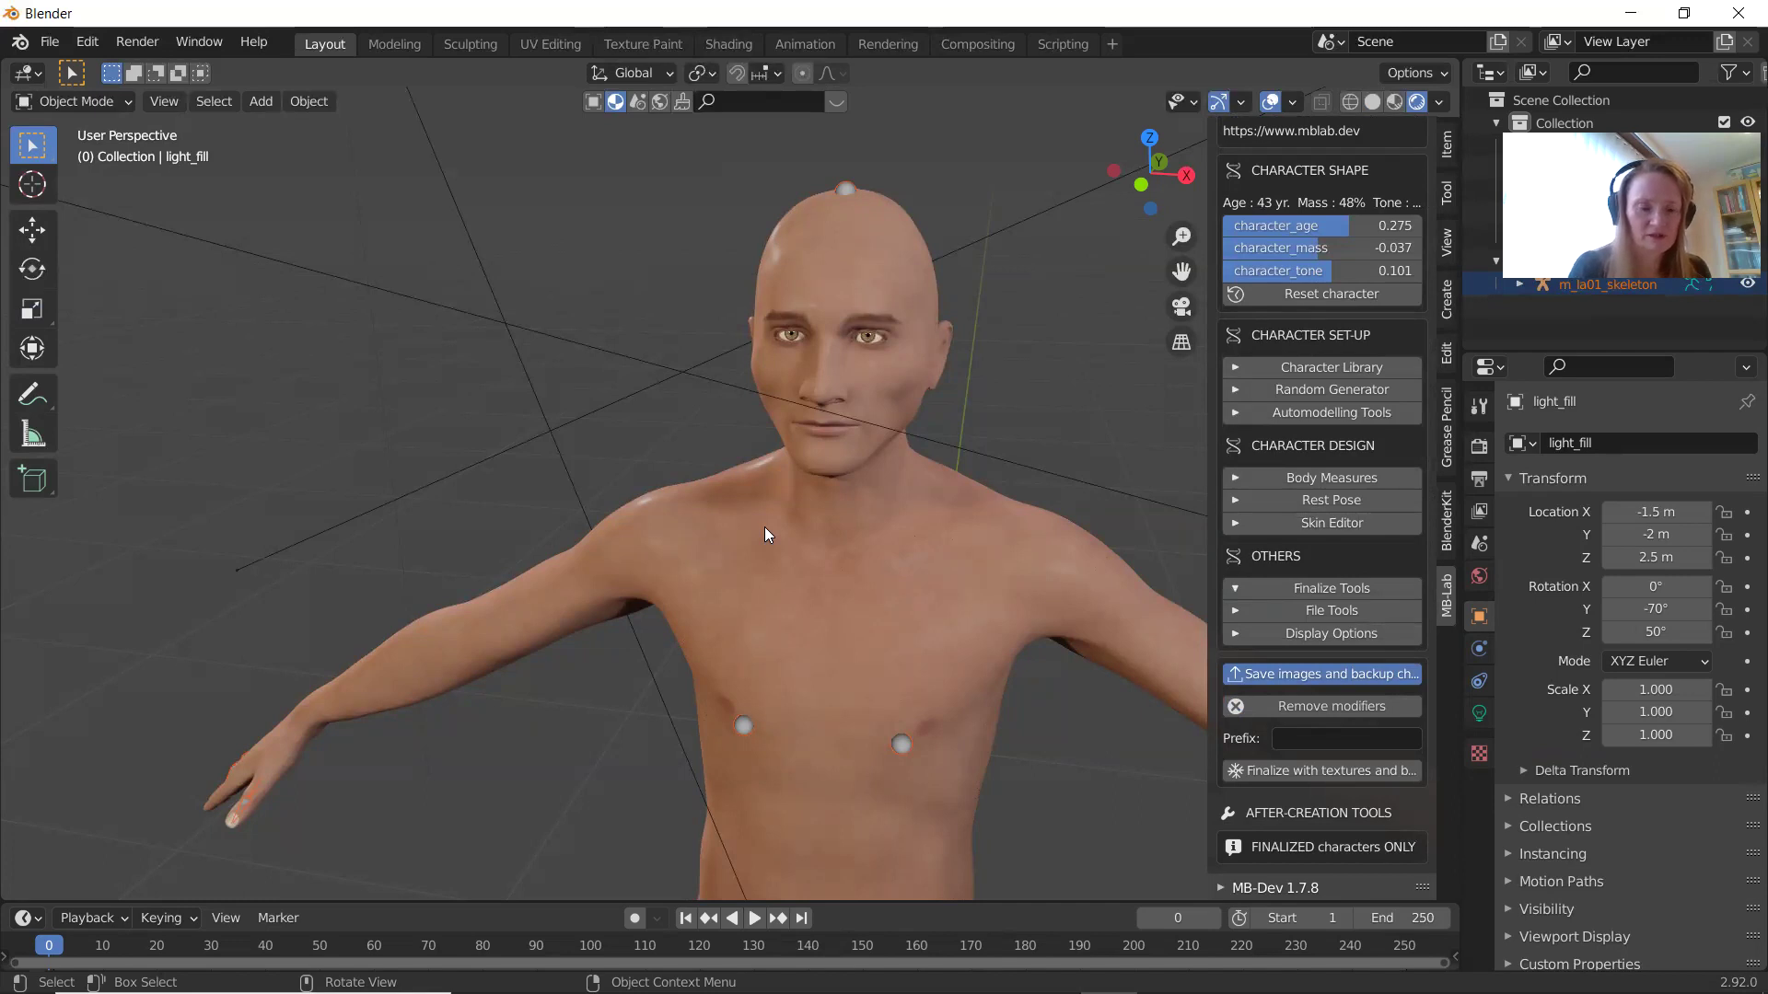
# Start saving the Blender project and go to the MB_Lab_people folder.
pyautogui.hotkey('ctrl', 's')
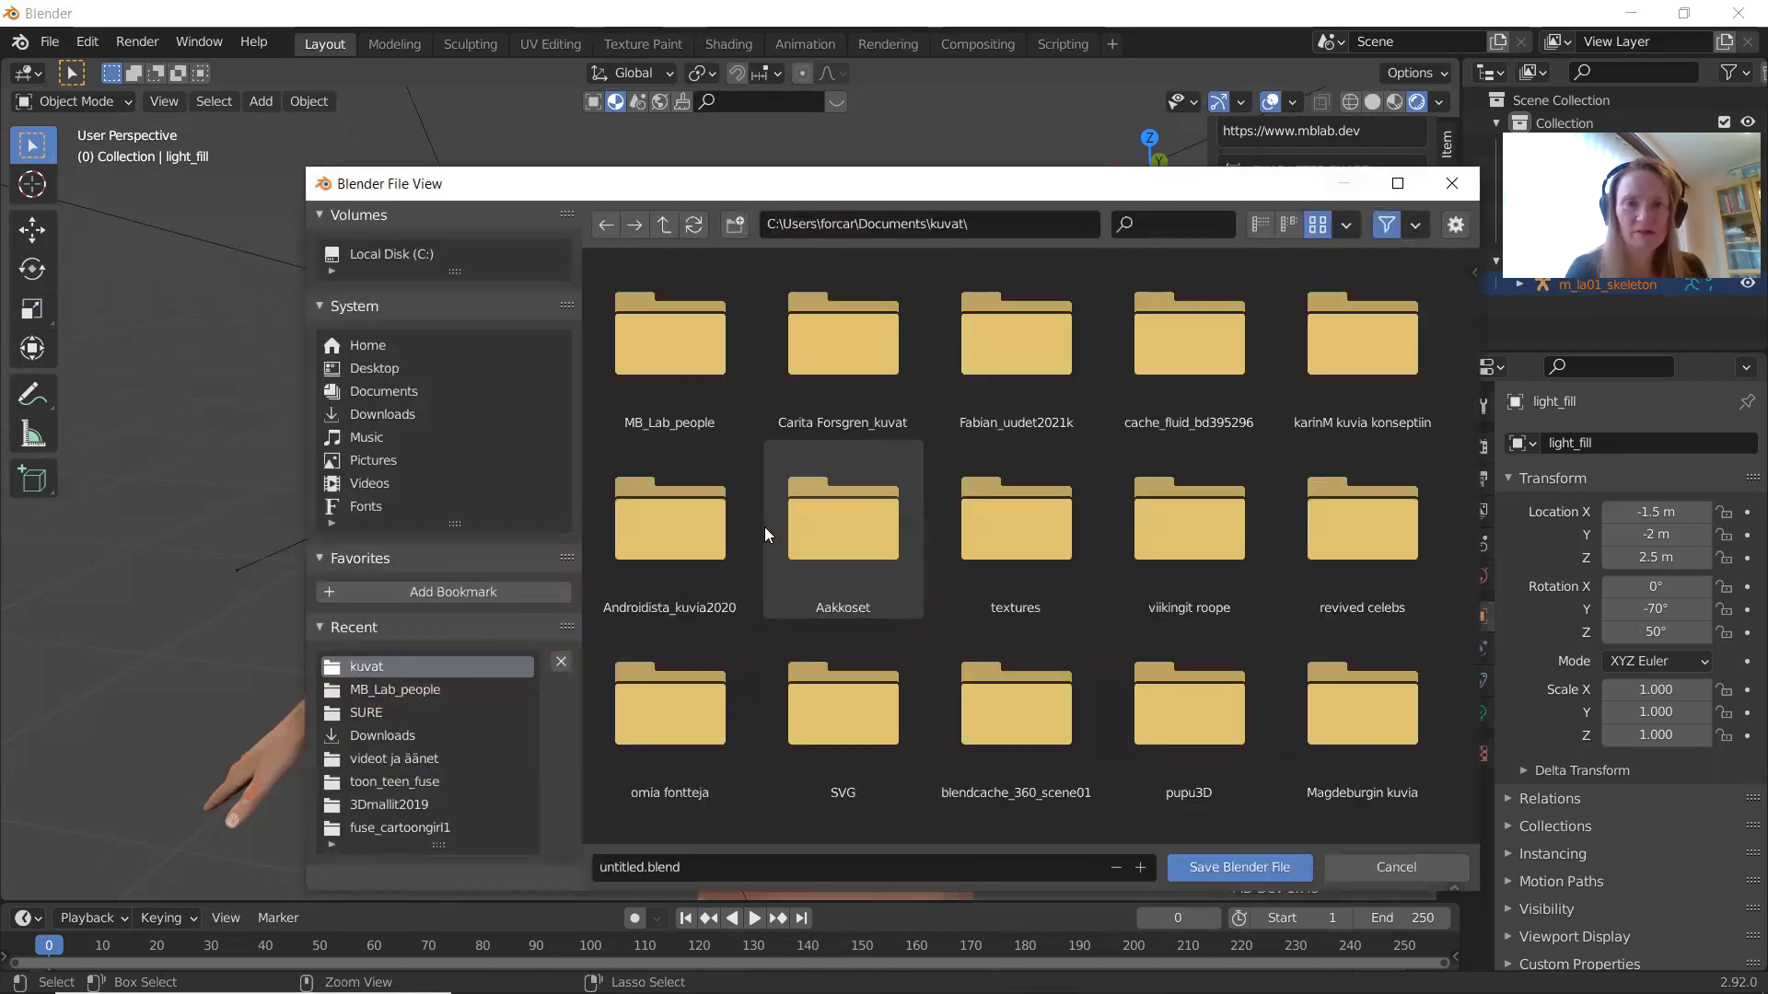
pyautogui.click(639, 336)
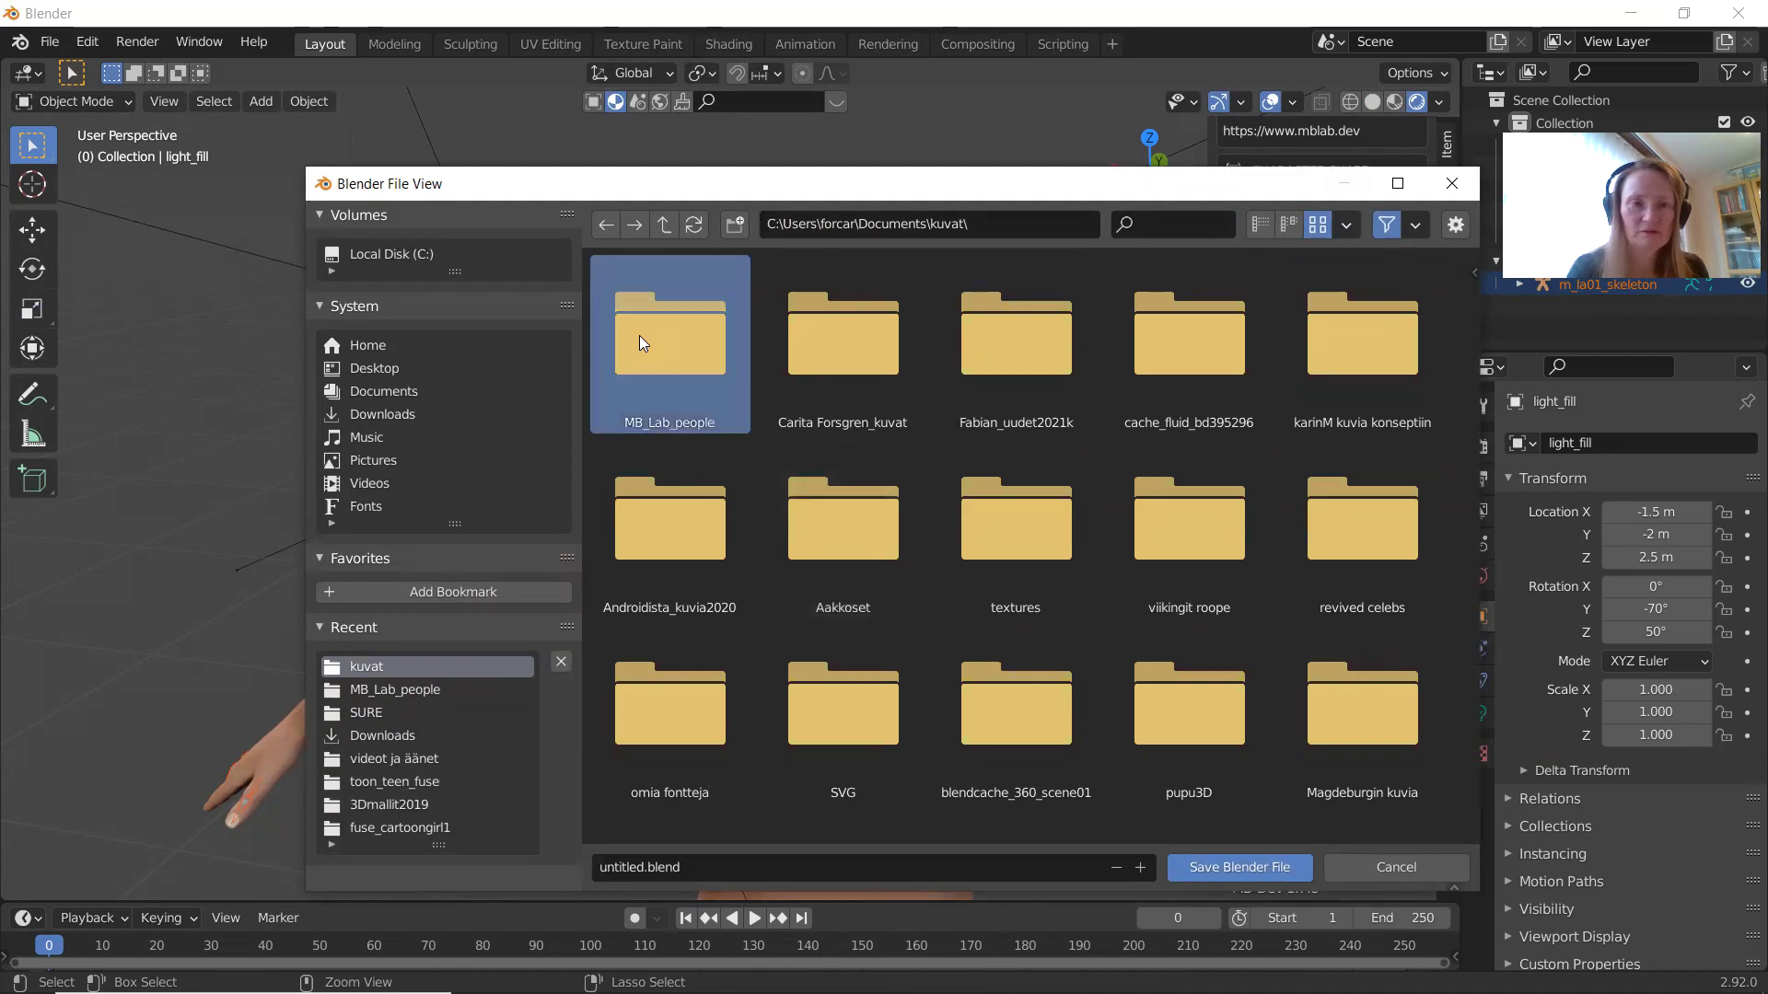
pyautogui.doubleClick(639, 336)
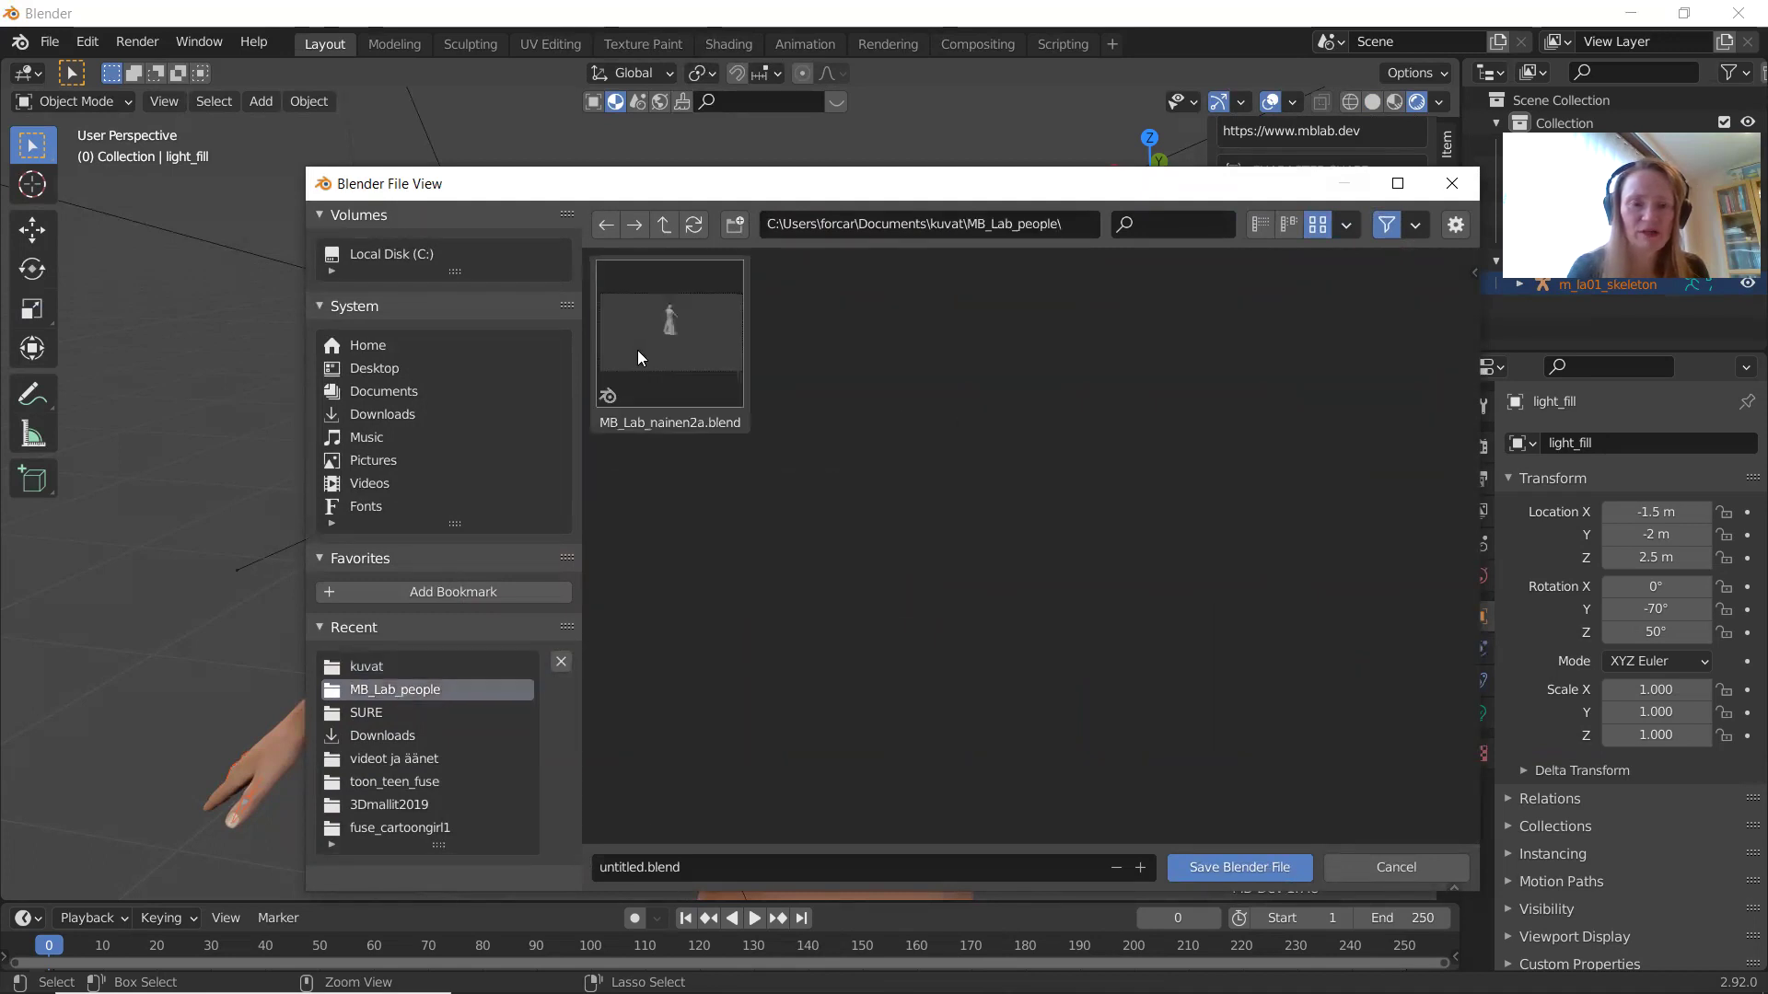
# Clear the default file name, keeping only the .blend extension.
pyautogui.click(608, 863)
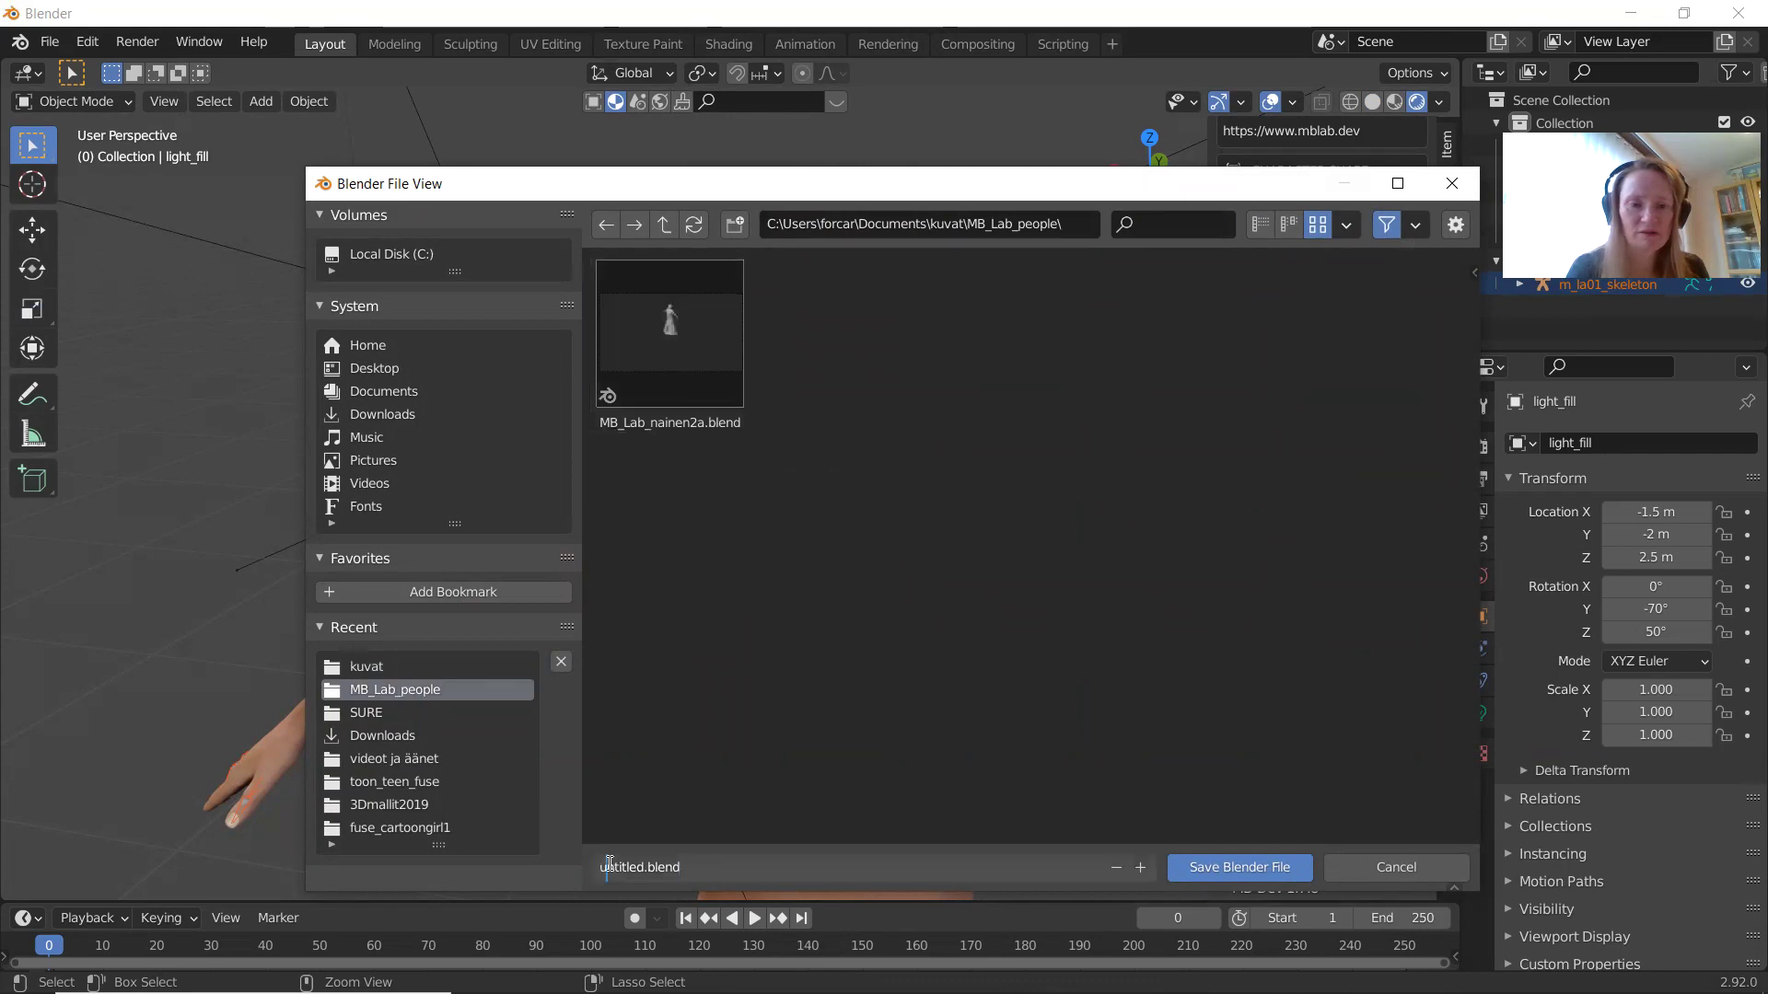
pyautogui.press('Delete')
pyautogui.press('Right')
pyautogui.press('Right')
pyautogui.press('Right')
pyautogui.press('Right')
pyautogui.press('Delete')
pyautogui.press('Delete')
pyautogui.press('Delete')
pyautogui.press('BackSpace')
pyautogui.press('BackSpace')
pyautogui.press('BackSpace')
pyautogui.press('BackSpace')
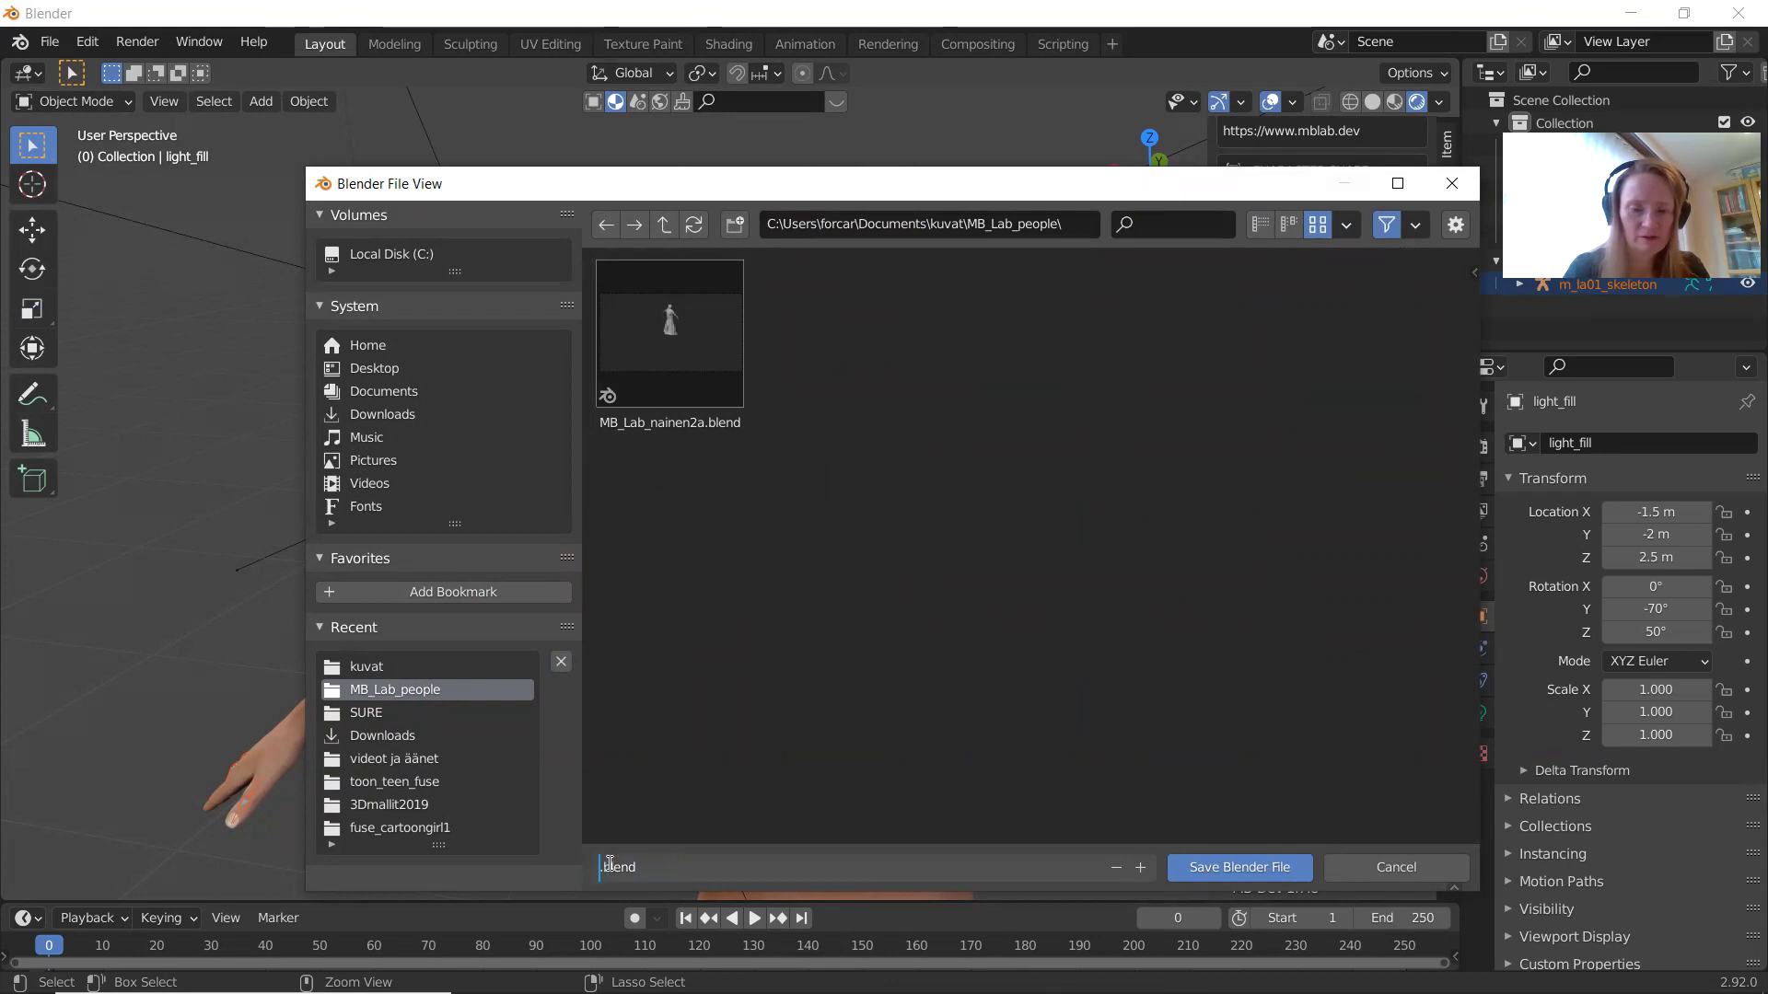
pyautogui.write('Man')
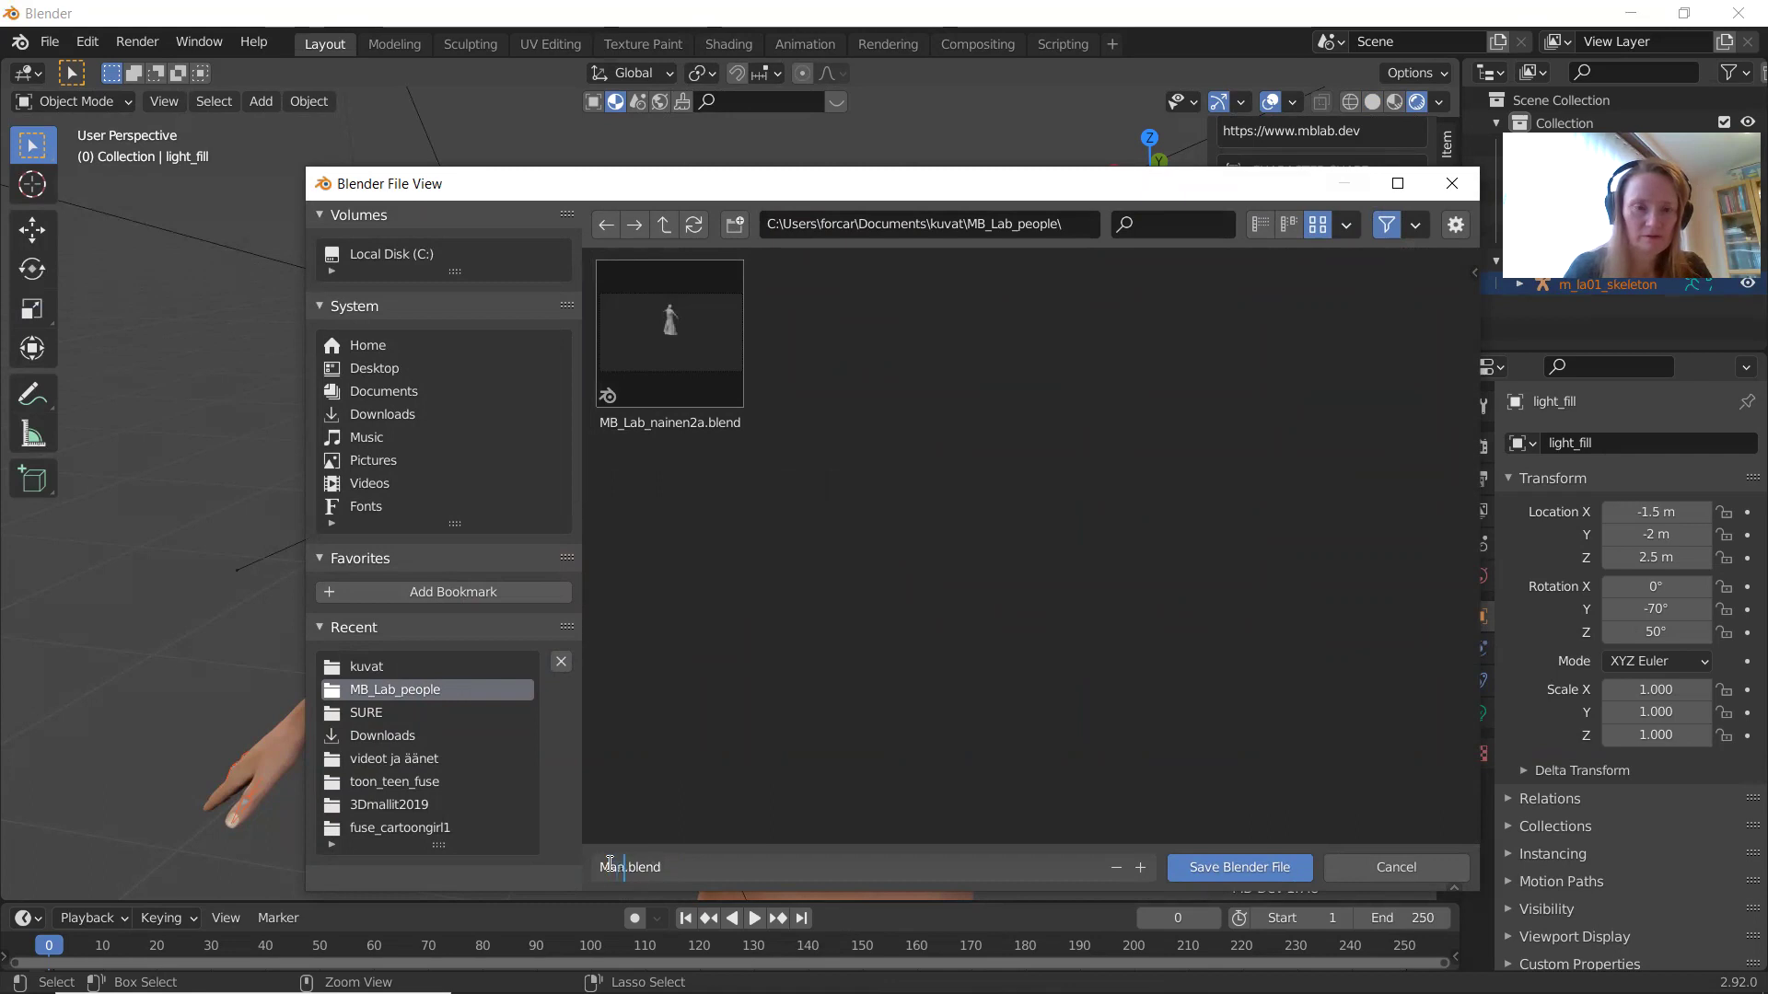
pyautogui.press('BackSpace')
pyautogui.press('BackSpace')
pyautogui.press('BackSpace')
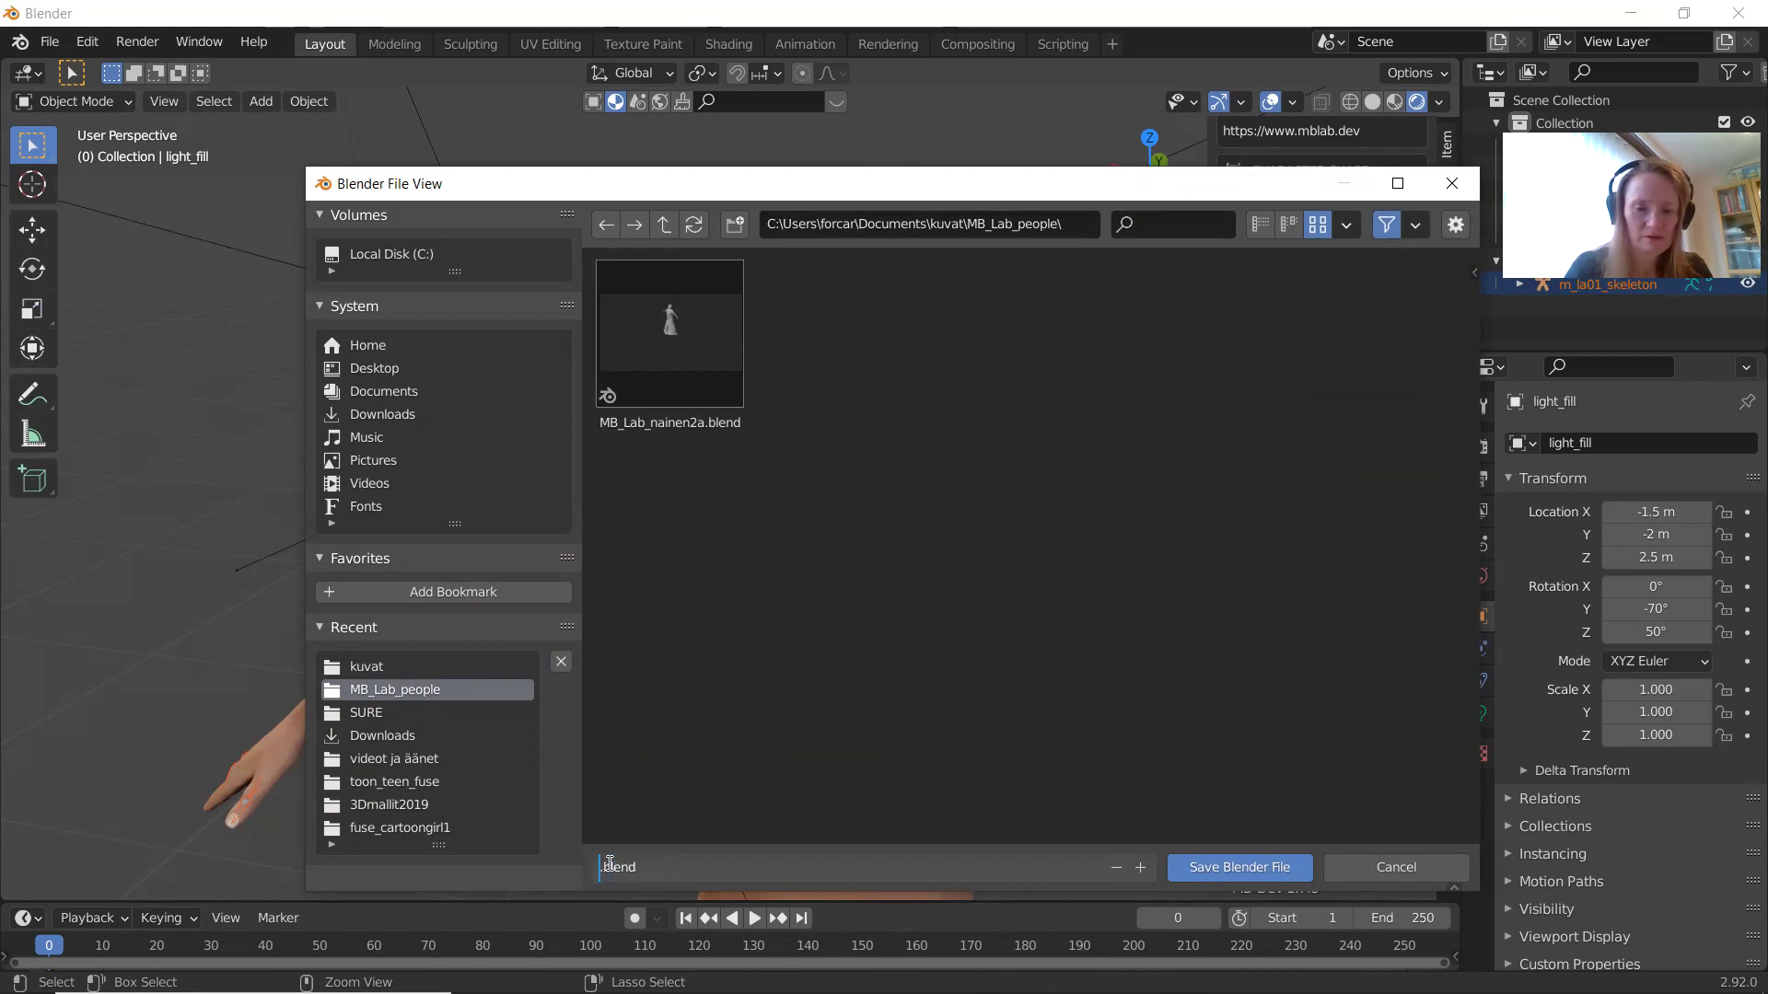
# Name the file latinomies01.blend and save it in the MB_Lab_people folder.
pyautogui.write('laino')
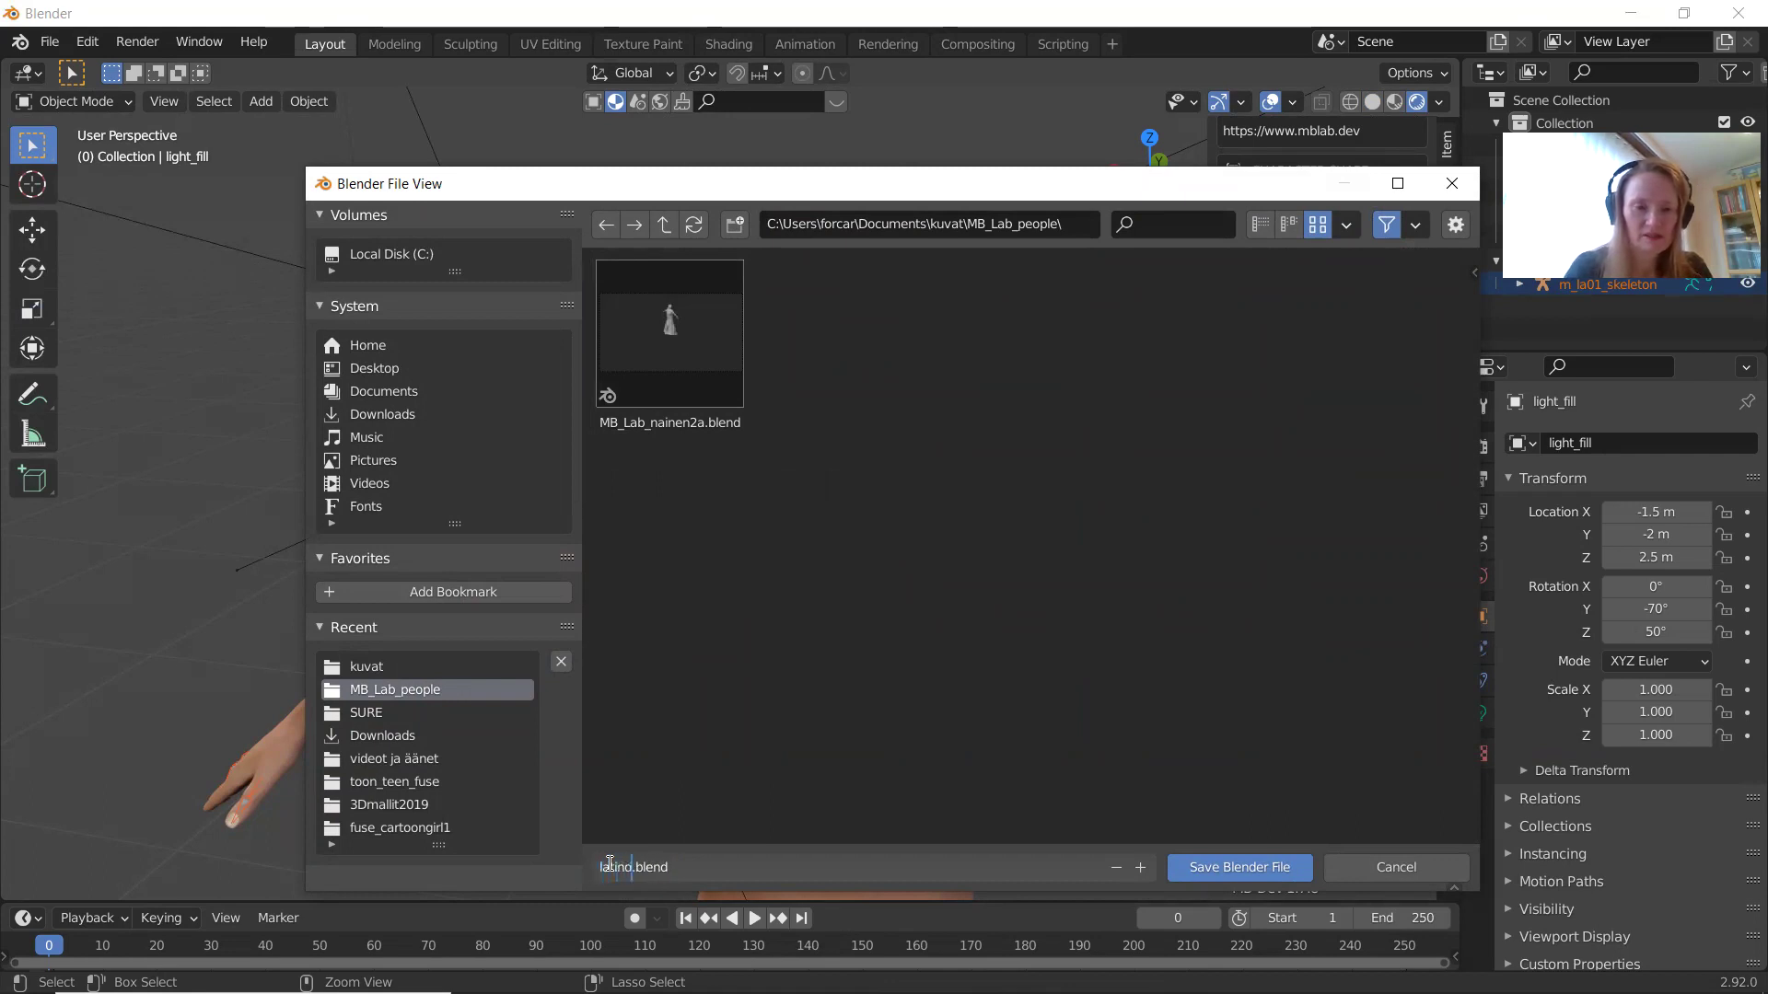
pyautogui.write('mie')
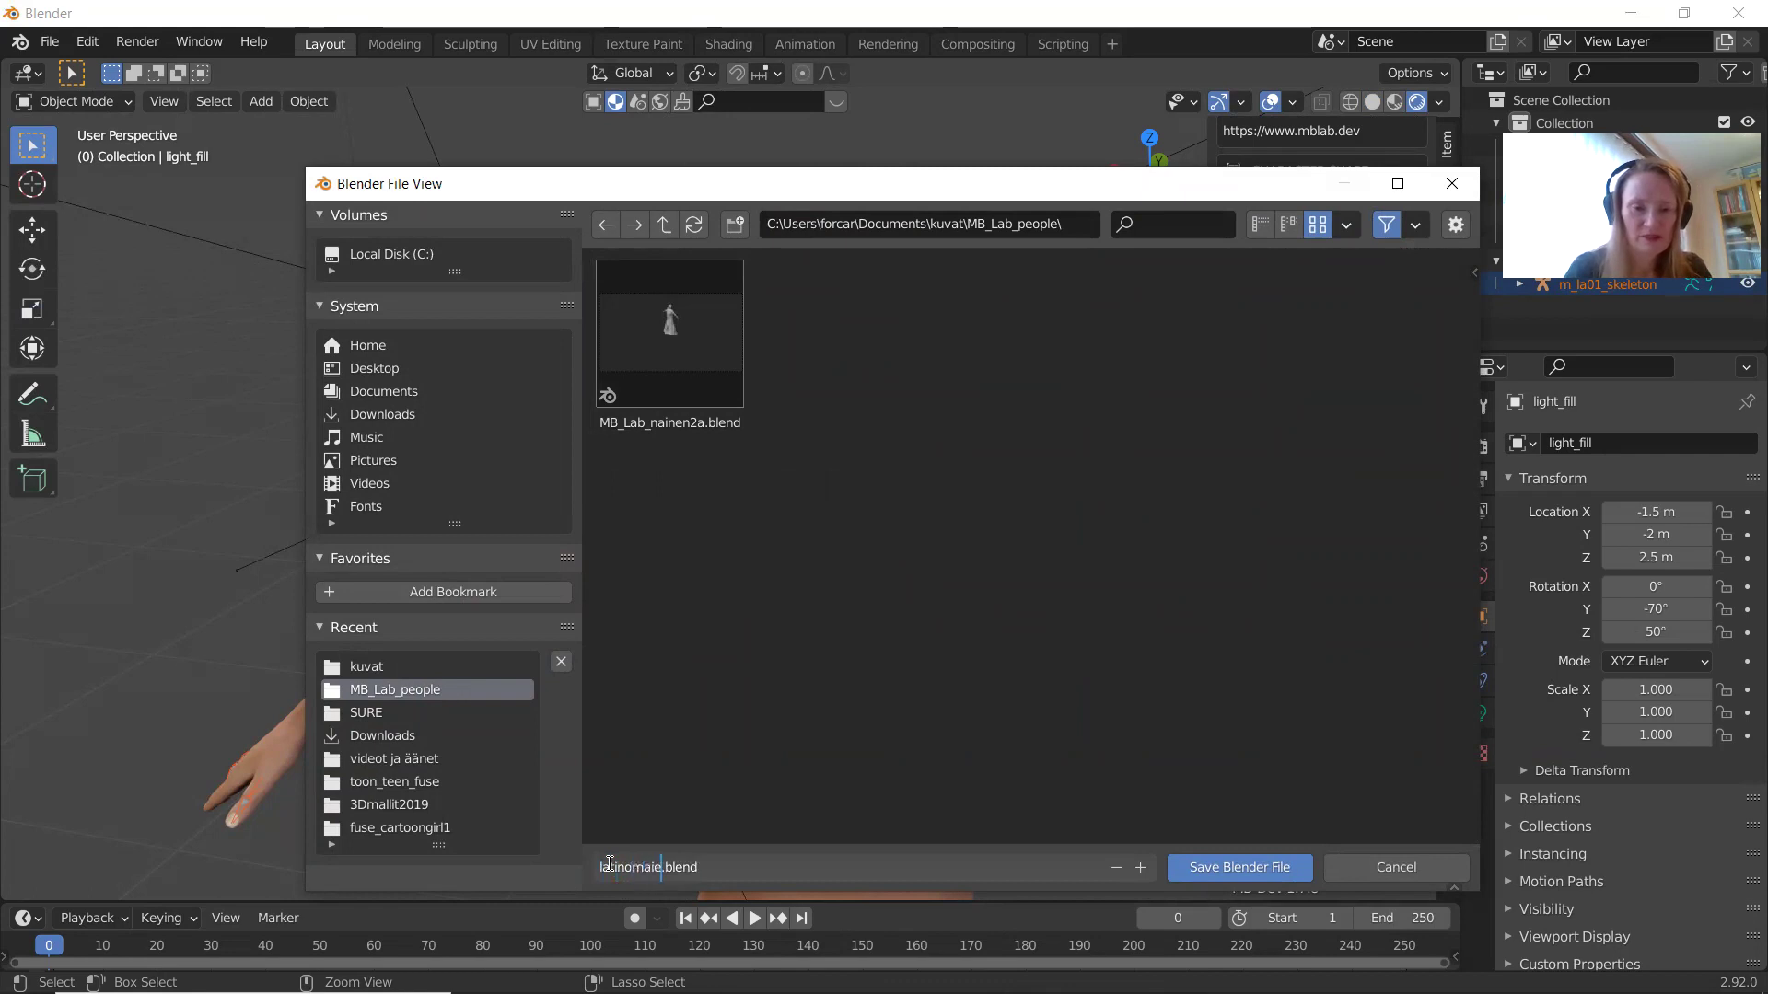
pyautogui.write('s01')
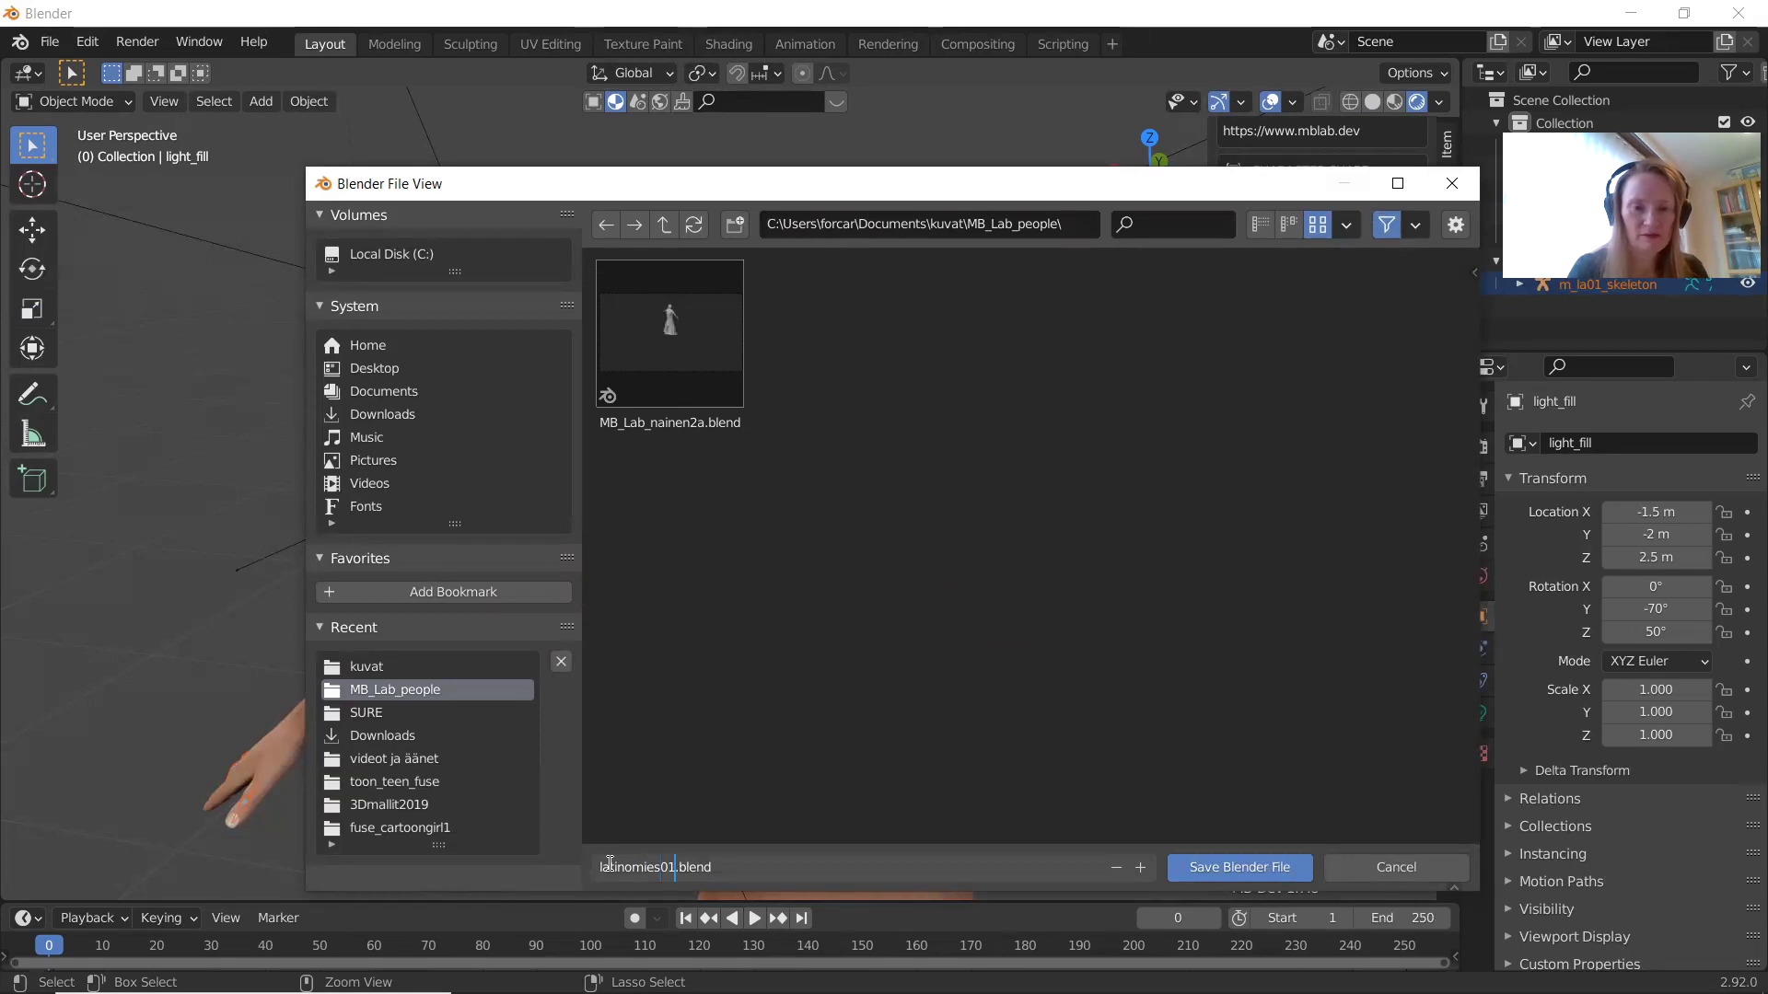
pyautogui.click(1221, 871)
pyautogui.click(1220, 872)
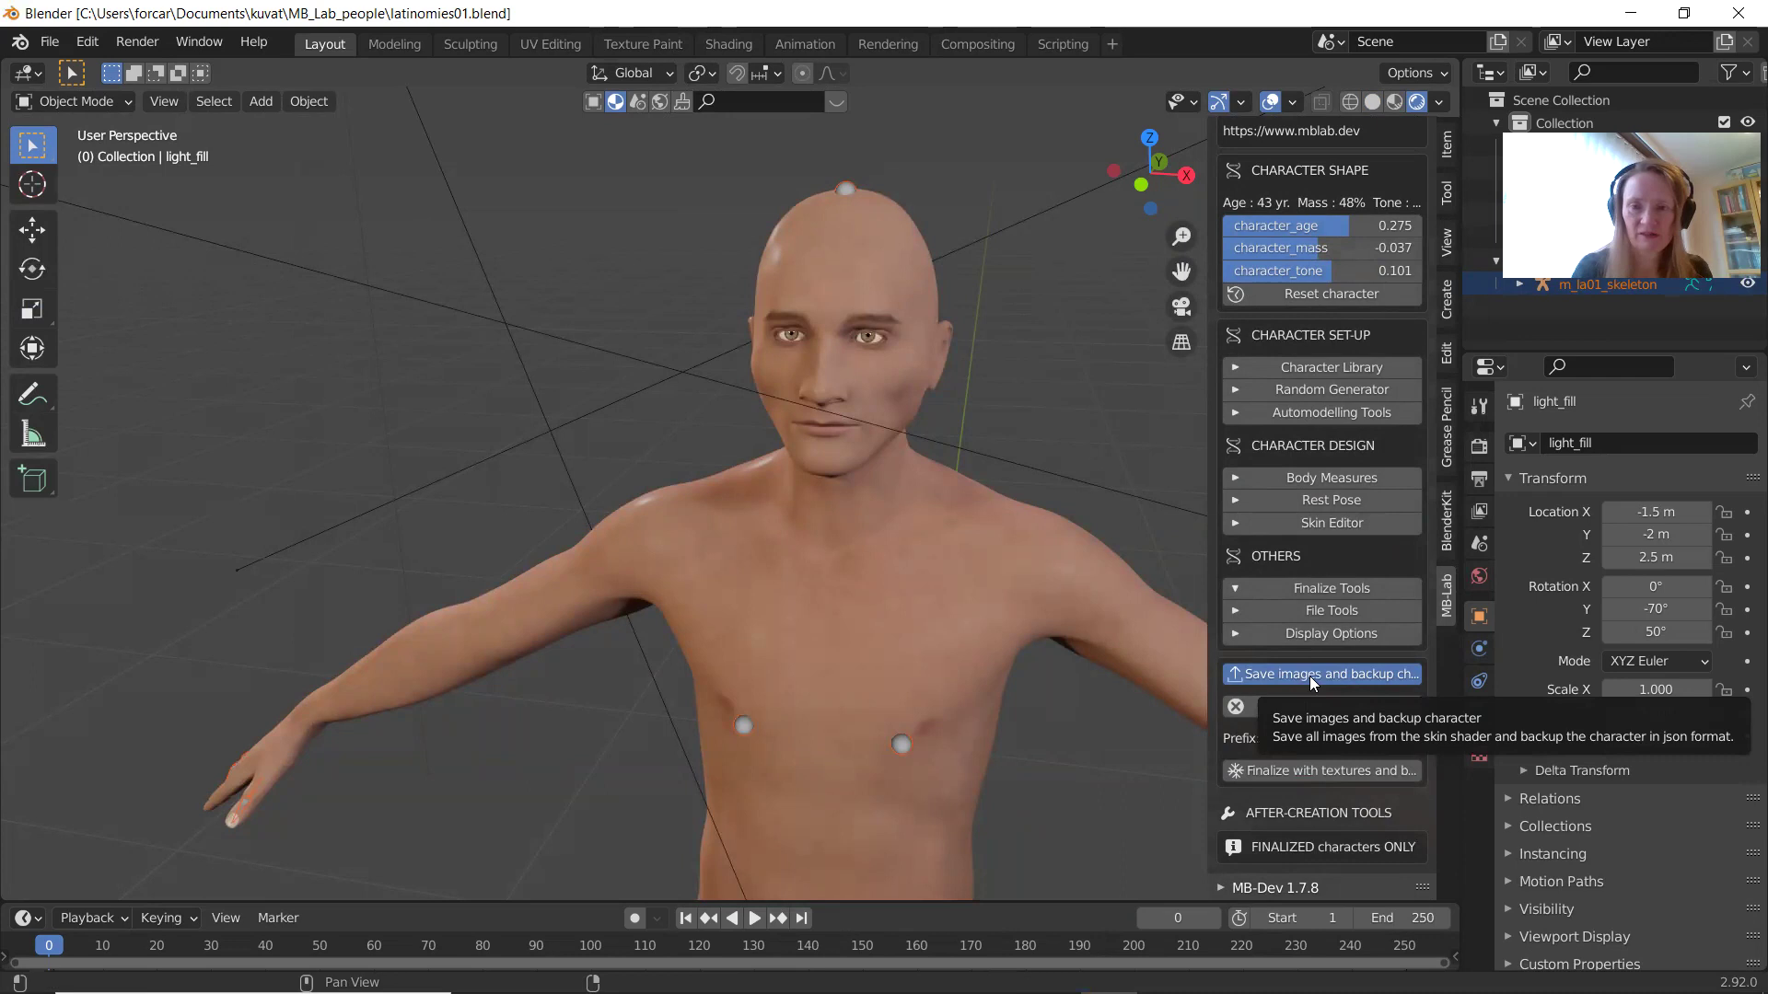
# Save the character's images and backup, and finalize the character.
pyautogui.click(1337, 676)
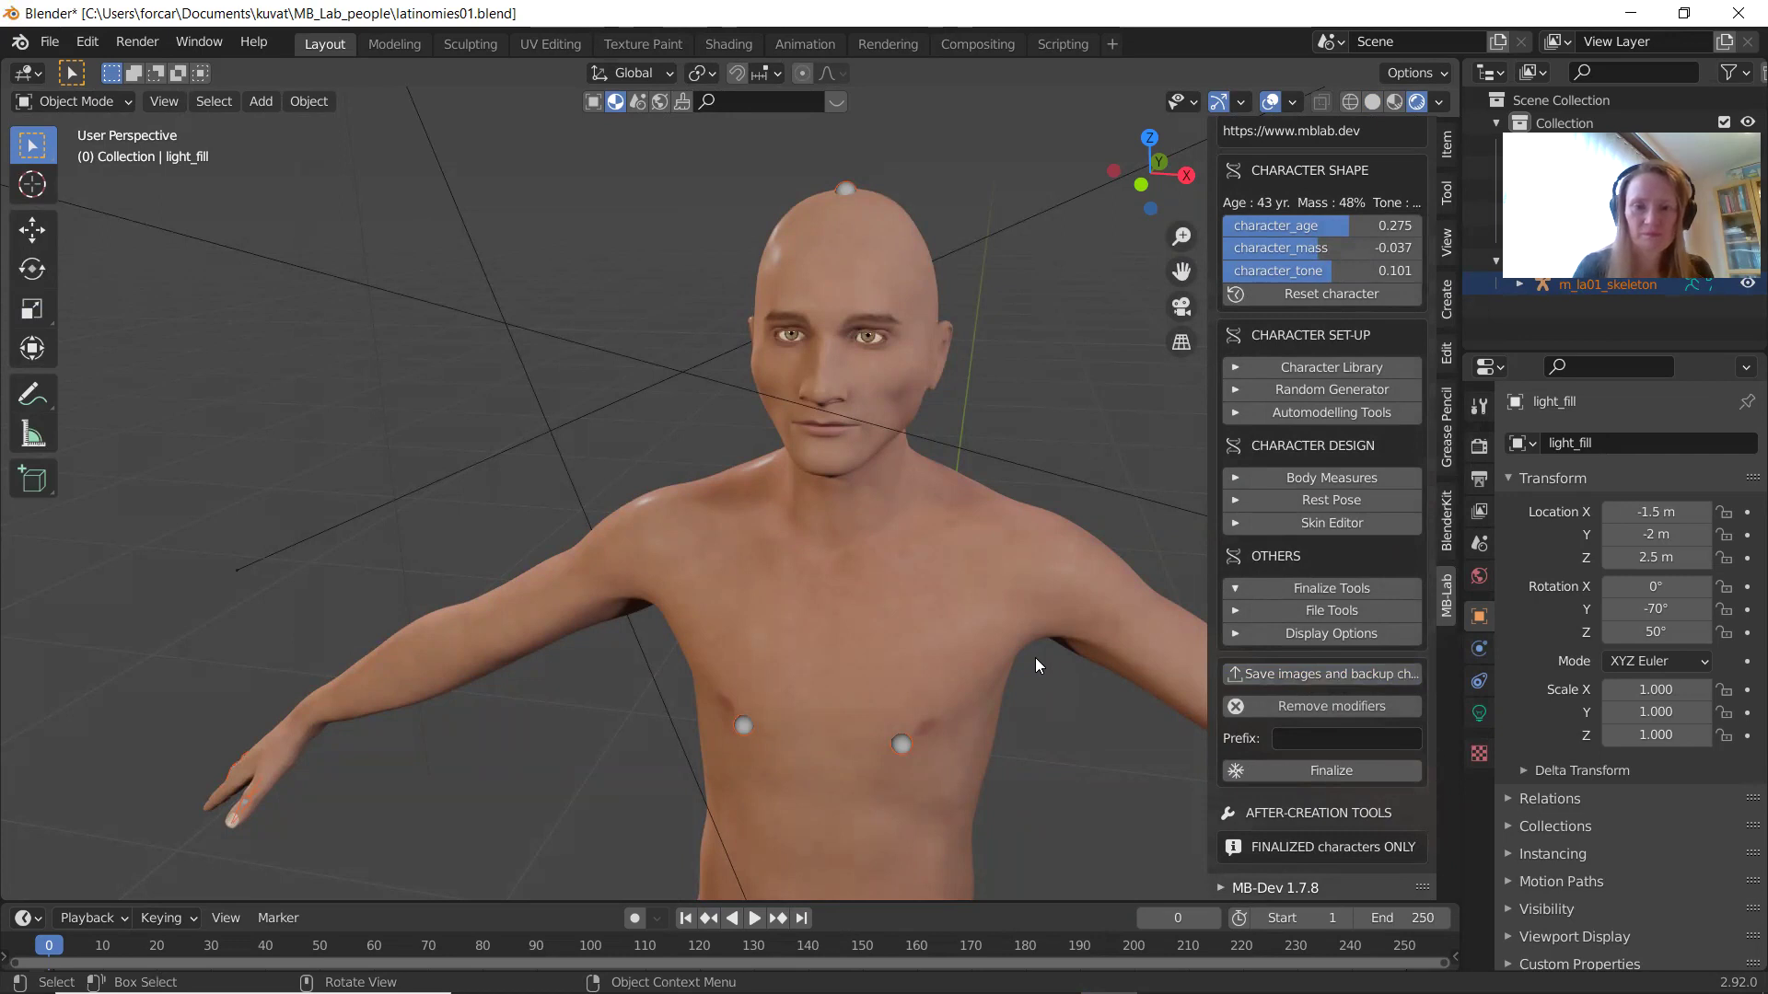
pyautogui.click(1263, 772)
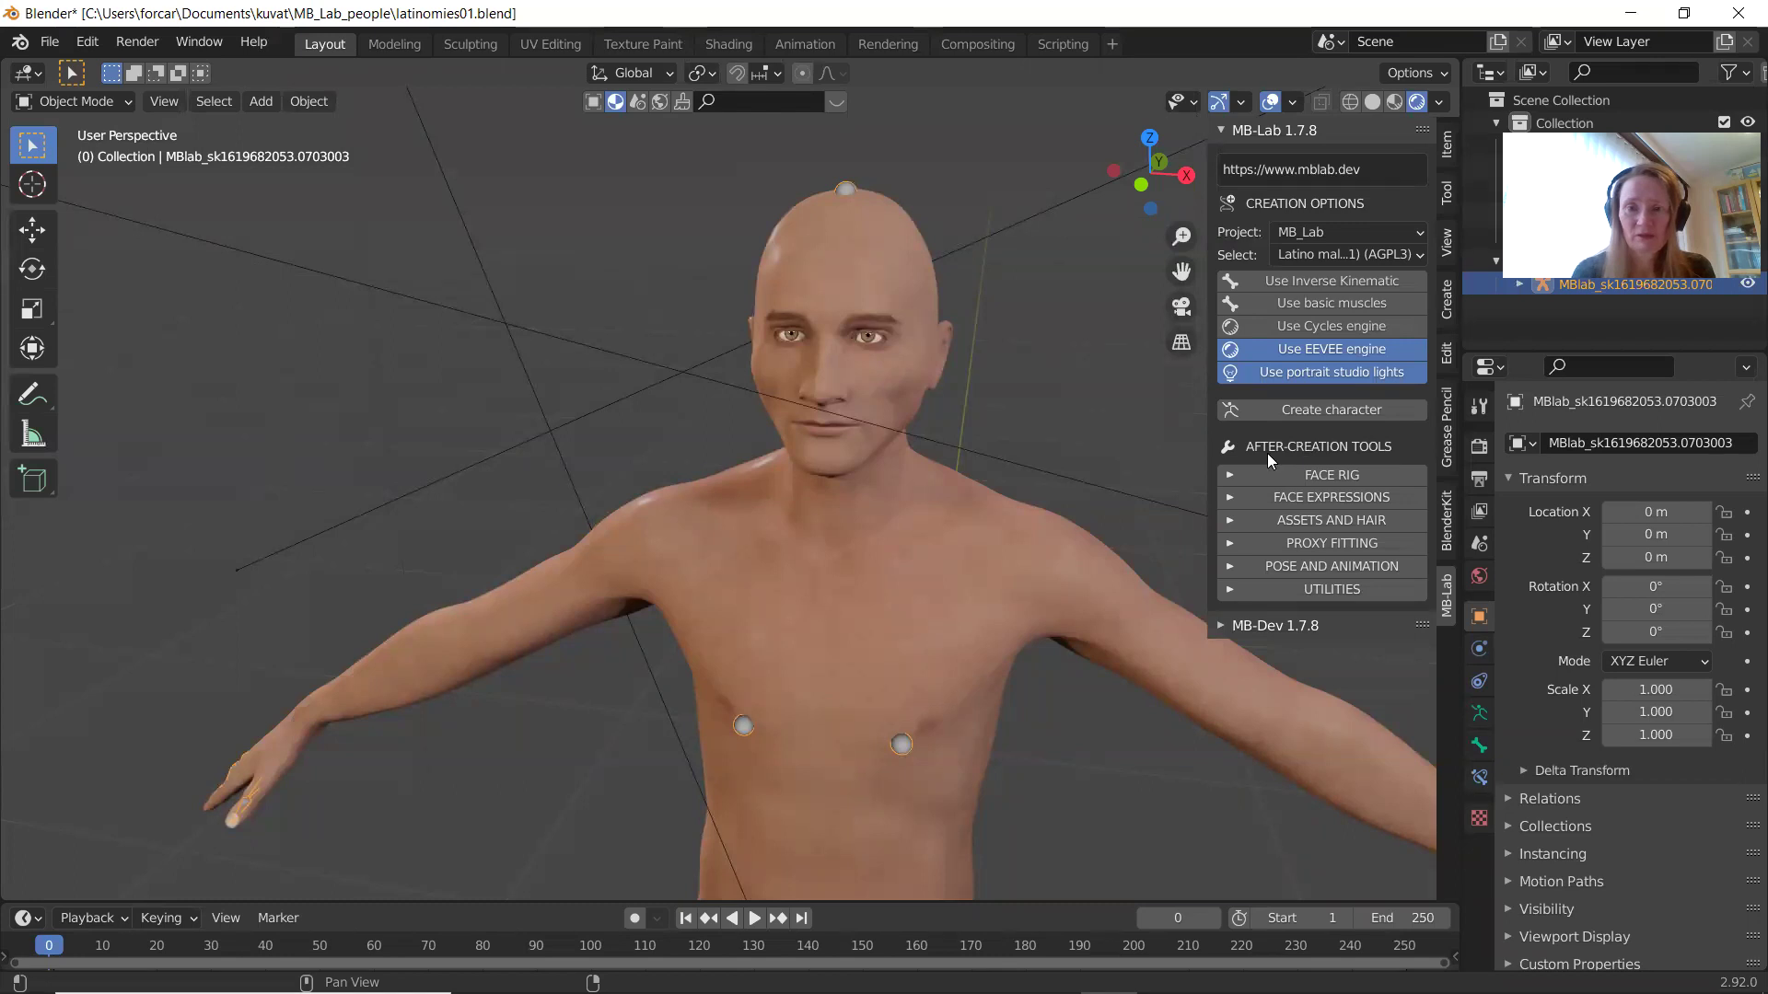
# Create a face rig for the finalized character and delete it again after viewing its controls.
pyautogui.click(1229, 476)
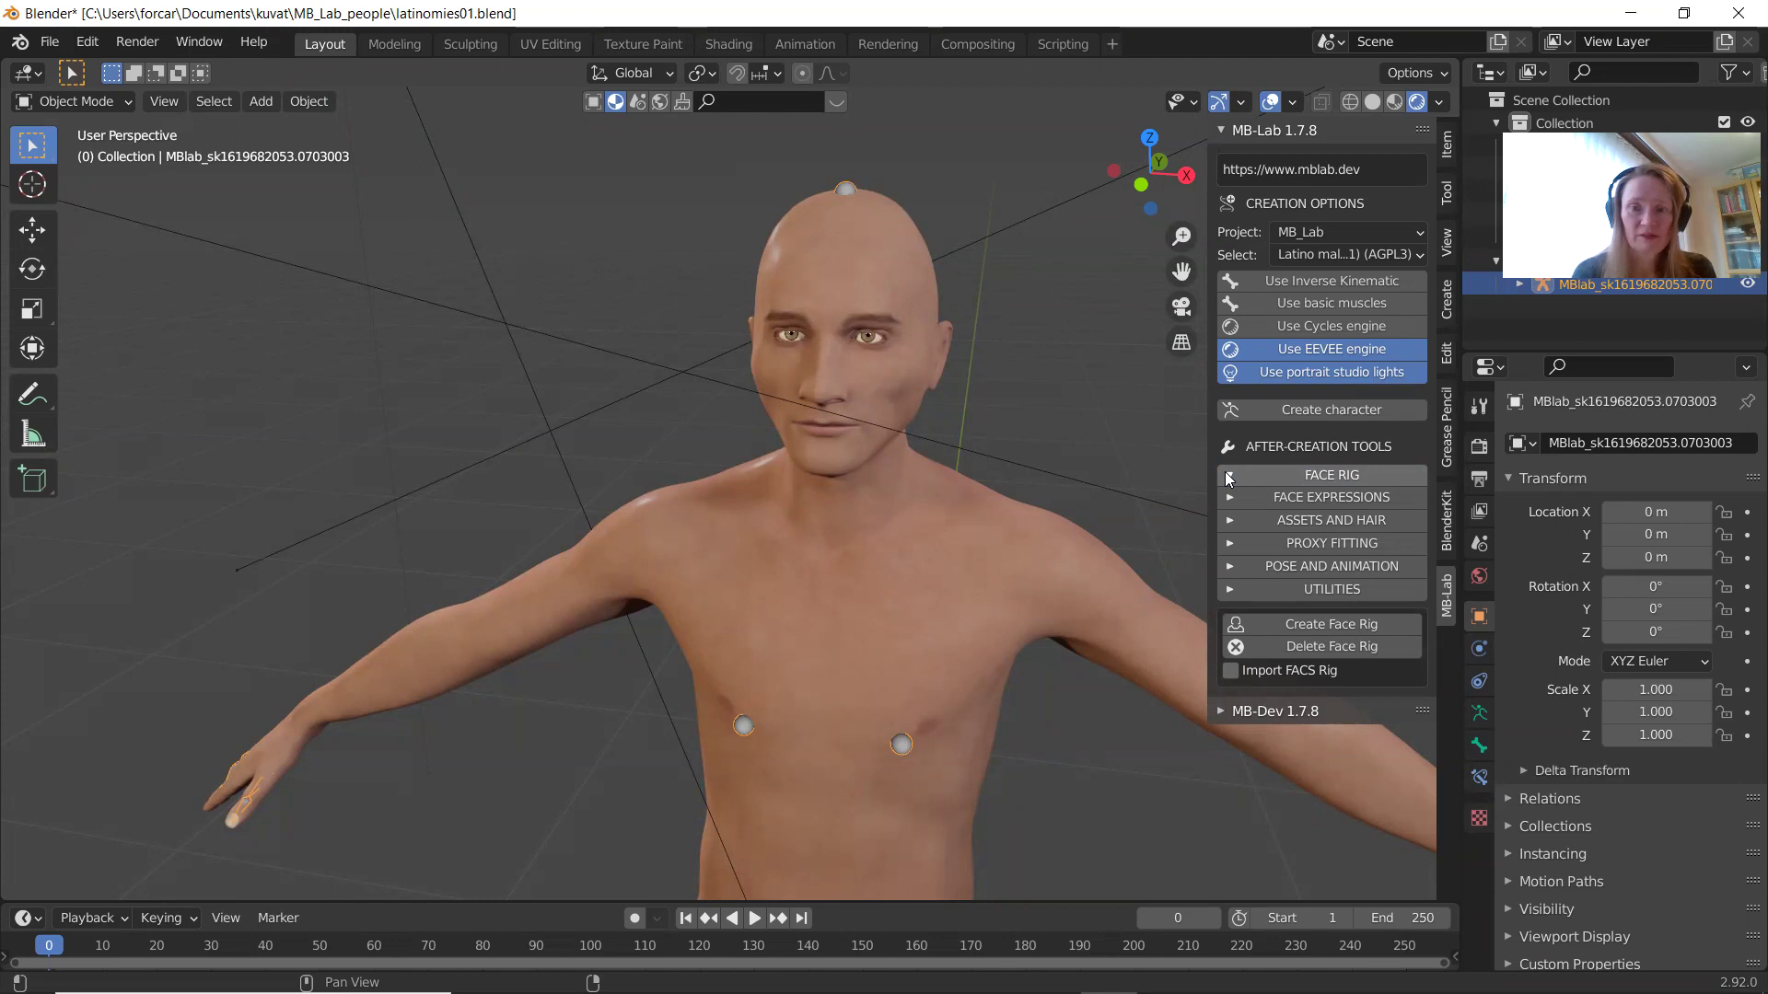
pyautogui.click(1333, 623)
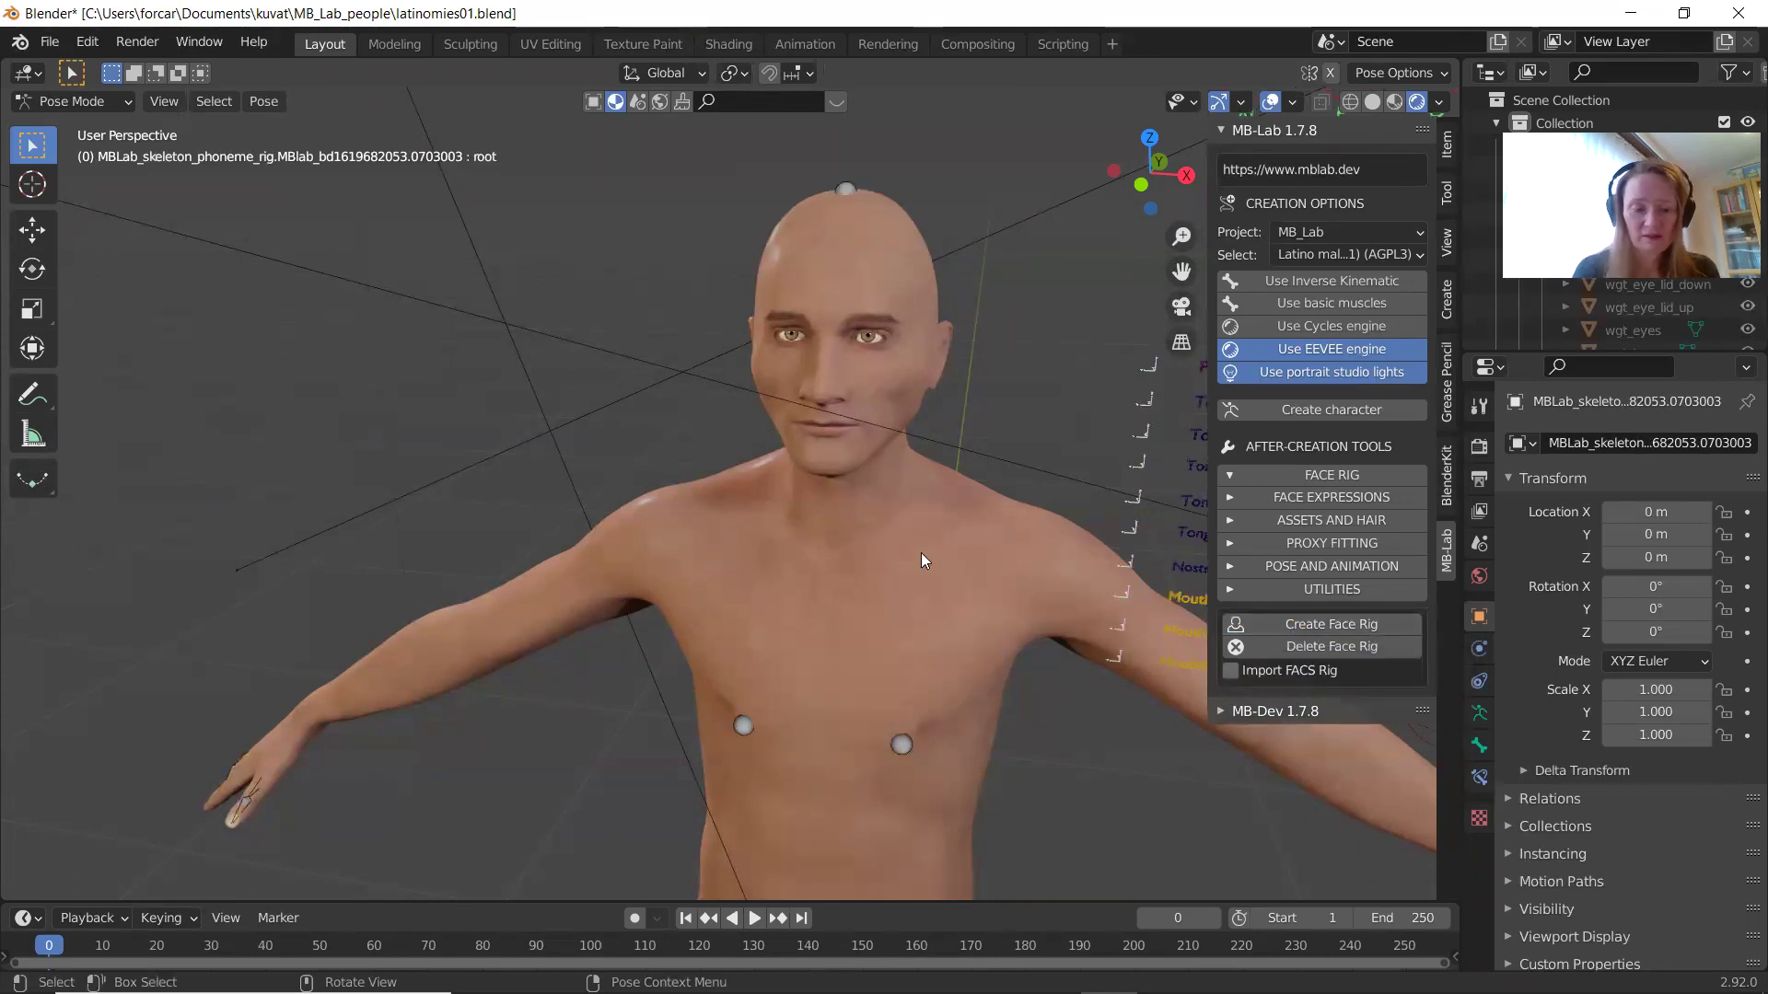
pyautogui.moveTo(921, 552); pyautogui.dragTo(744, 504, button='middle')
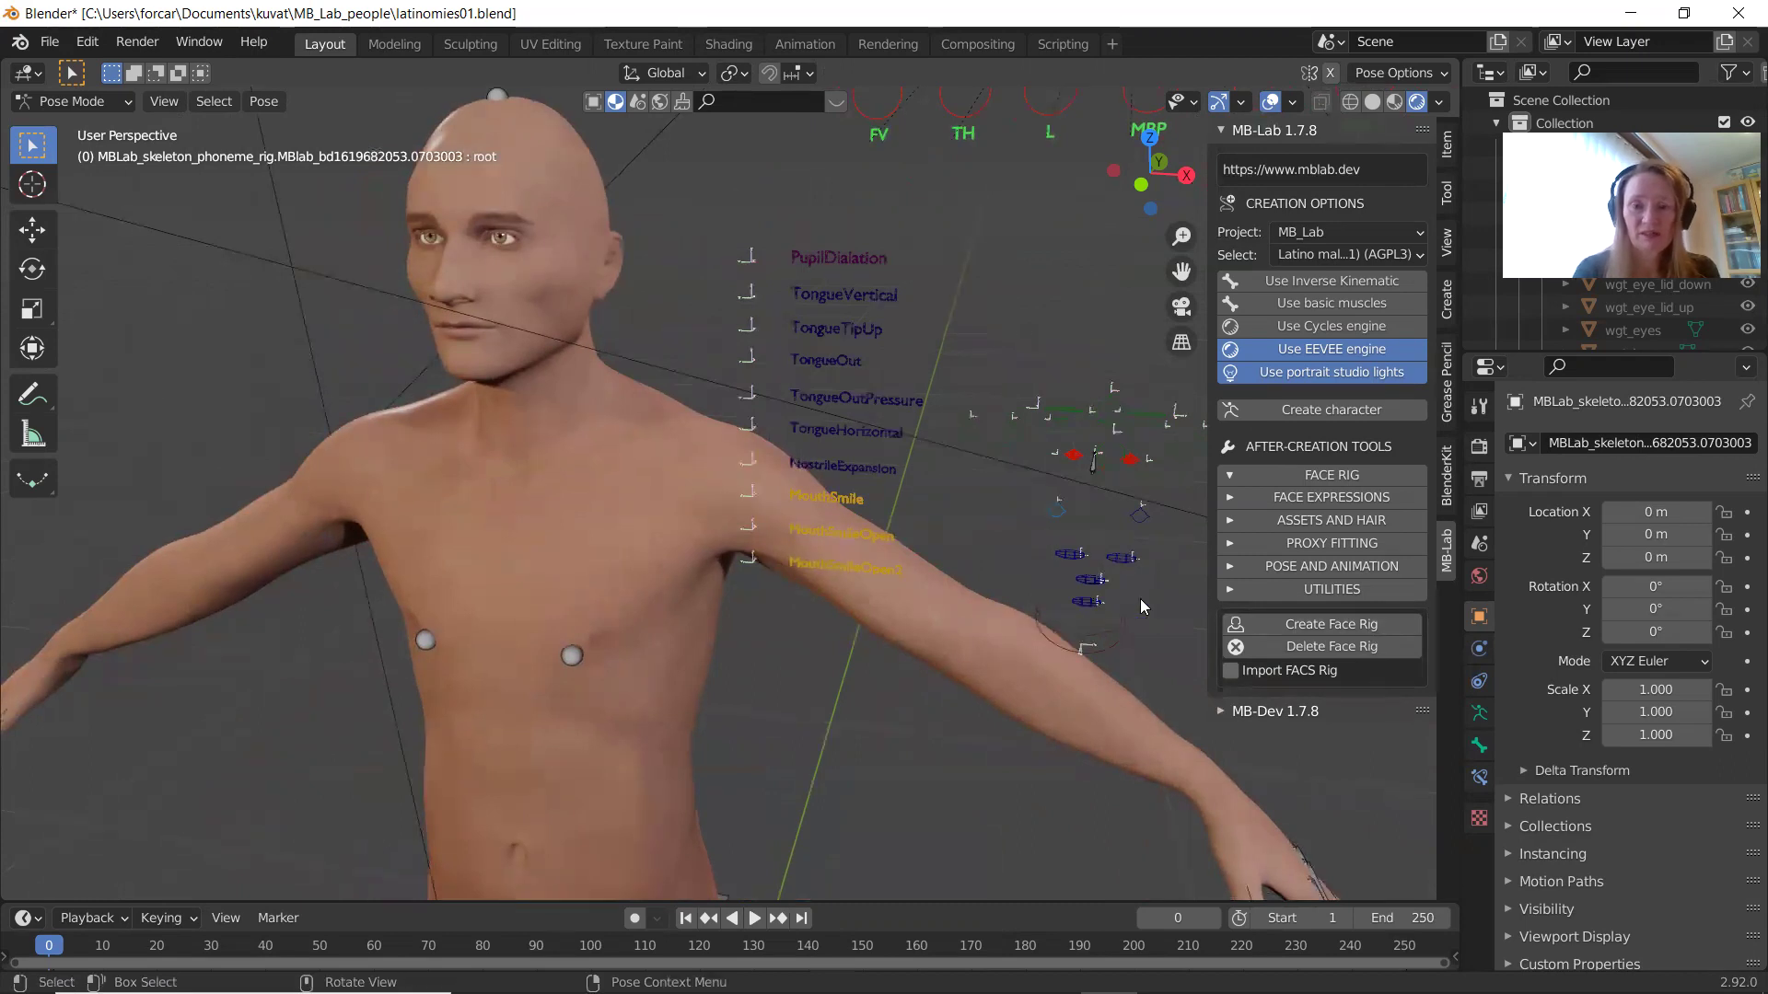
pyautogui.click(1242, 654)
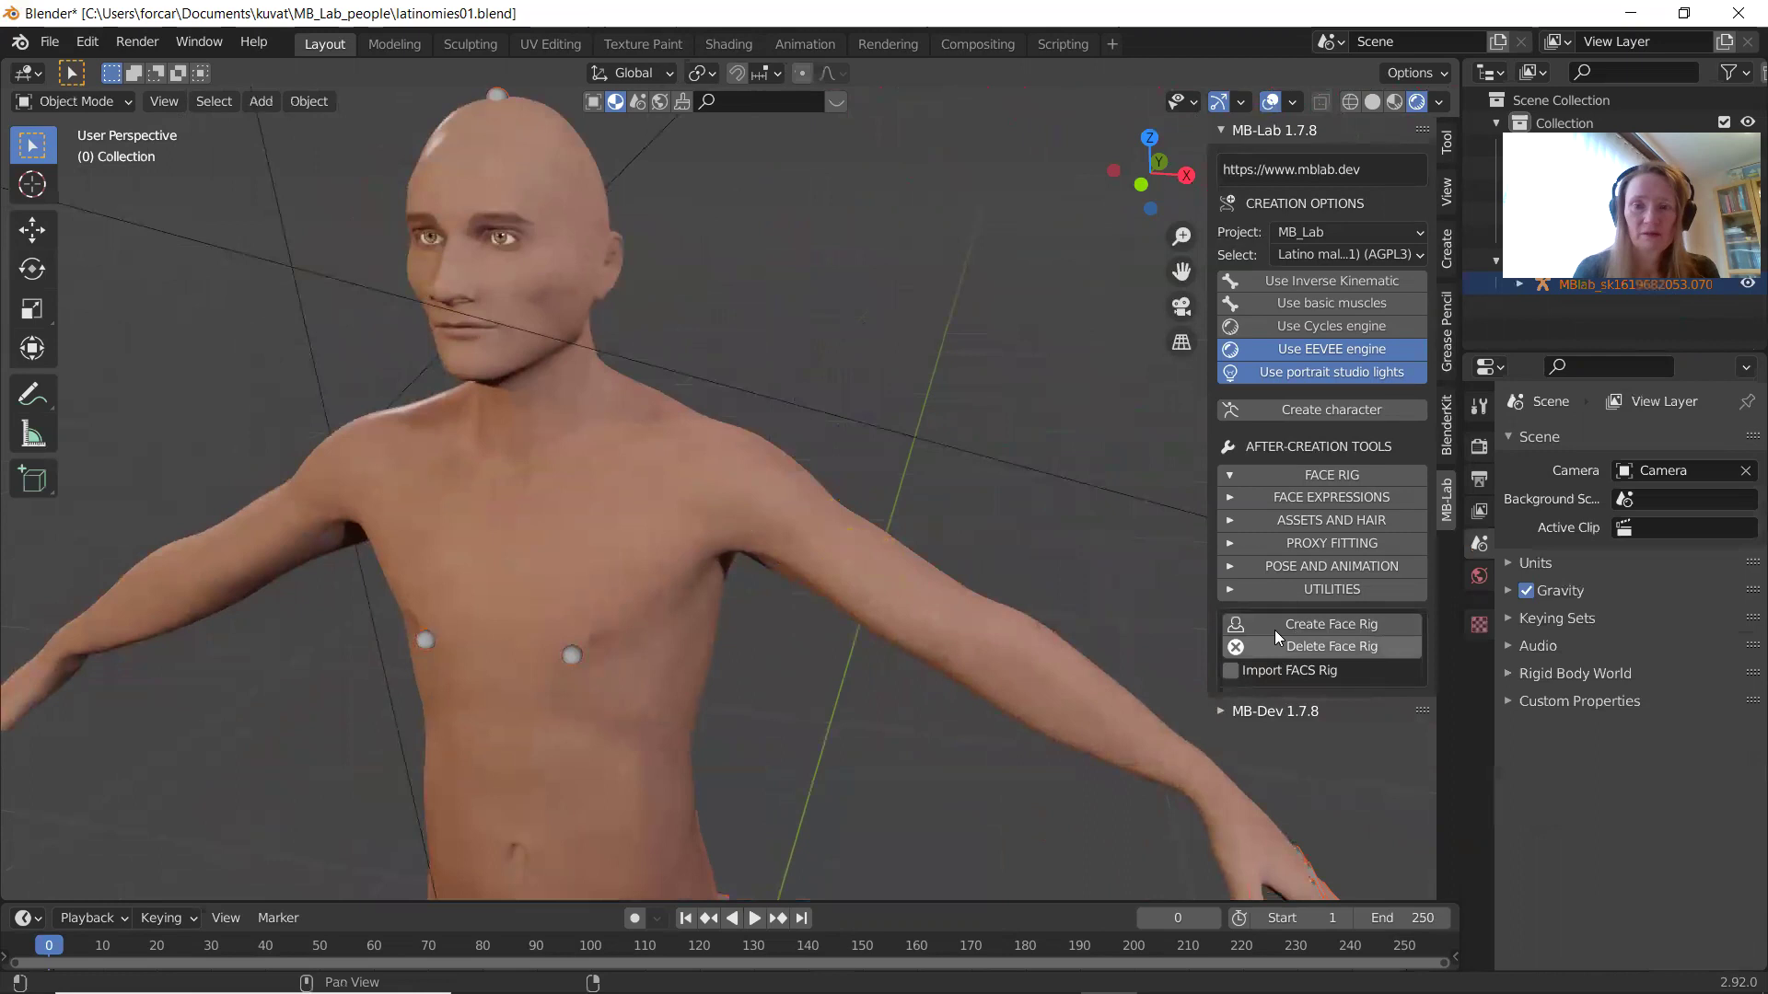
pyautogui.click(1225, 497)
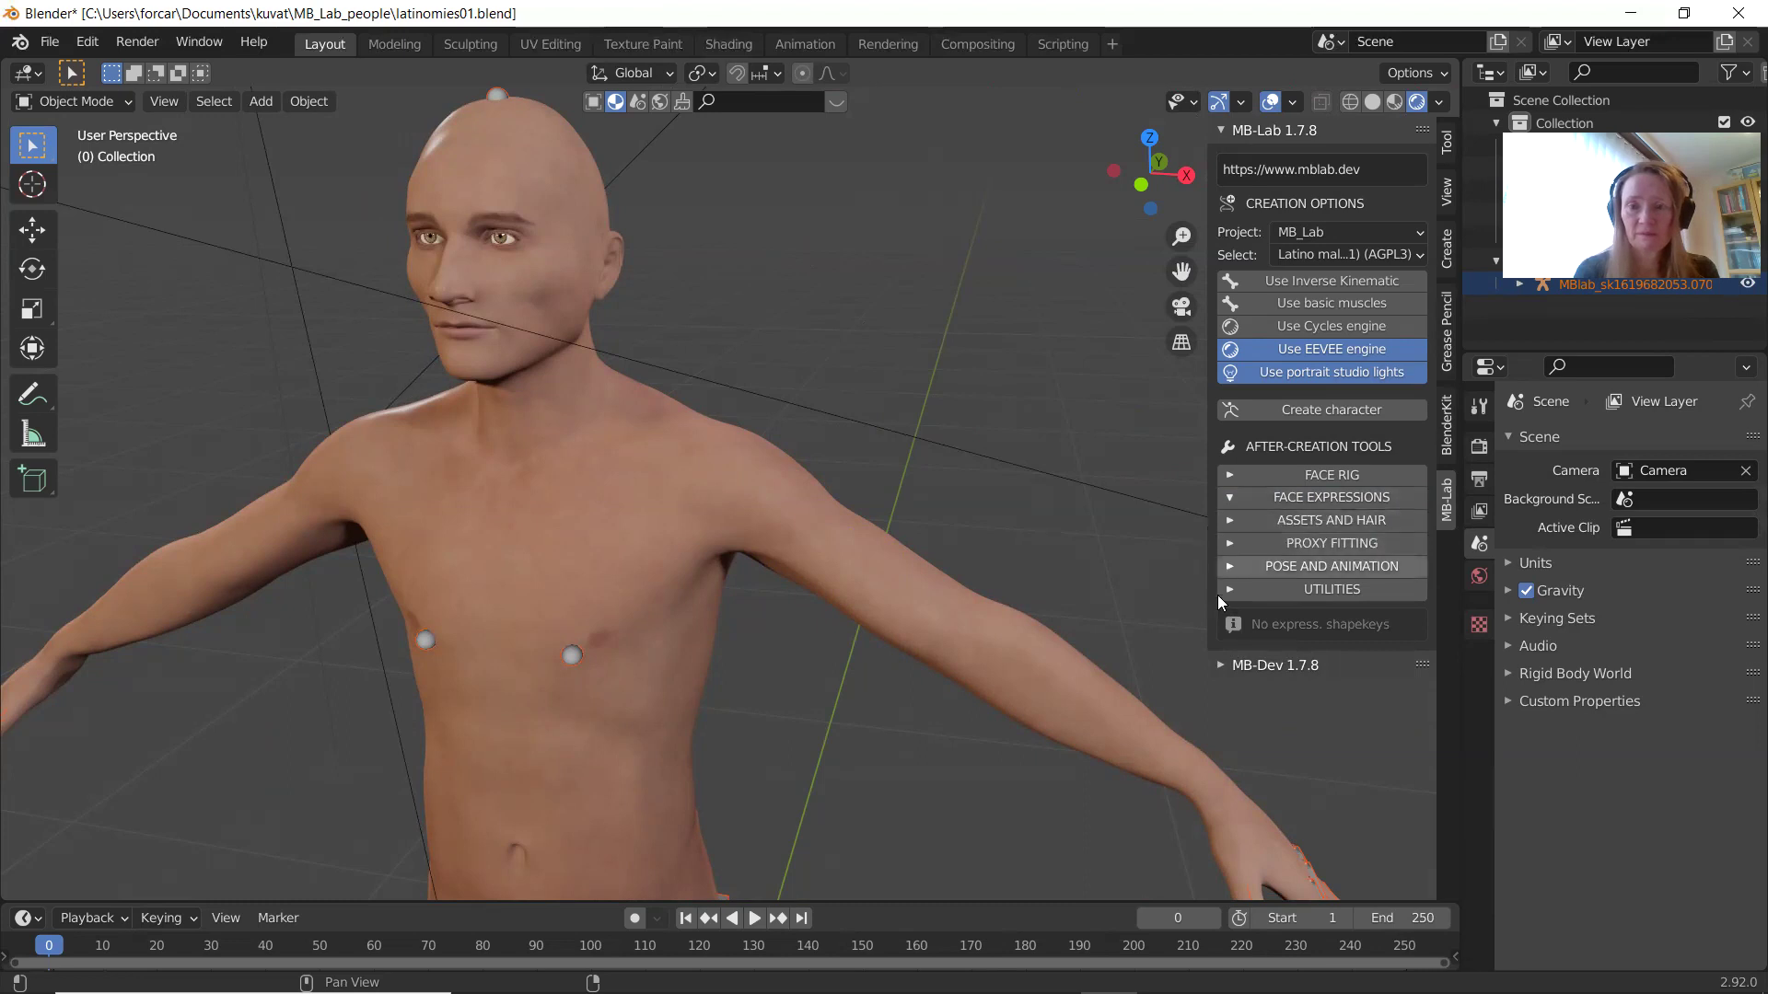
pyautogui.click(1221, 663)
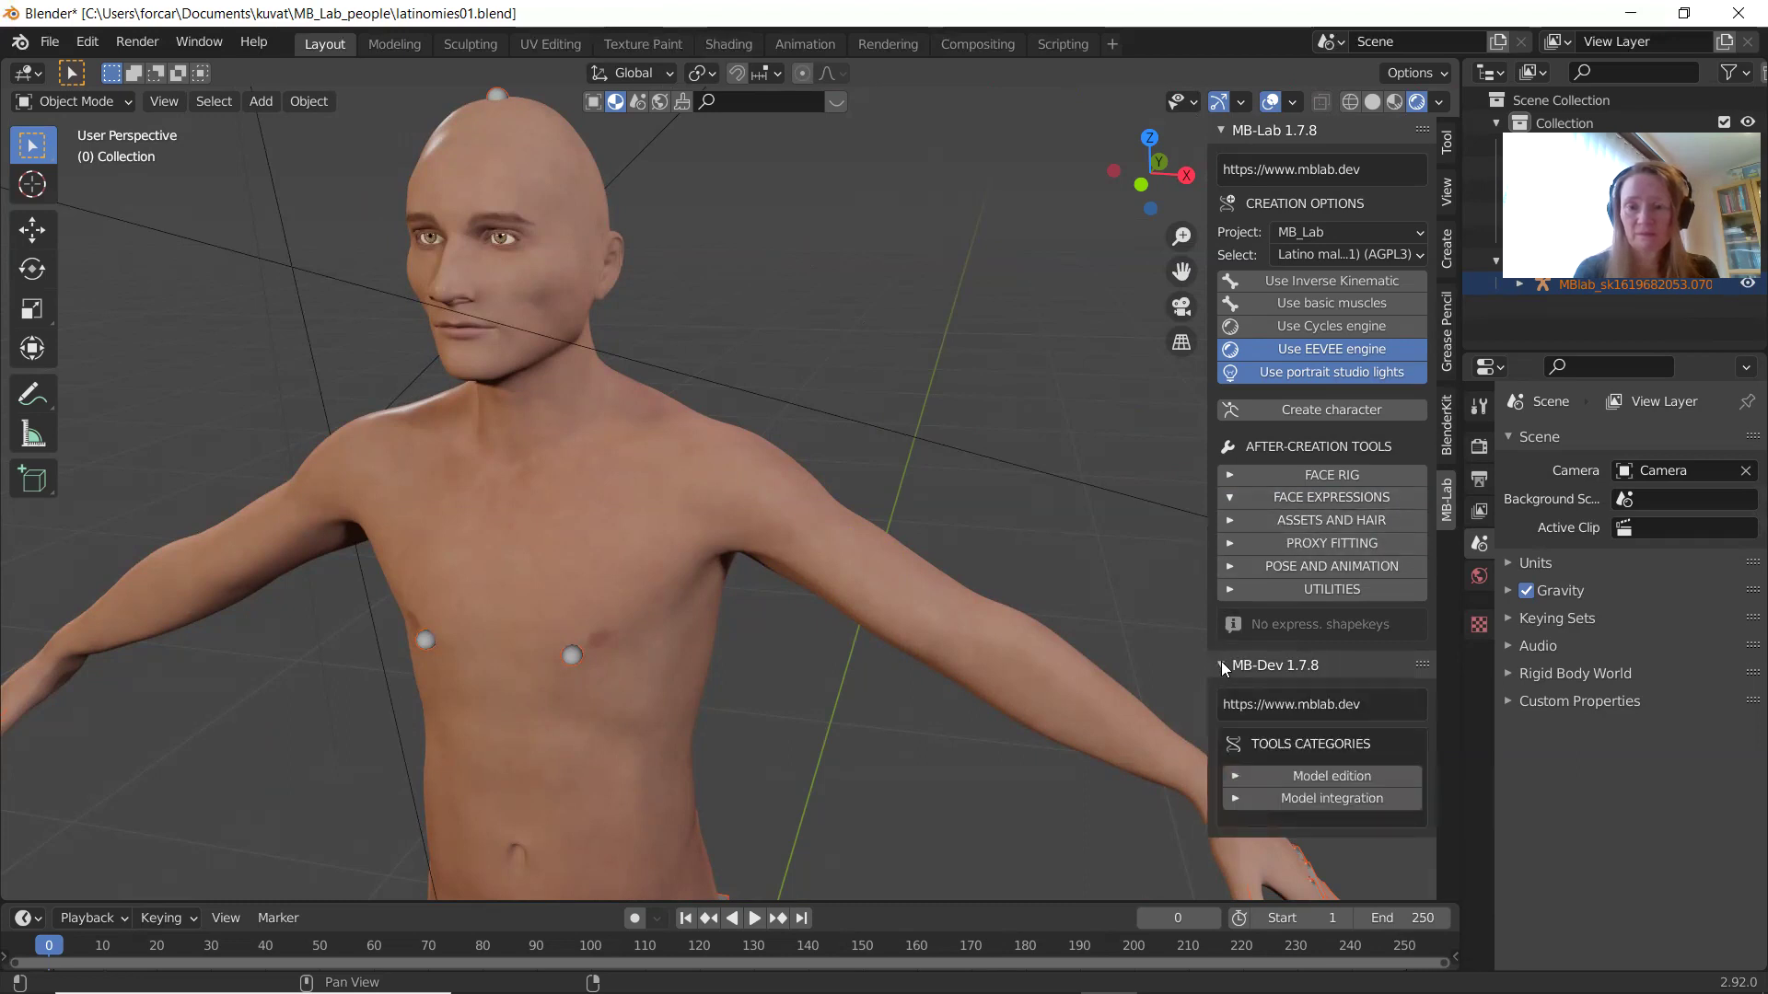
pyautogui.click(1230, 497)
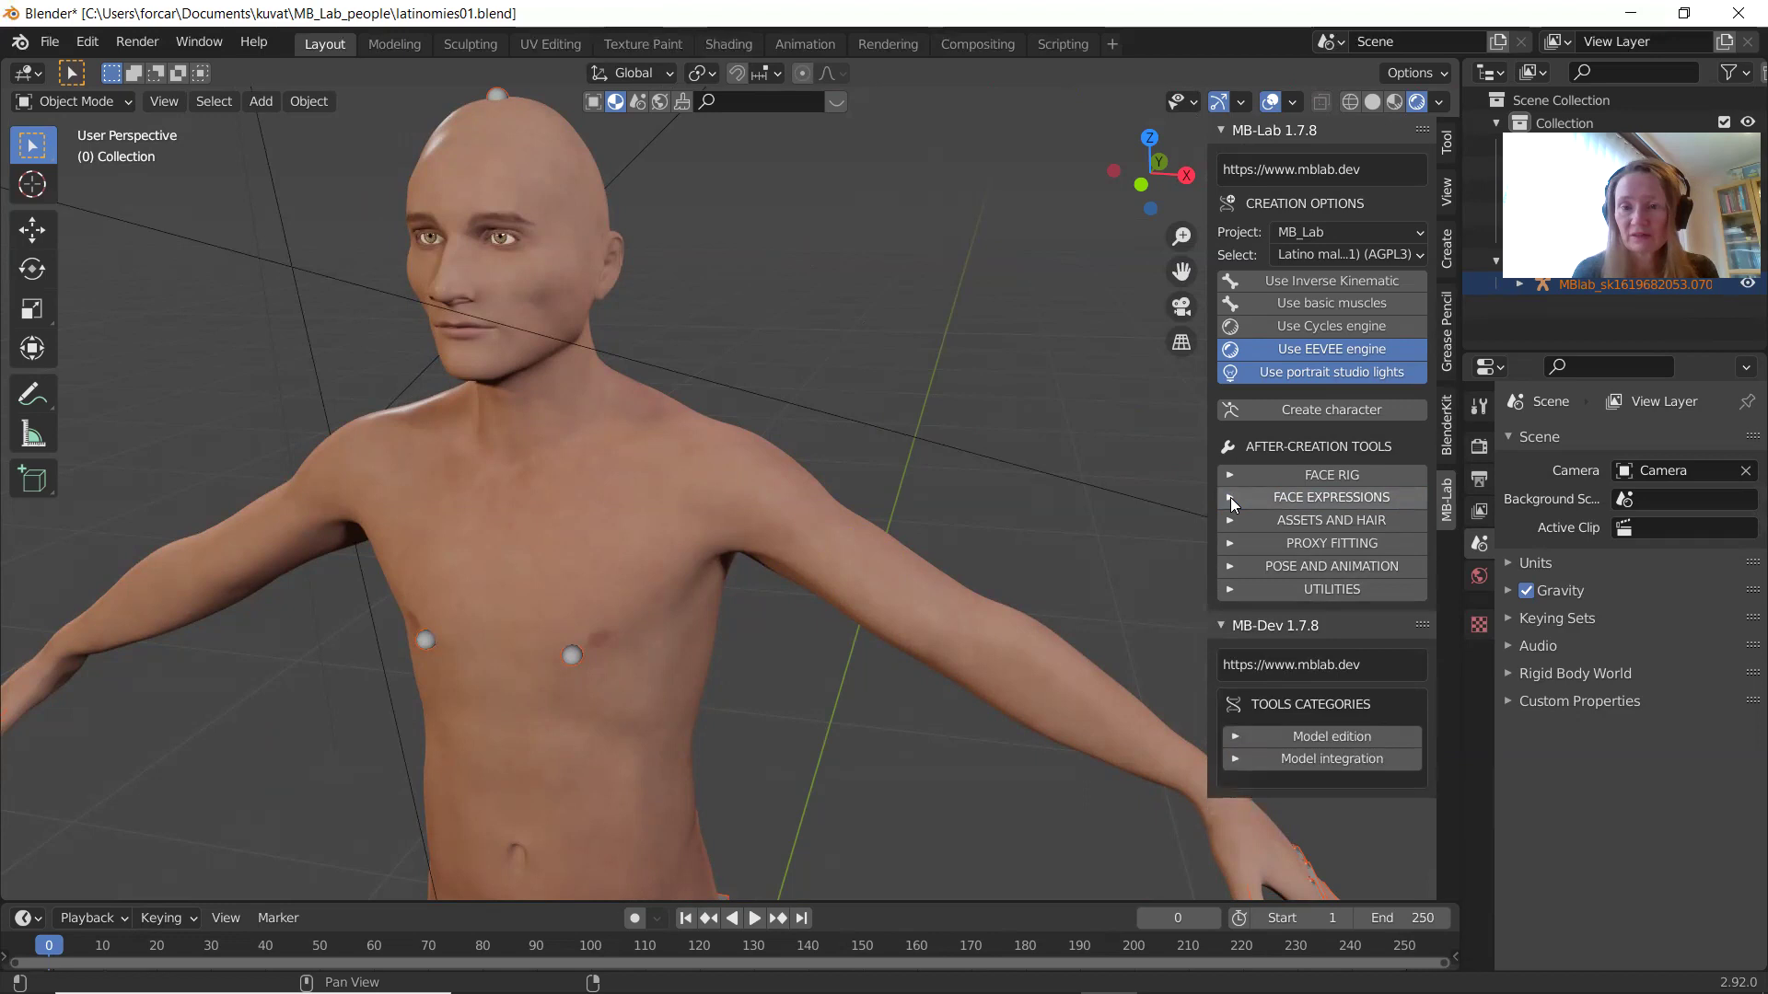
pyautogui.click(1279, 497)
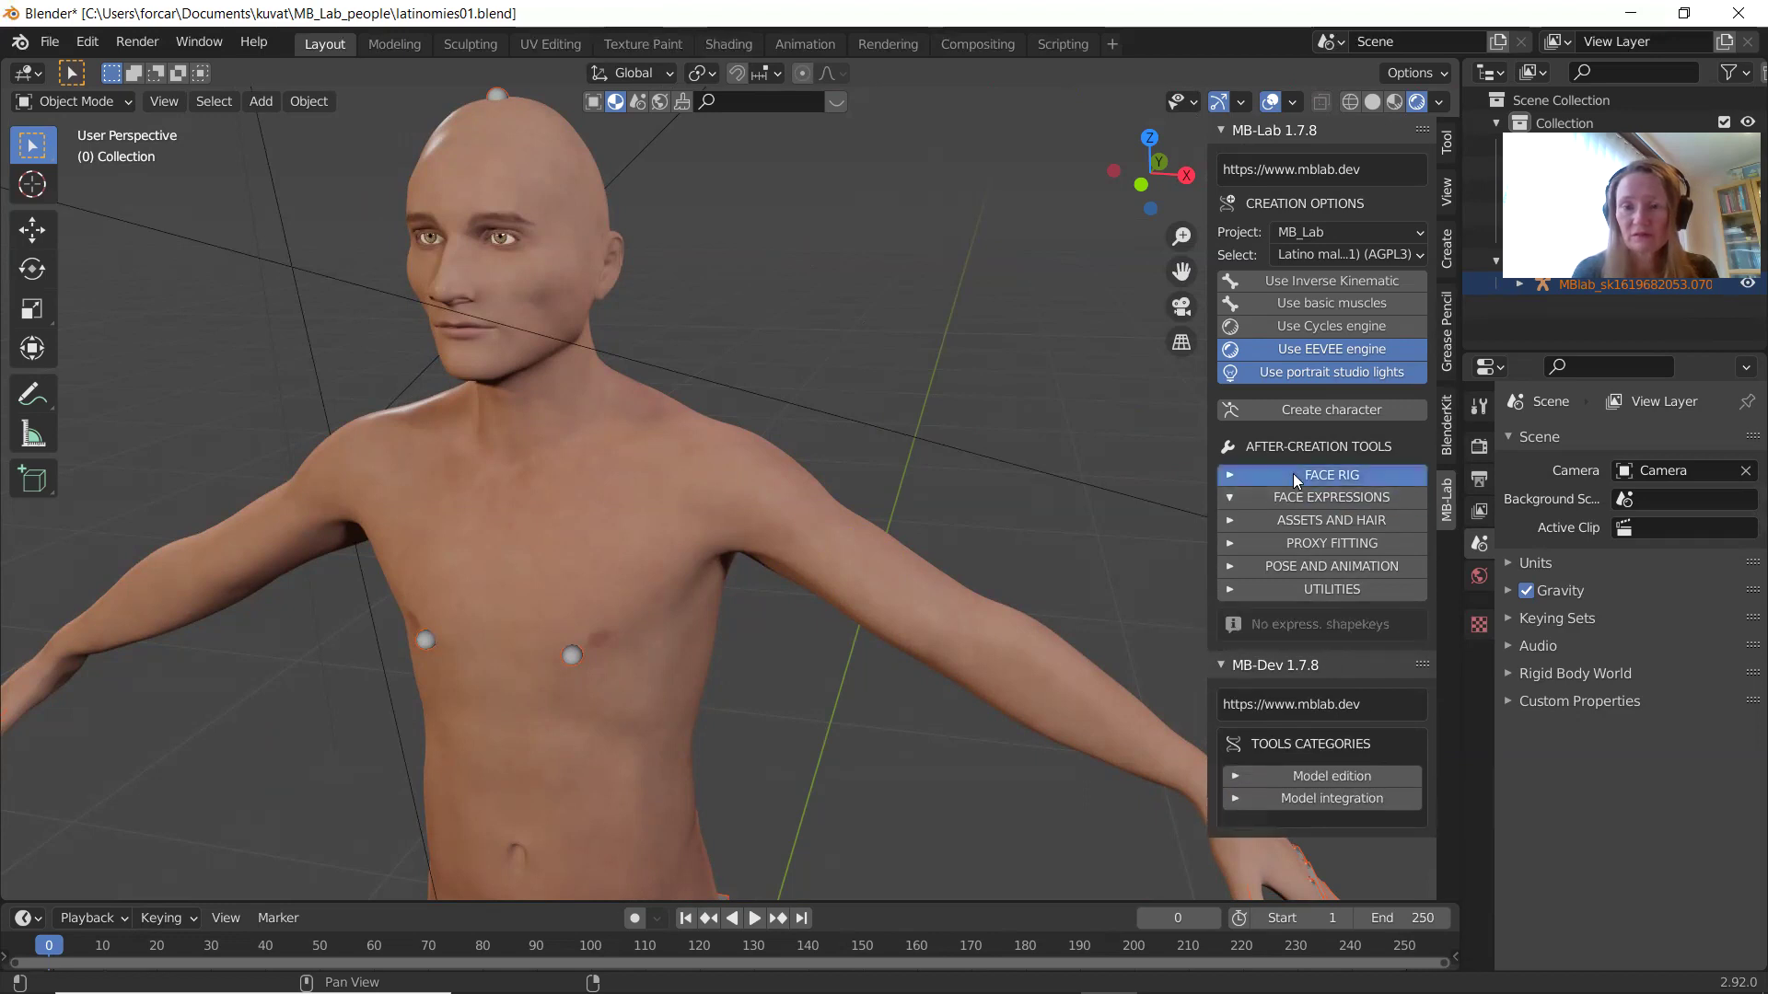
# Try to create the character's face rig again without importing the FACS rig.
pyautogui.click(1293, 473)
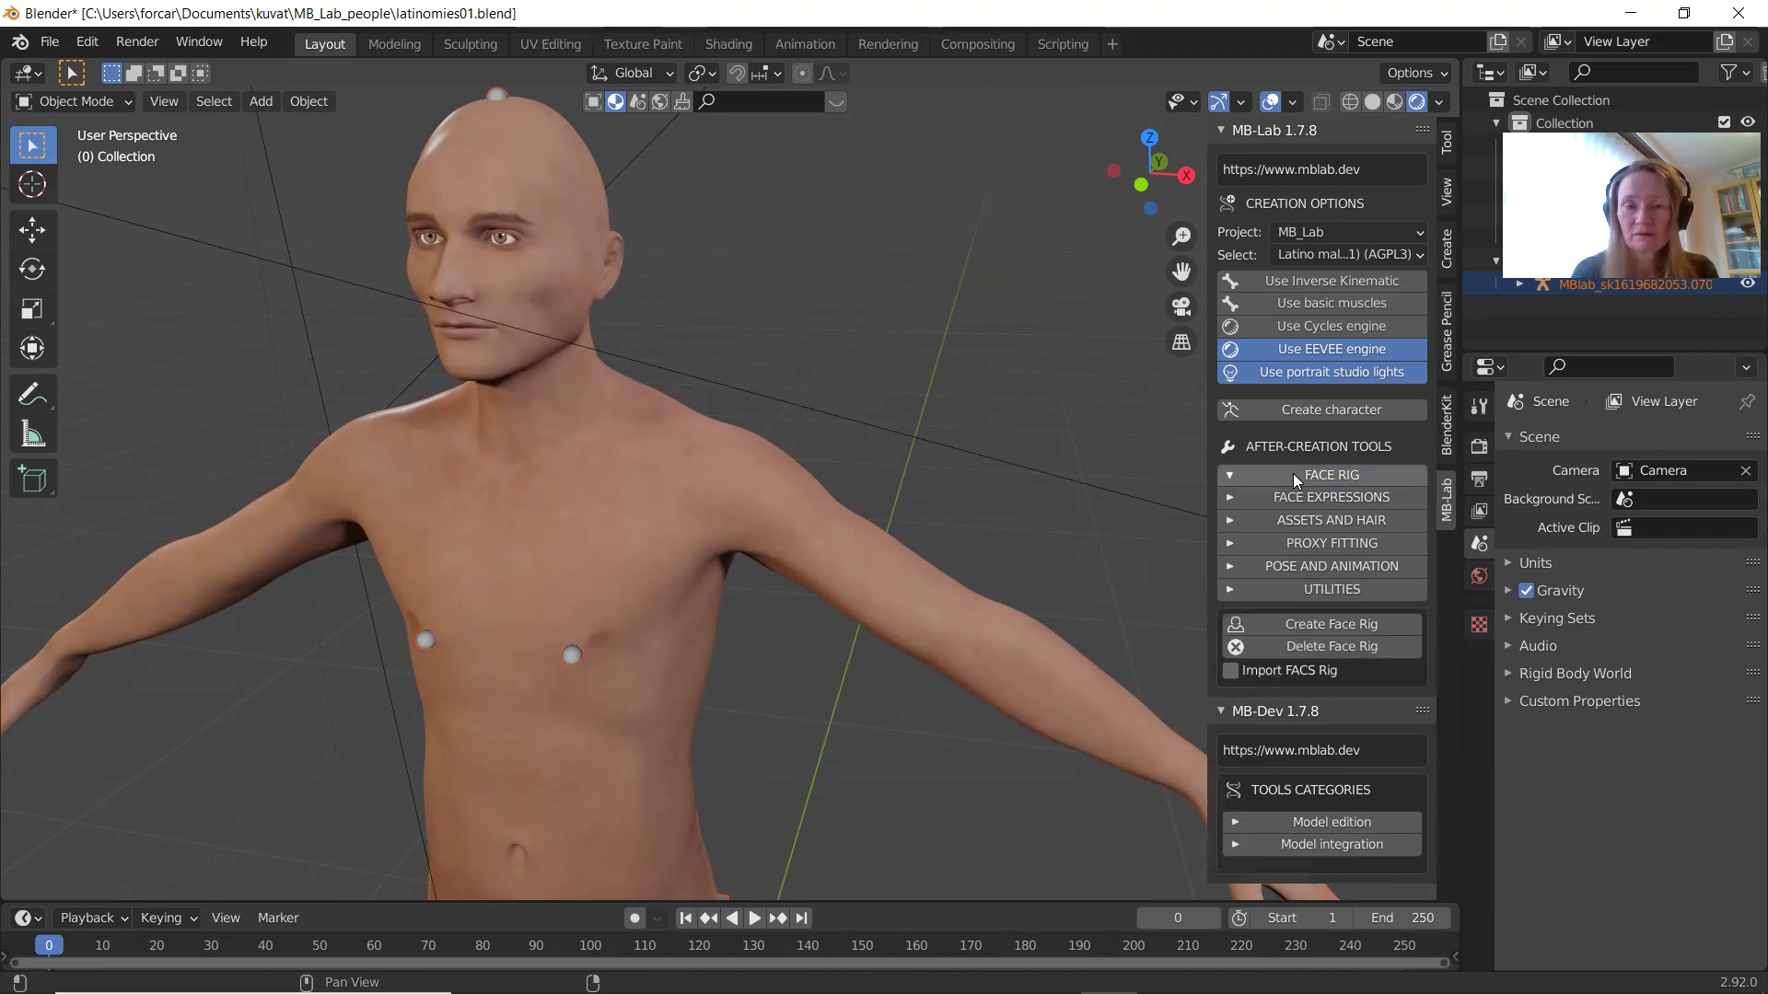
pyautogui.click(1285, 620)
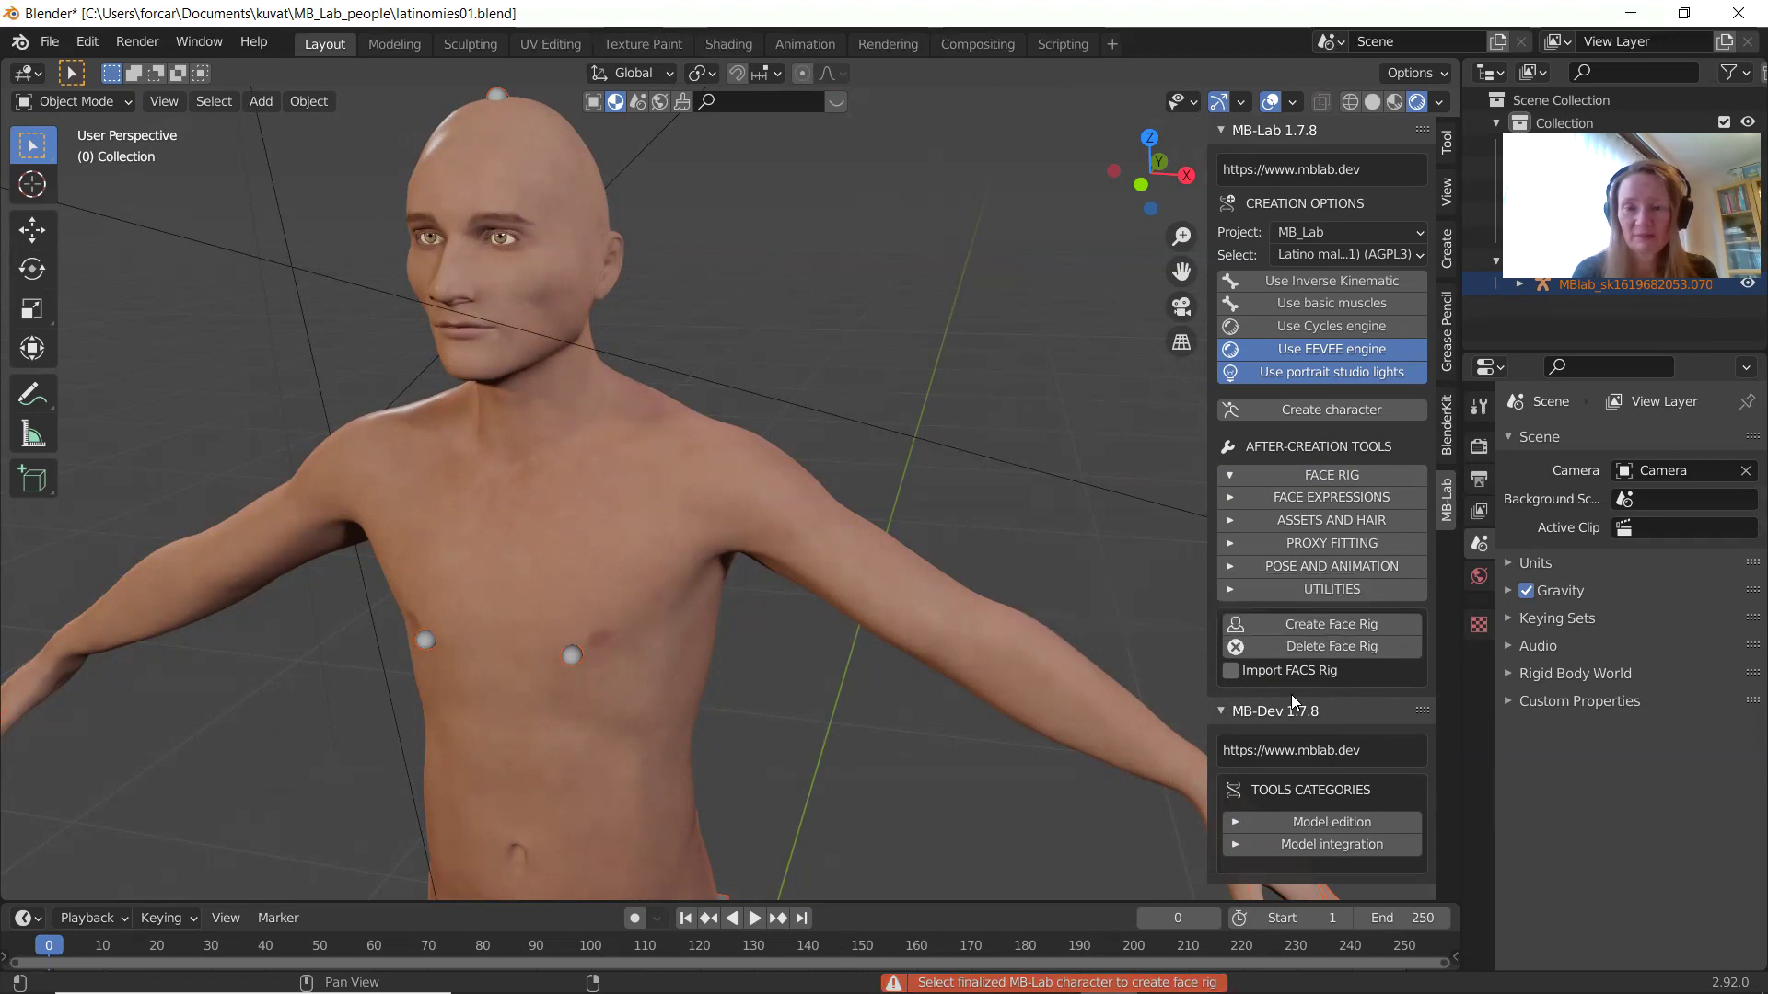
pyautogui.click(1272, 499)
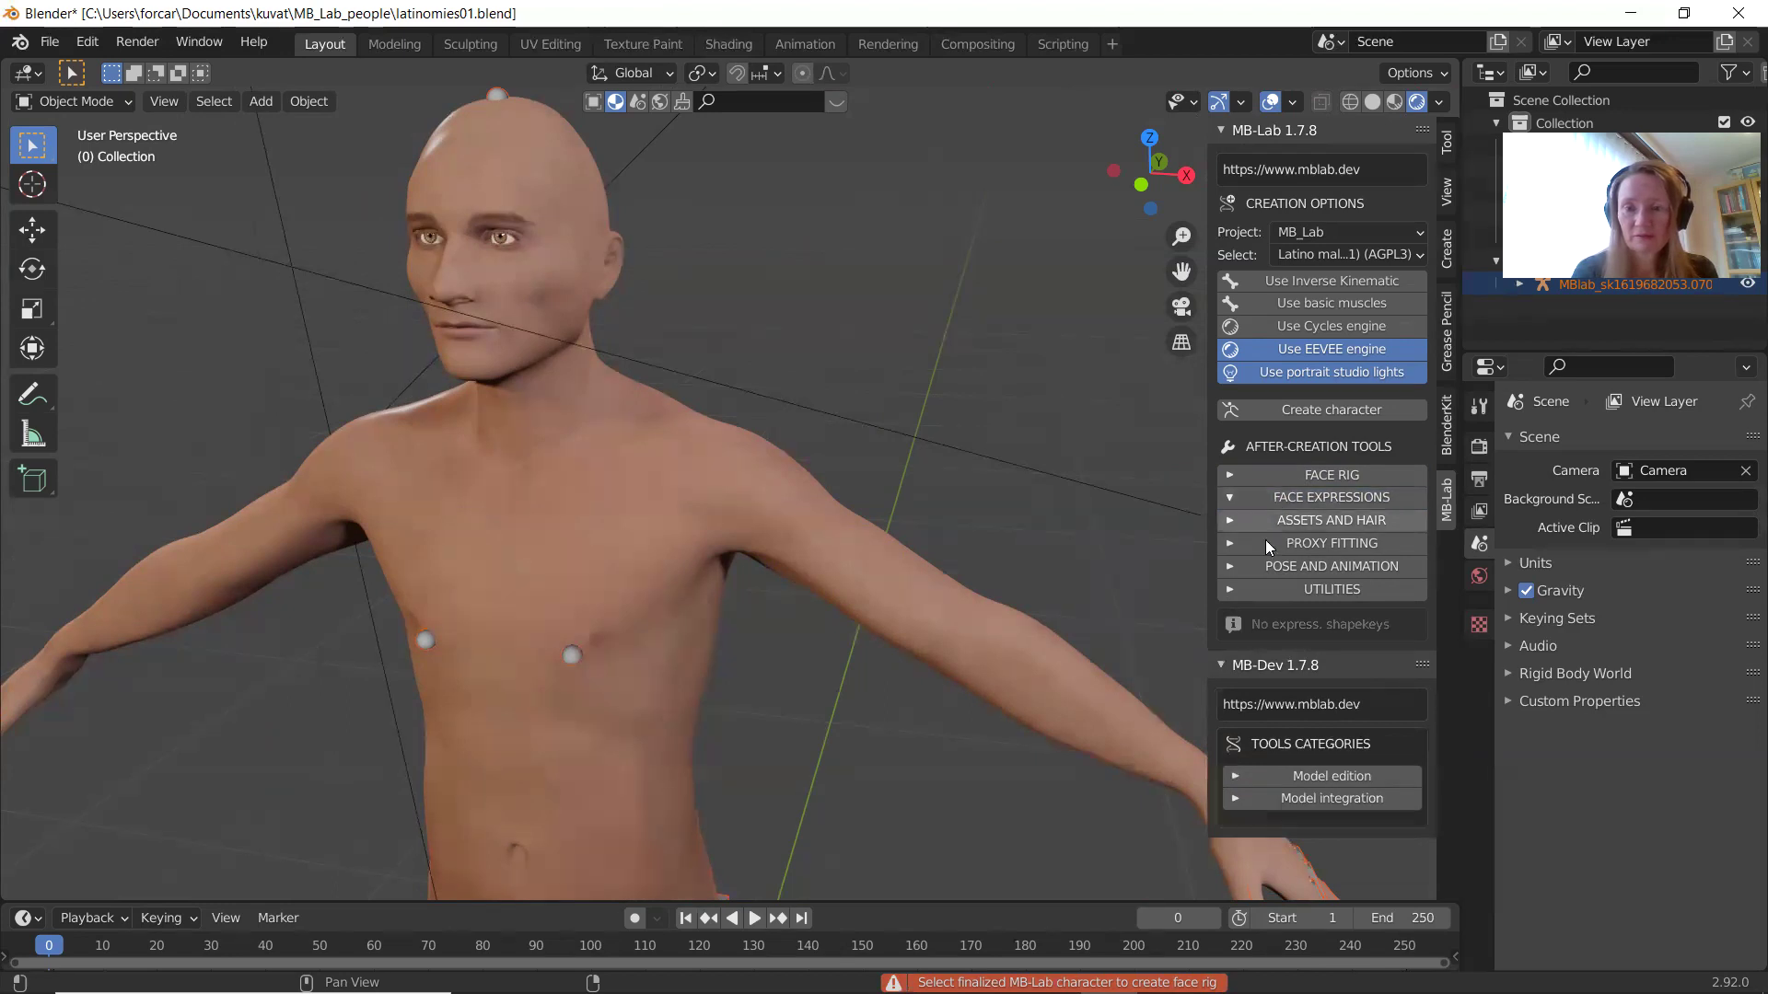
pyautogui.click(1234, 776)
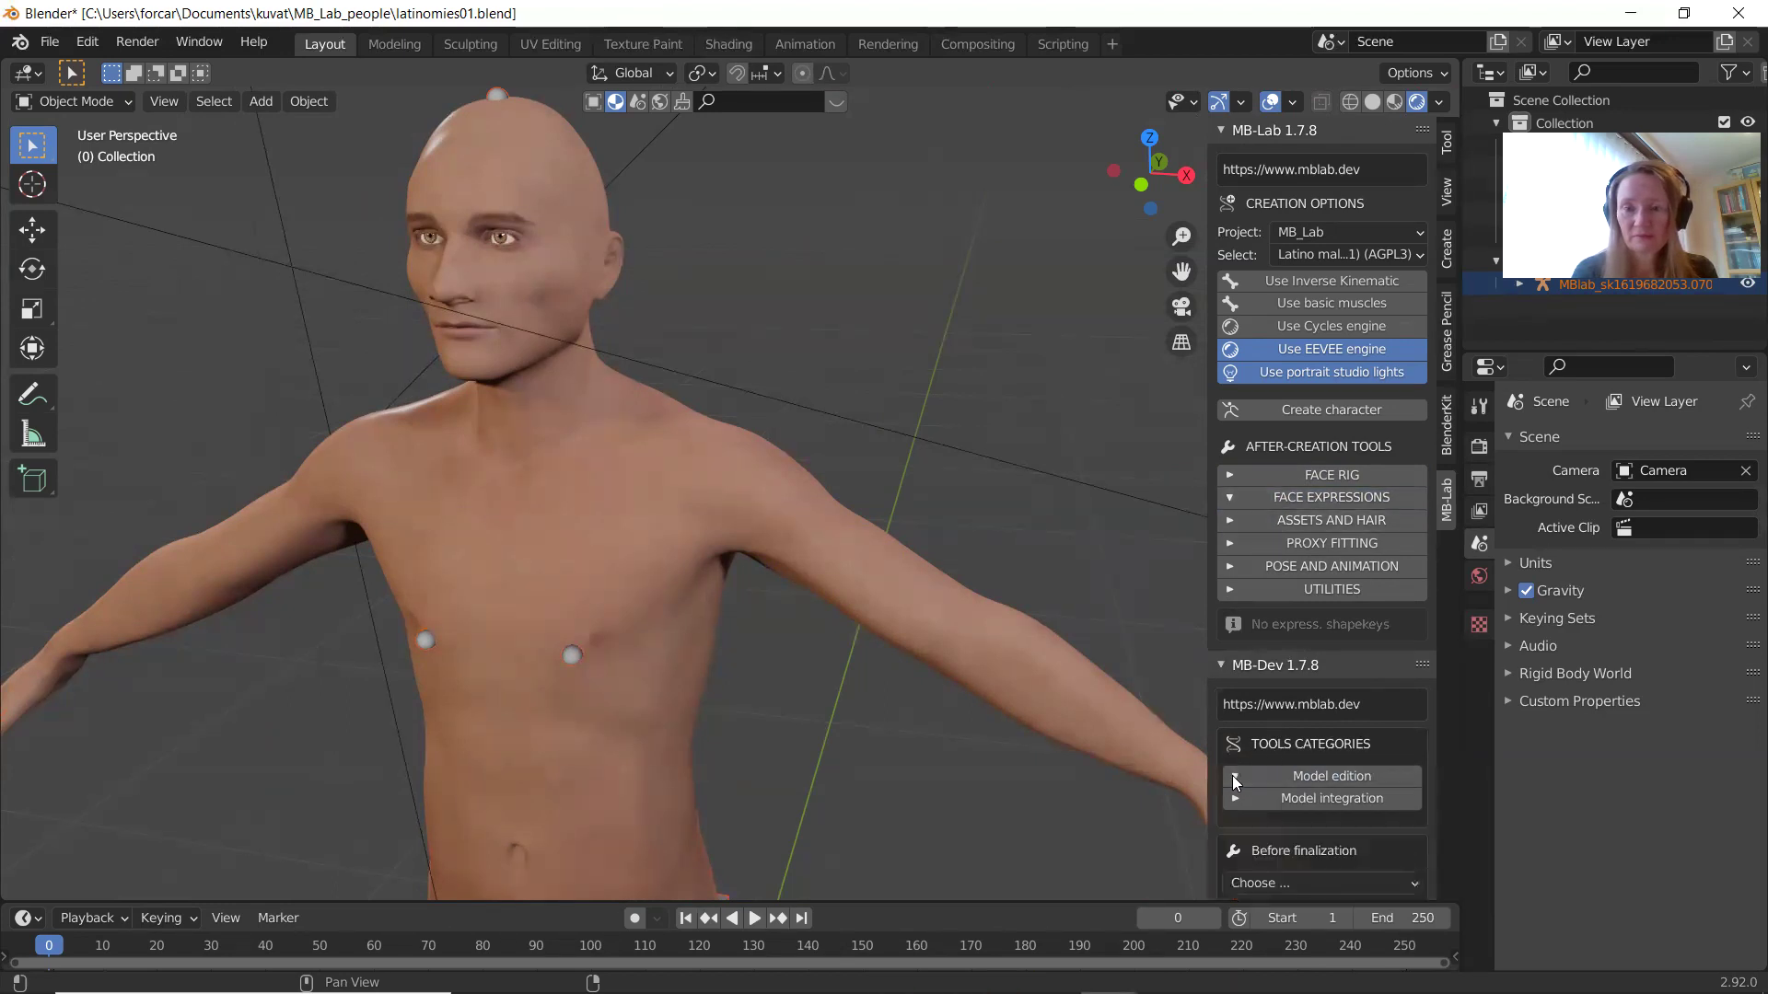
pyautogui.click(1234, 778)
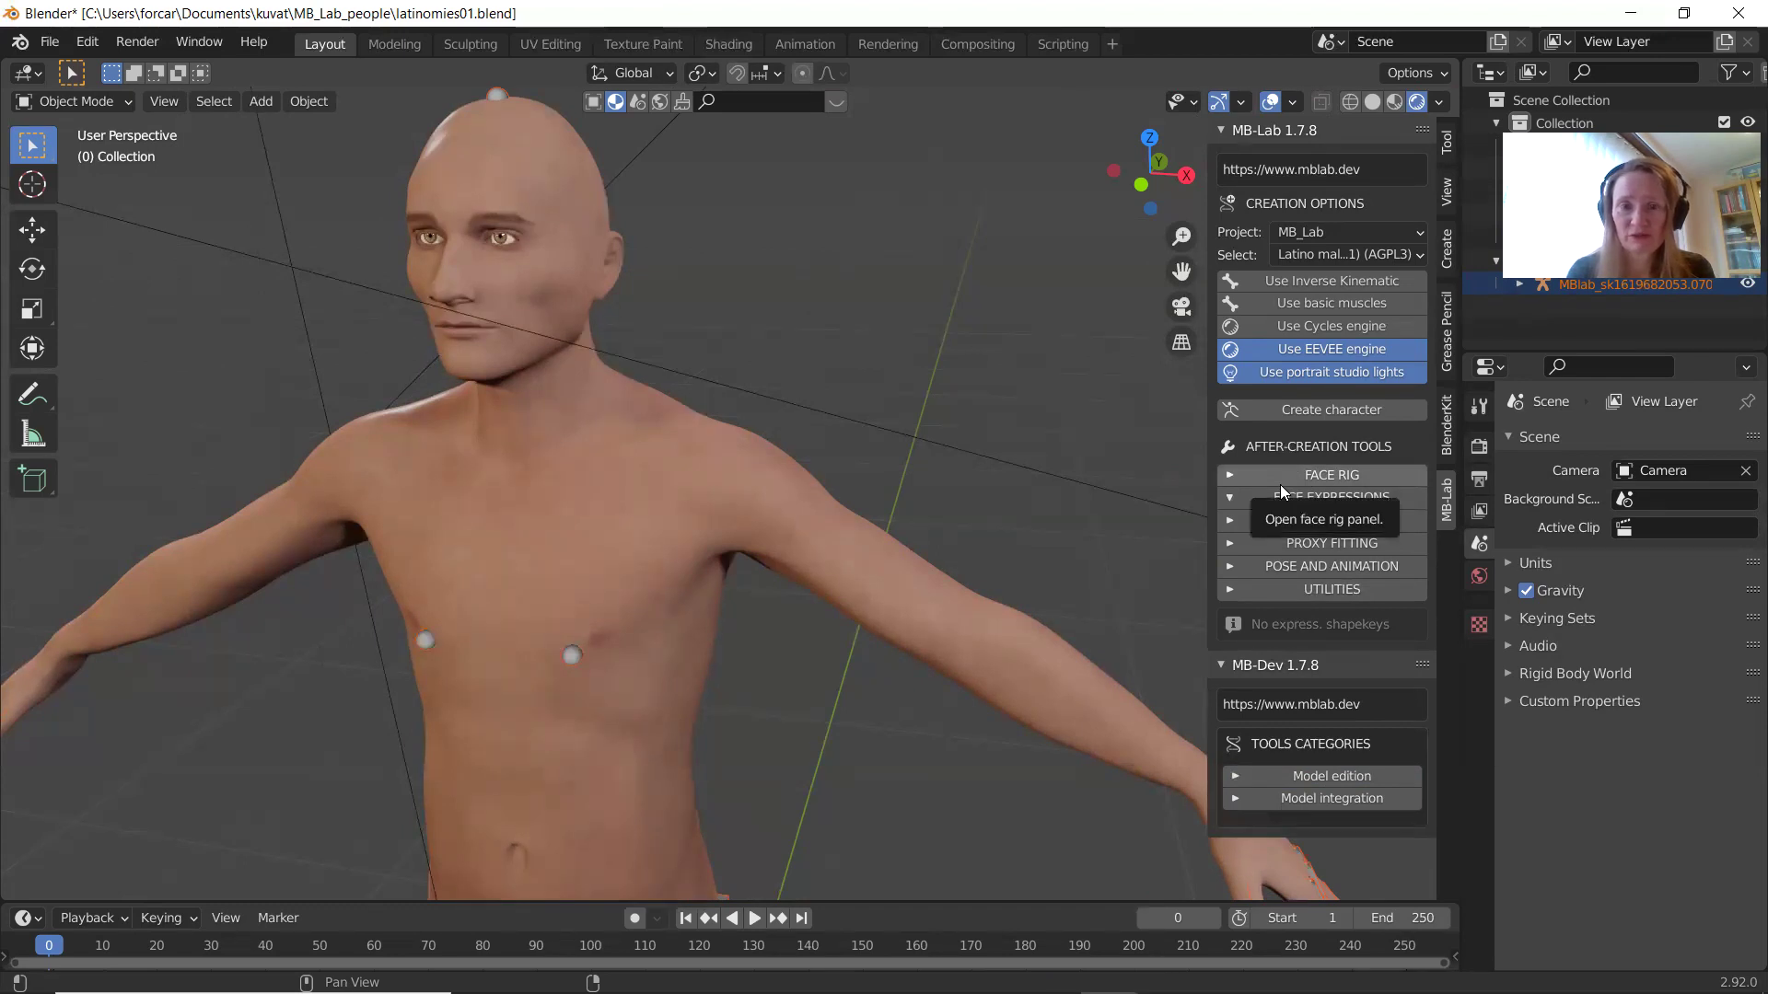
pyautogui.click(1227, 497)
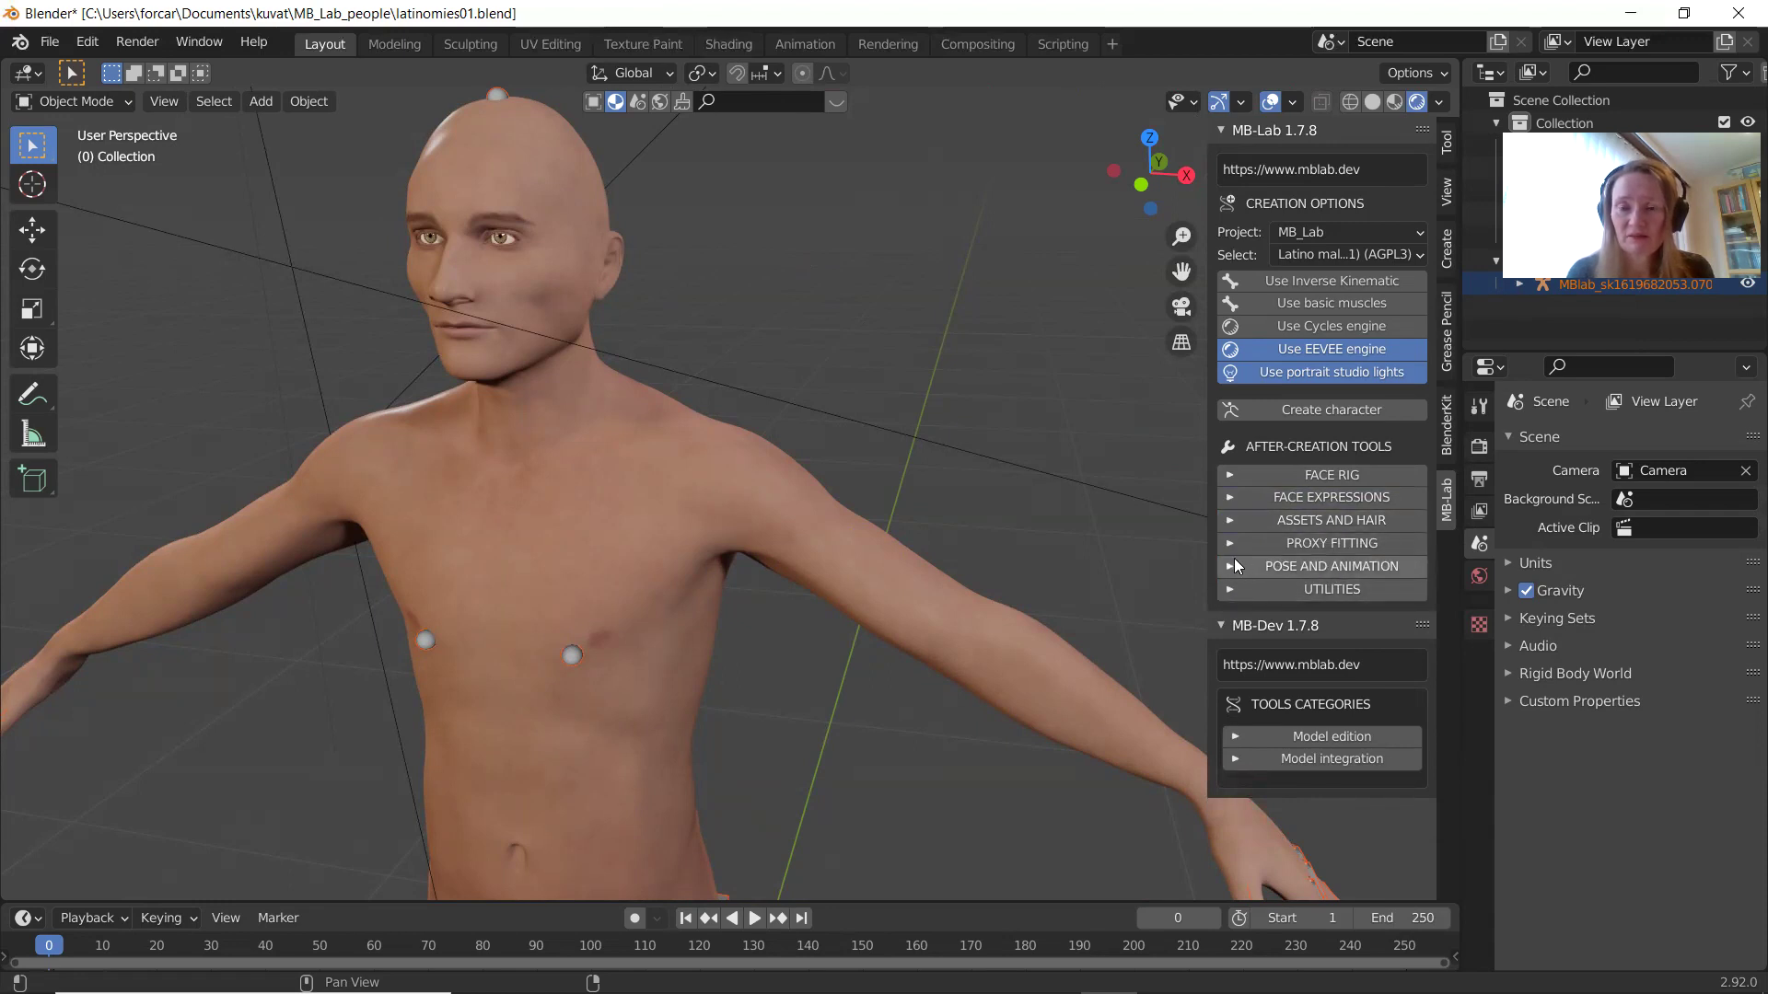
pyautogui.click(1227, 567)
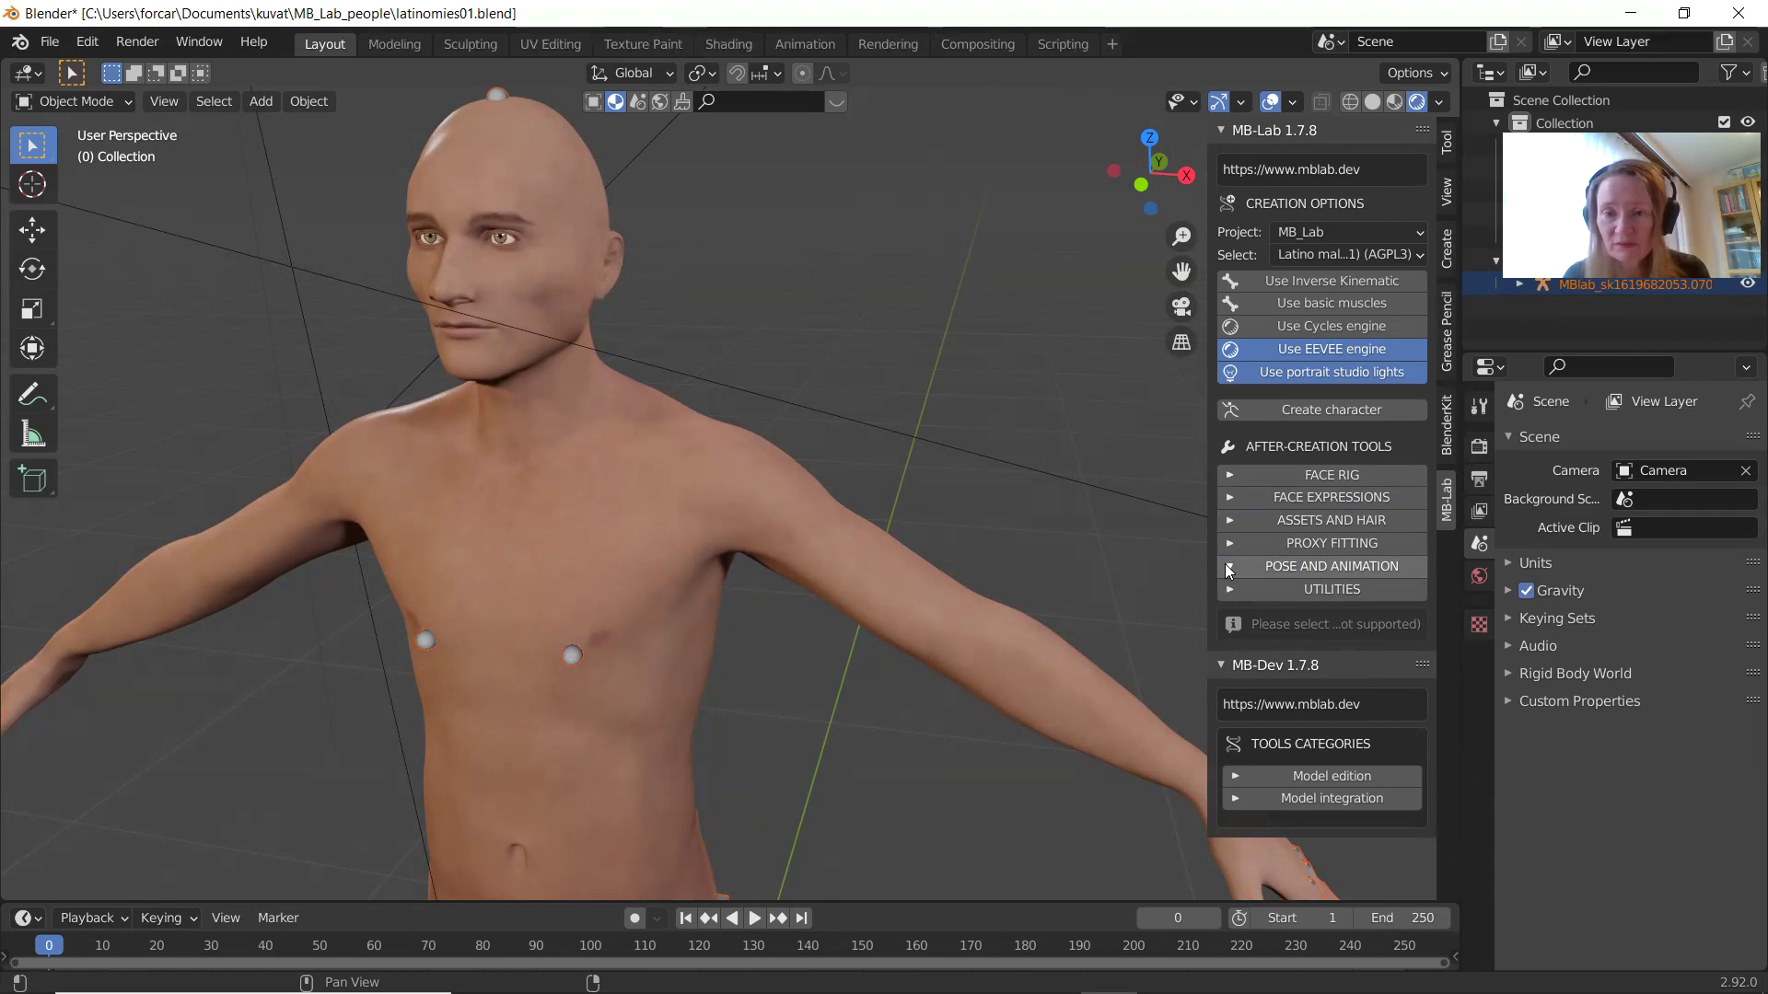
pyautogui.click(1228, 567)
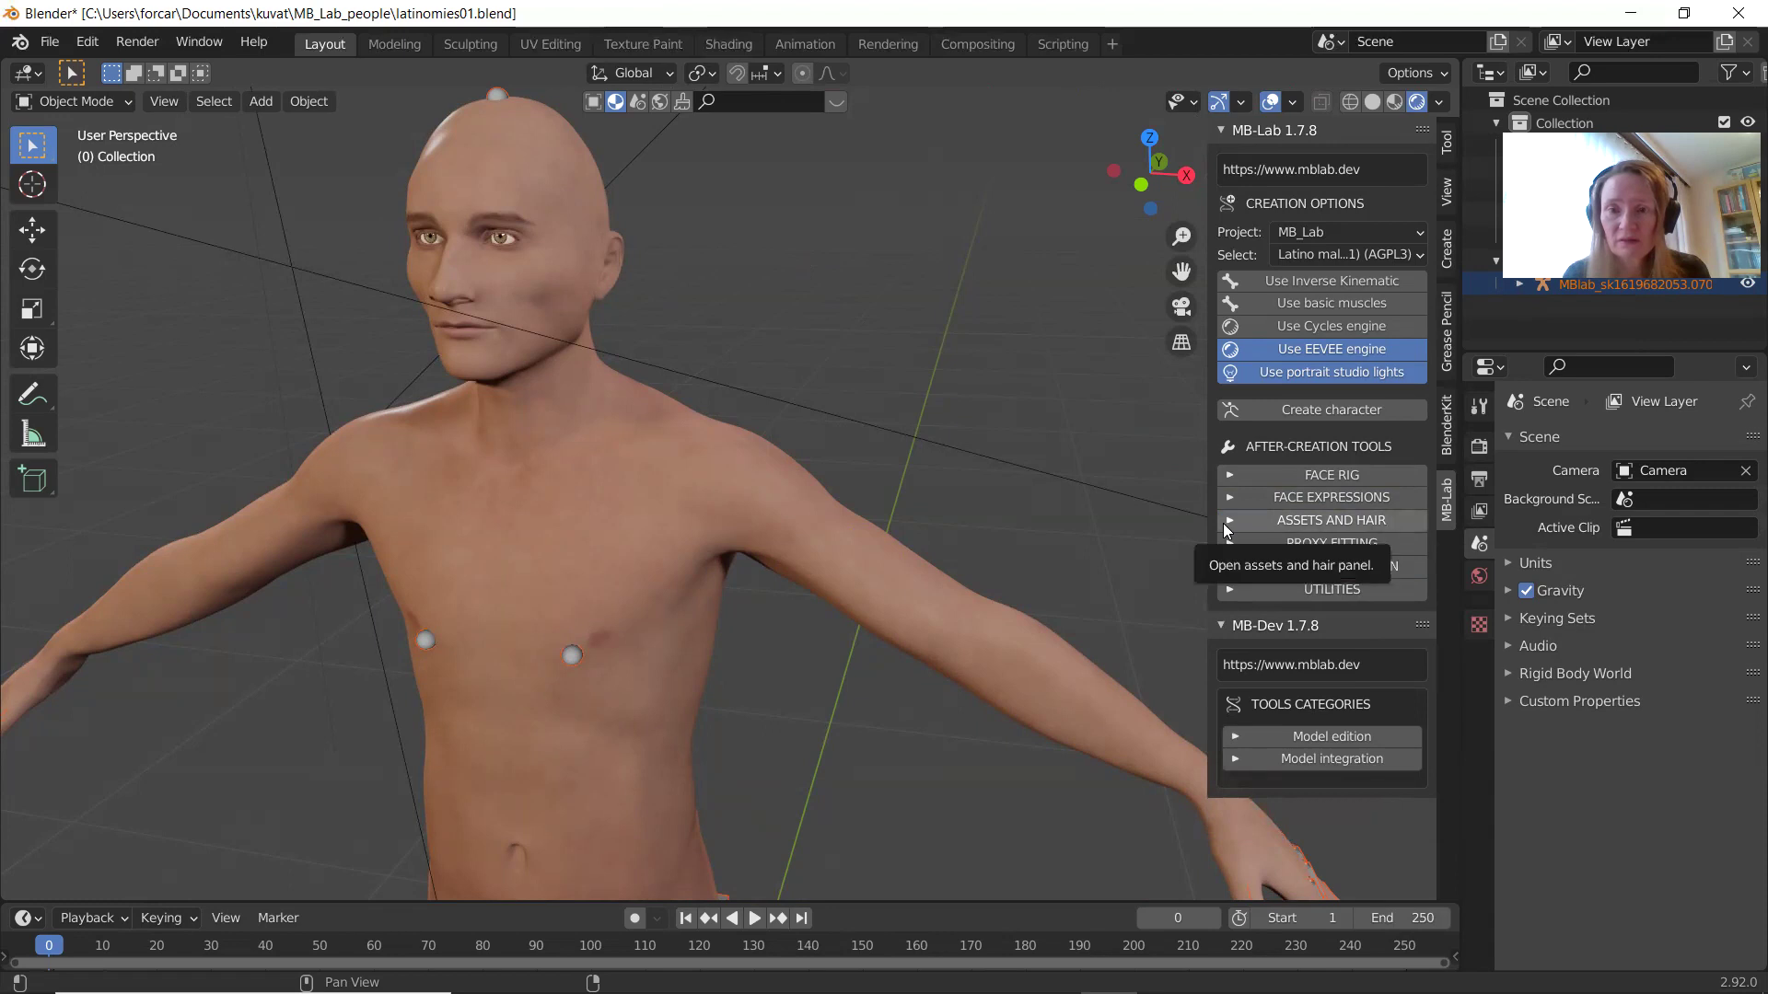
# Open the assets and hair tools and set the hair color to Brunette.
pyautogui.click(1228, 529)
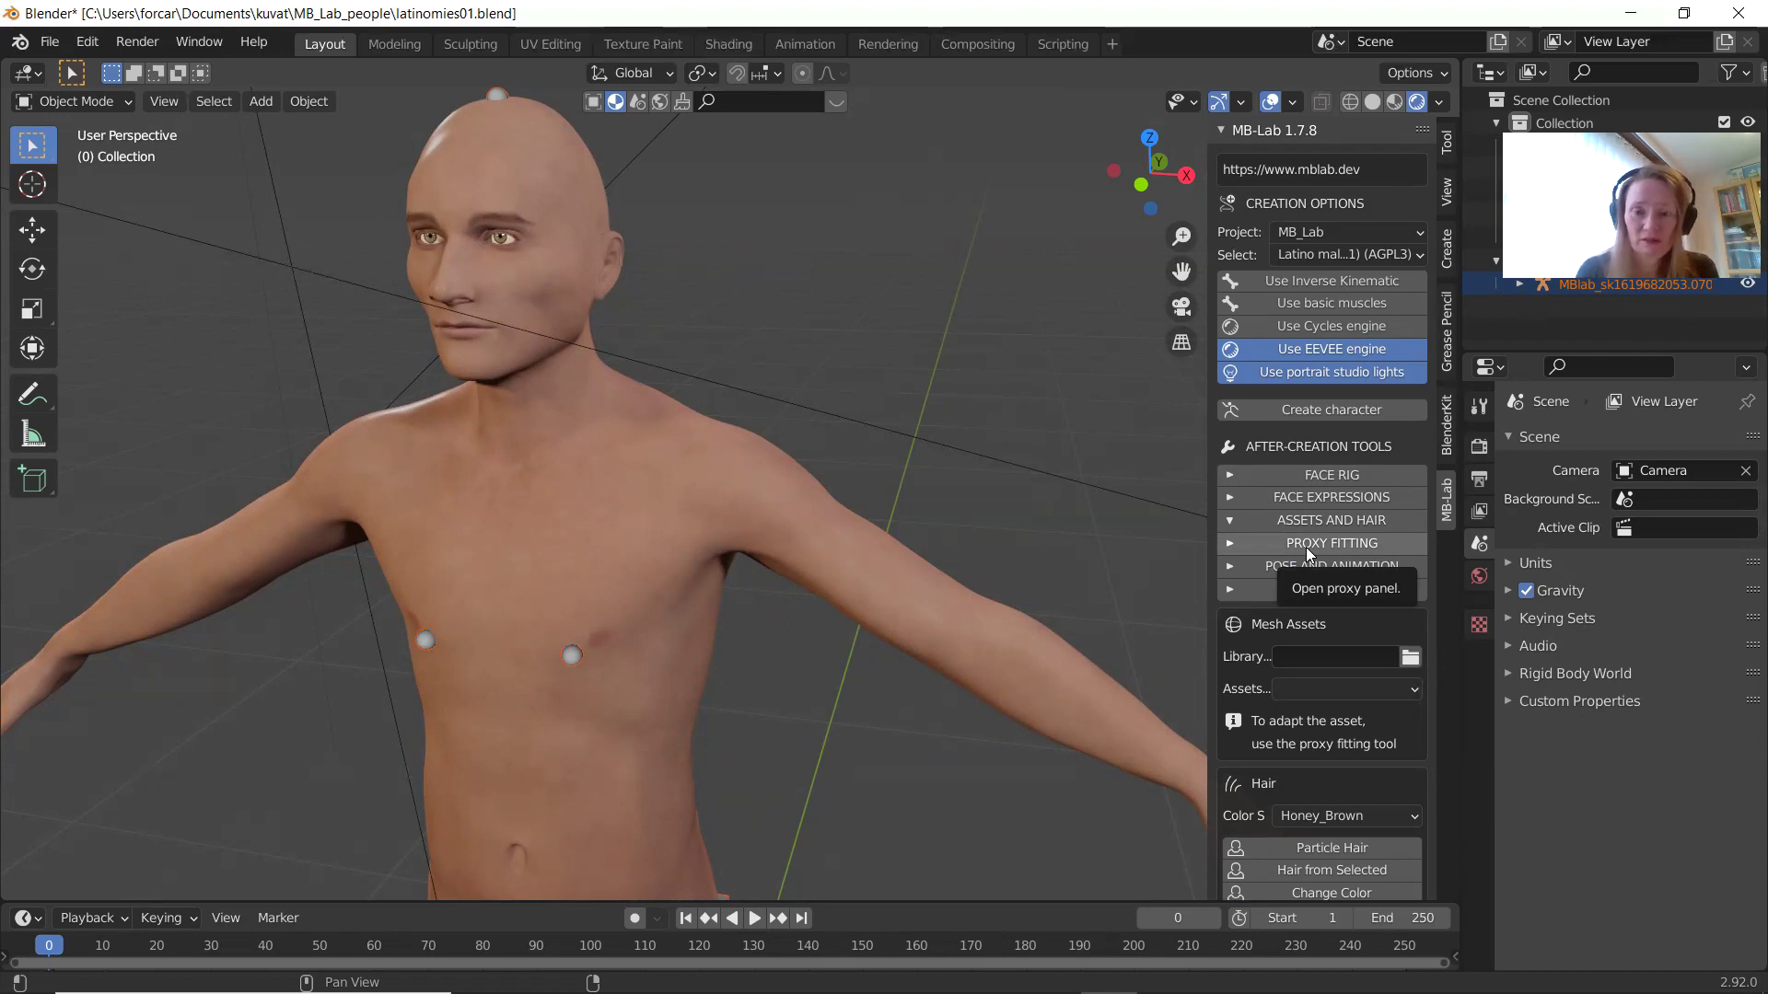
pyautogui.scroll(-4, 1306, 547)
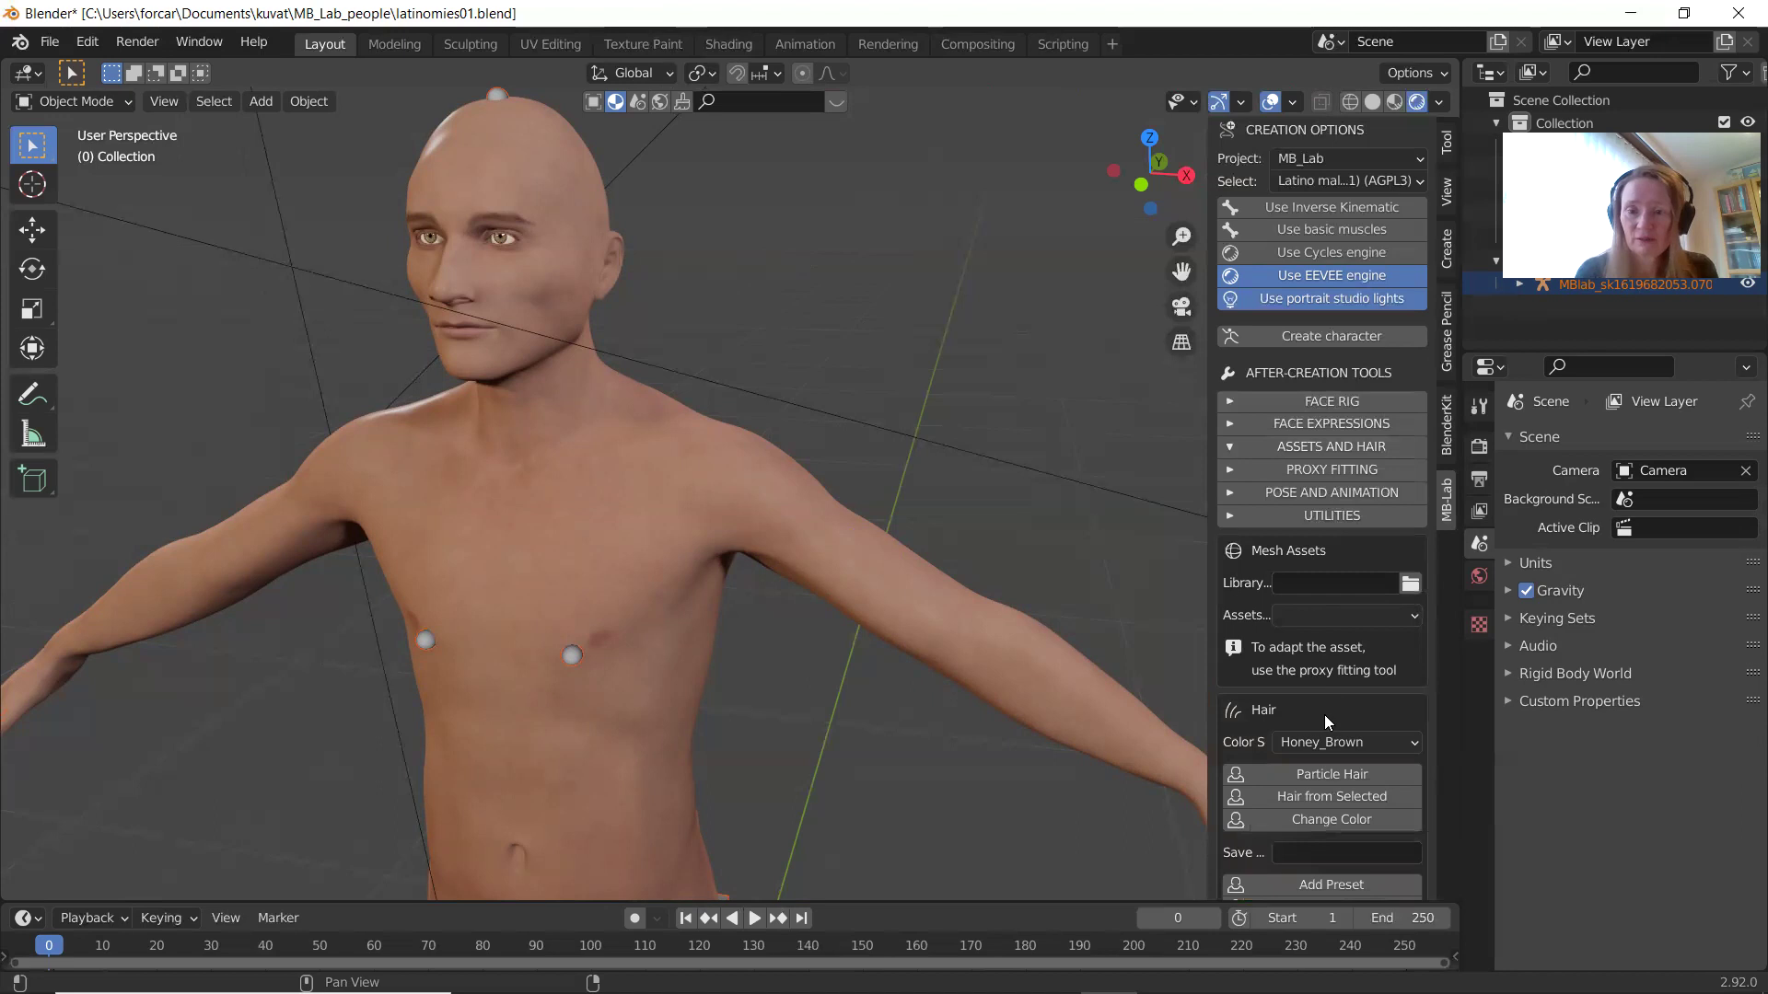
pyautogui.scroll(-1, 1324, 715)
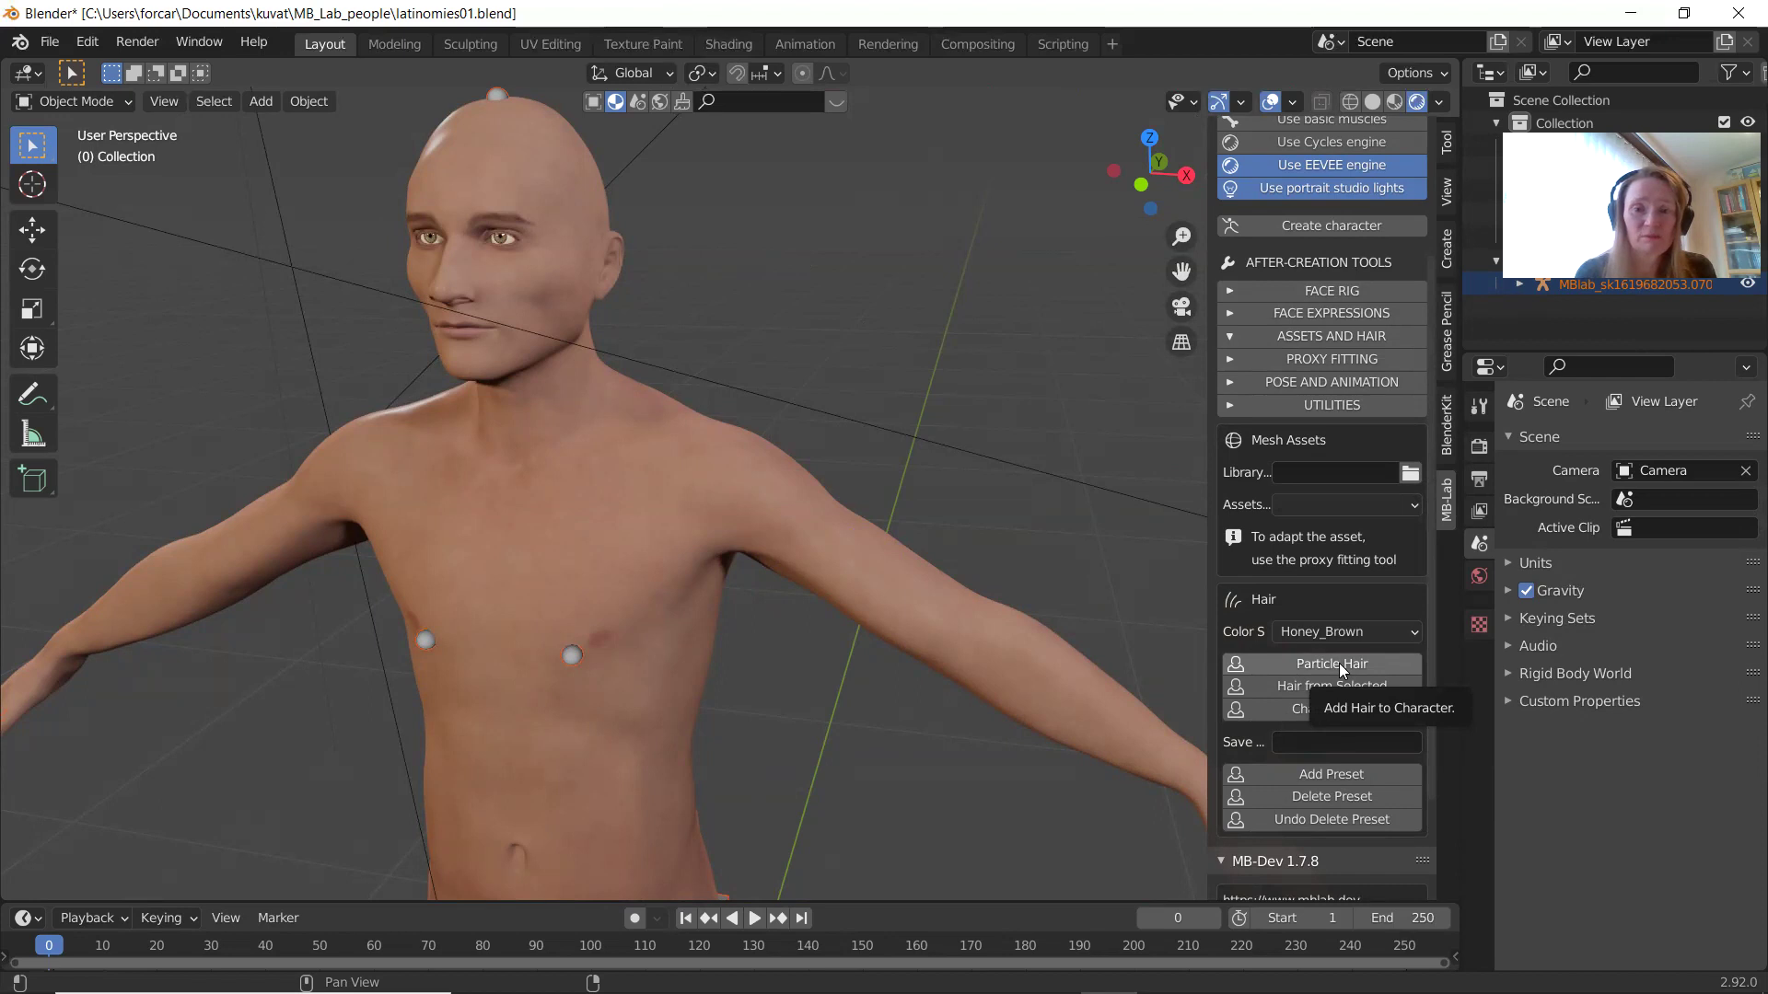
pyautogui.click(1396, 631)
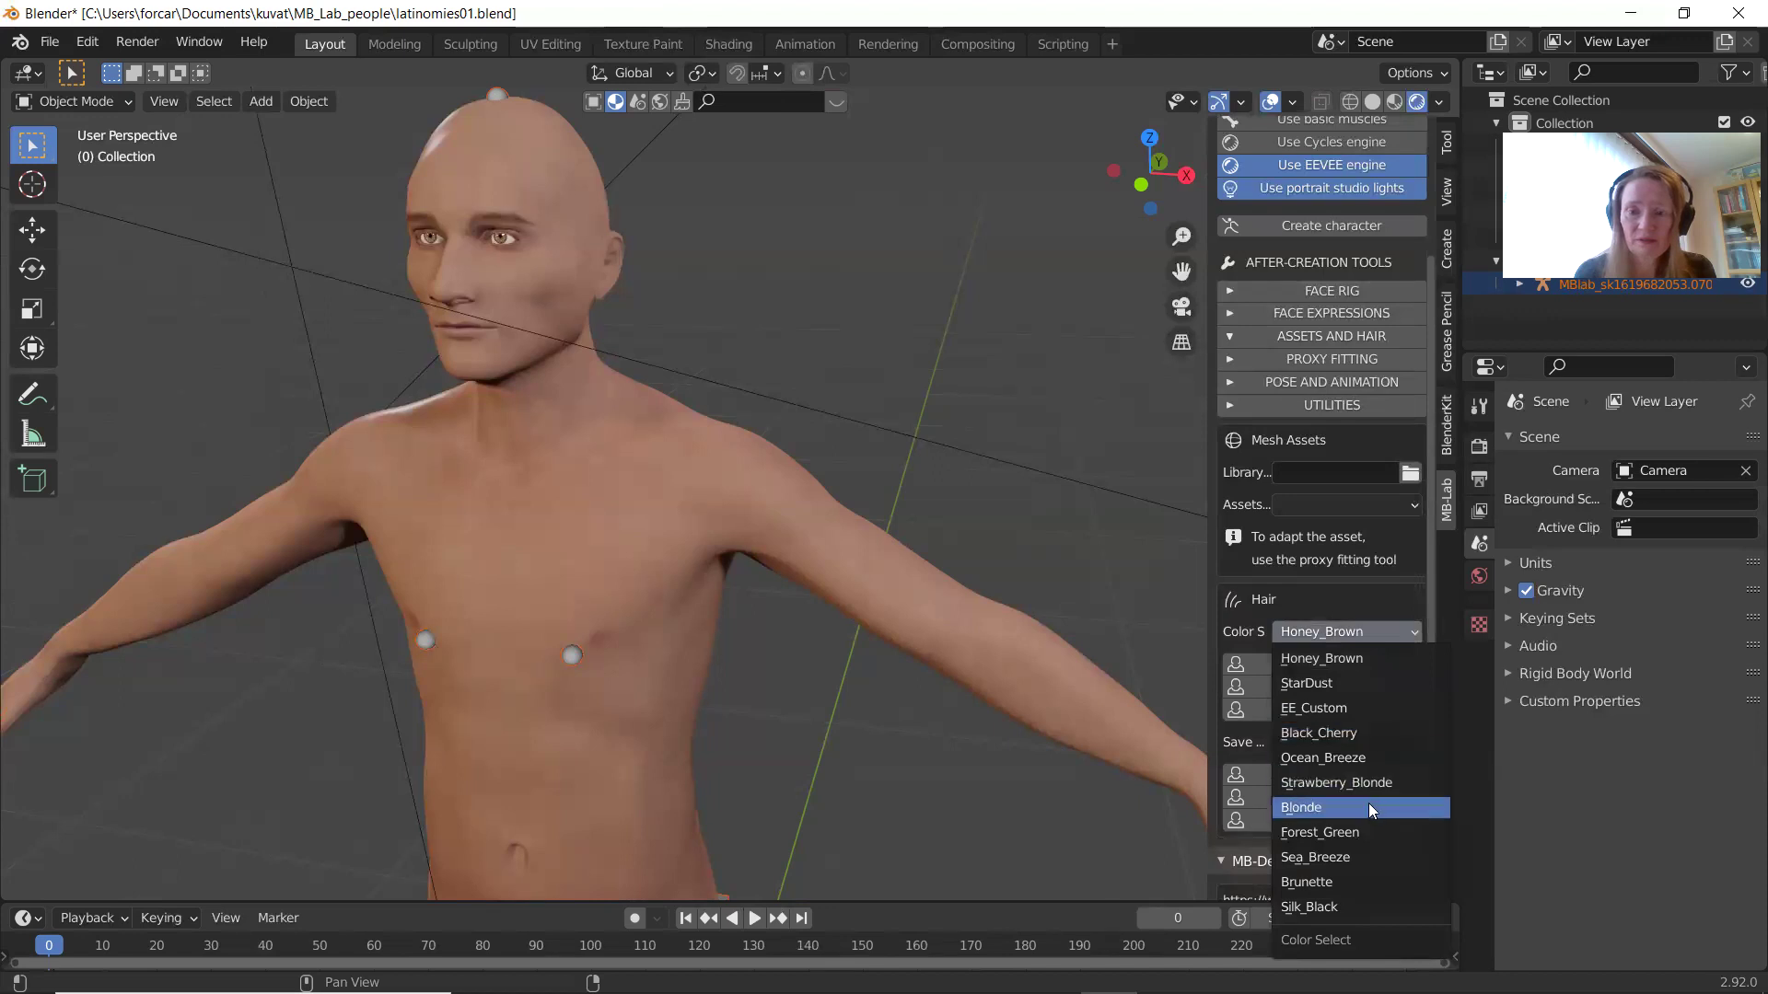
pyautogui.click(1377, 882)
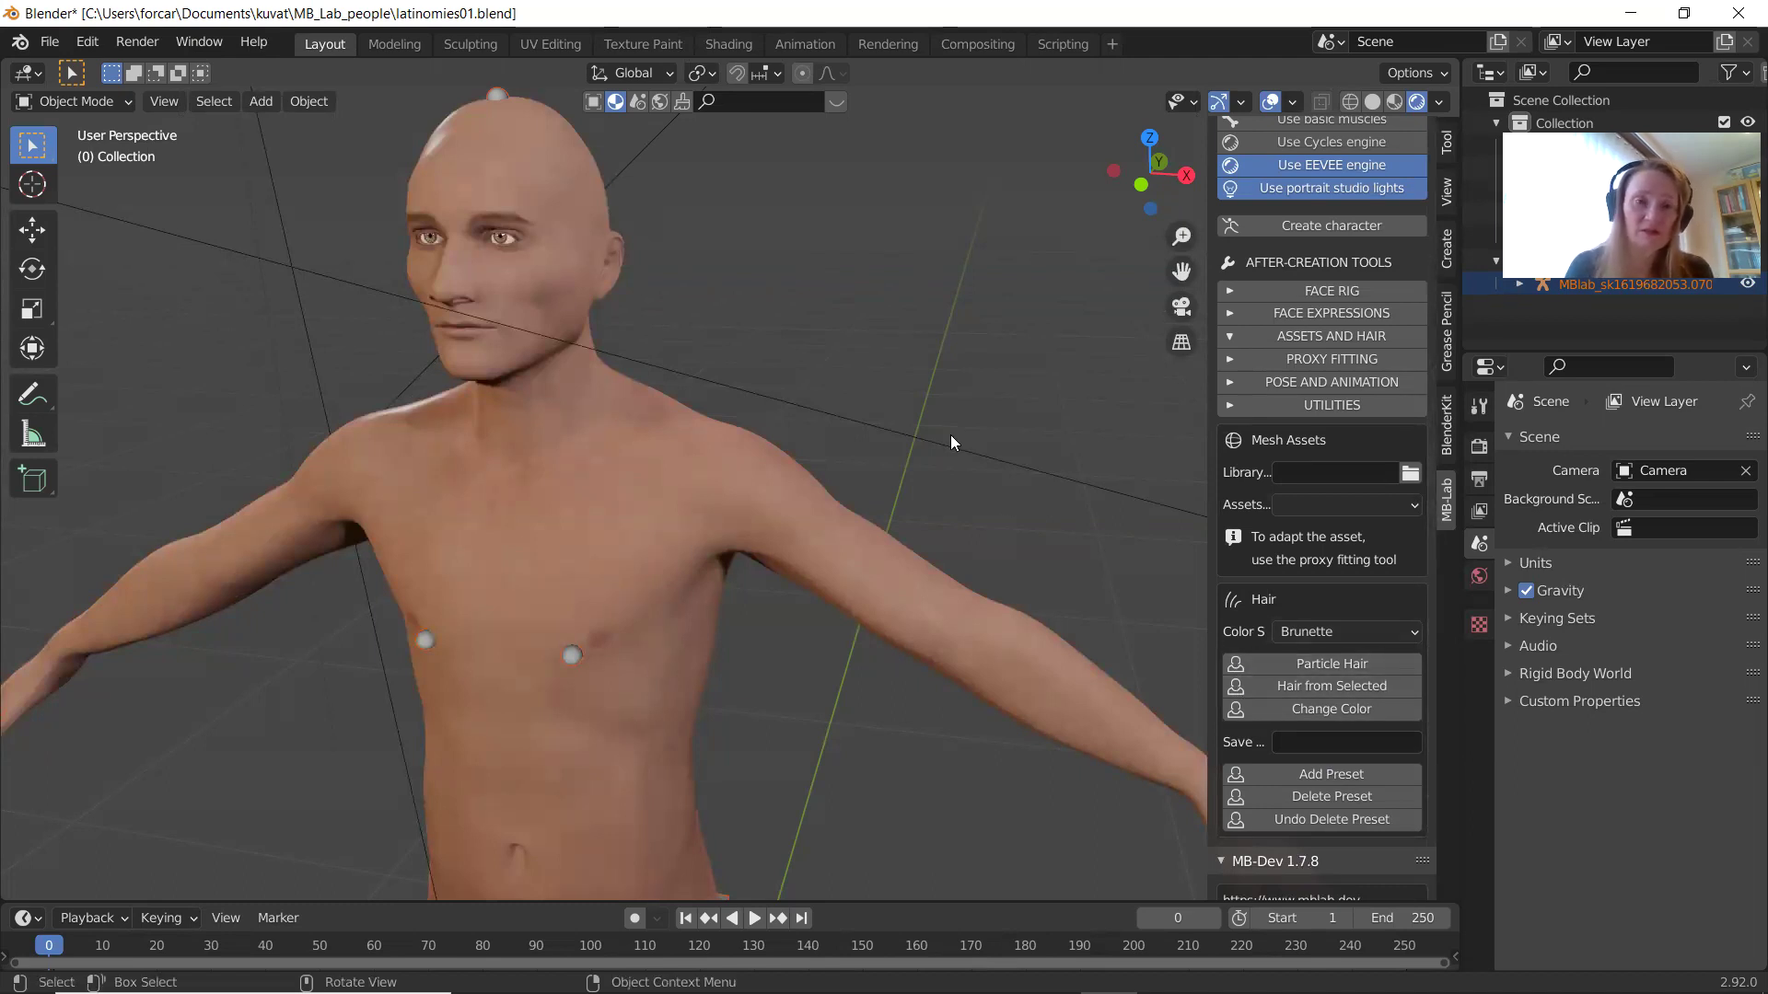
# Show the model in solid shading, put the body mesh in Edit Mode with face selection, and clear the selection.
pyautogui.click(1372, 101)
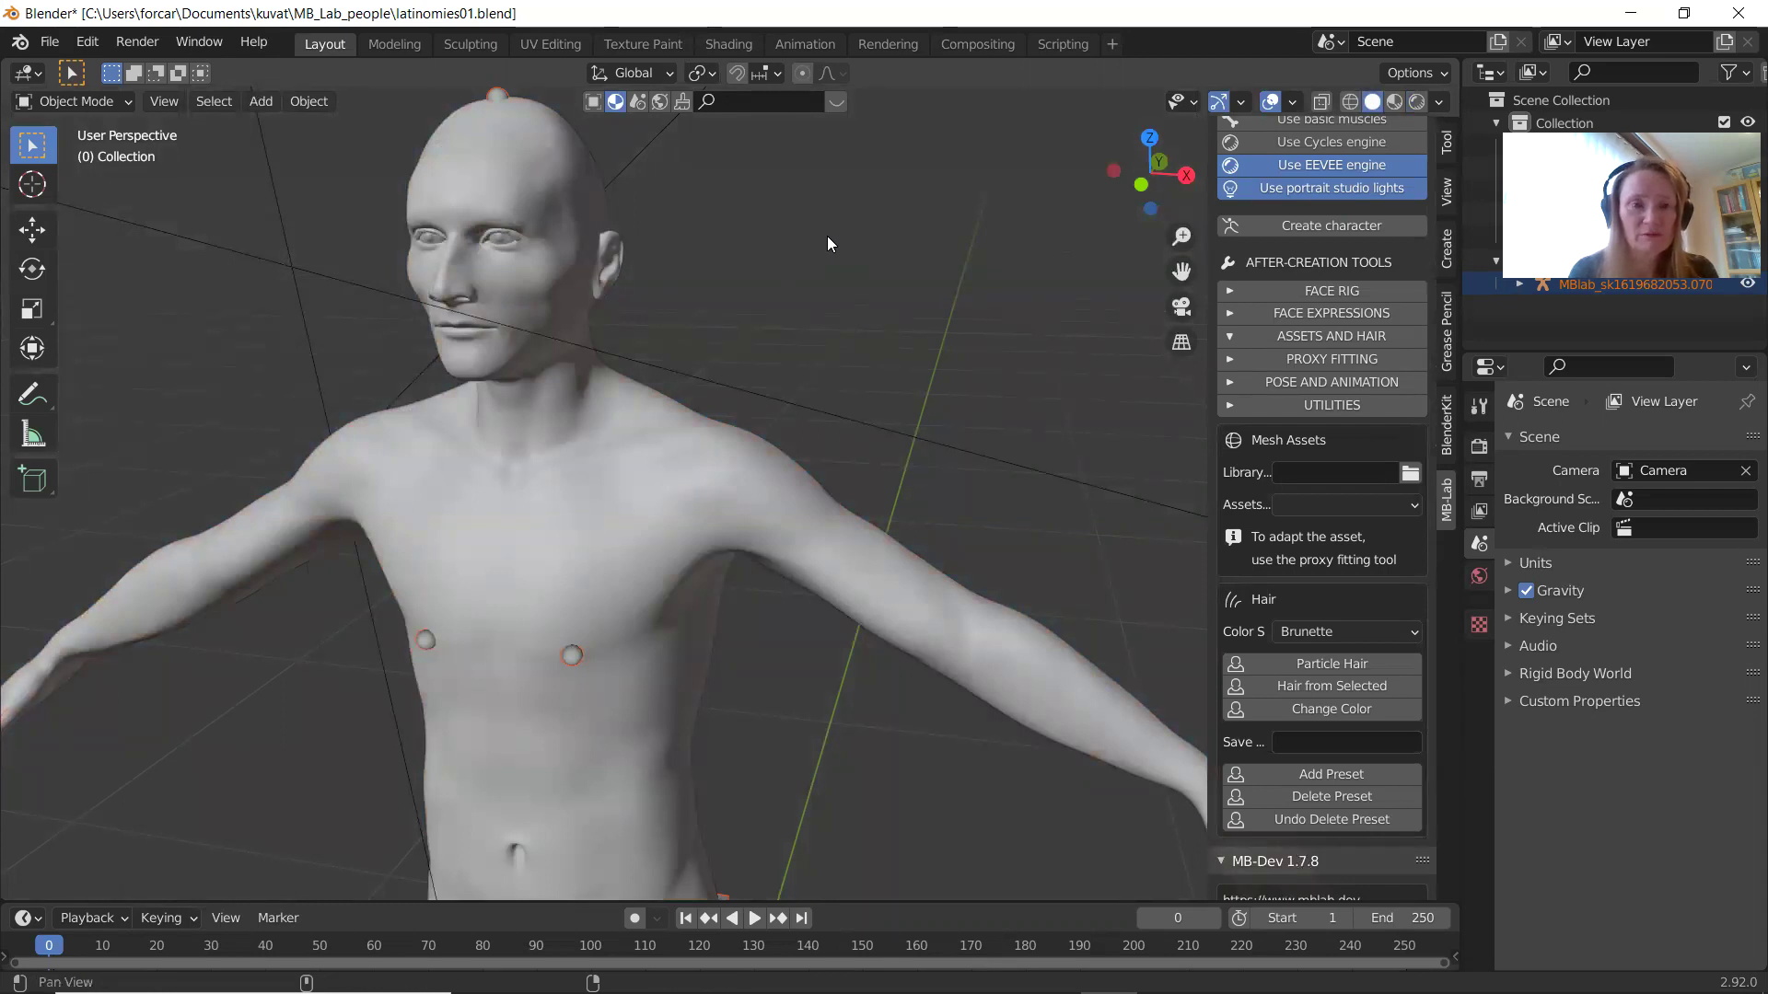
pyautogui.keyDown('shift'); pyautogui.moveTo(827, 235); pyautogui.dragTo(875, 306, button='middle'); pyautogui.keyUp('shift')
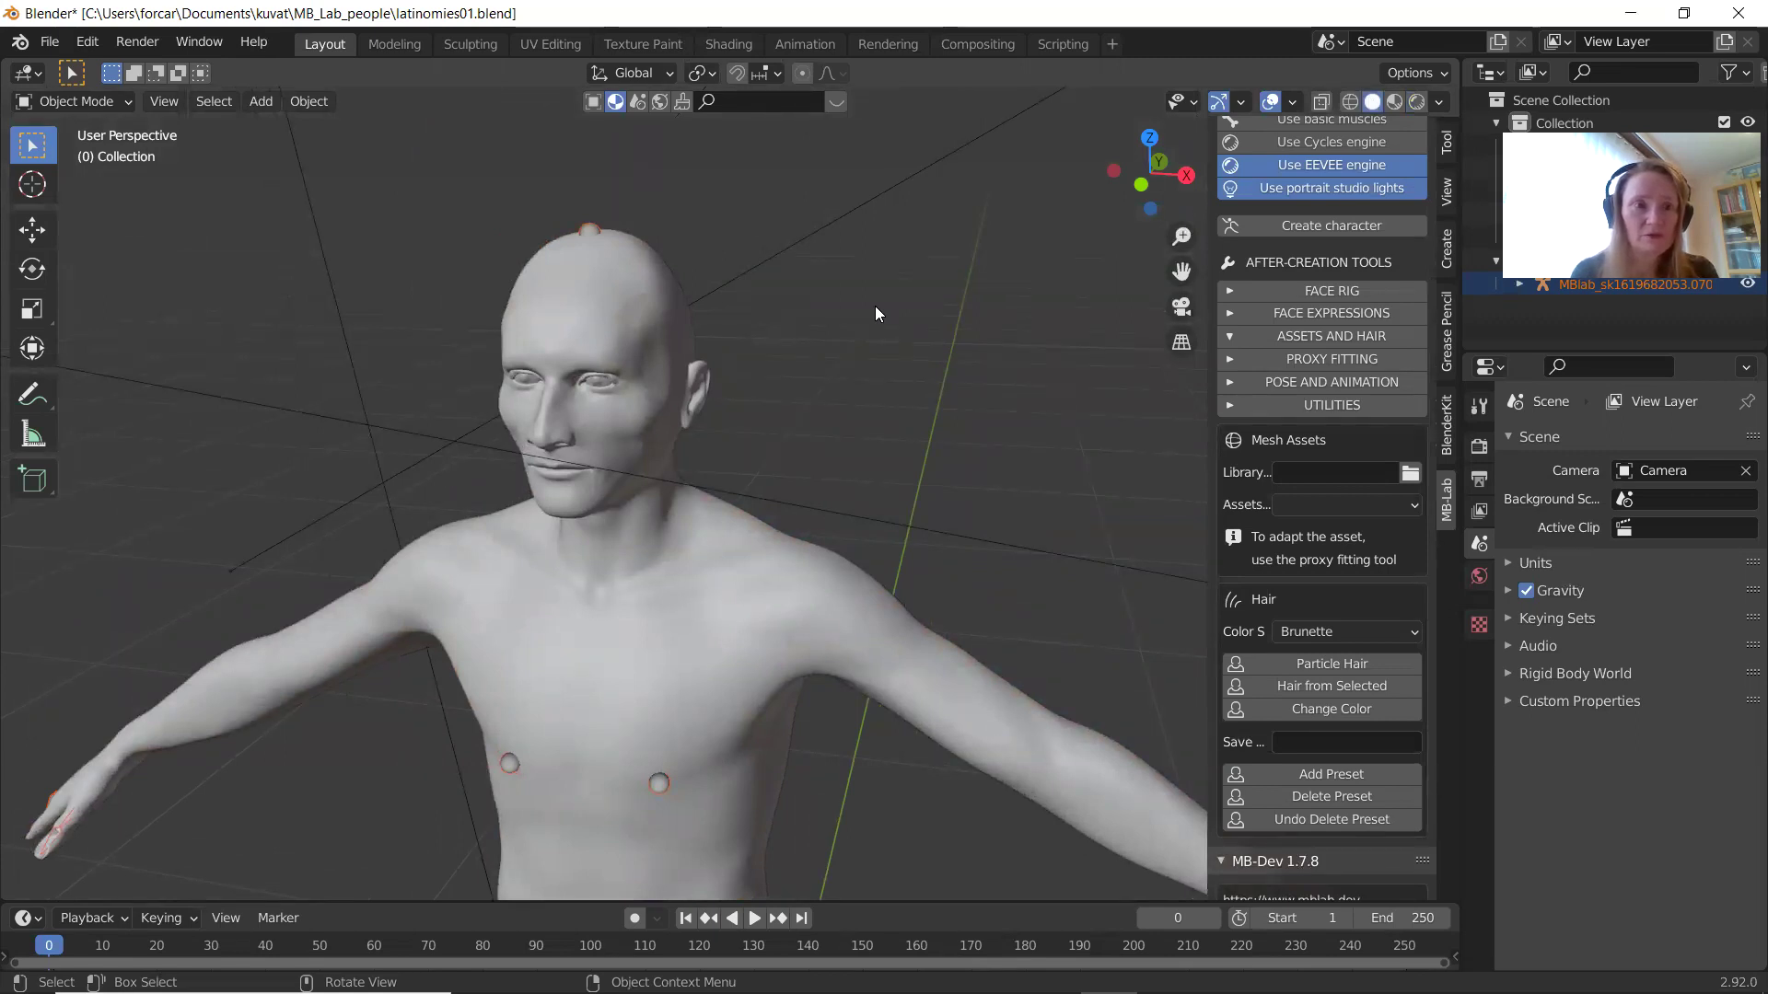
pyautogui.click(612, 471)
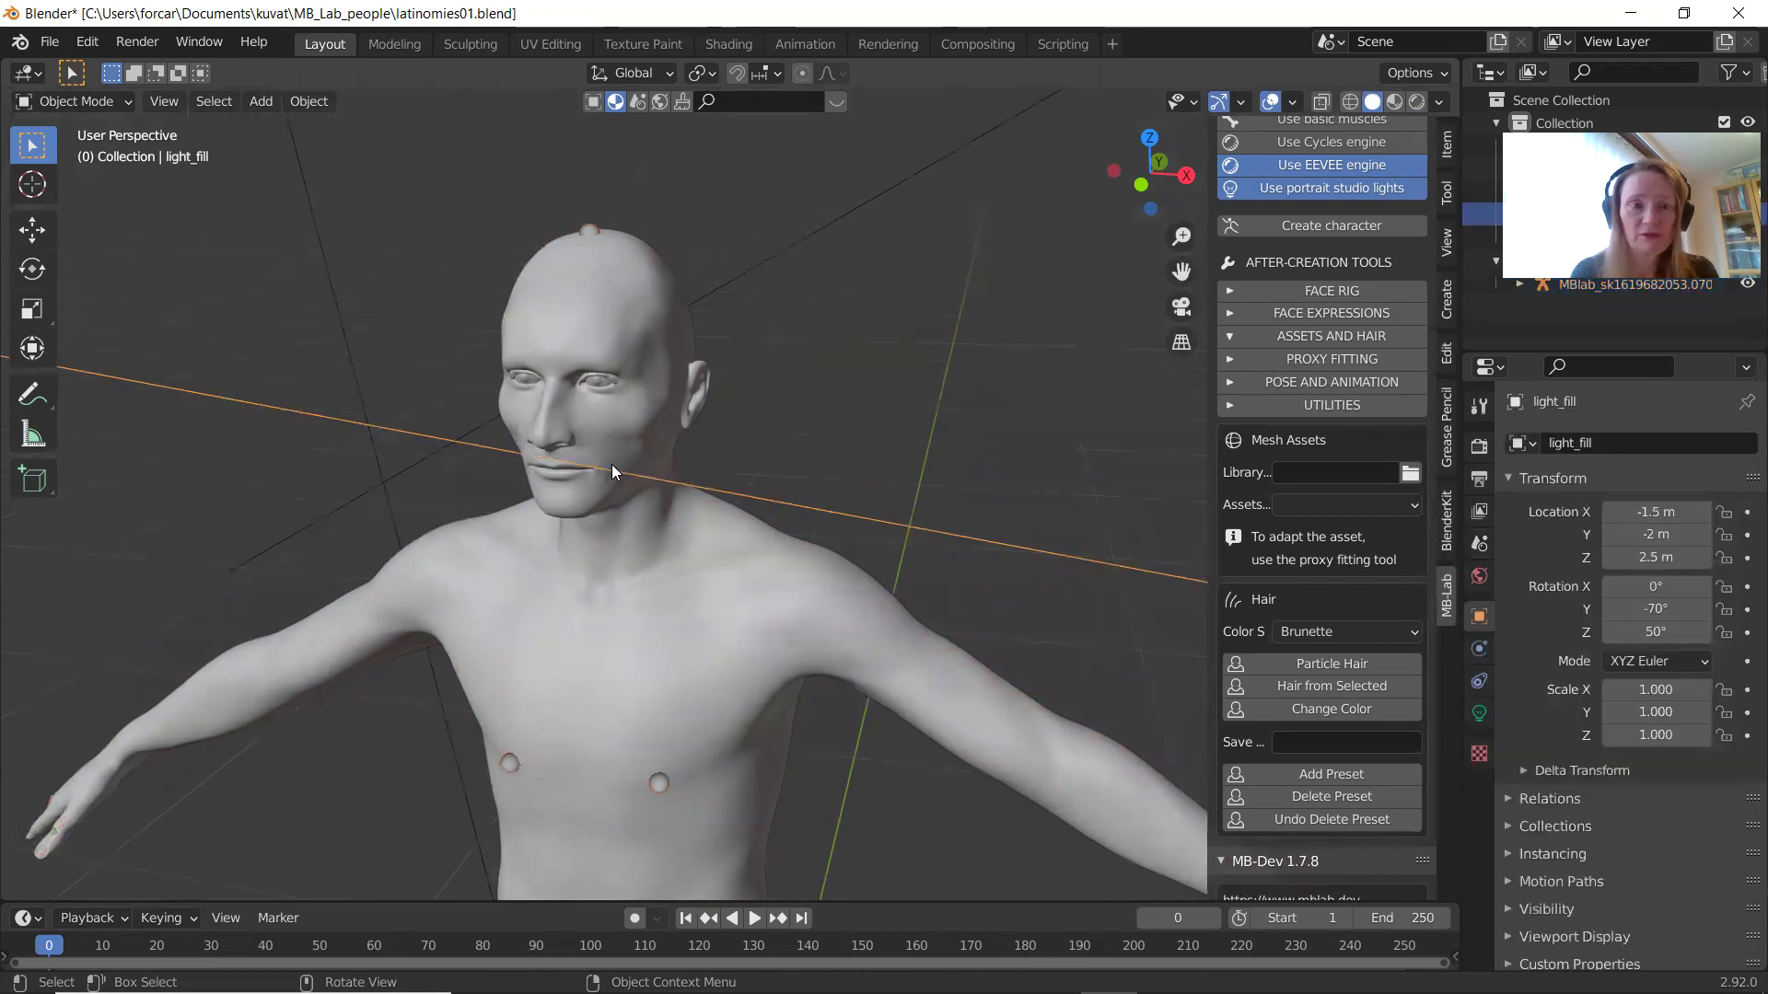
pyautogui.click(630, 420)
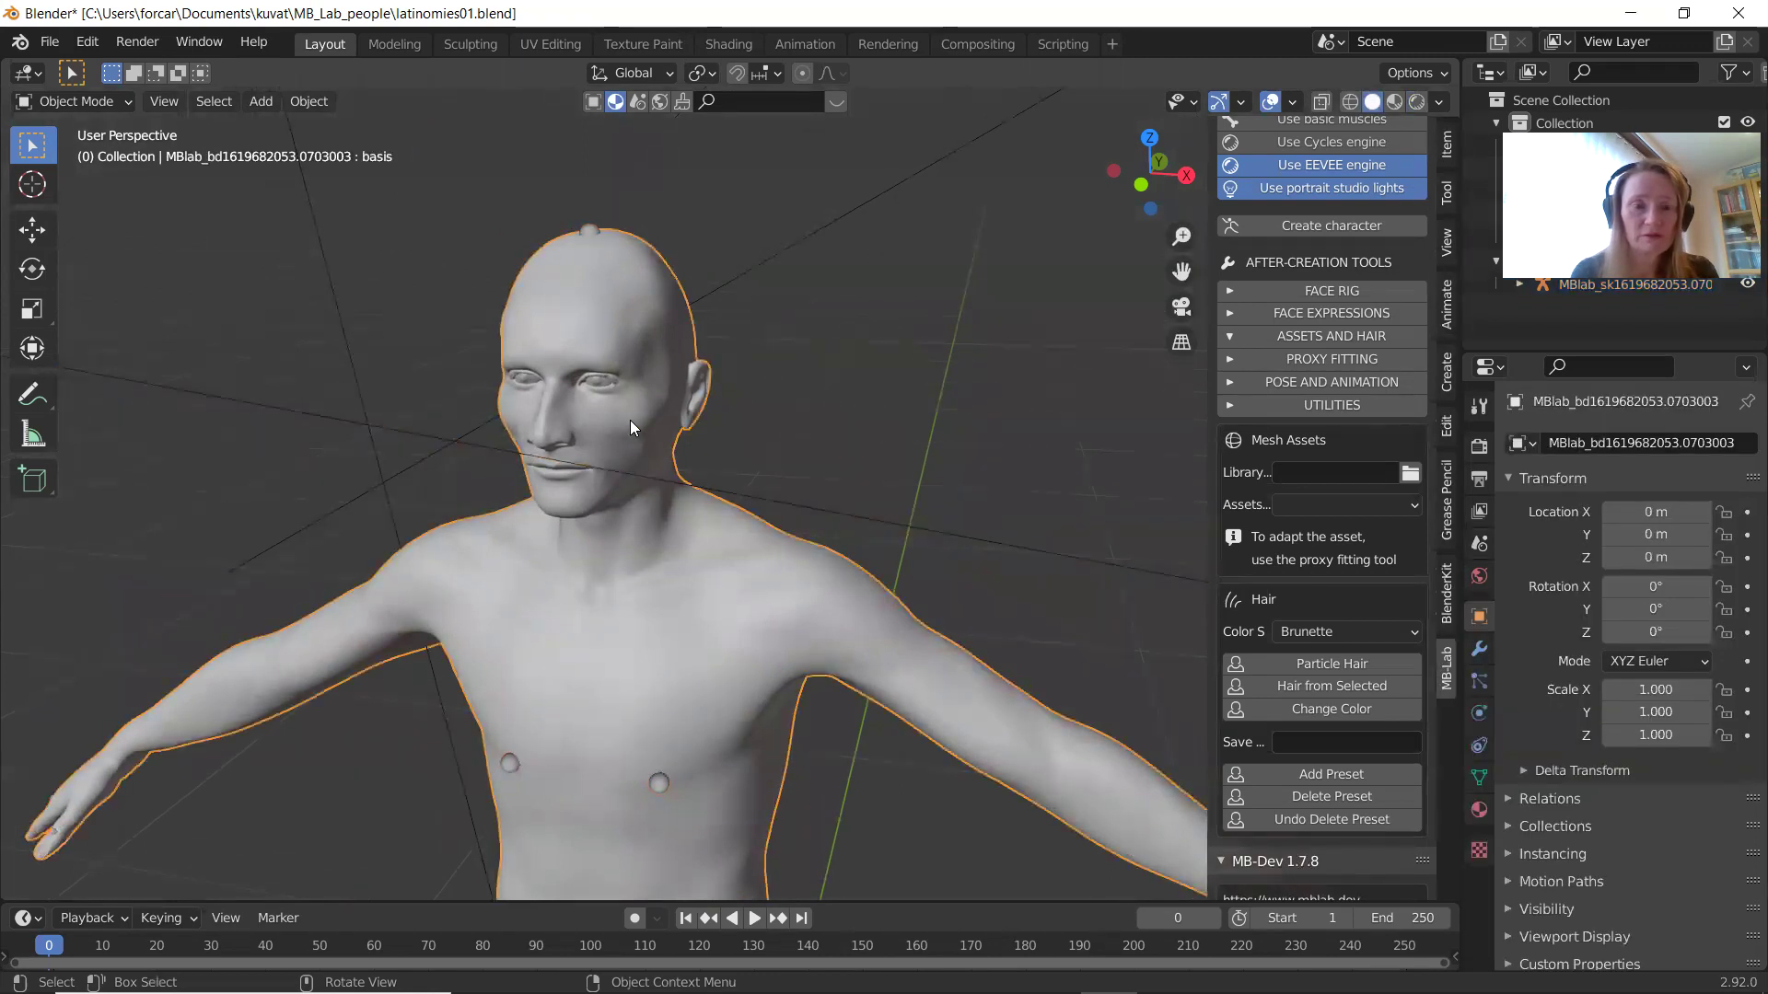
pyautogui.press('Tab')
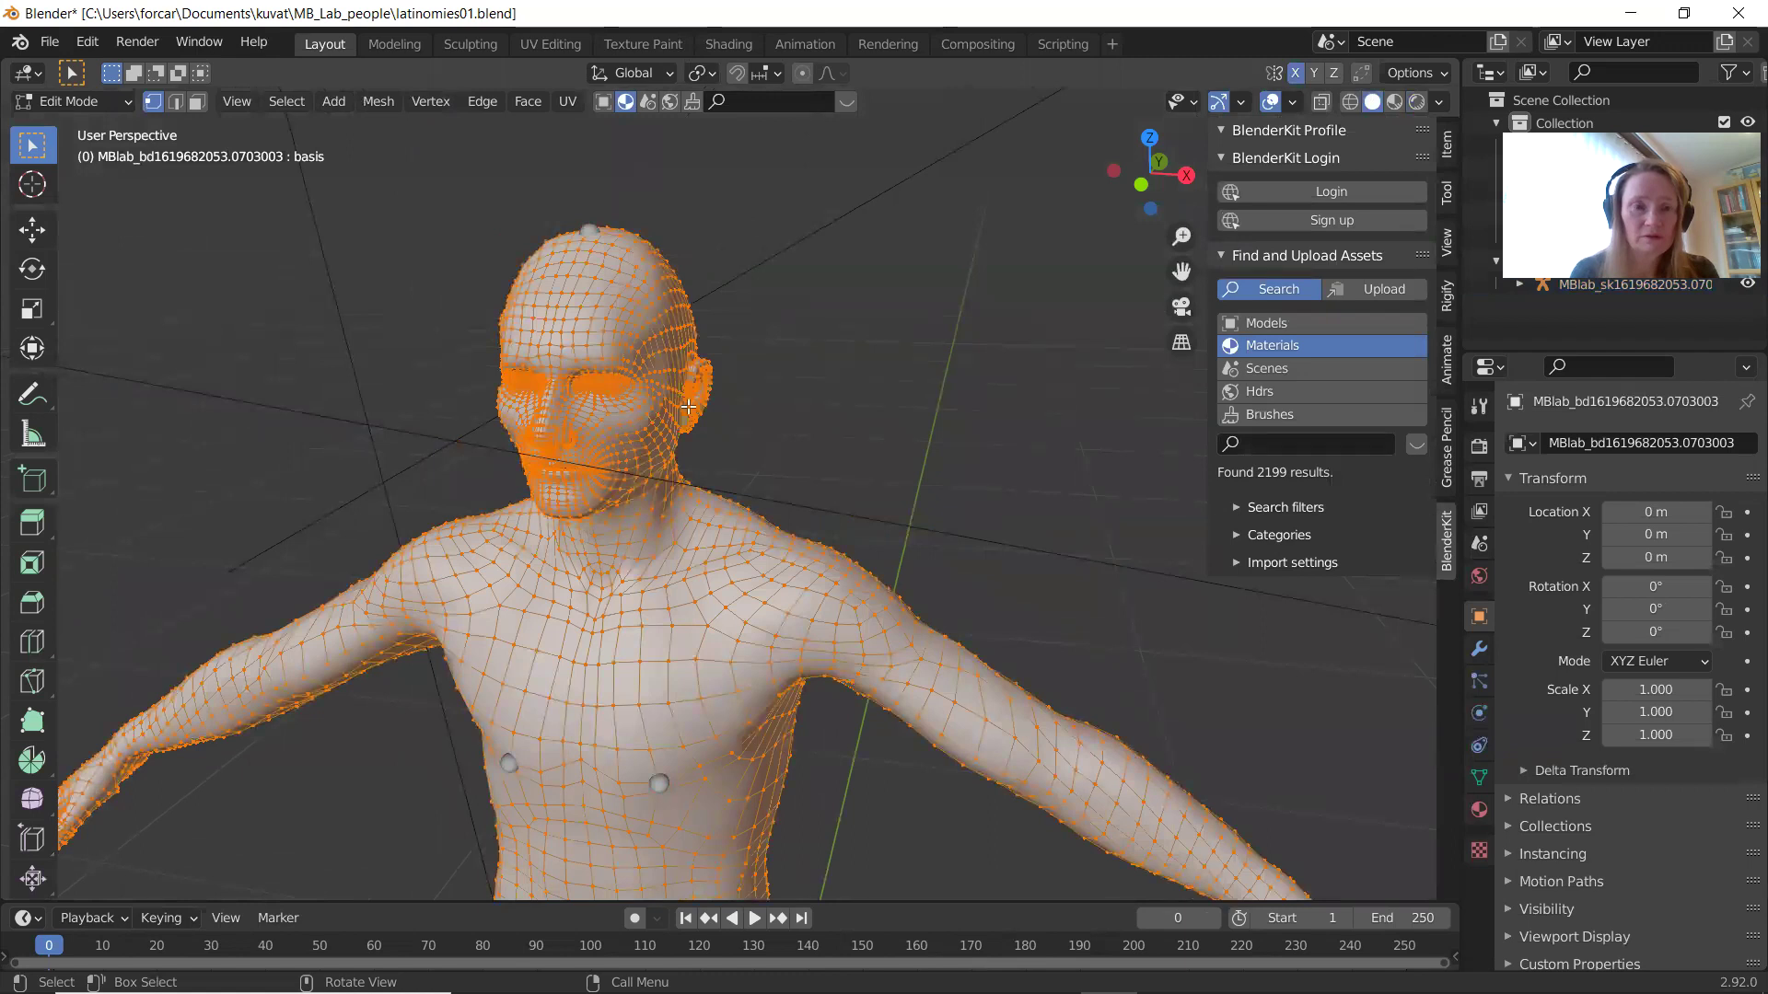
pyautogui.press('3')
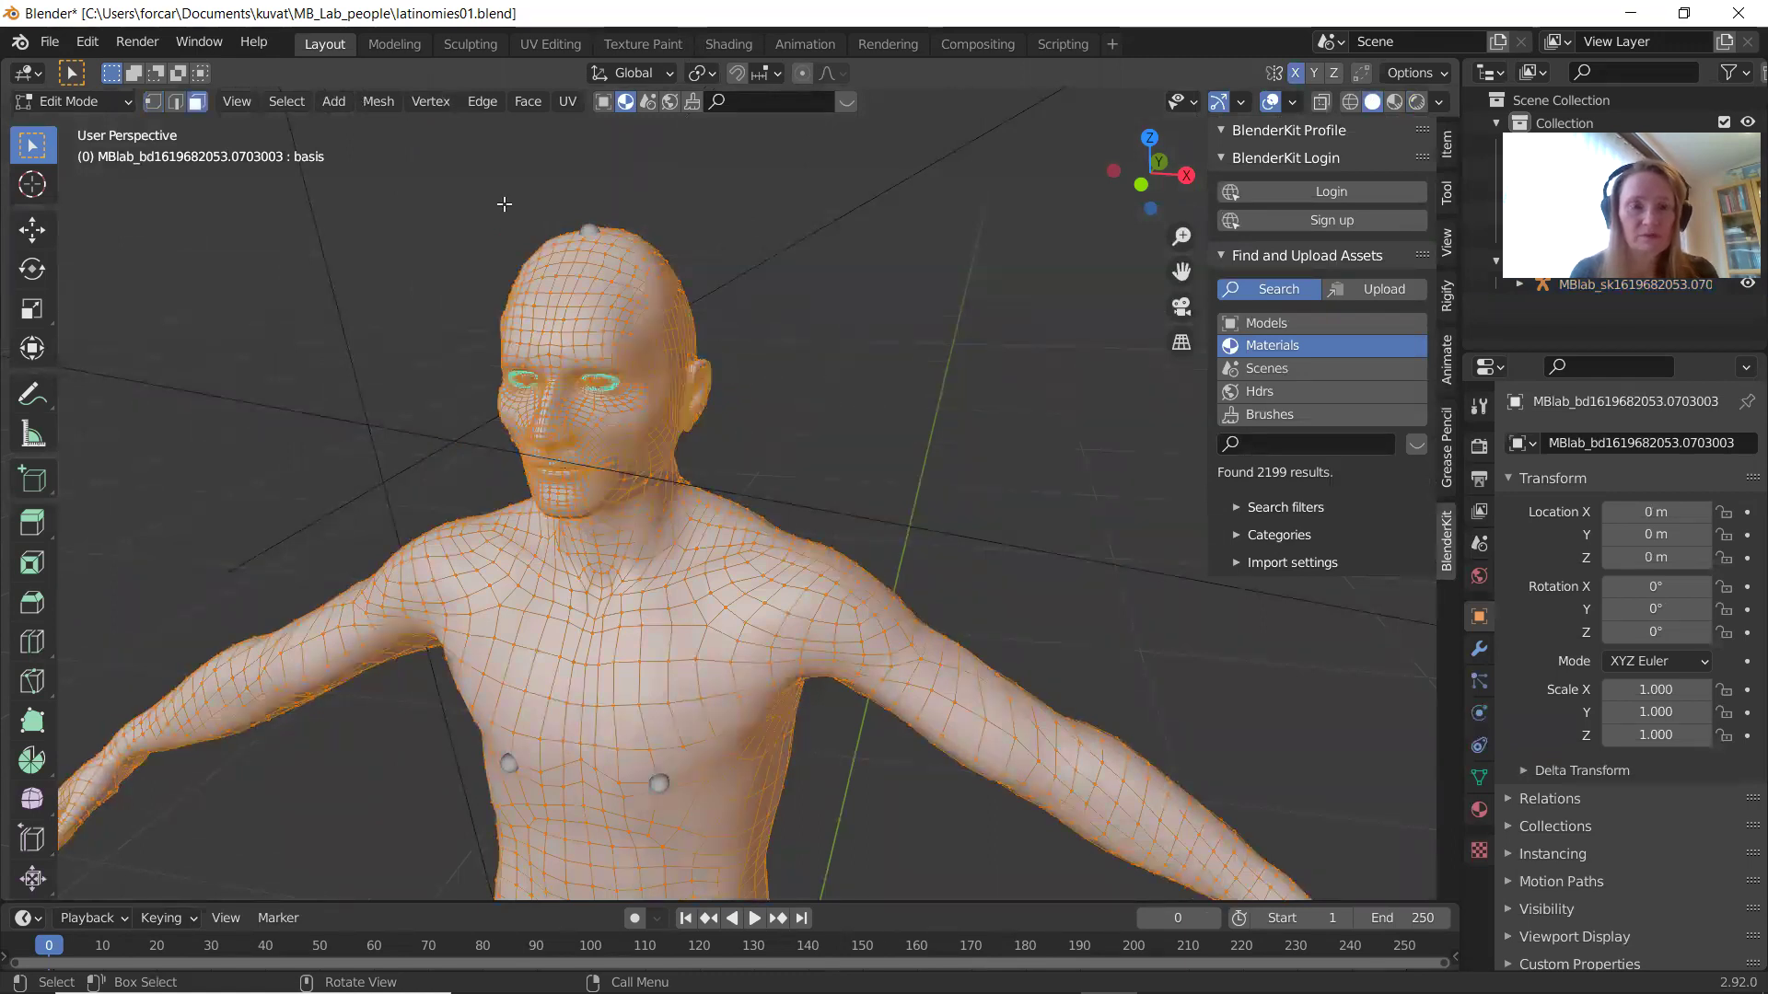
pyautogui.click(760, 307)
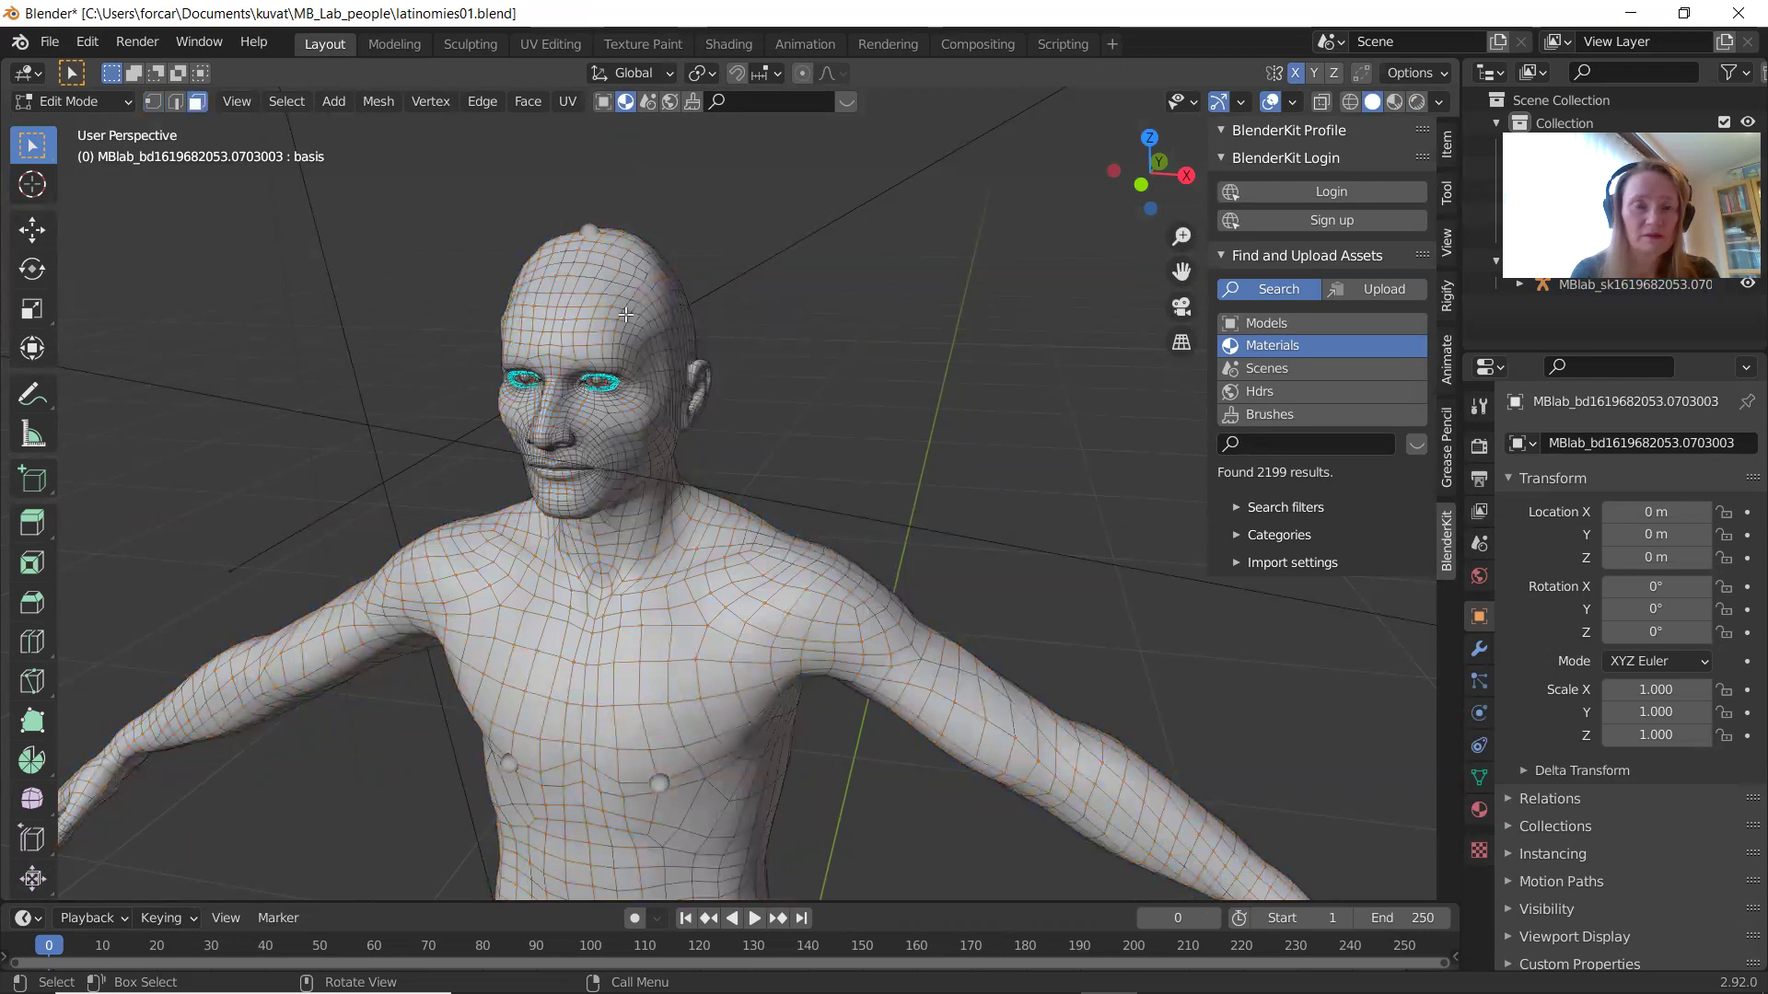
# Circle-select the faces across the front and top of the character's head for the hair area.
pyautogui.press('c')
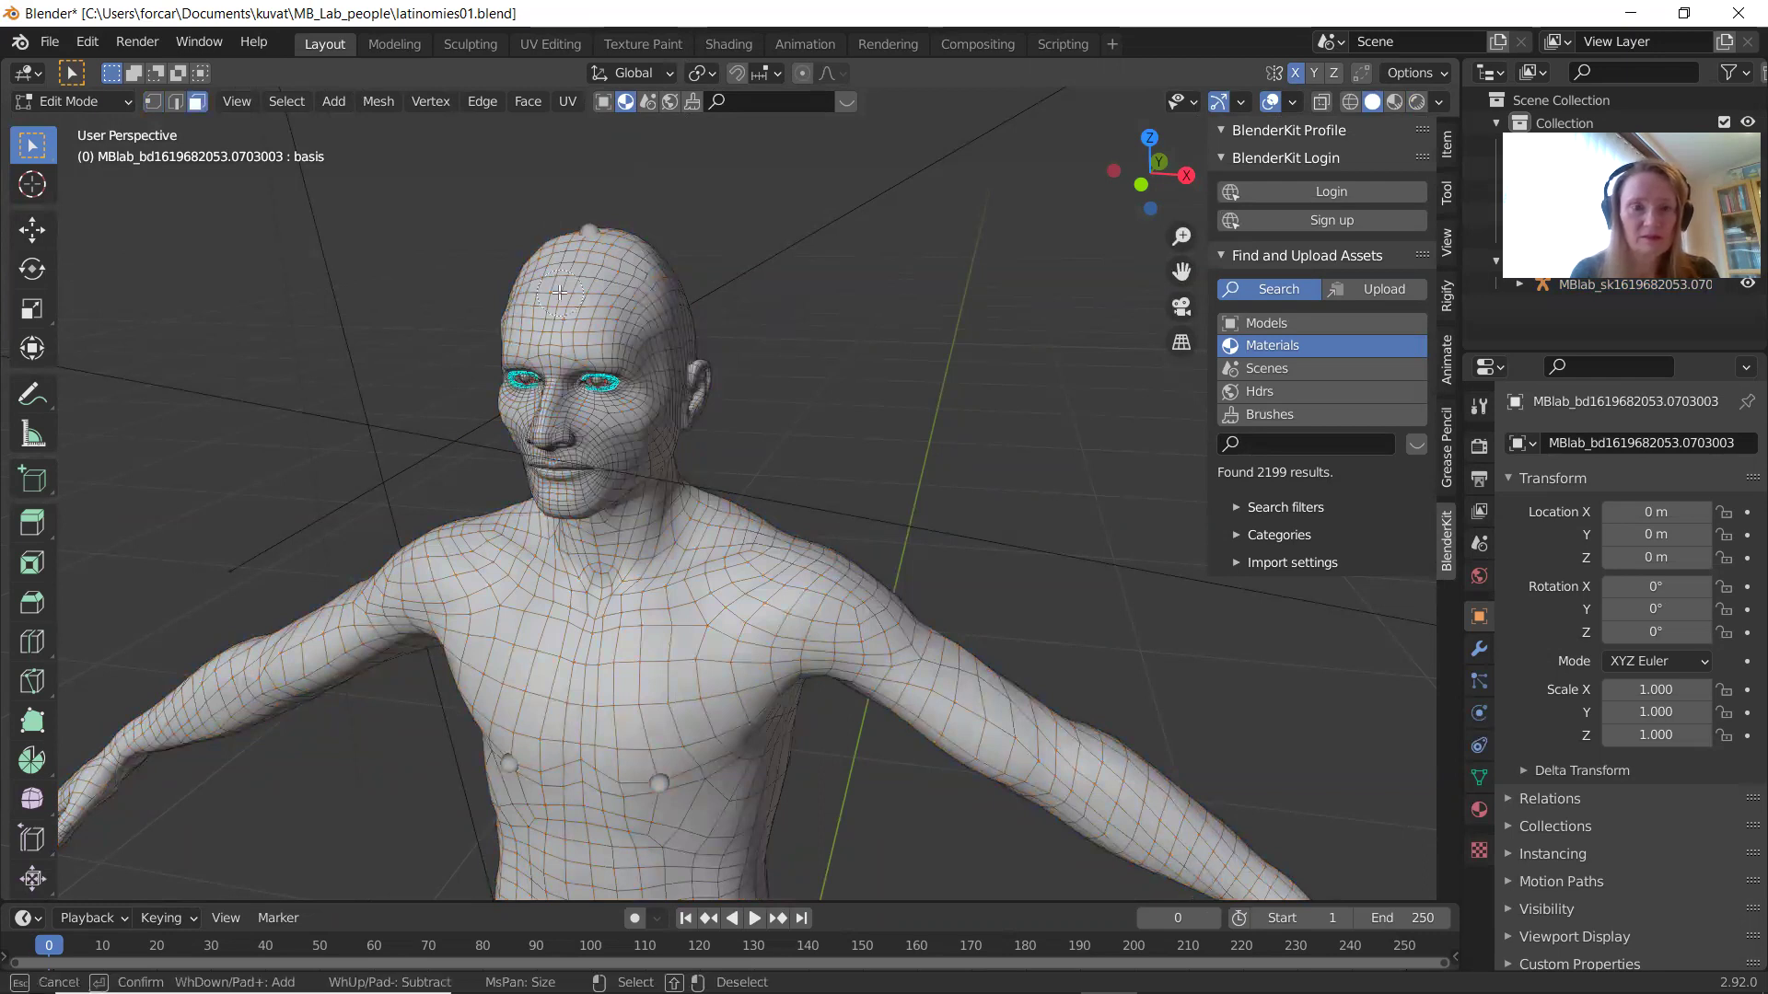
pyautogui.moveTo(590, 265)
pyautogui.mouseDown()
pyautogui.moveTo(636, 256)
pyautogui.moveTo(521, 247)
pyautogui.moveTo(533, 268)
pyautogui.moveTo(635, 261)
pyautogui.moveTo(687, 322)
pyautogui.mouseUp()
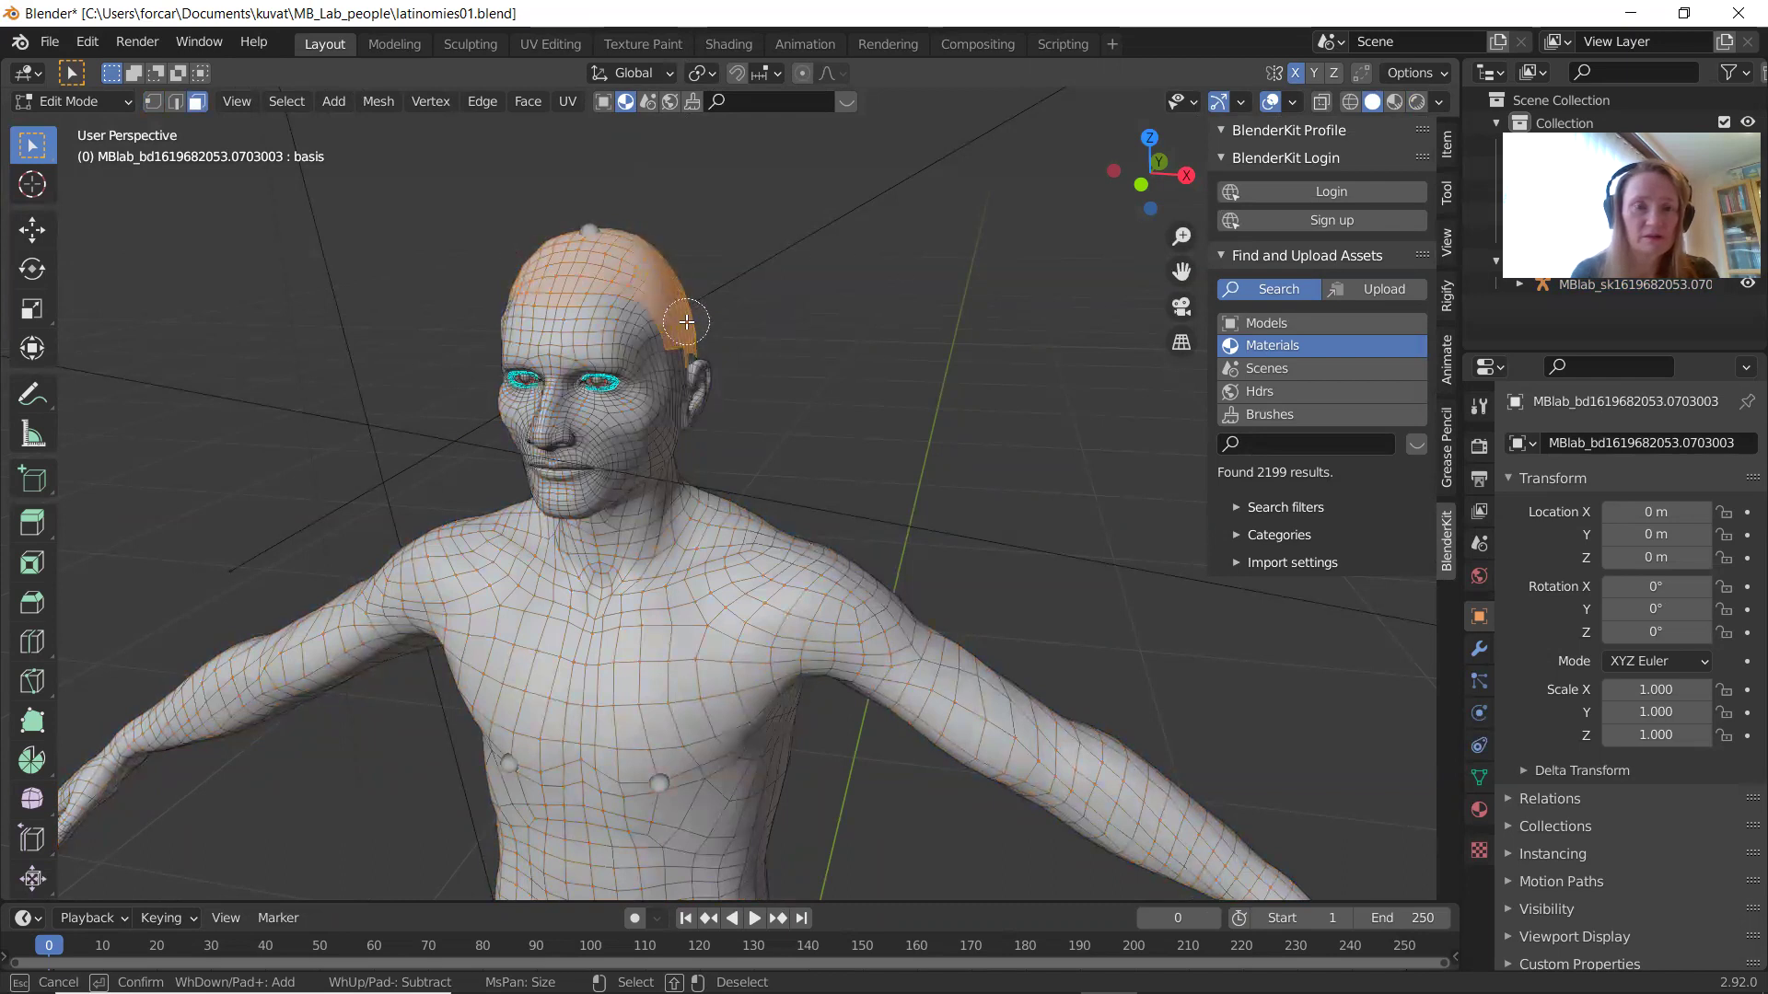
pyautogui.rightClick(687, 322)
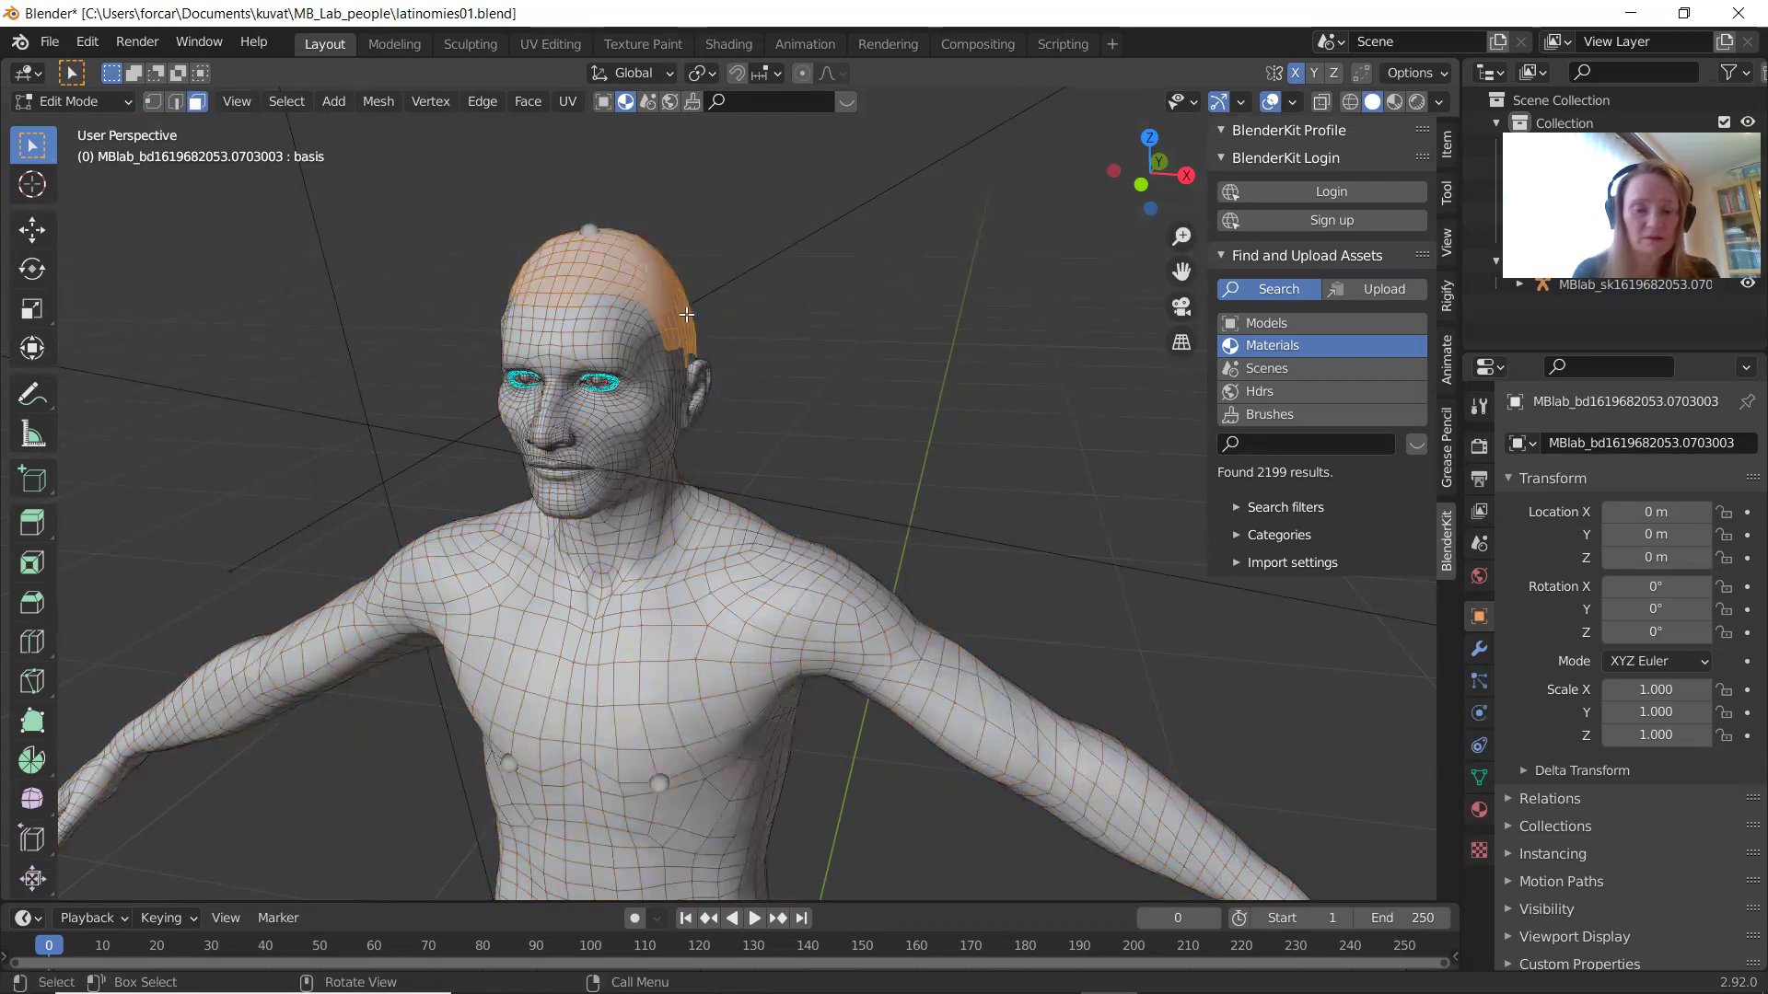
# Add the faces on the back of the head, down to the nape, to the scalp selection.
pyautogui.moveTo(940, 216); pyautogui.dragTo(489, 219, button='middle')
pyautogui.scroll(1, 627, 237)
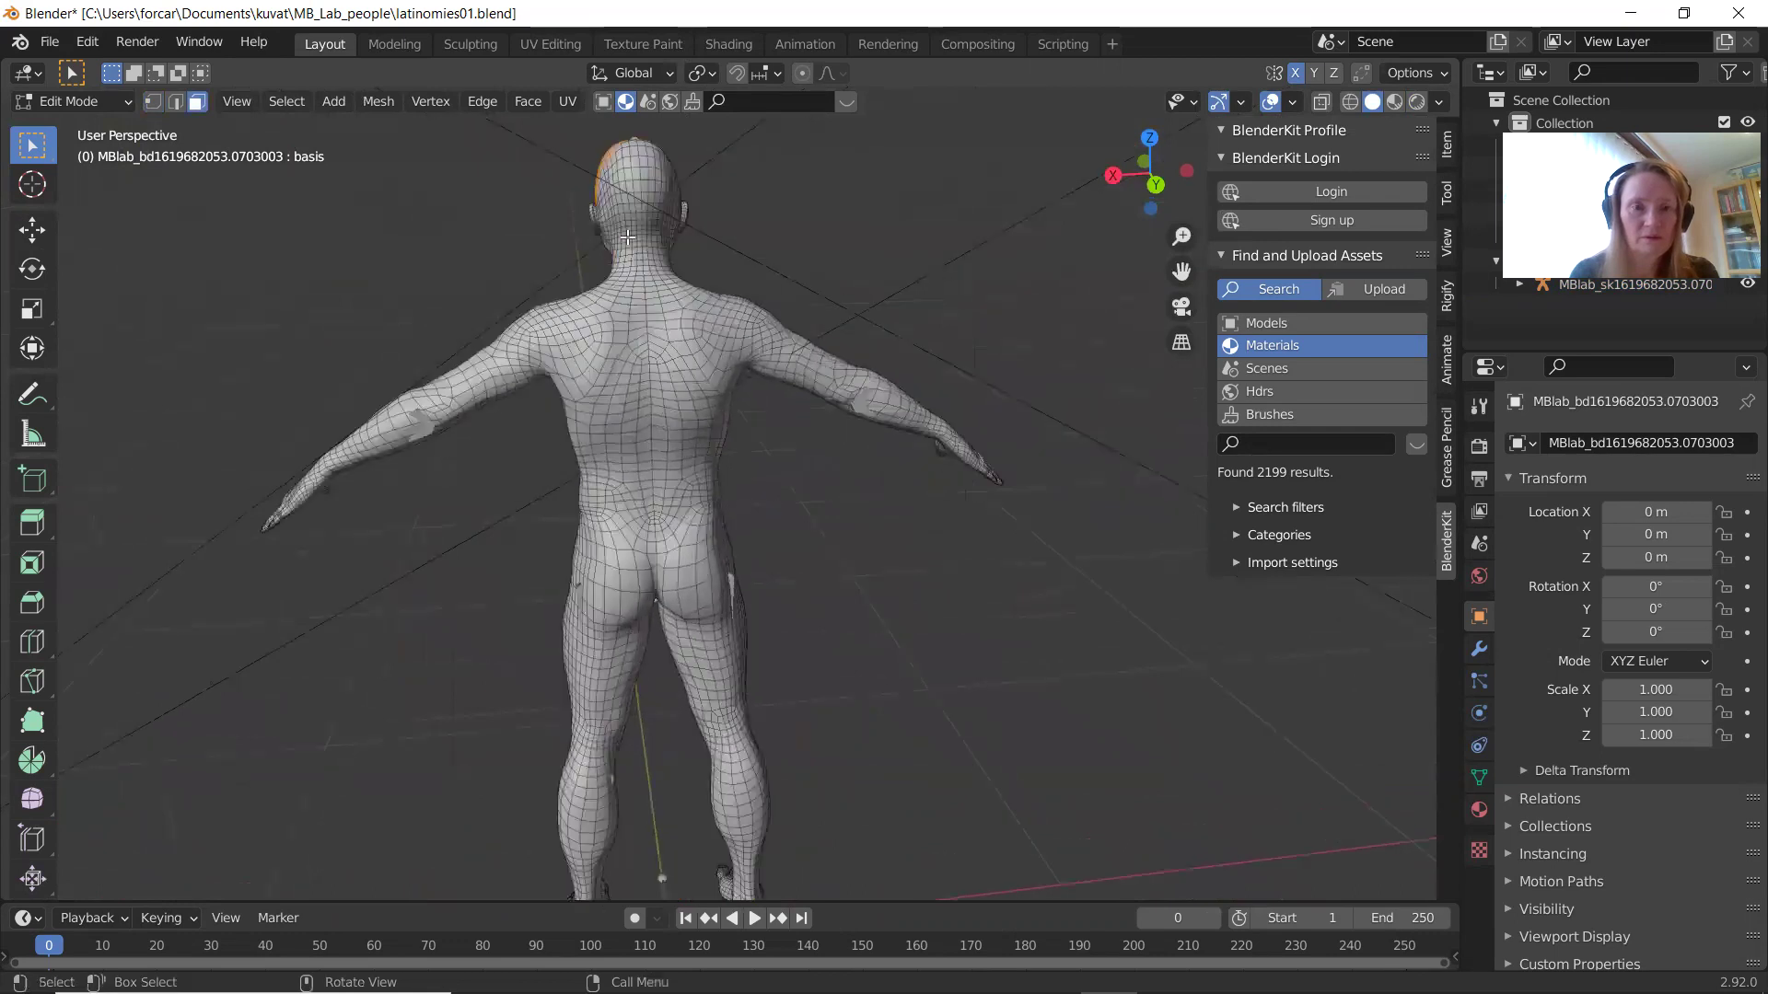
pyautogui.scroll(1, 628, 238)
pyautogui.keyDown('shift'); pyautogui.moveTo(734, 175); pyautogui.dragTo(794, 393, button='middle'); pyautogui.keyUp('shift')
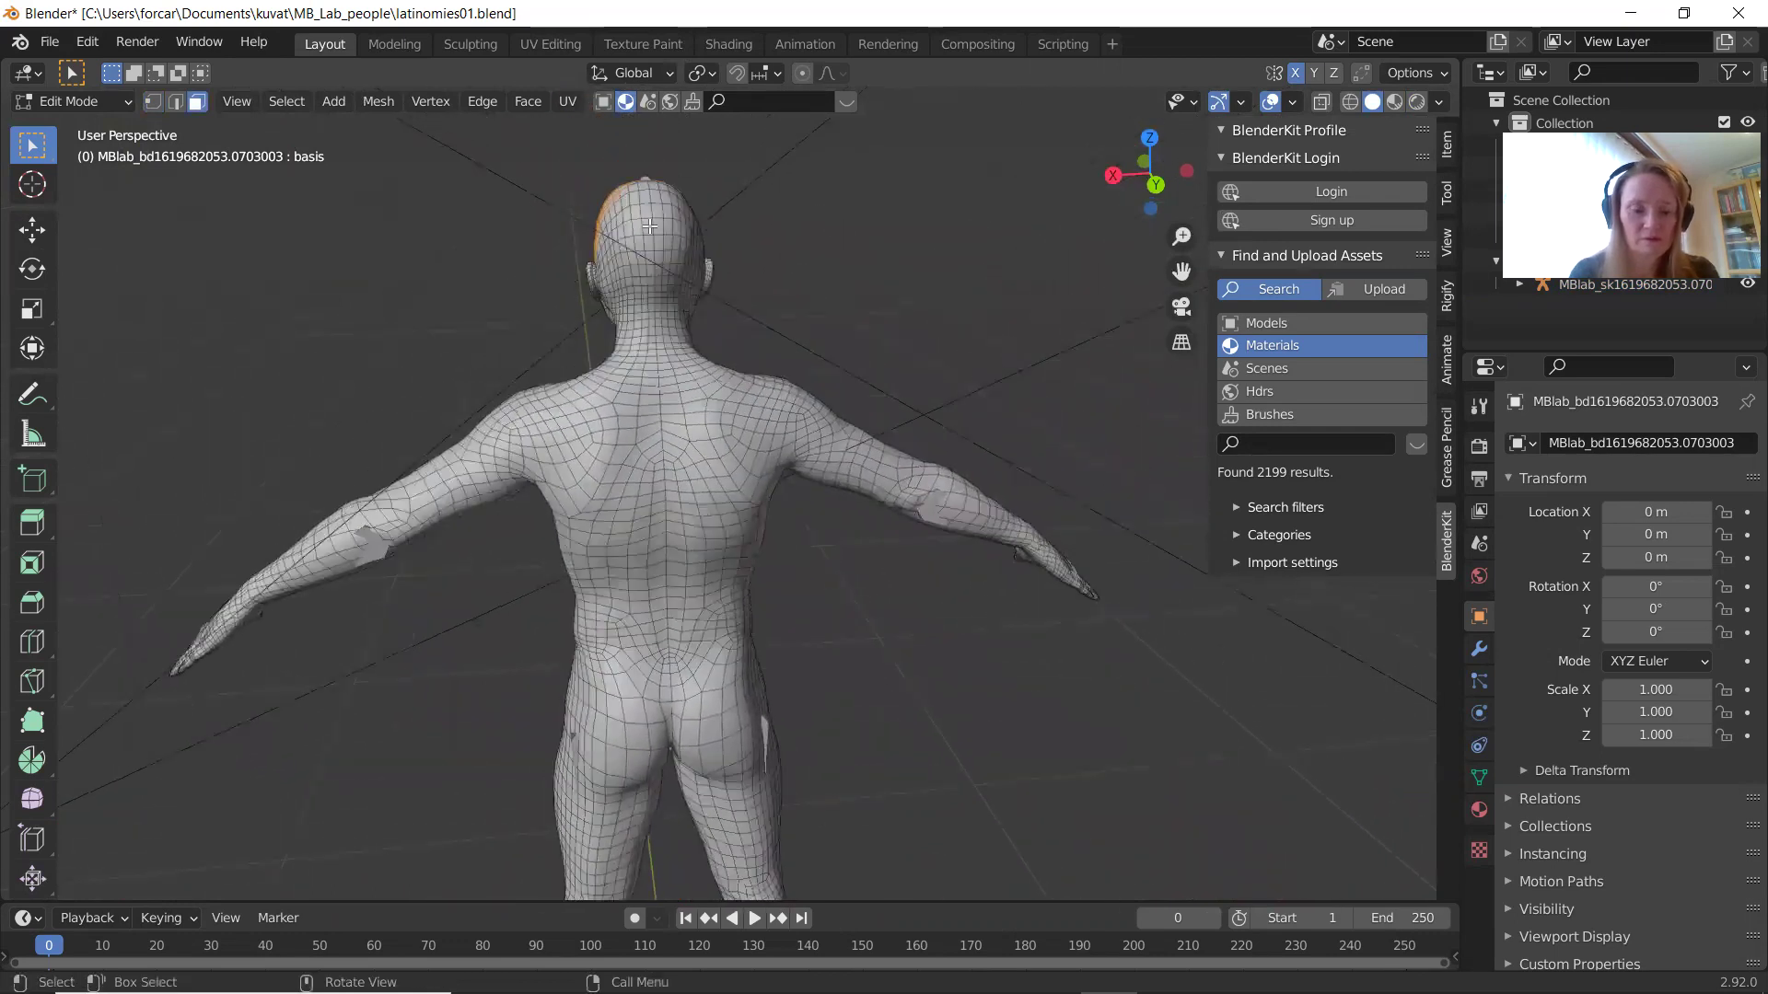
pyautogui.press('c')
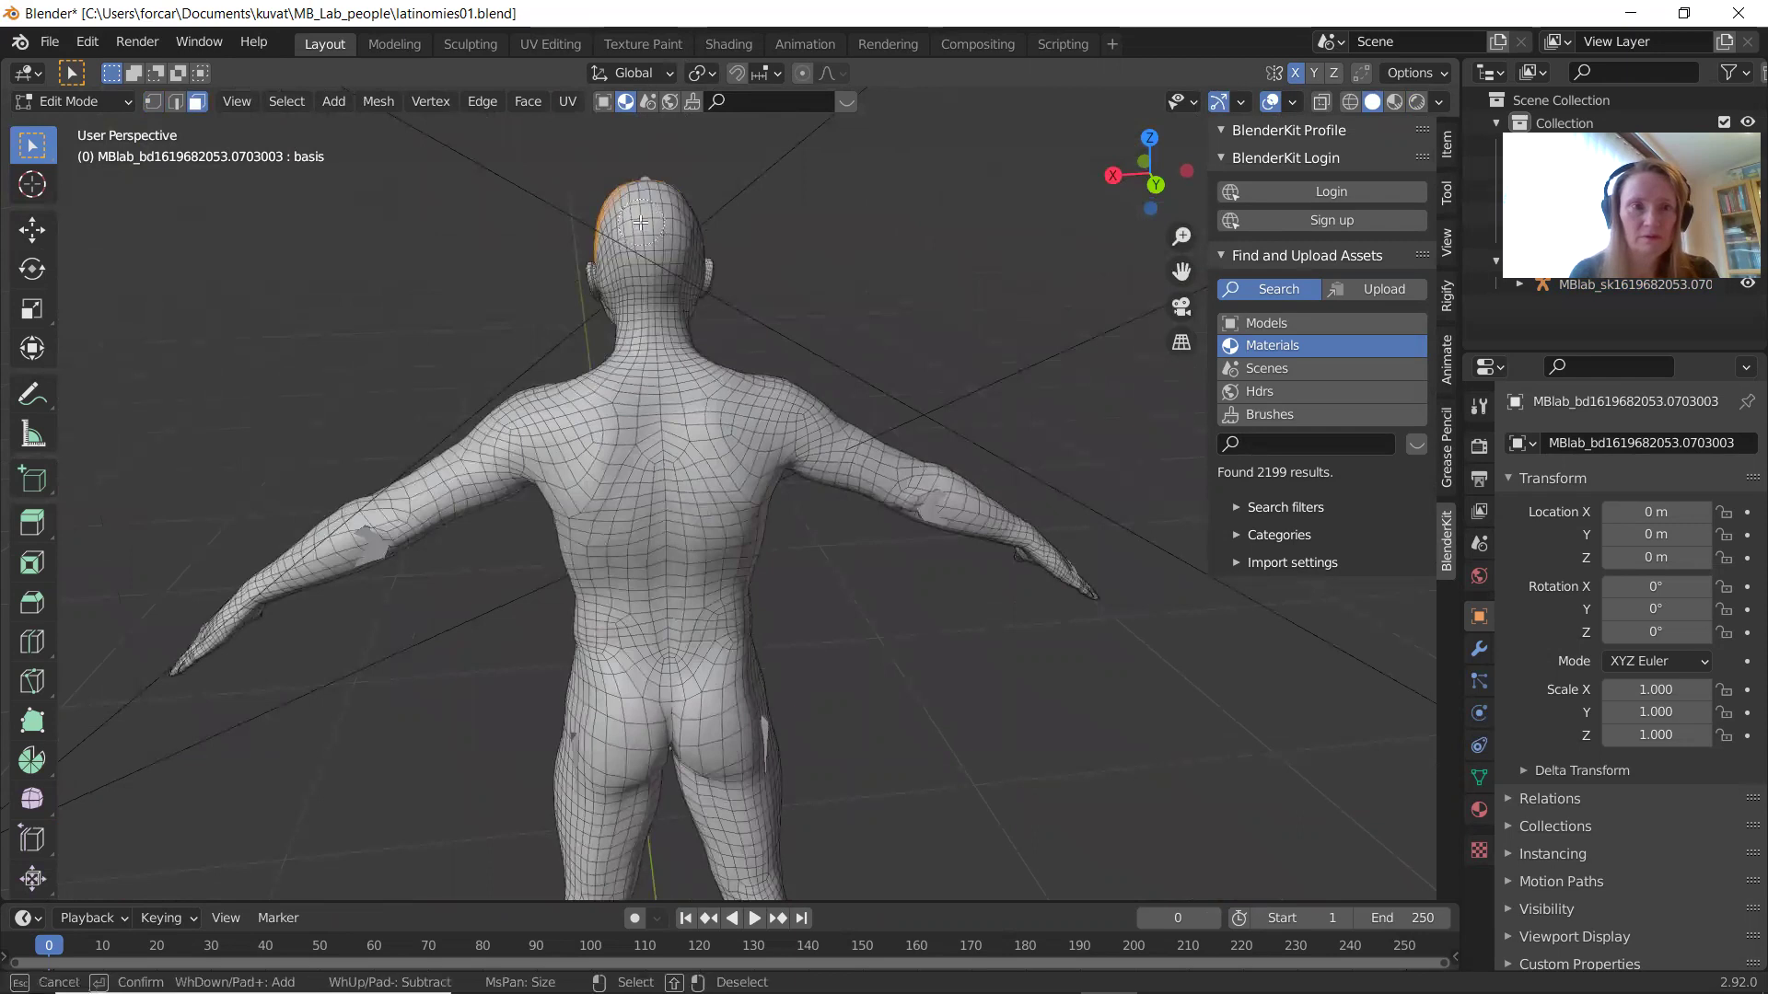
pyautogui.moveTo(641, 222)
pyautogui.mouseDown()
pyautogui.moveTo(645, 193)
pyautogui.moveTo(670, 195)
pyautogui.moveTo(611, 222)
pyautogui.moveTo(612, 254)
pyautogui.moveTo(657, 267)
pyautogui.moveTo(683, 221)
pyautogui.moveTo(665, 201)
pyautogui.moveTo(648, 215)
pyautogui.mouseUp()
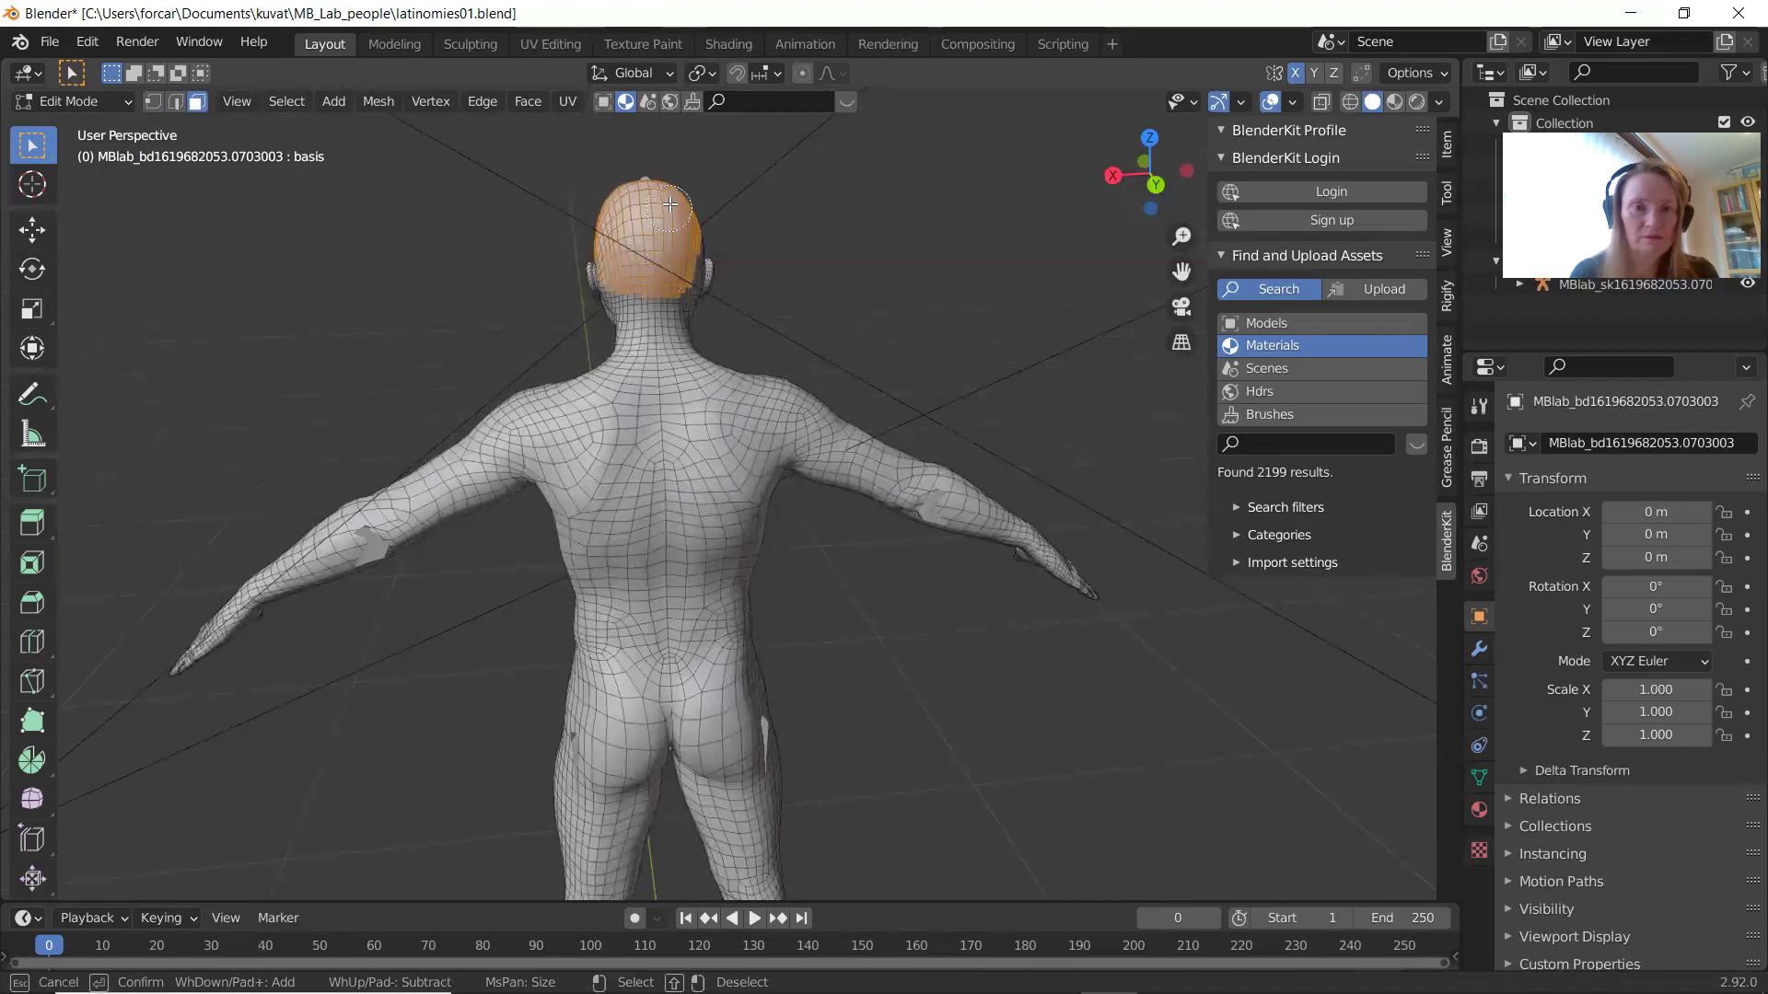
pyautogui.press('Escape')
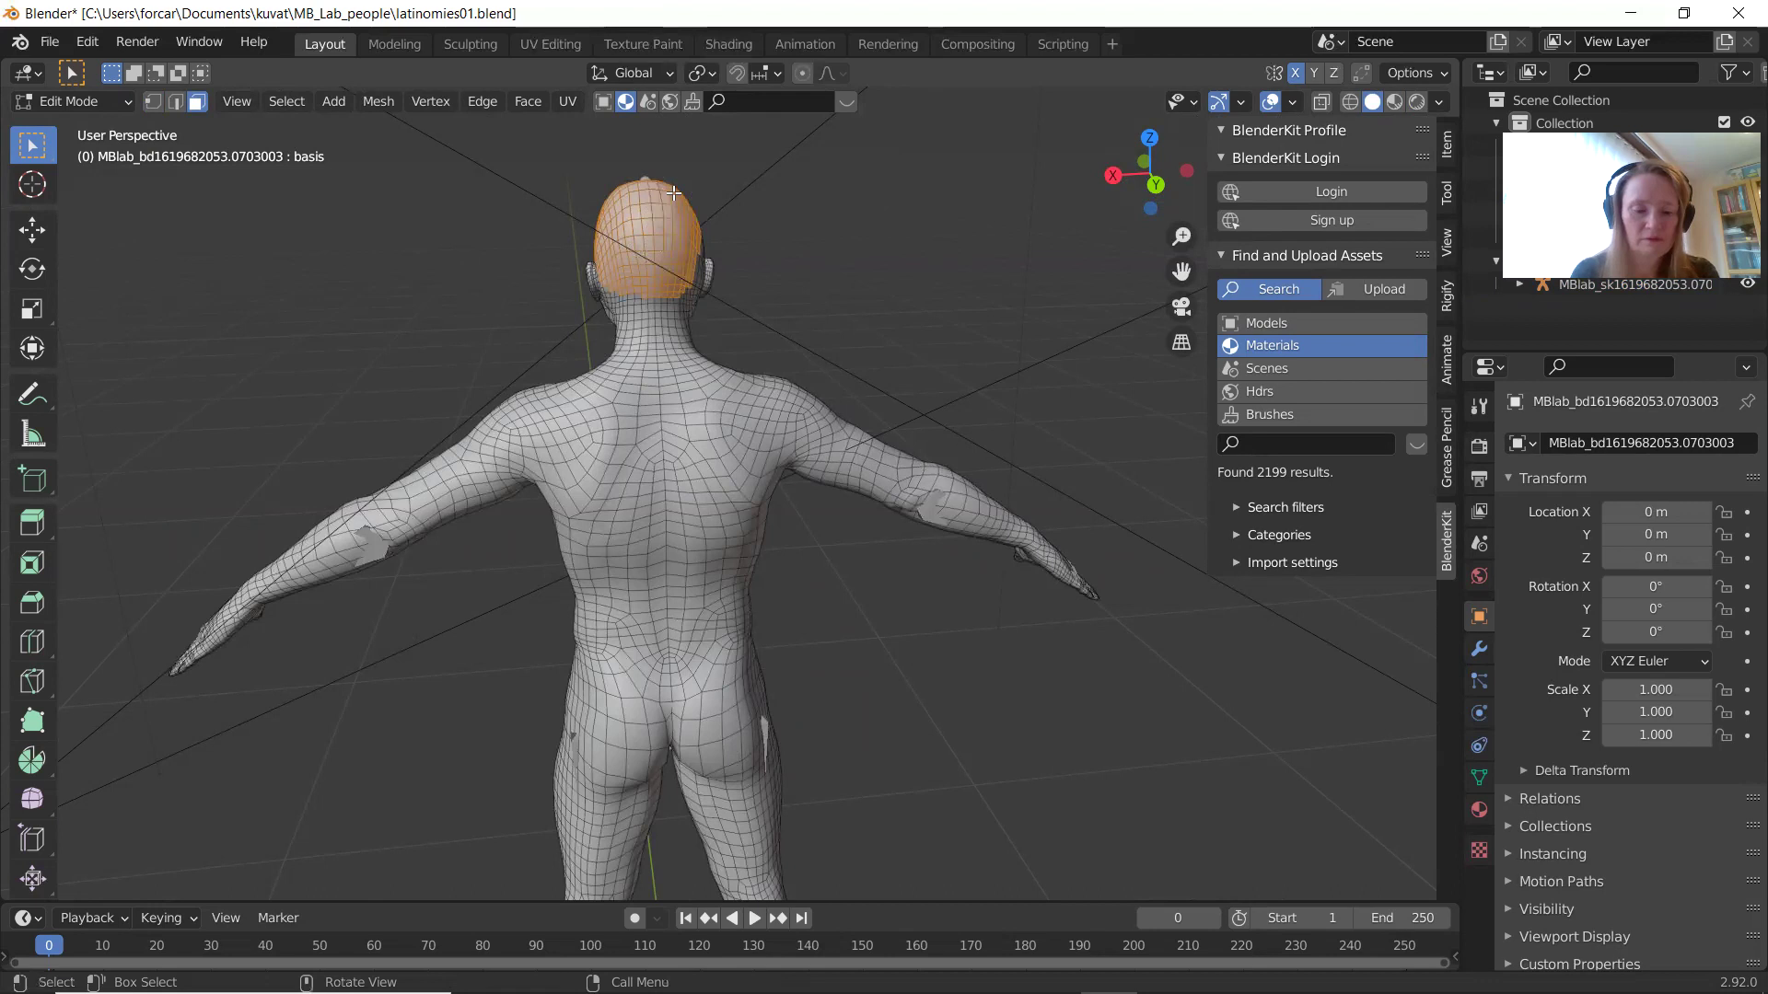
# Add the unselected faces on the right side of the head, above and behind the ear, to the scalp selection.
pyautogui.moveTo(851, 285); pyautogui.dragTo(327, 423, button='middle')
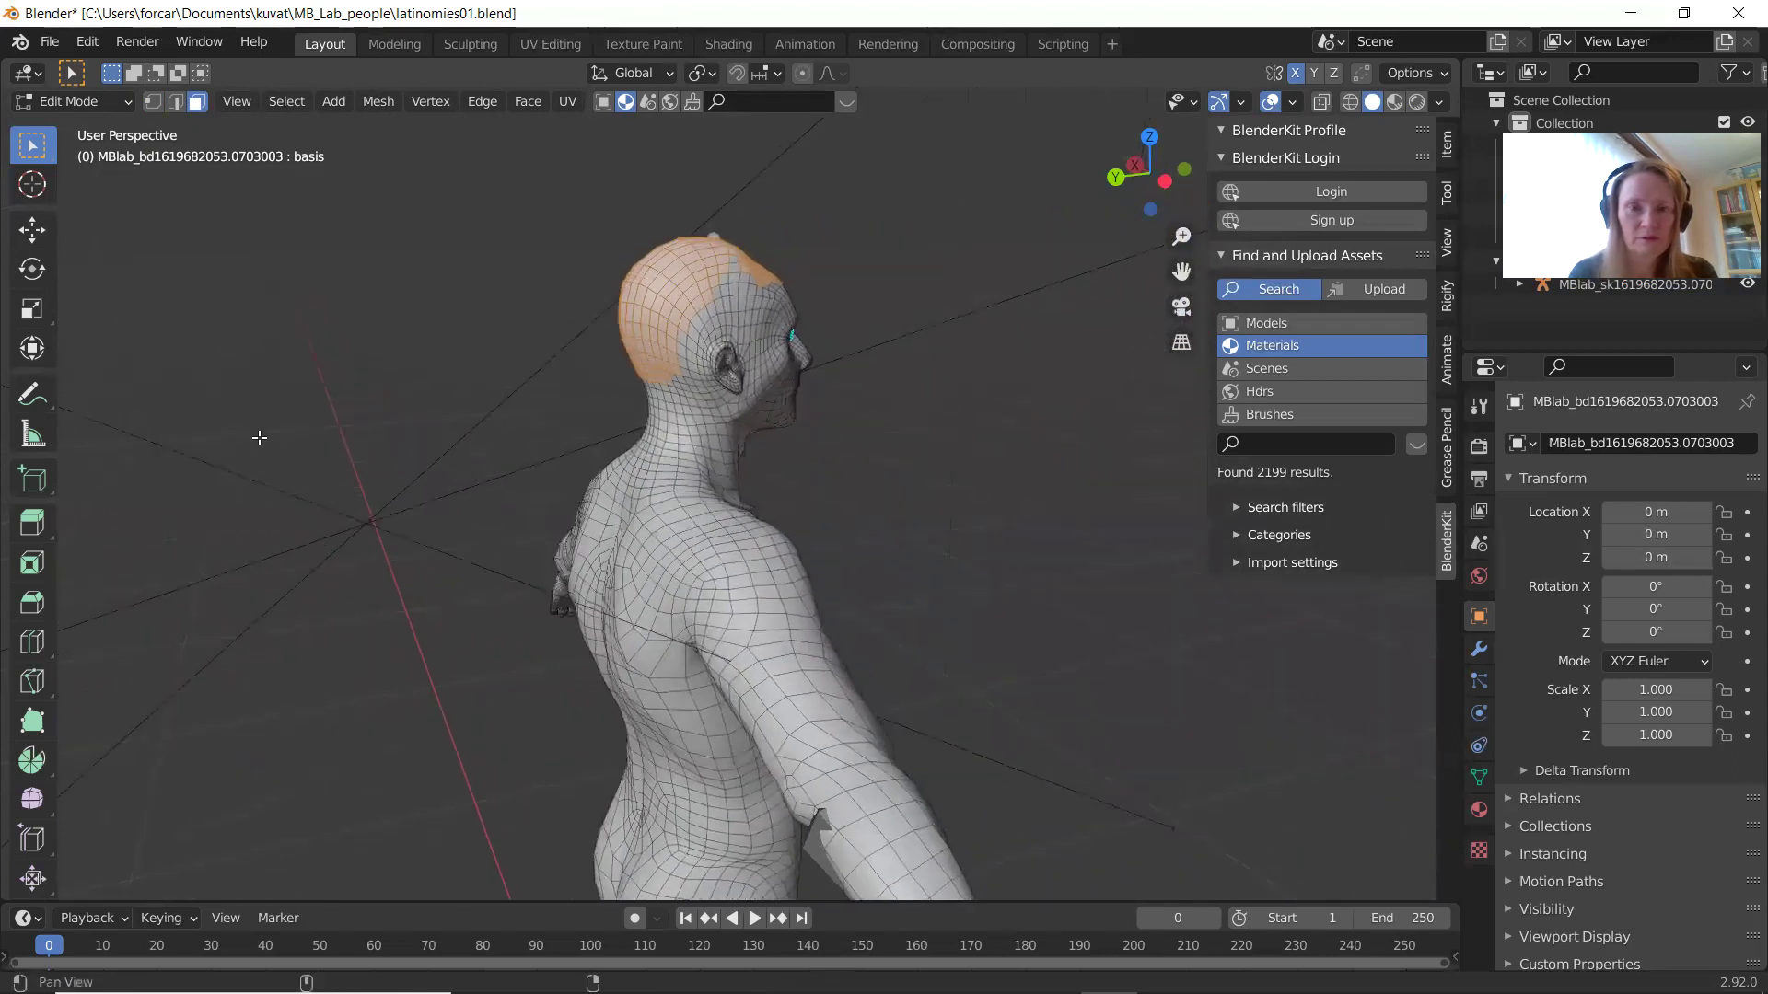
pyautogui.moveTo(765, 482); pyautogui.dragTo(678, 478, button='middle')
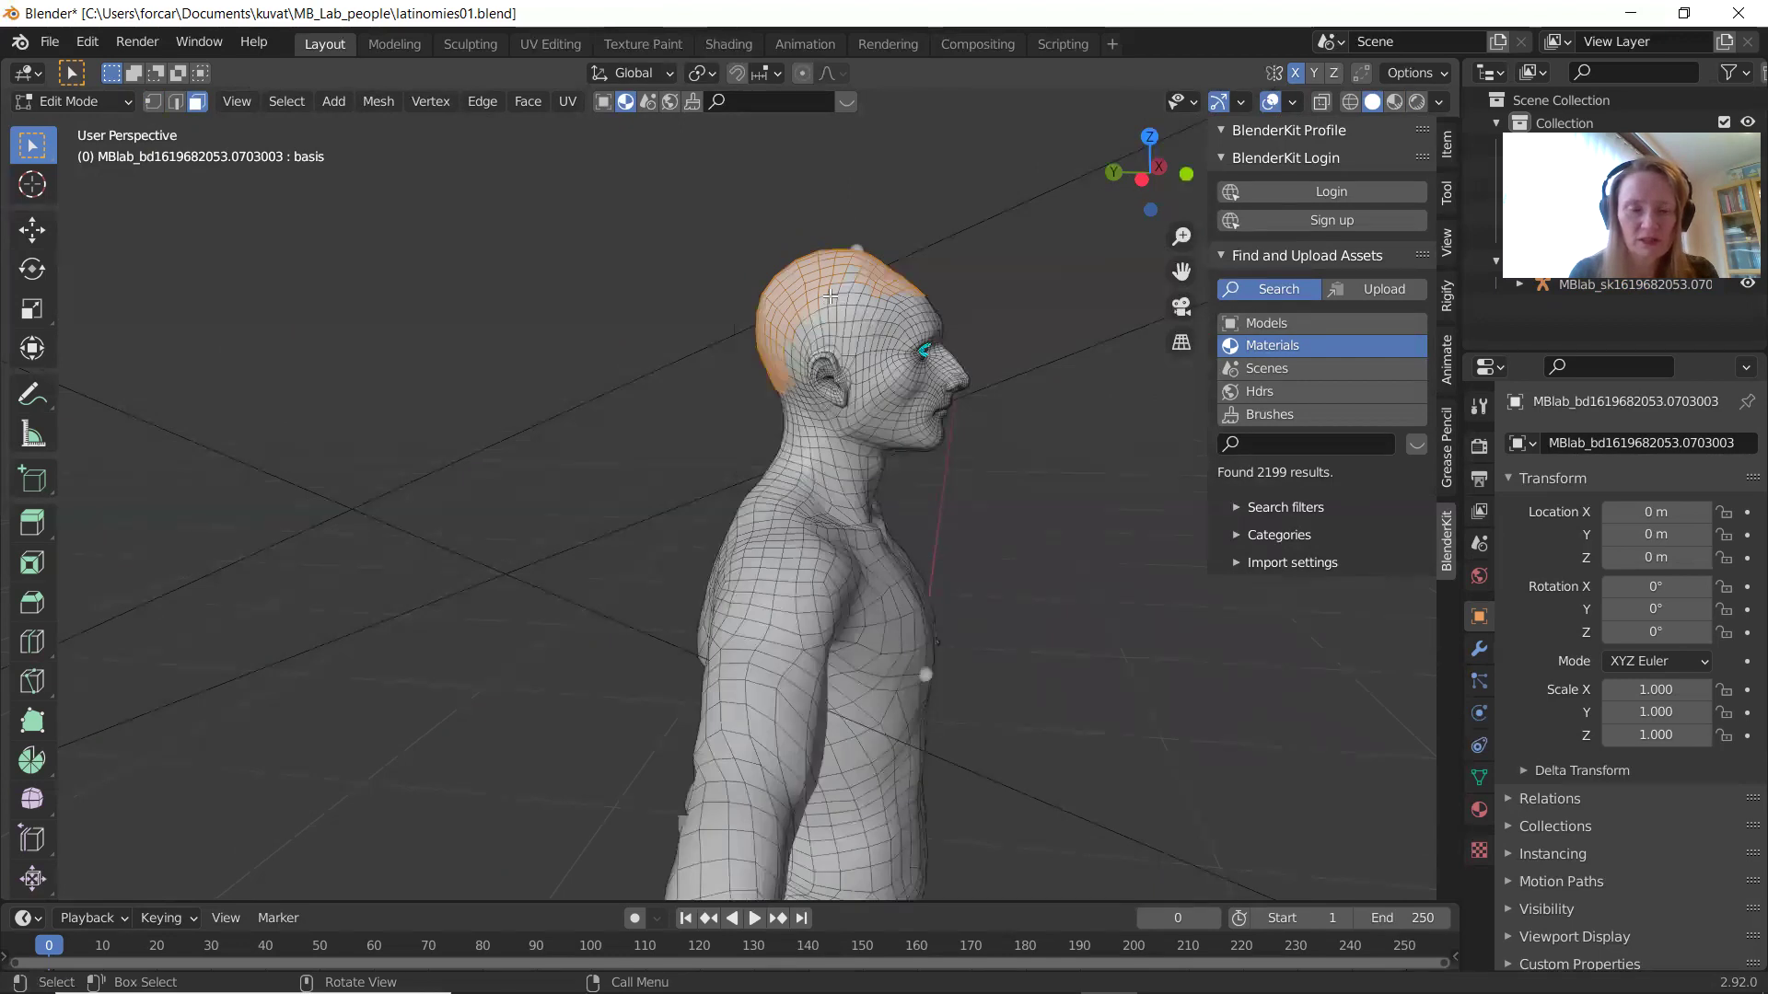
pyautogui.press('c')
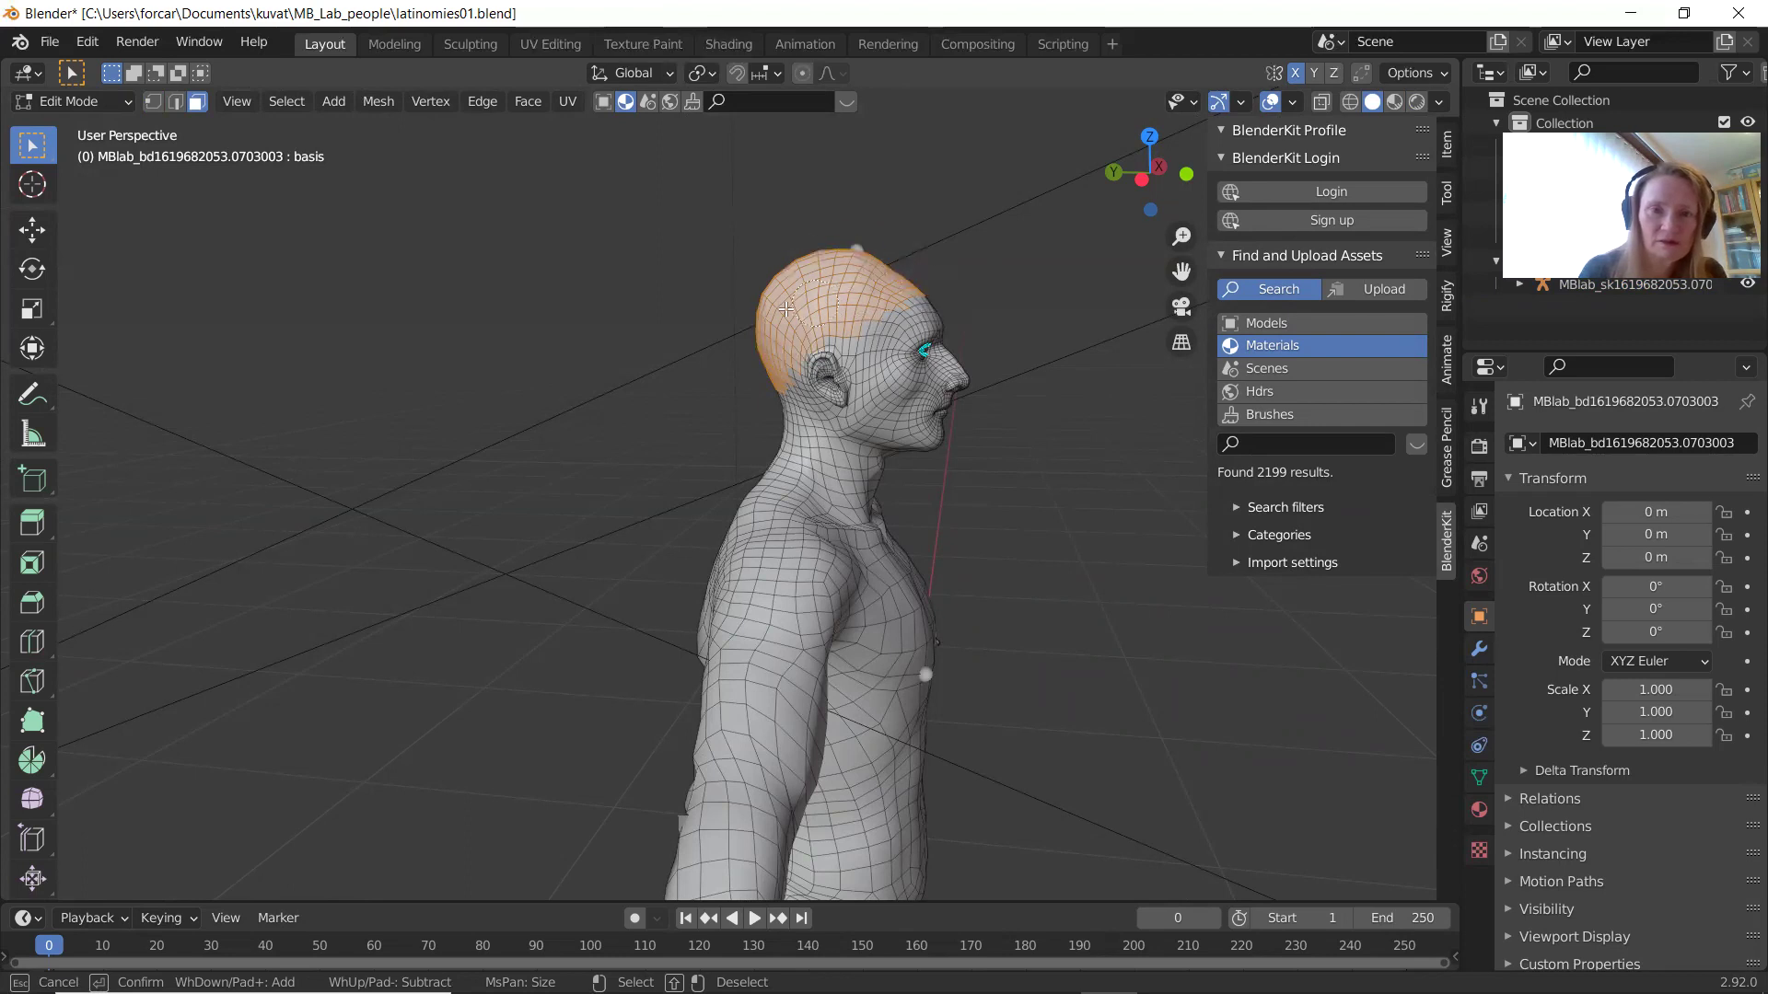
pyautogui.click(775, 367)
pyautogui.rightClick(774, 367)
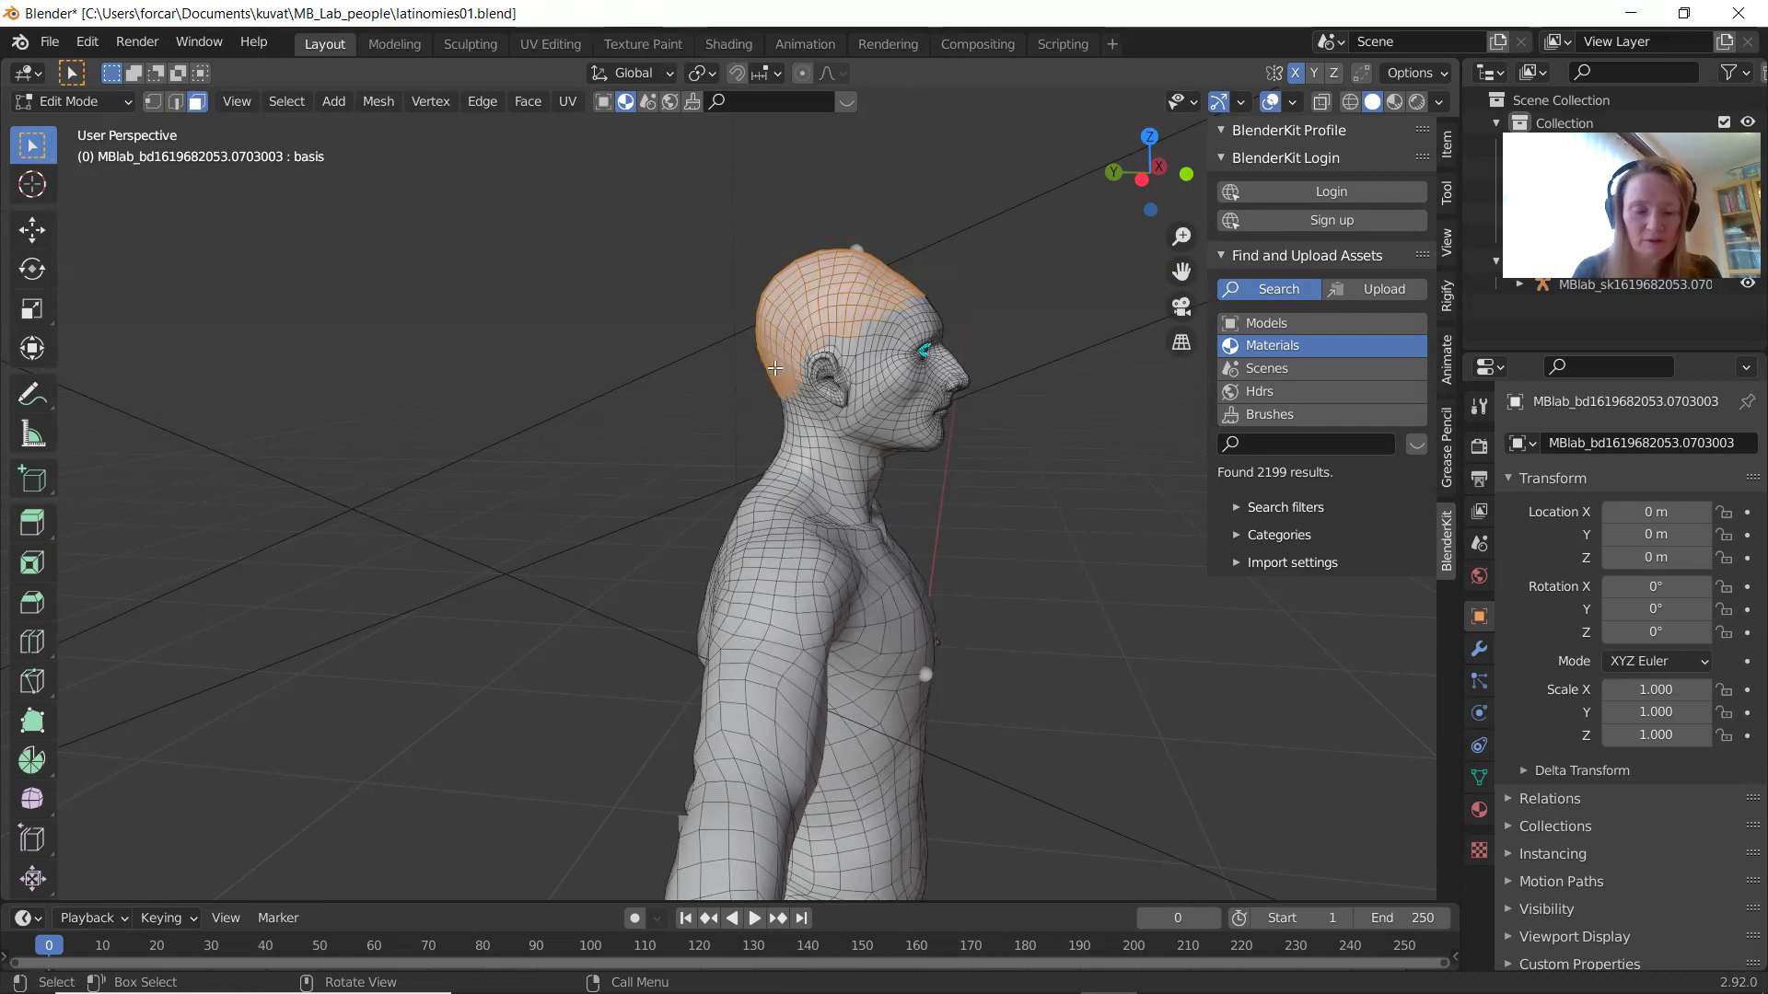
# Deselect the upper forehead faces to raise the hairline and tidy the scalp selection around the right temple.
pyautogui.moveTo(1101, 369); pyautogui.dragTo(857, 380, button='middle')
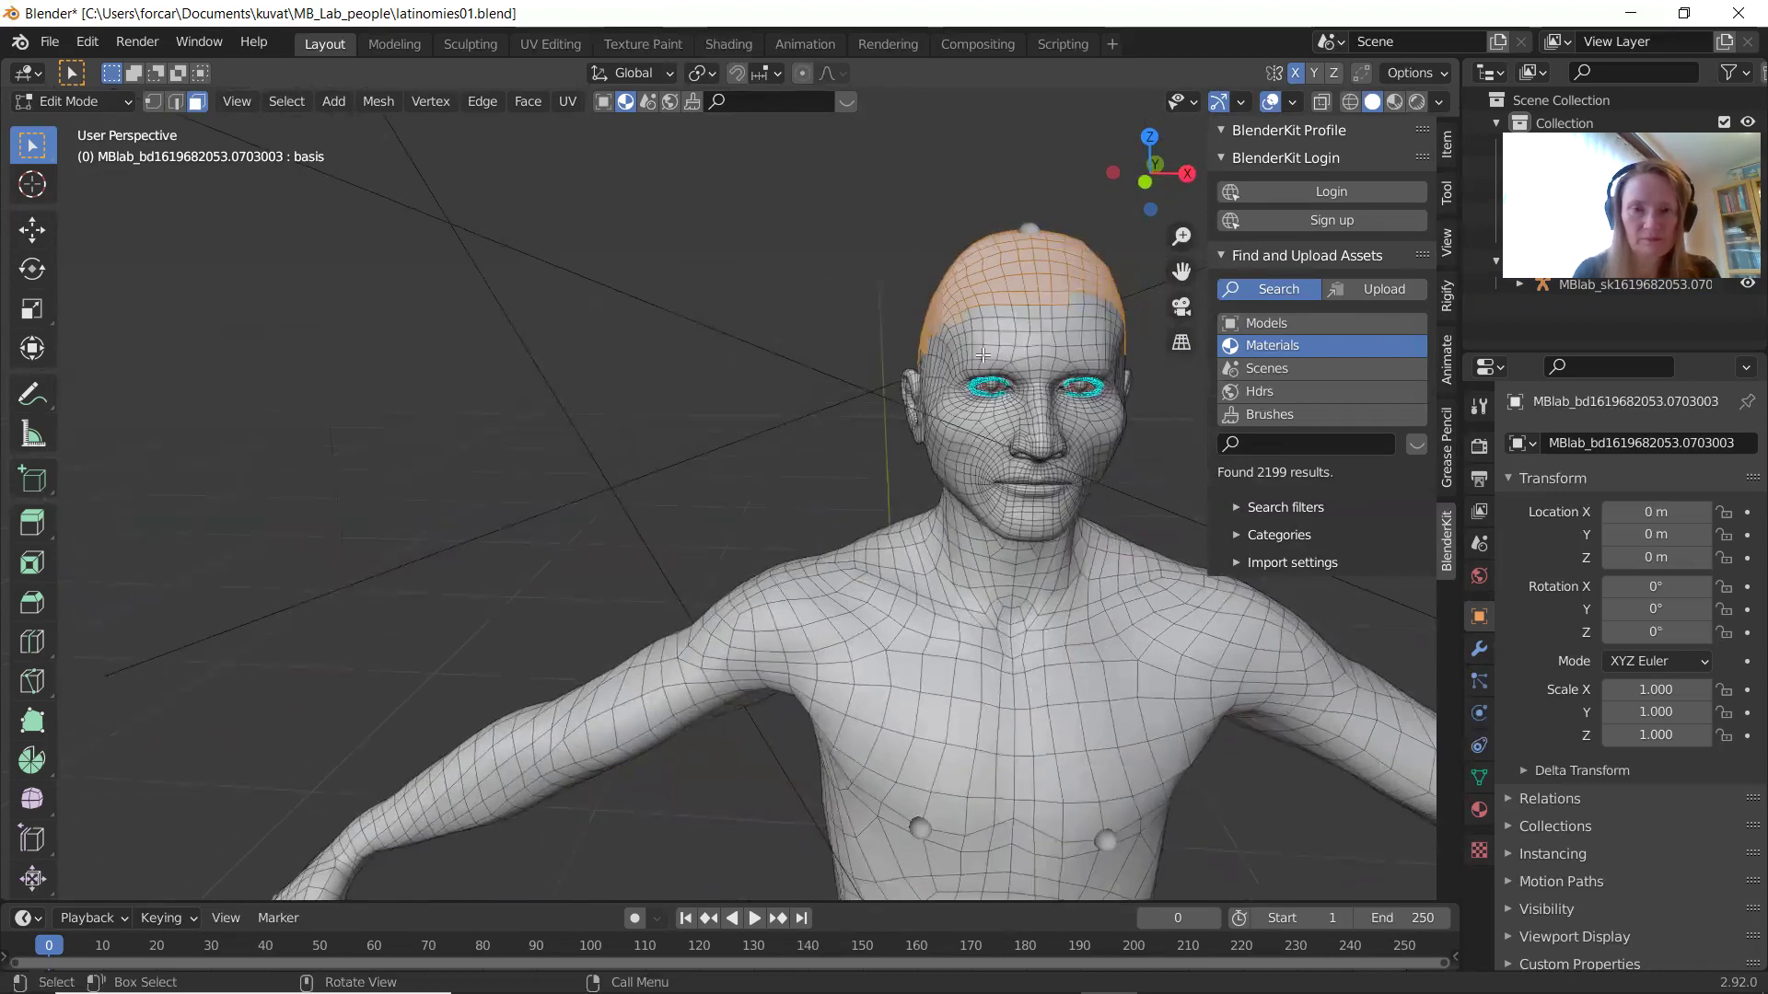
pyautogui.press('c')
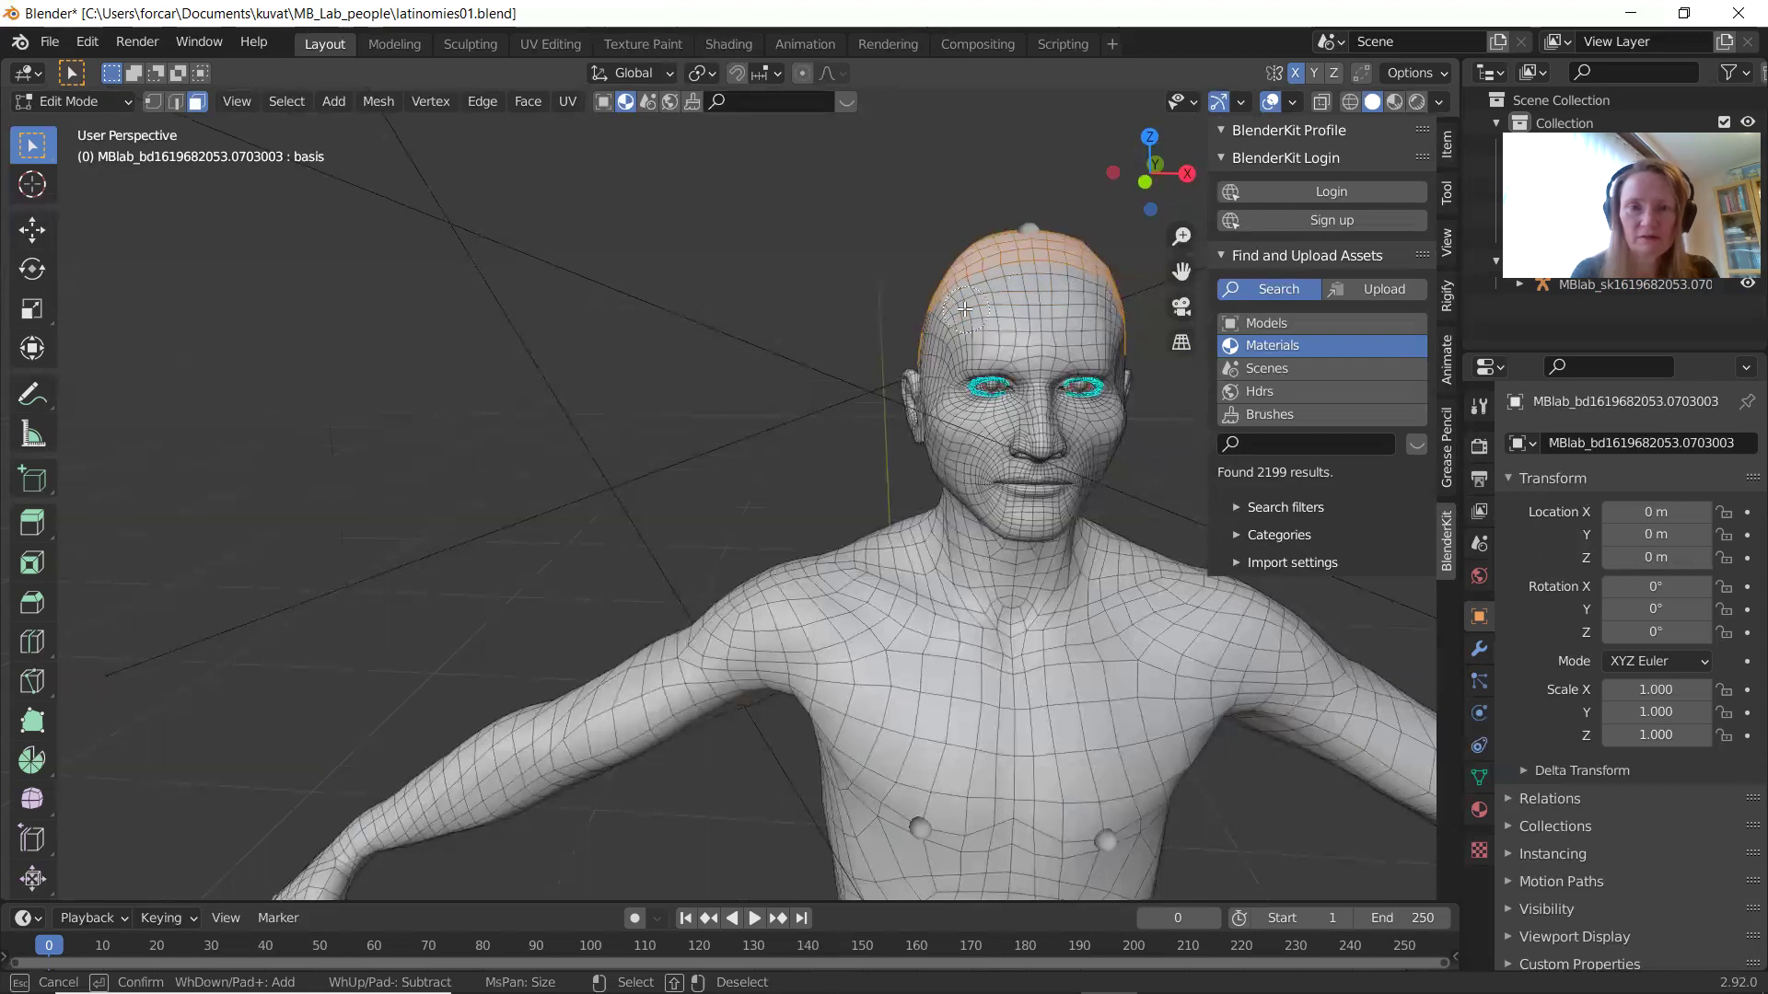
pyautogui.press('Escape')
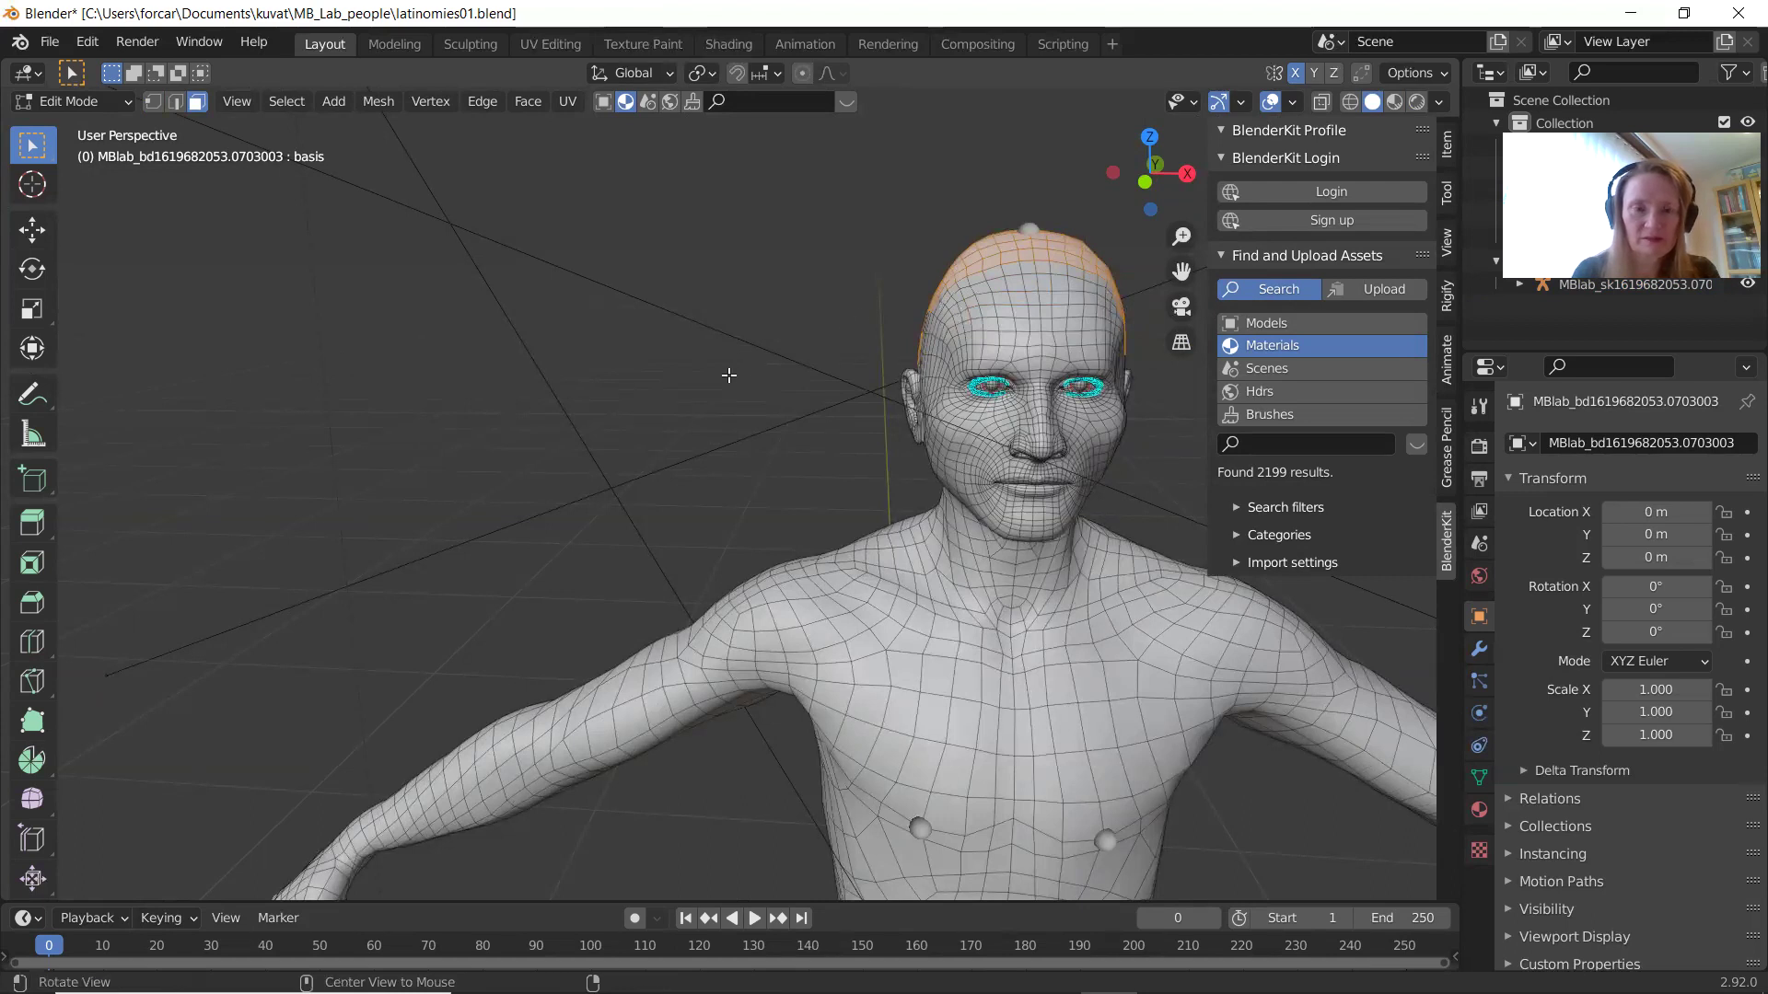
pyautogui.keyDown('alt'); pyautogui.moveTo(729, 376); pyautogui.dragTo(897, 311); pyautogui.keyUp('alt')
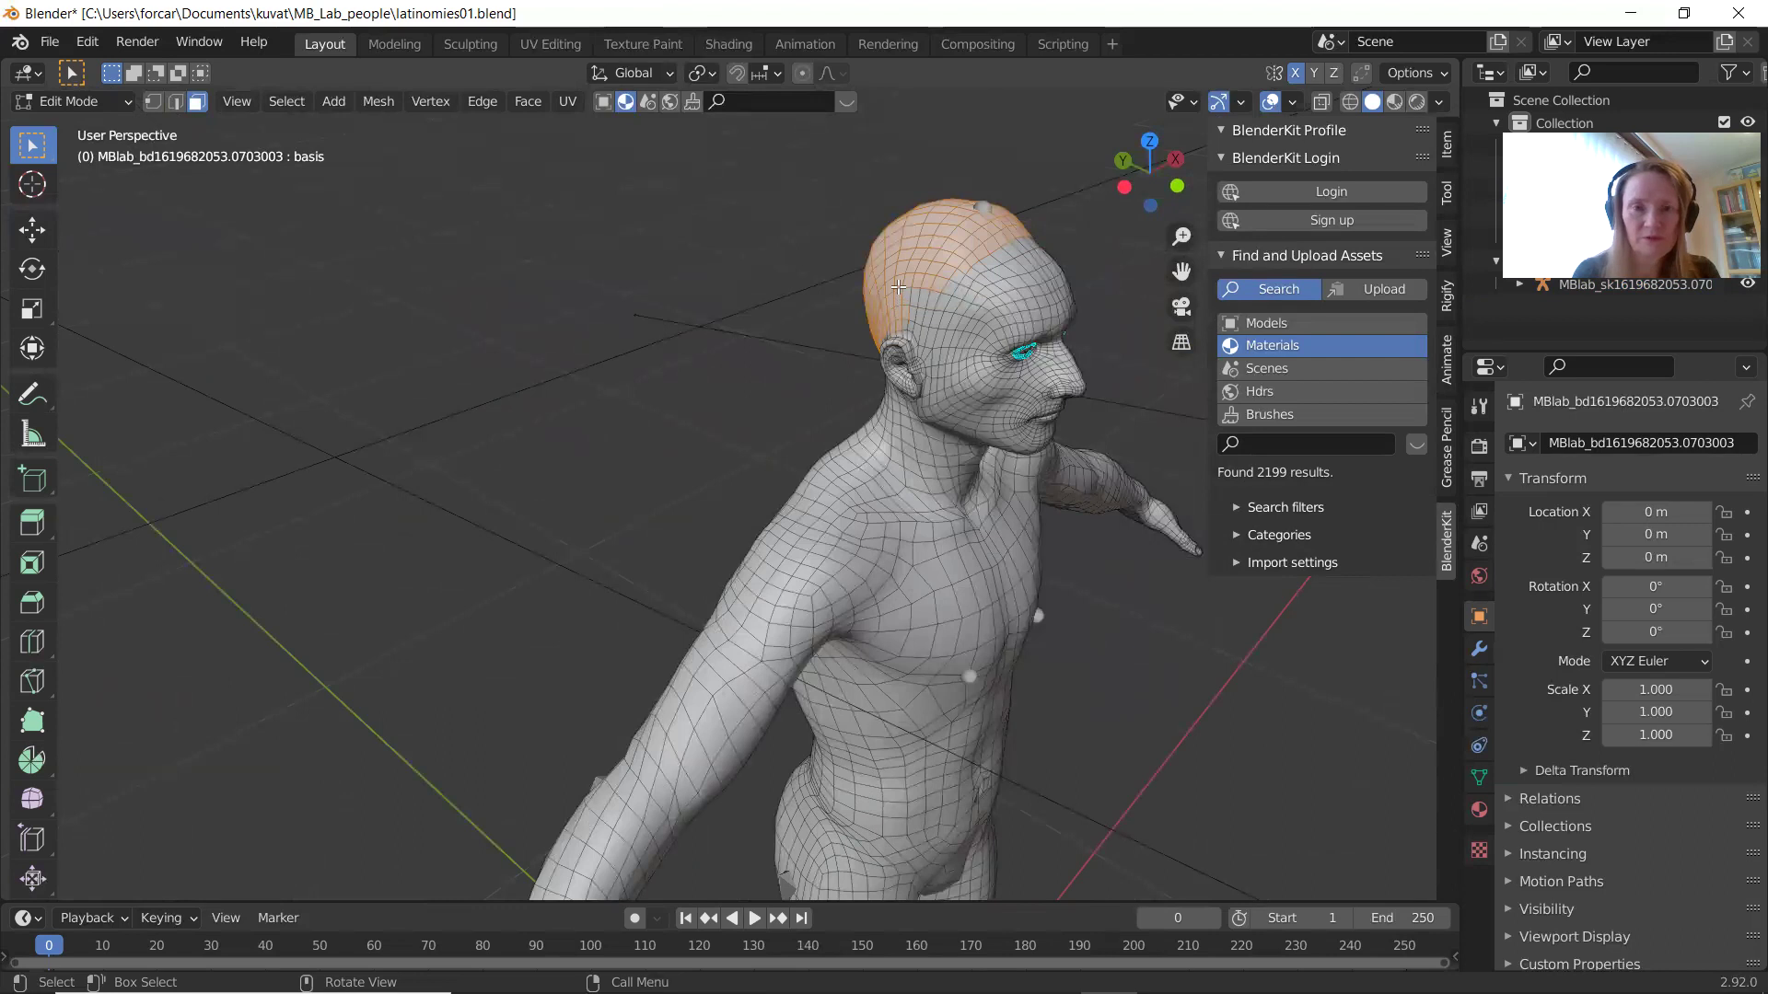
pyautogui.press('c')
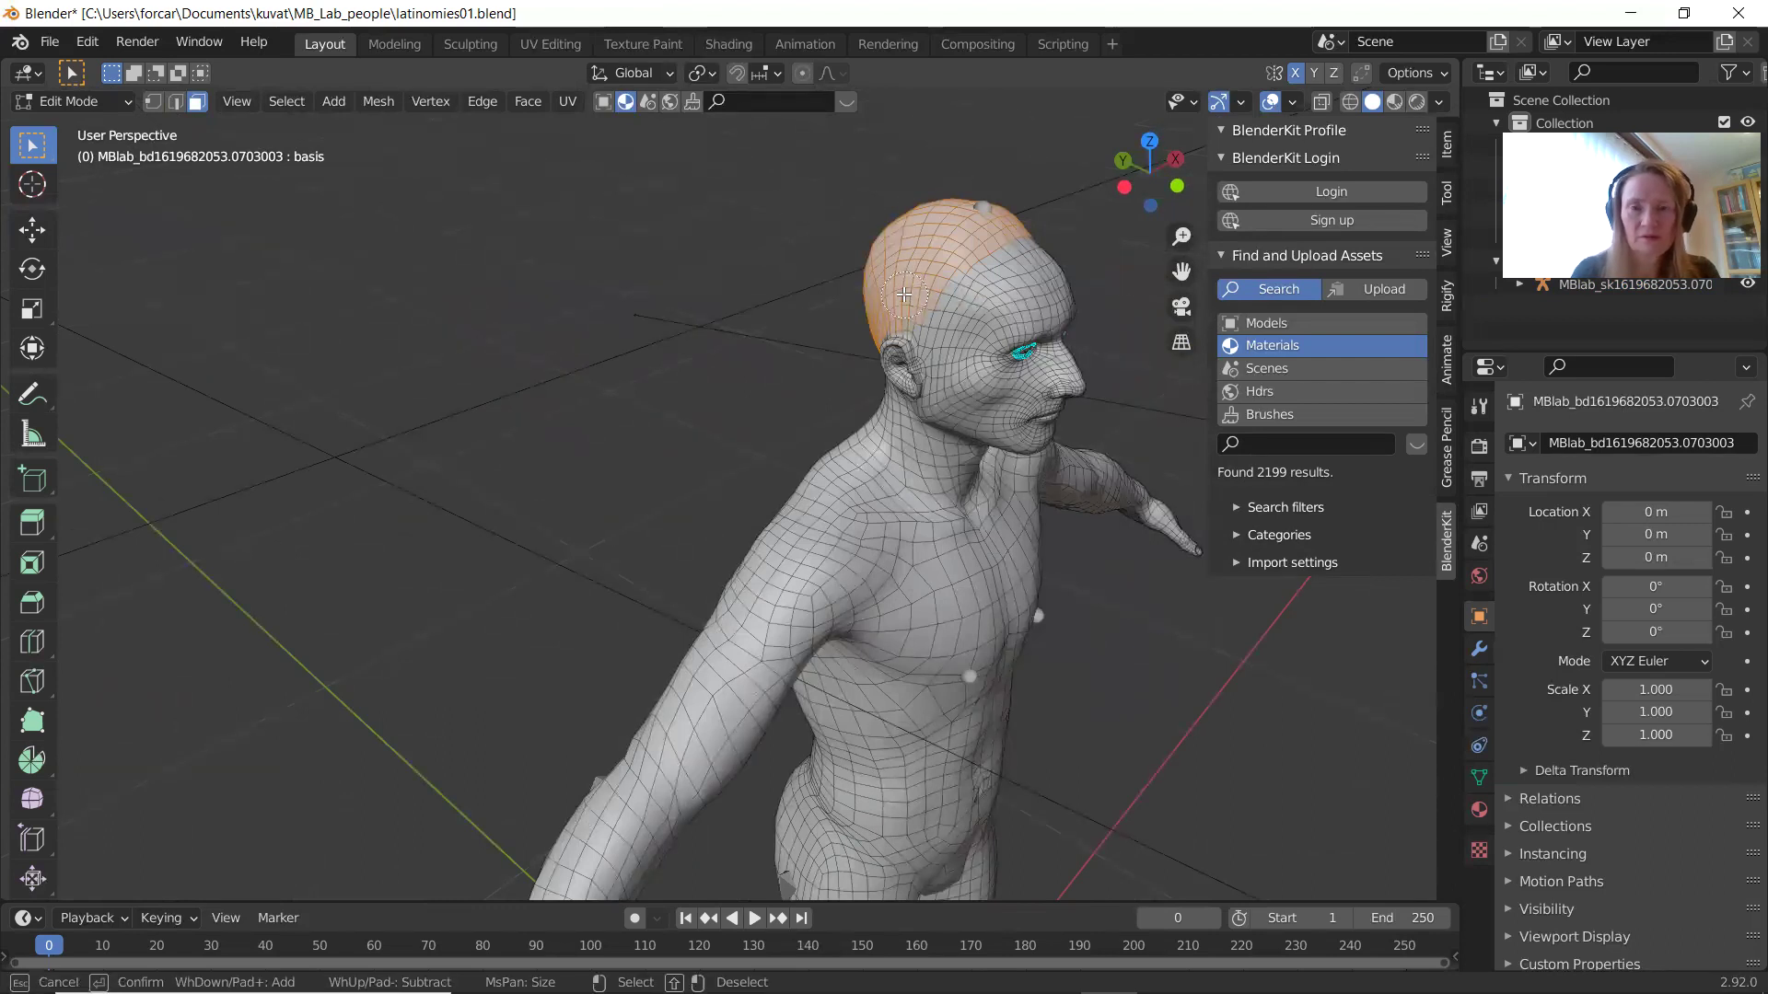
pyautogui.press('Escape')
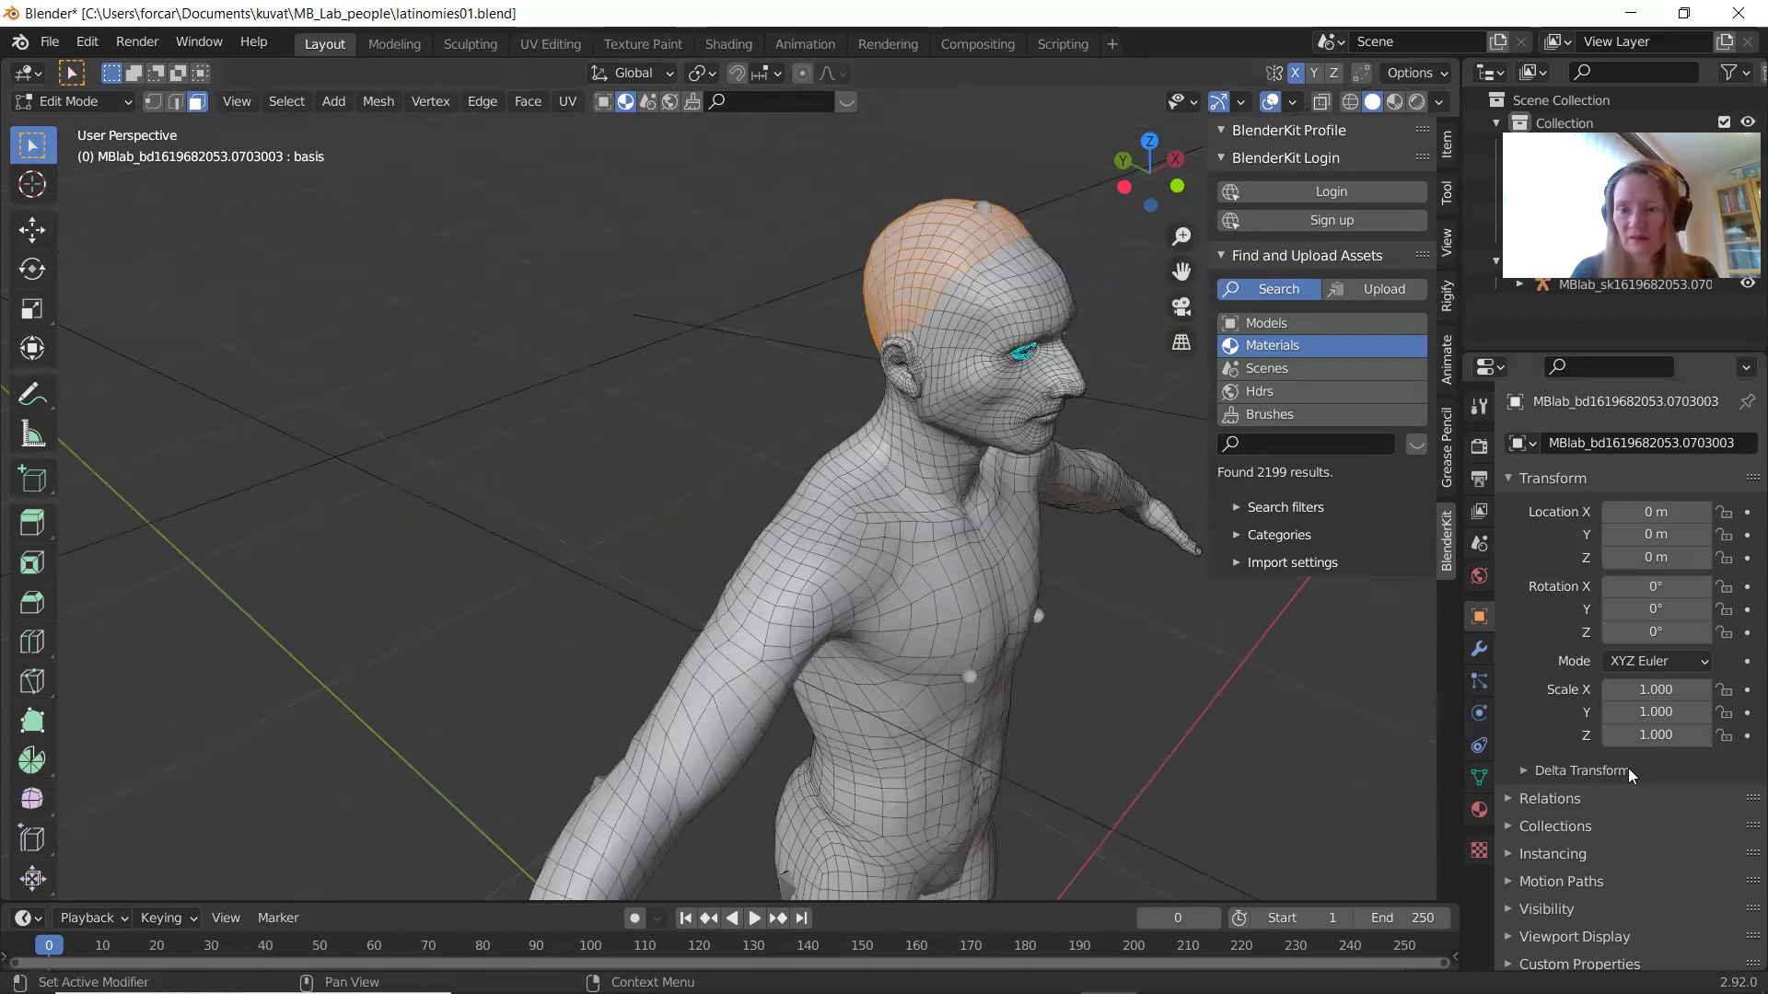
# Add a new vertex group to the body mesh and name it scalp.
pyautogui.click(1478, 779)
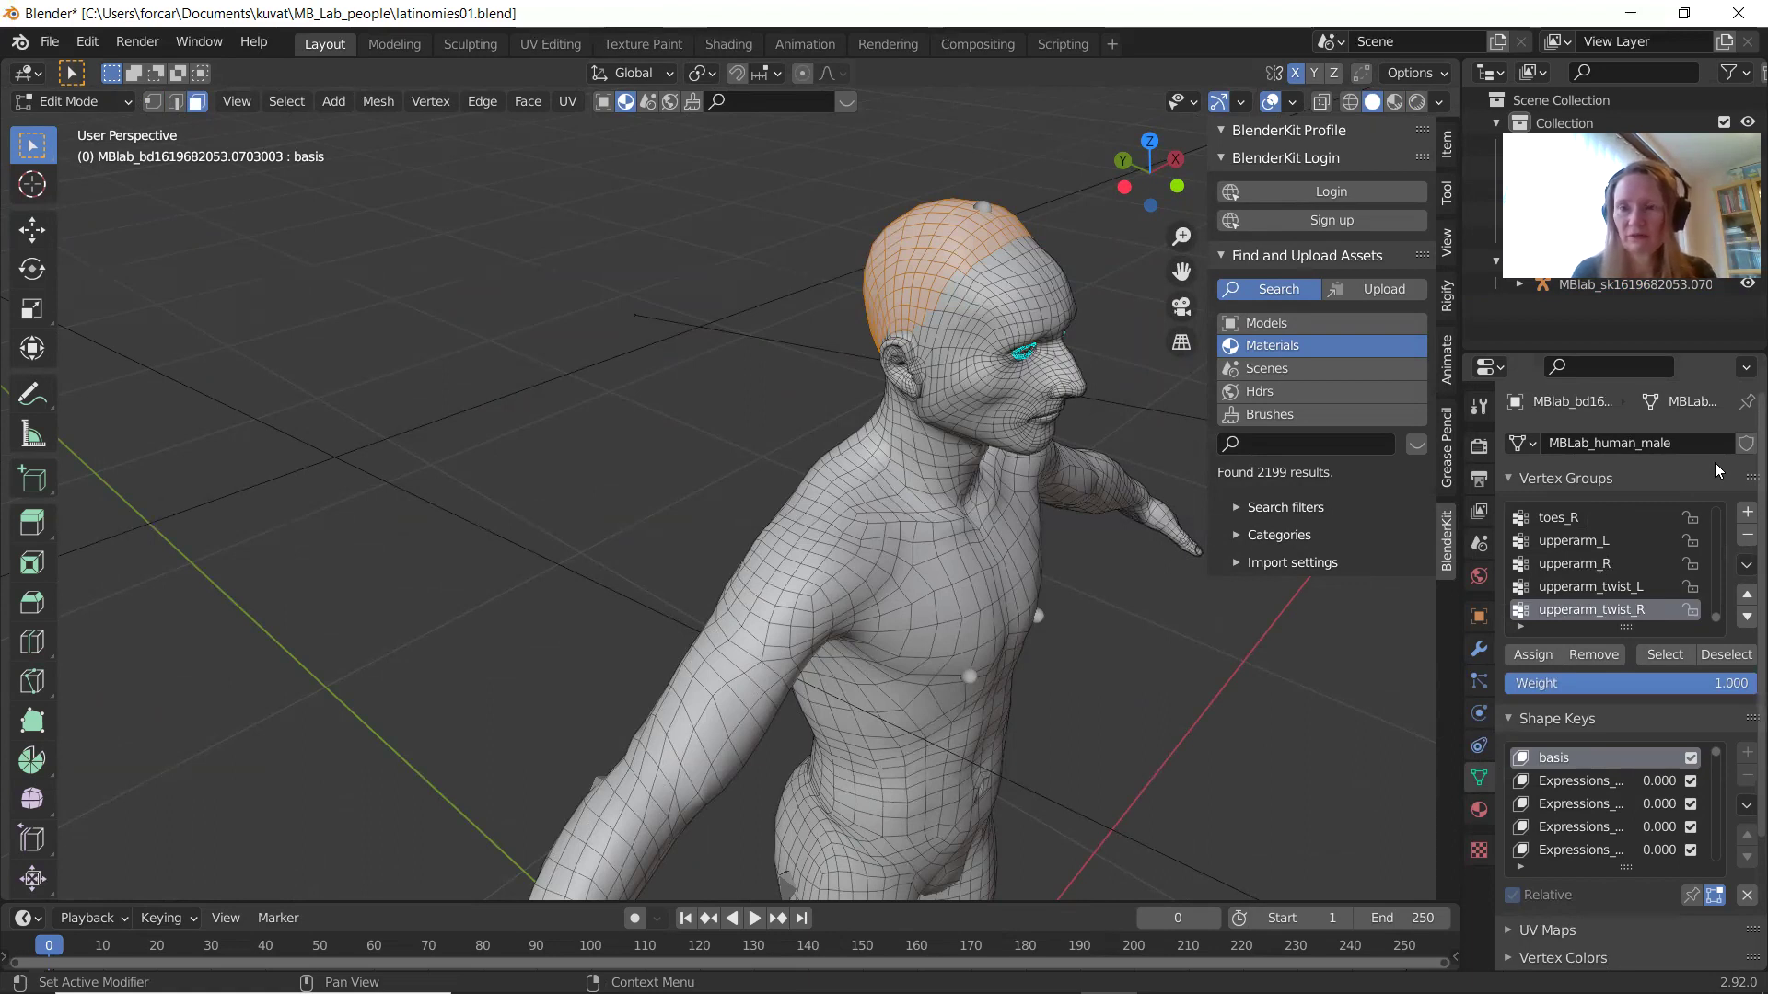
pyautogui.click(1743, 516)
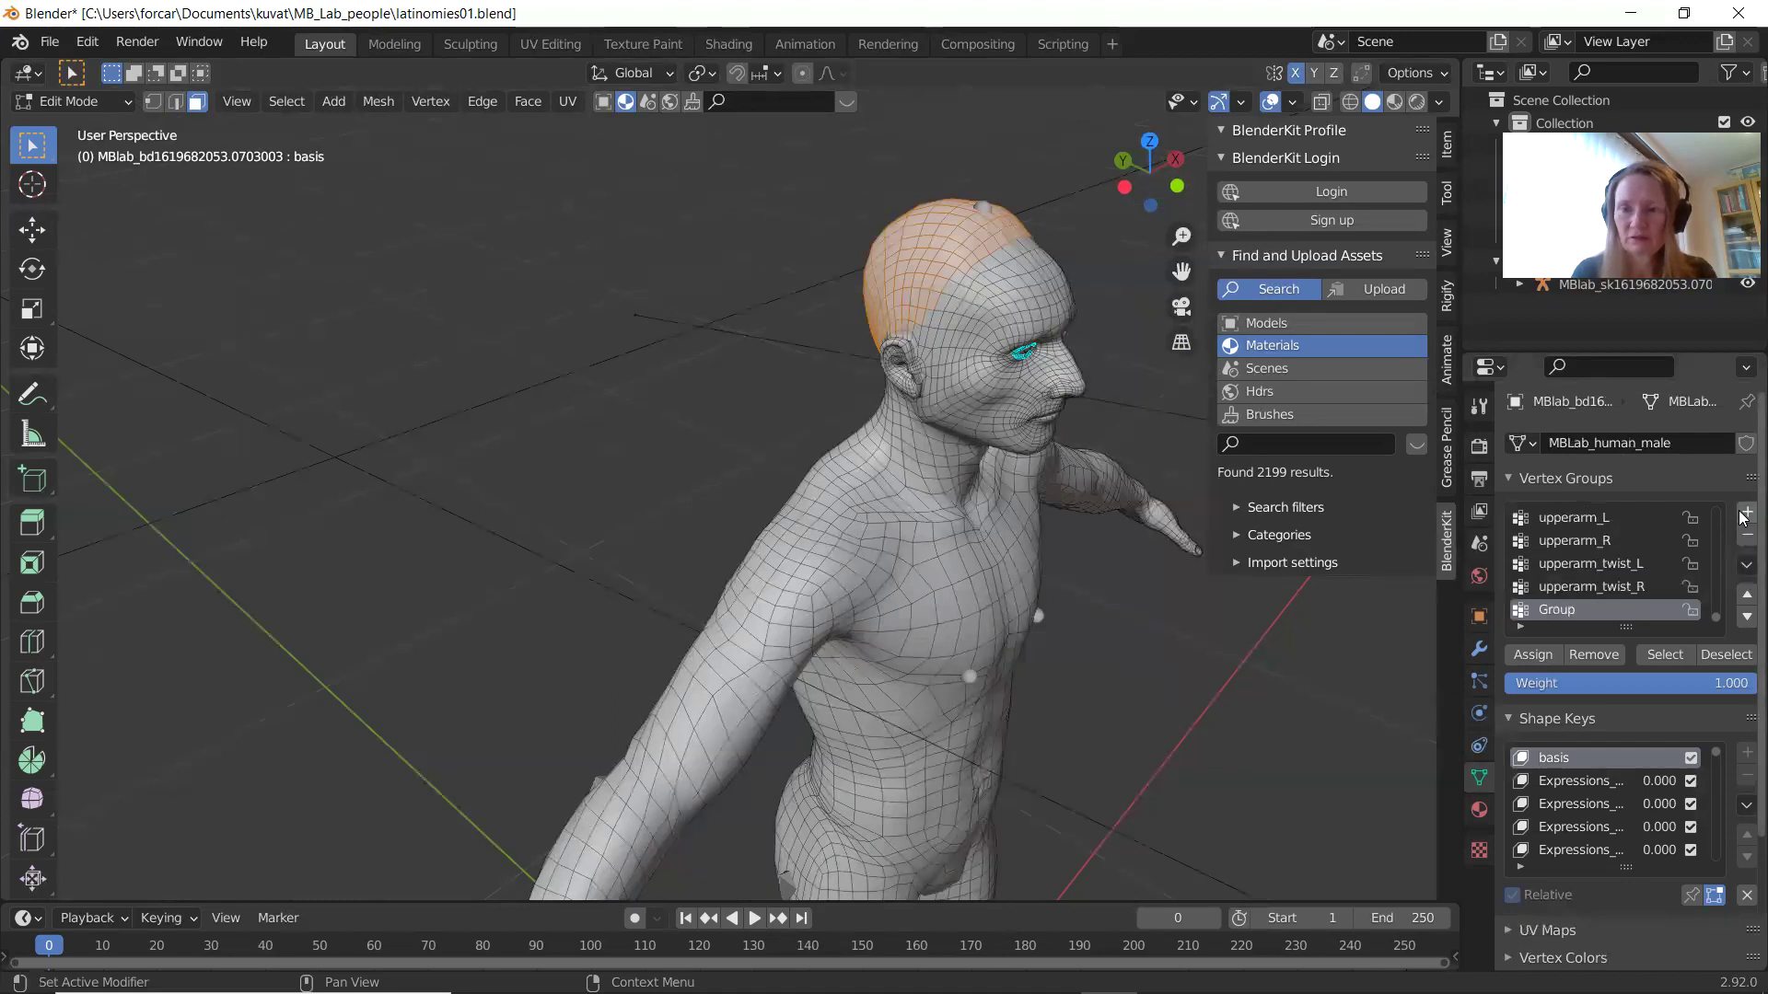
pyautogui.doubleClick(1561, 610)
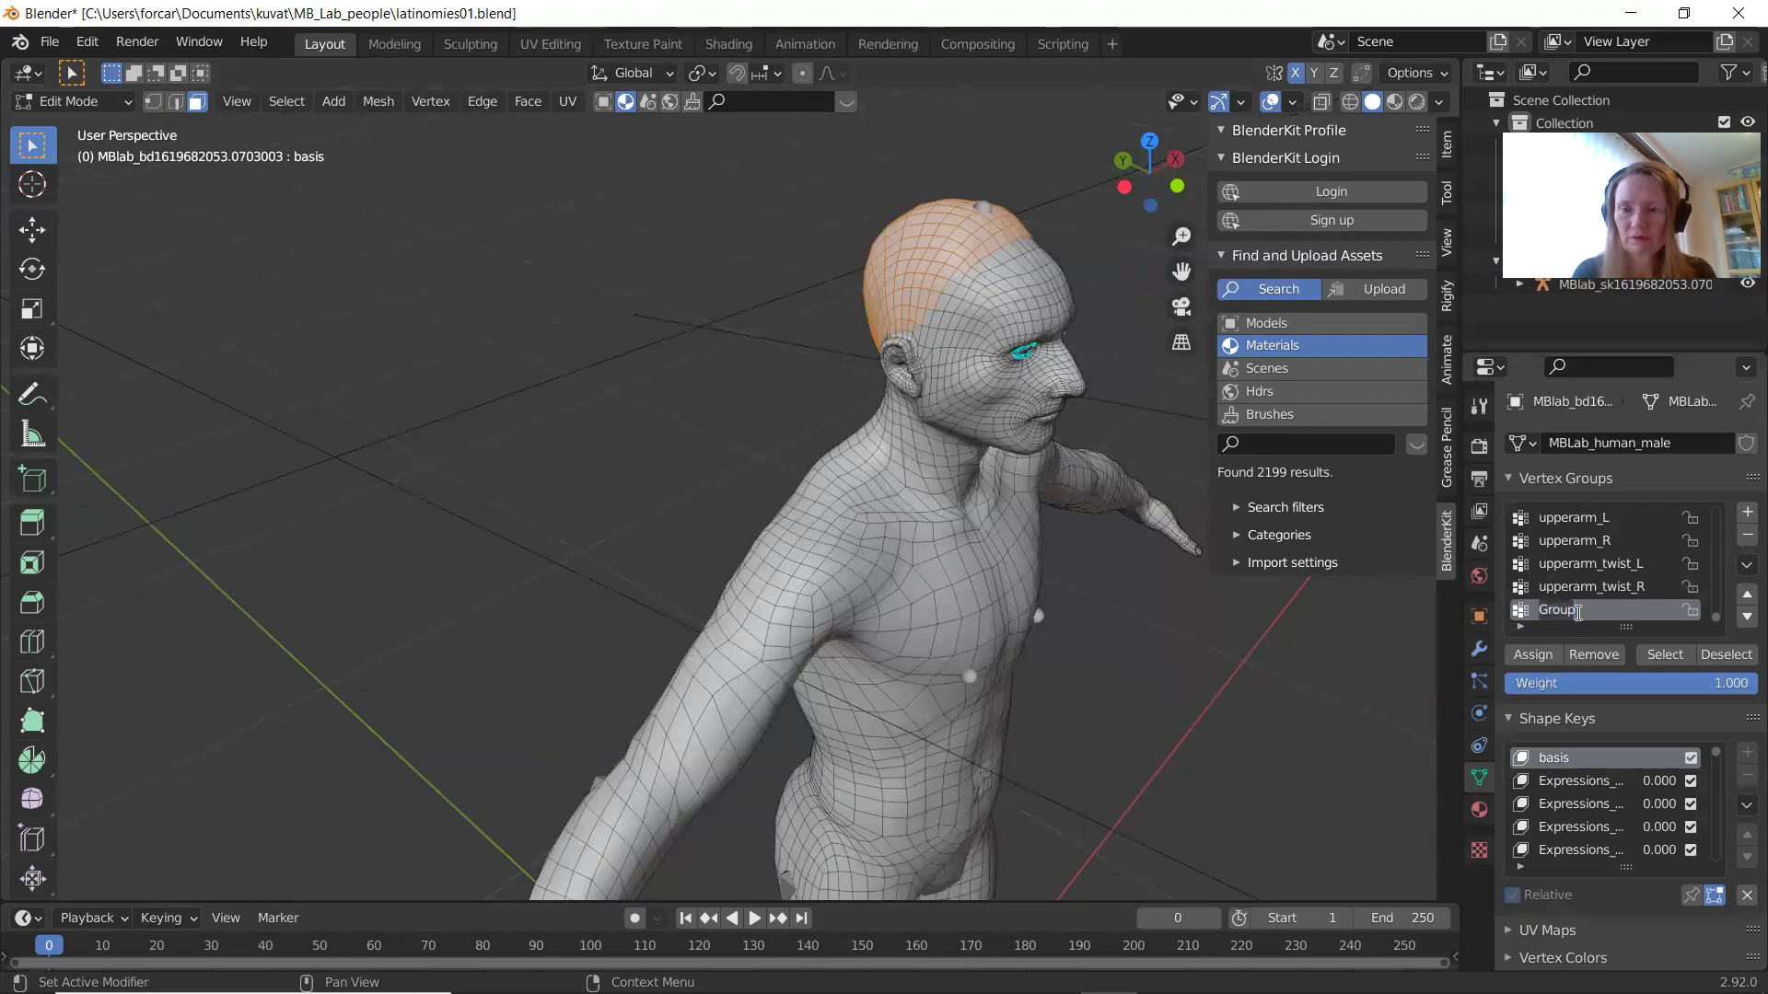
pyautogui.write('scalp')
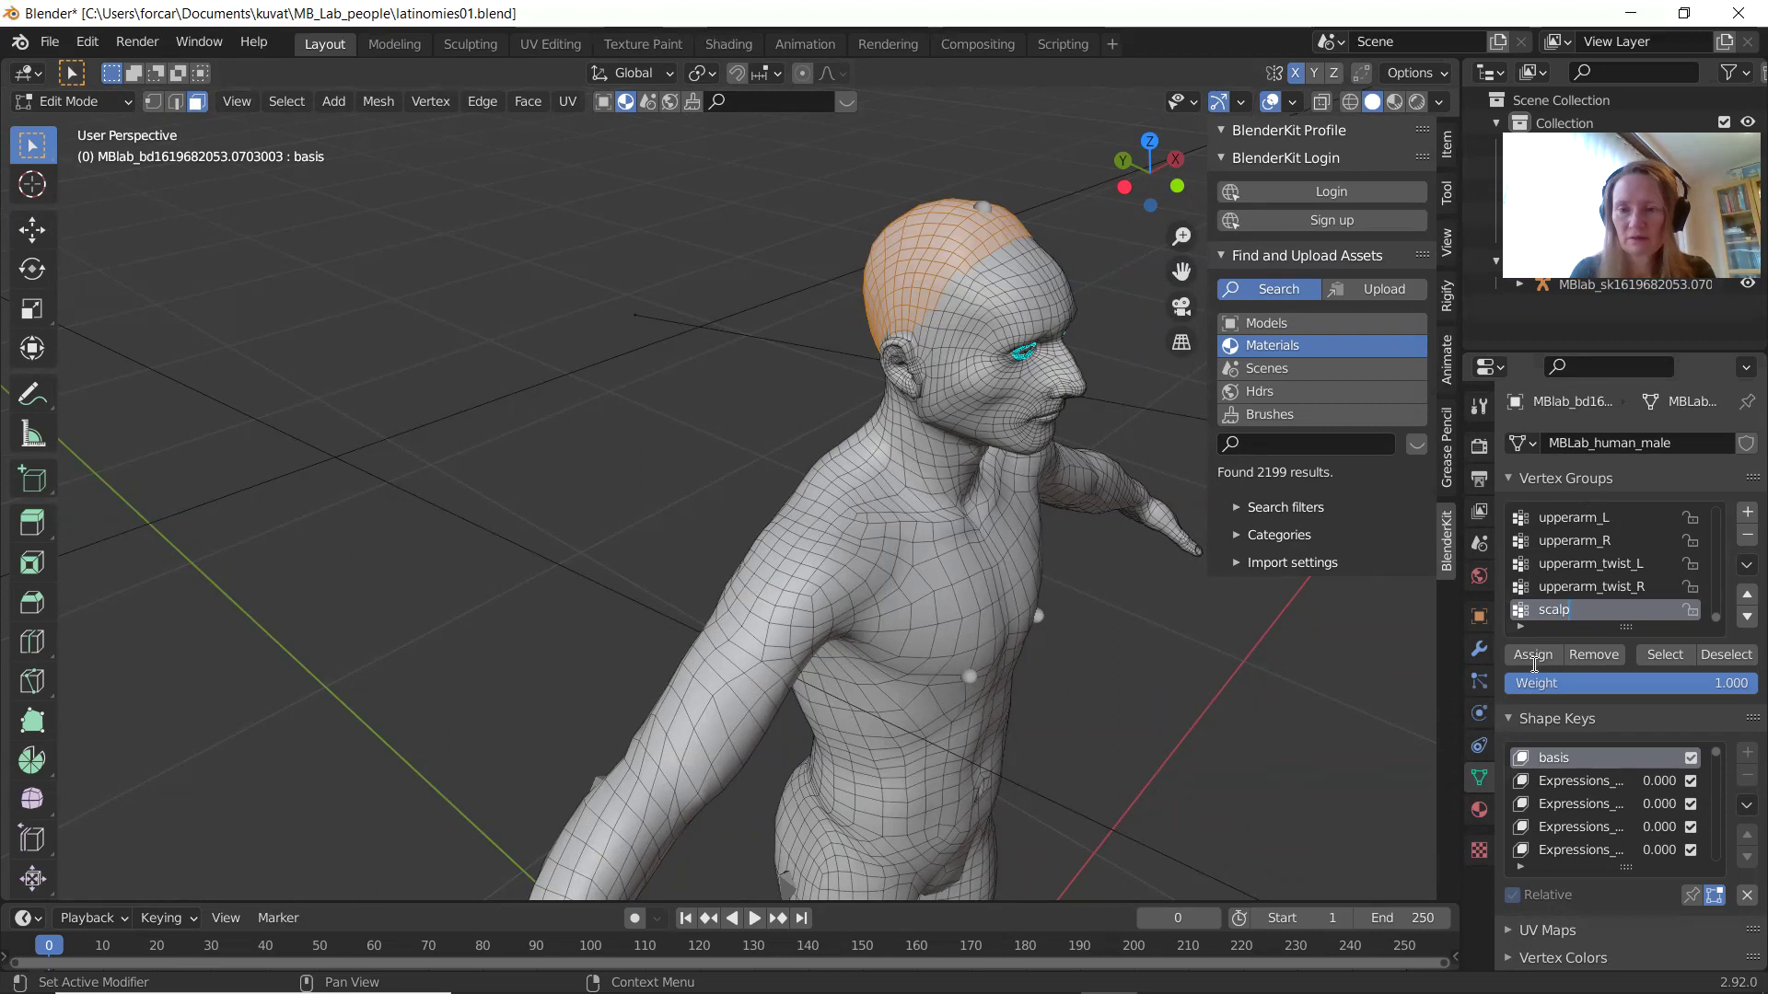
pyautogui.press('Return')
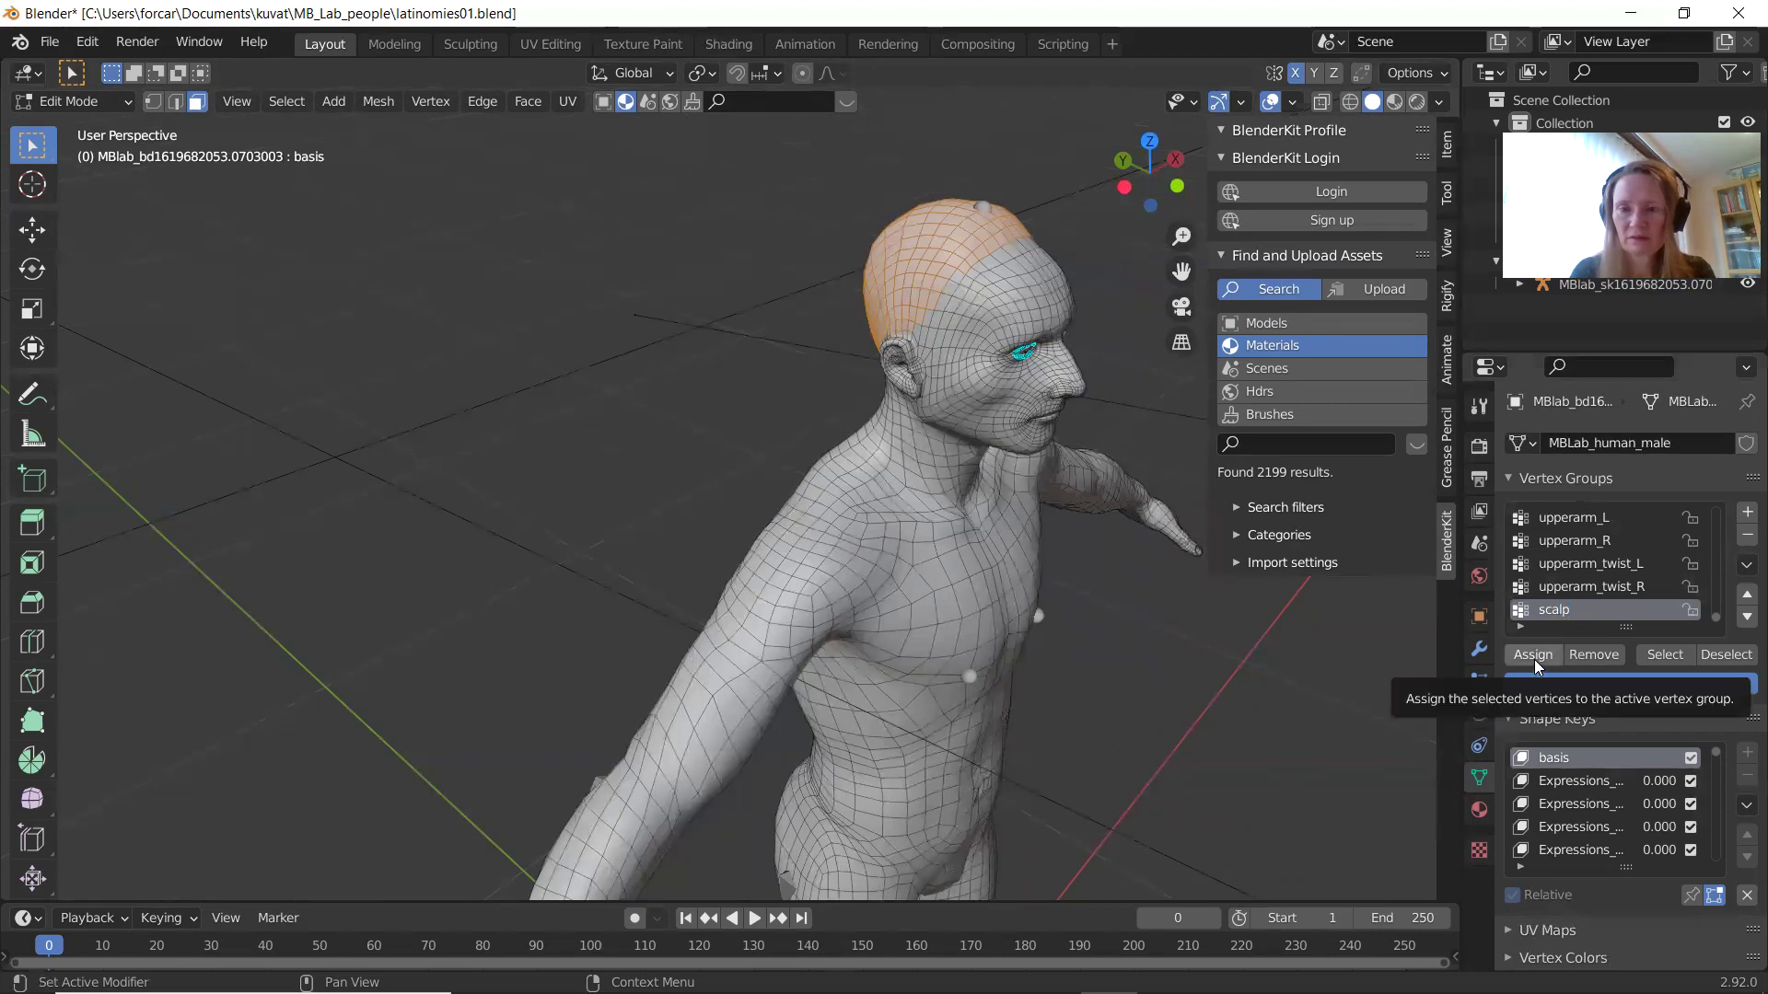
# Assign the selected faces to the scalp vertex group and generate Brunette hair from the selection in Object Mode.
pyautogui.click(1534, 657)
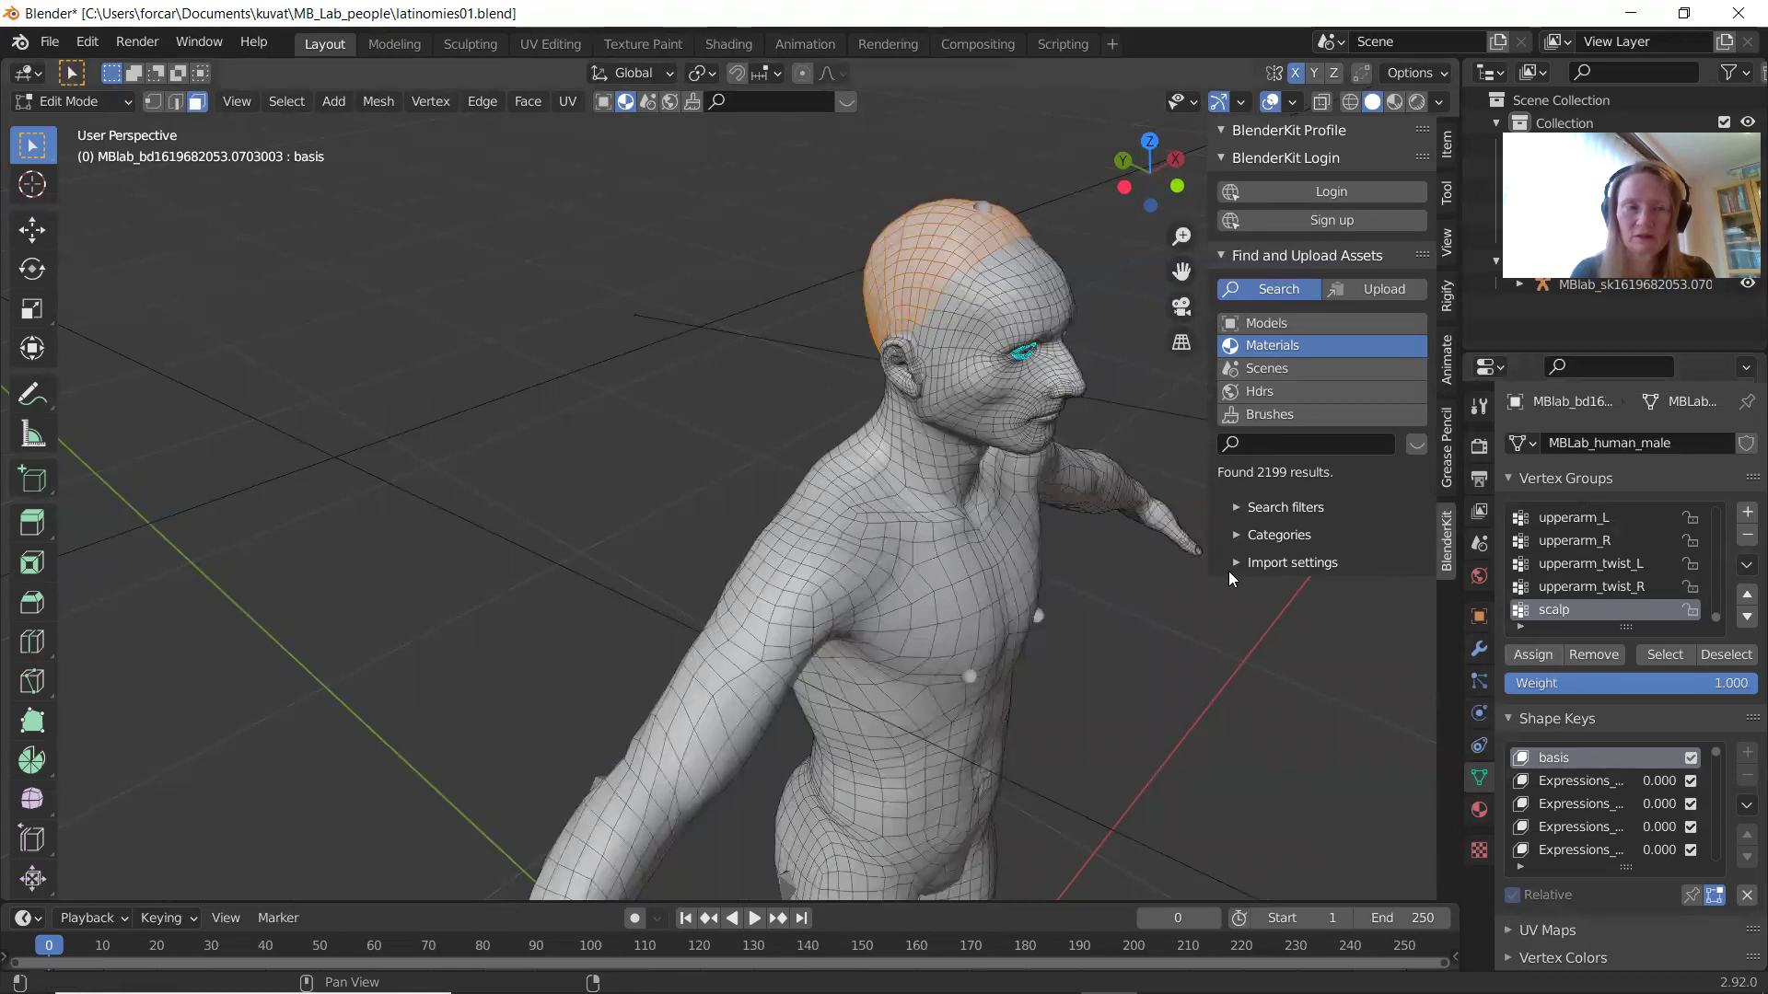
pyautogui.click(122, 103)
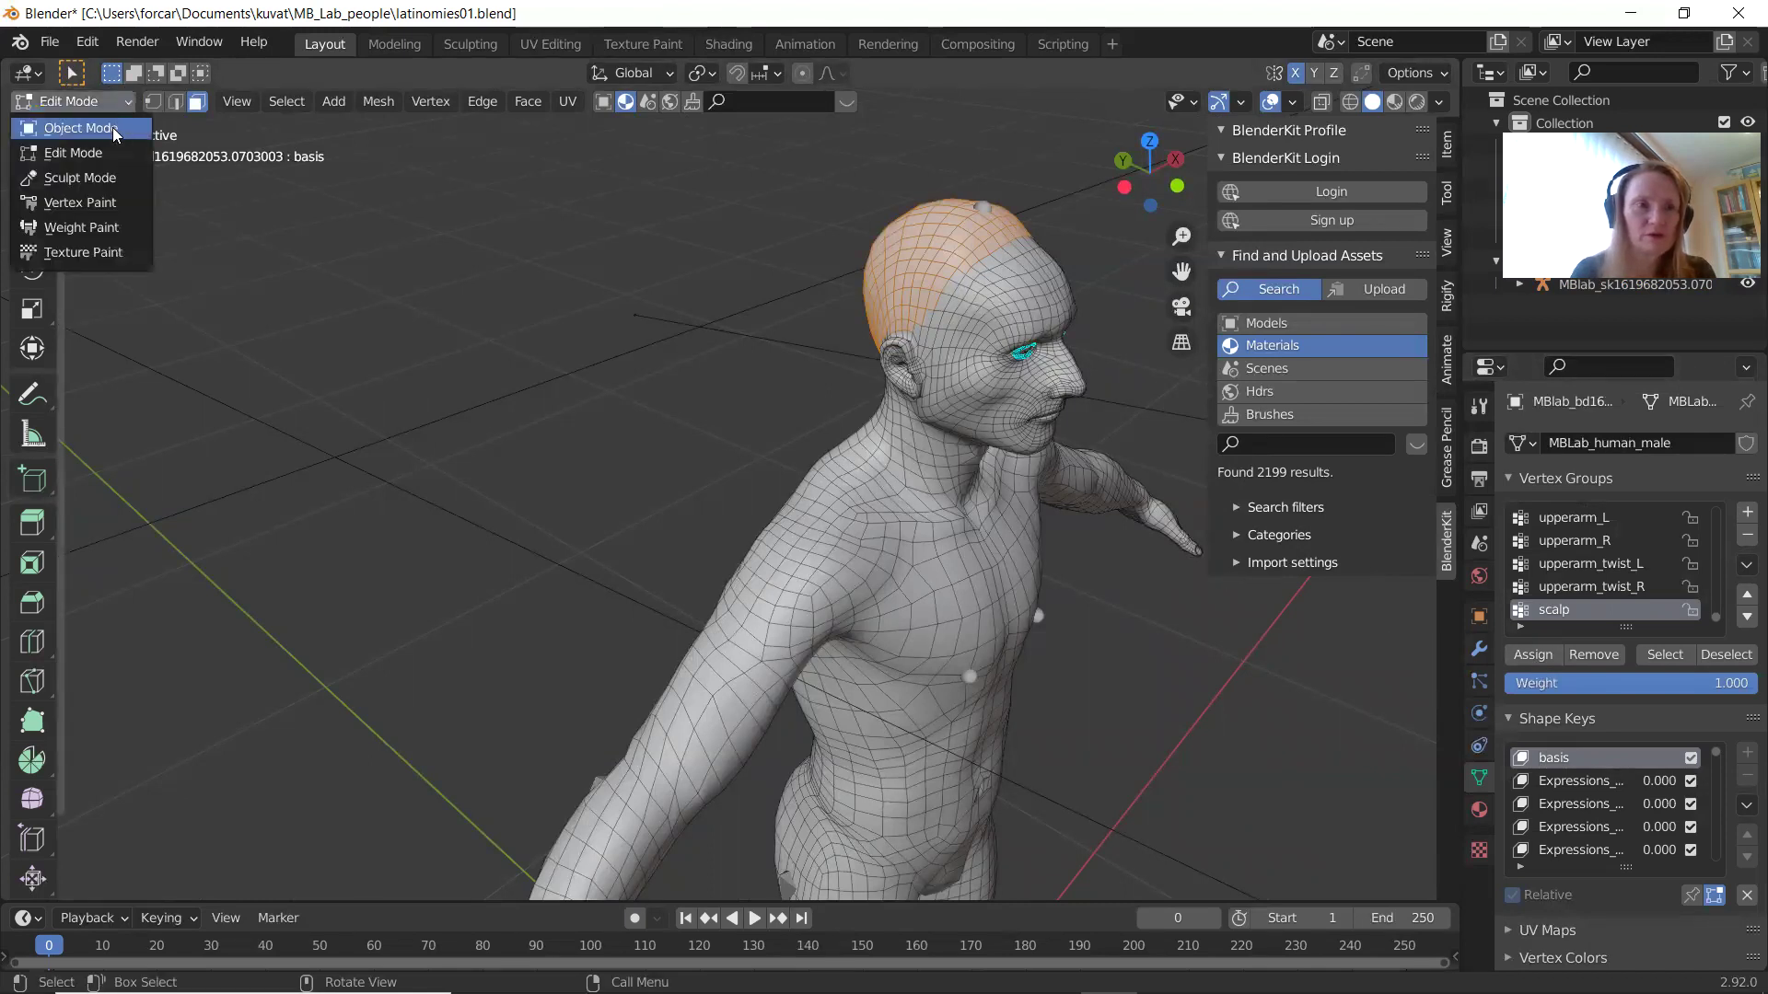
pyautogui.click(112, 127)
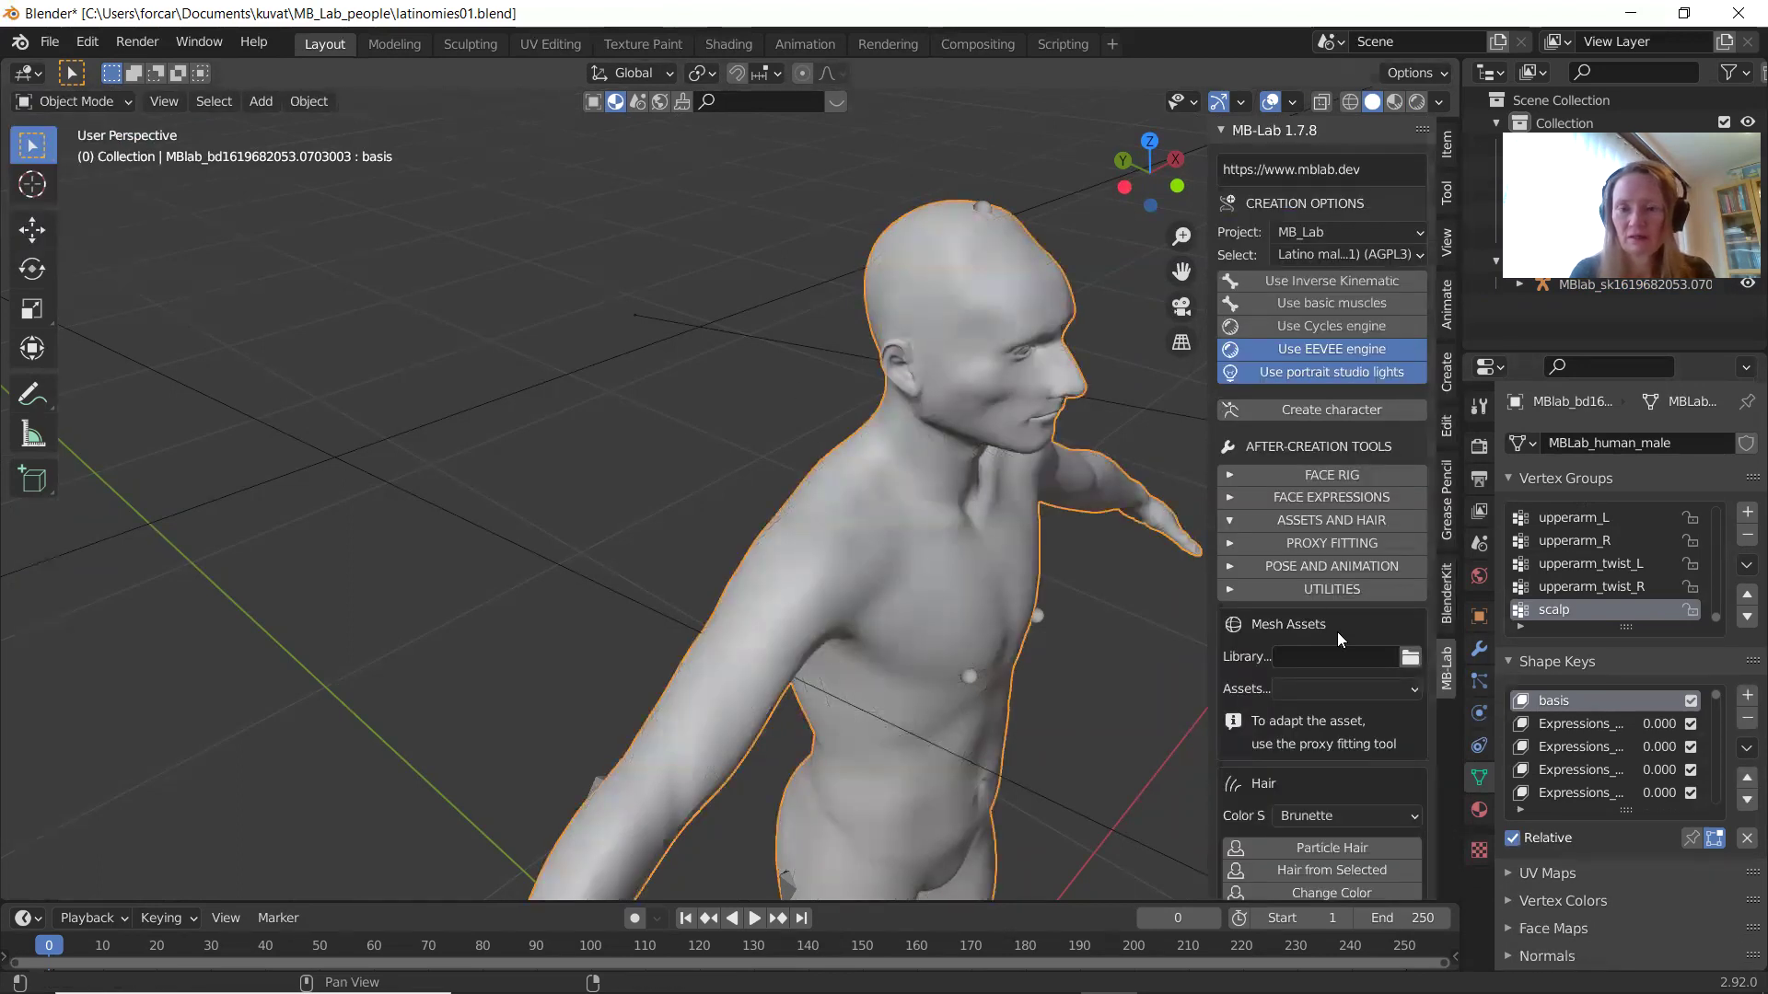
pyautogui.scroll(-5, 1337, 632)
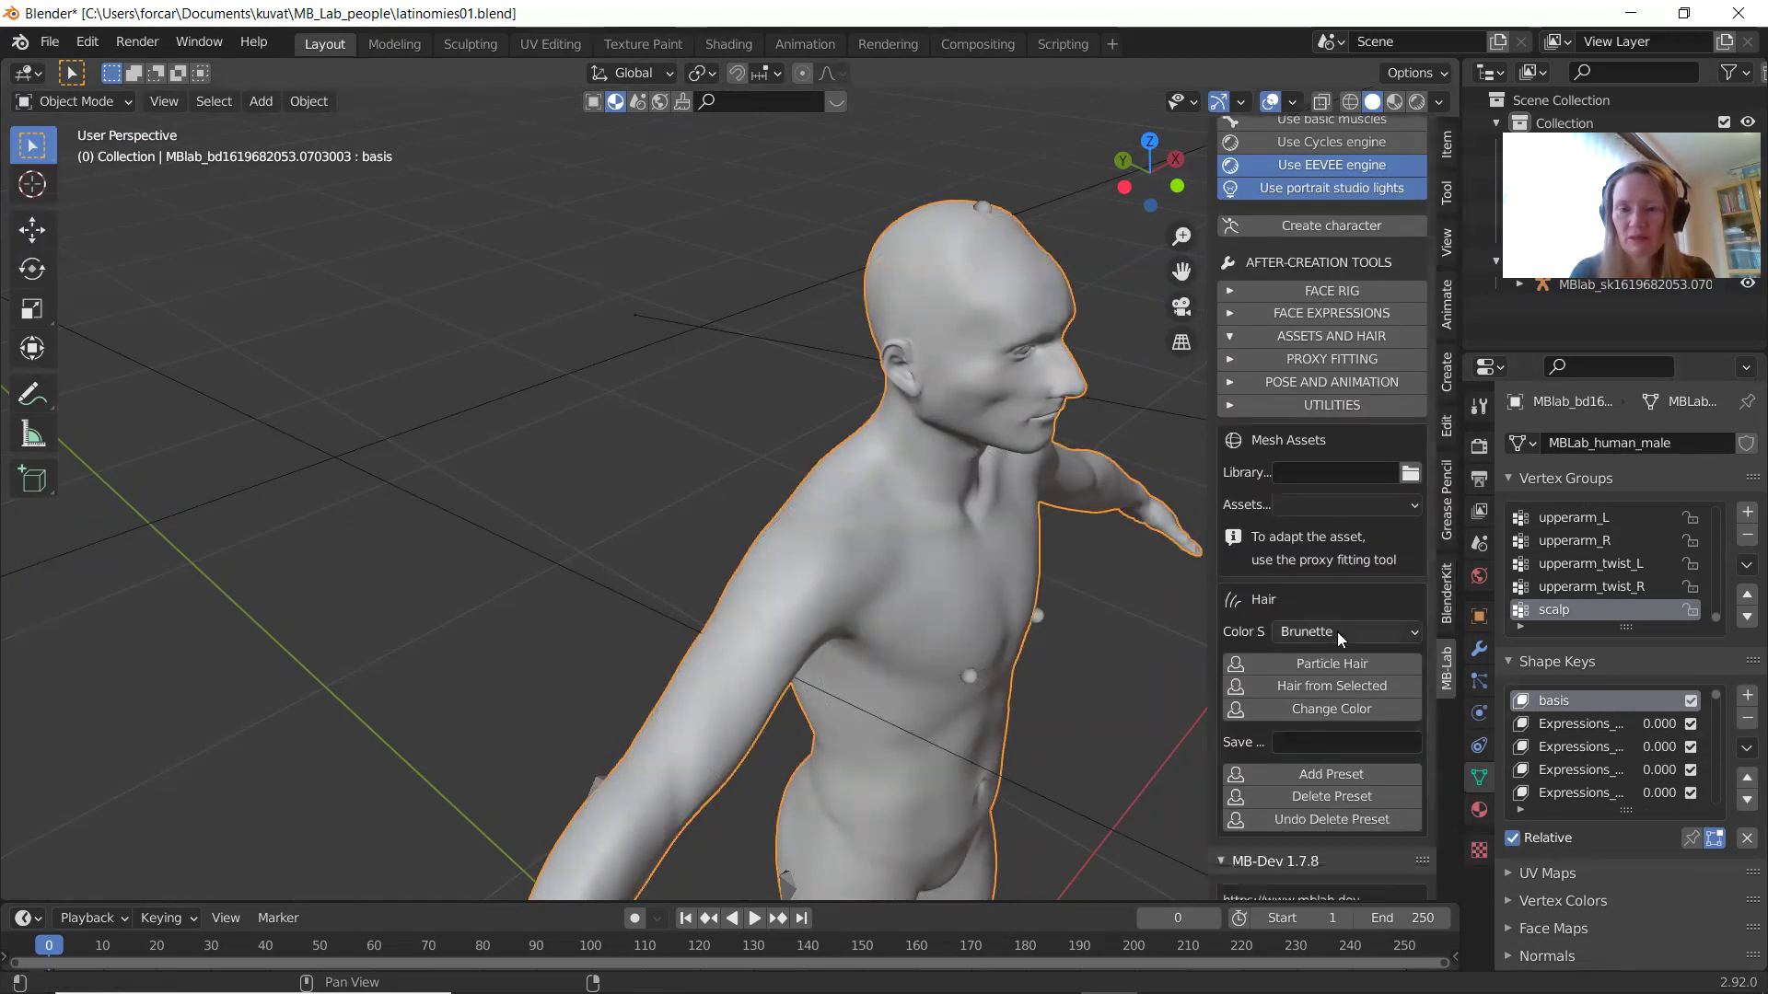
pyautogui.click(1339, 687)
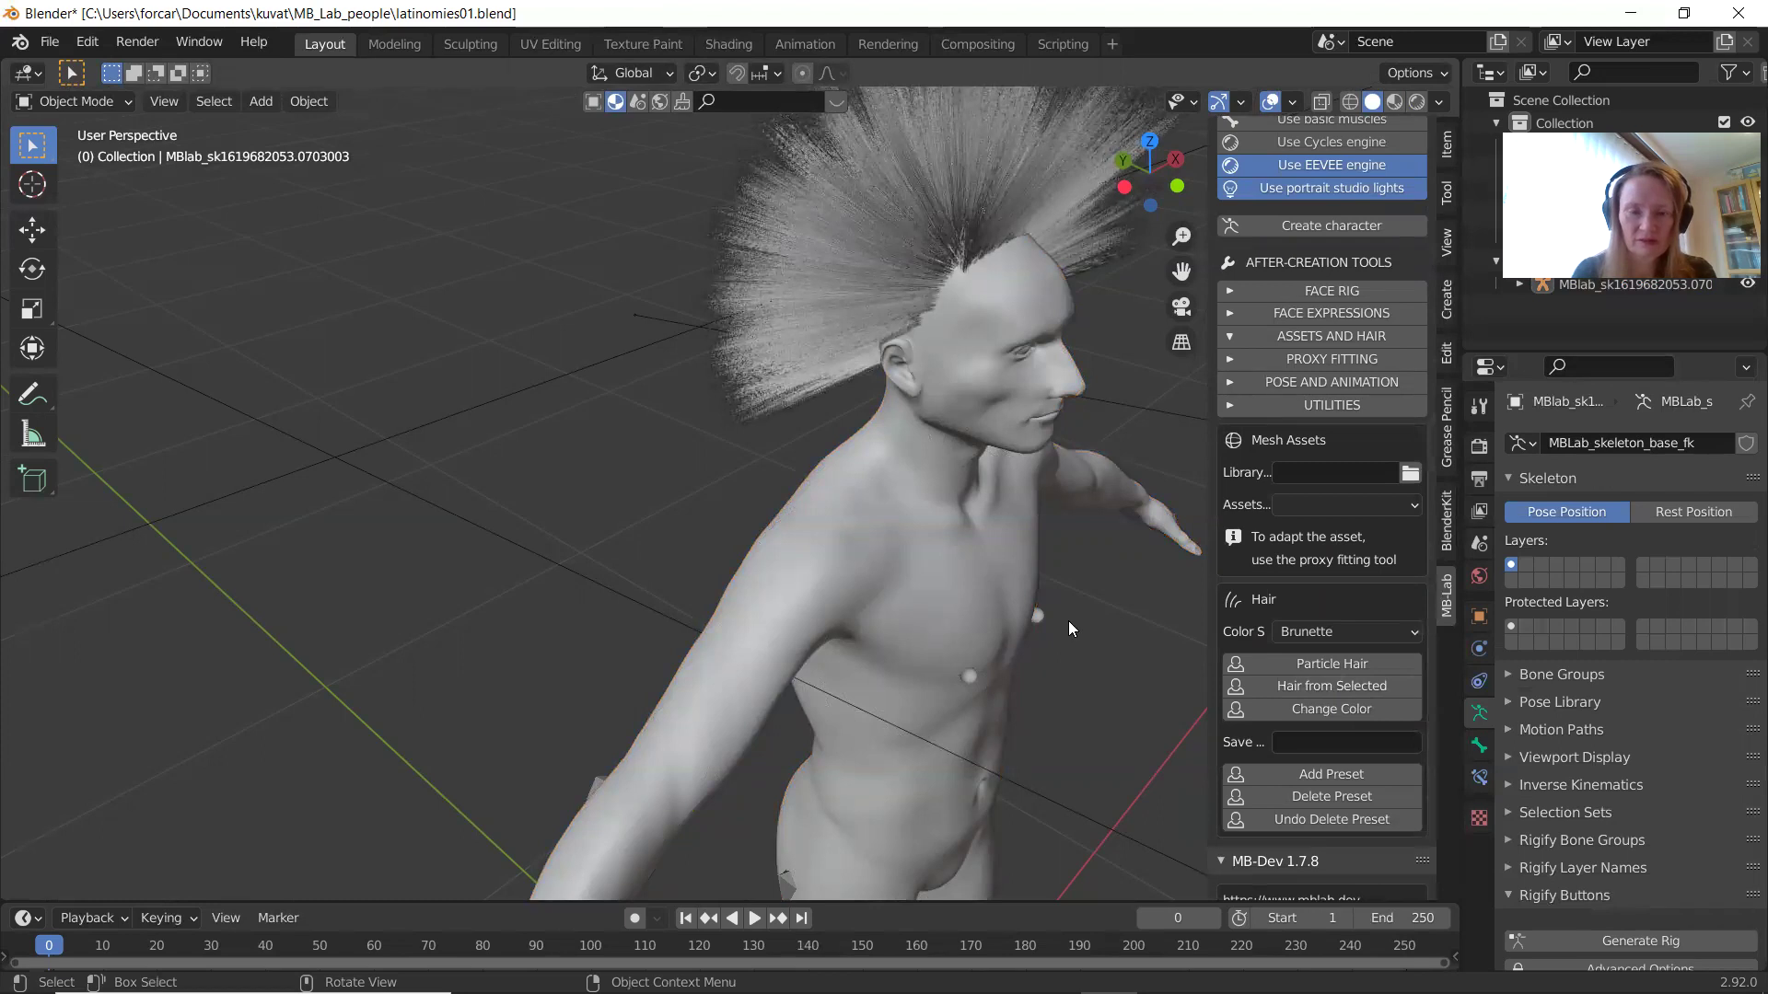
# Select the new Hairs object, open its particle settings and put it into Particle Edit mode.
pyautogui.moveTo(1068, 621); pyautogui.dragTo(698, 600, button='middle')
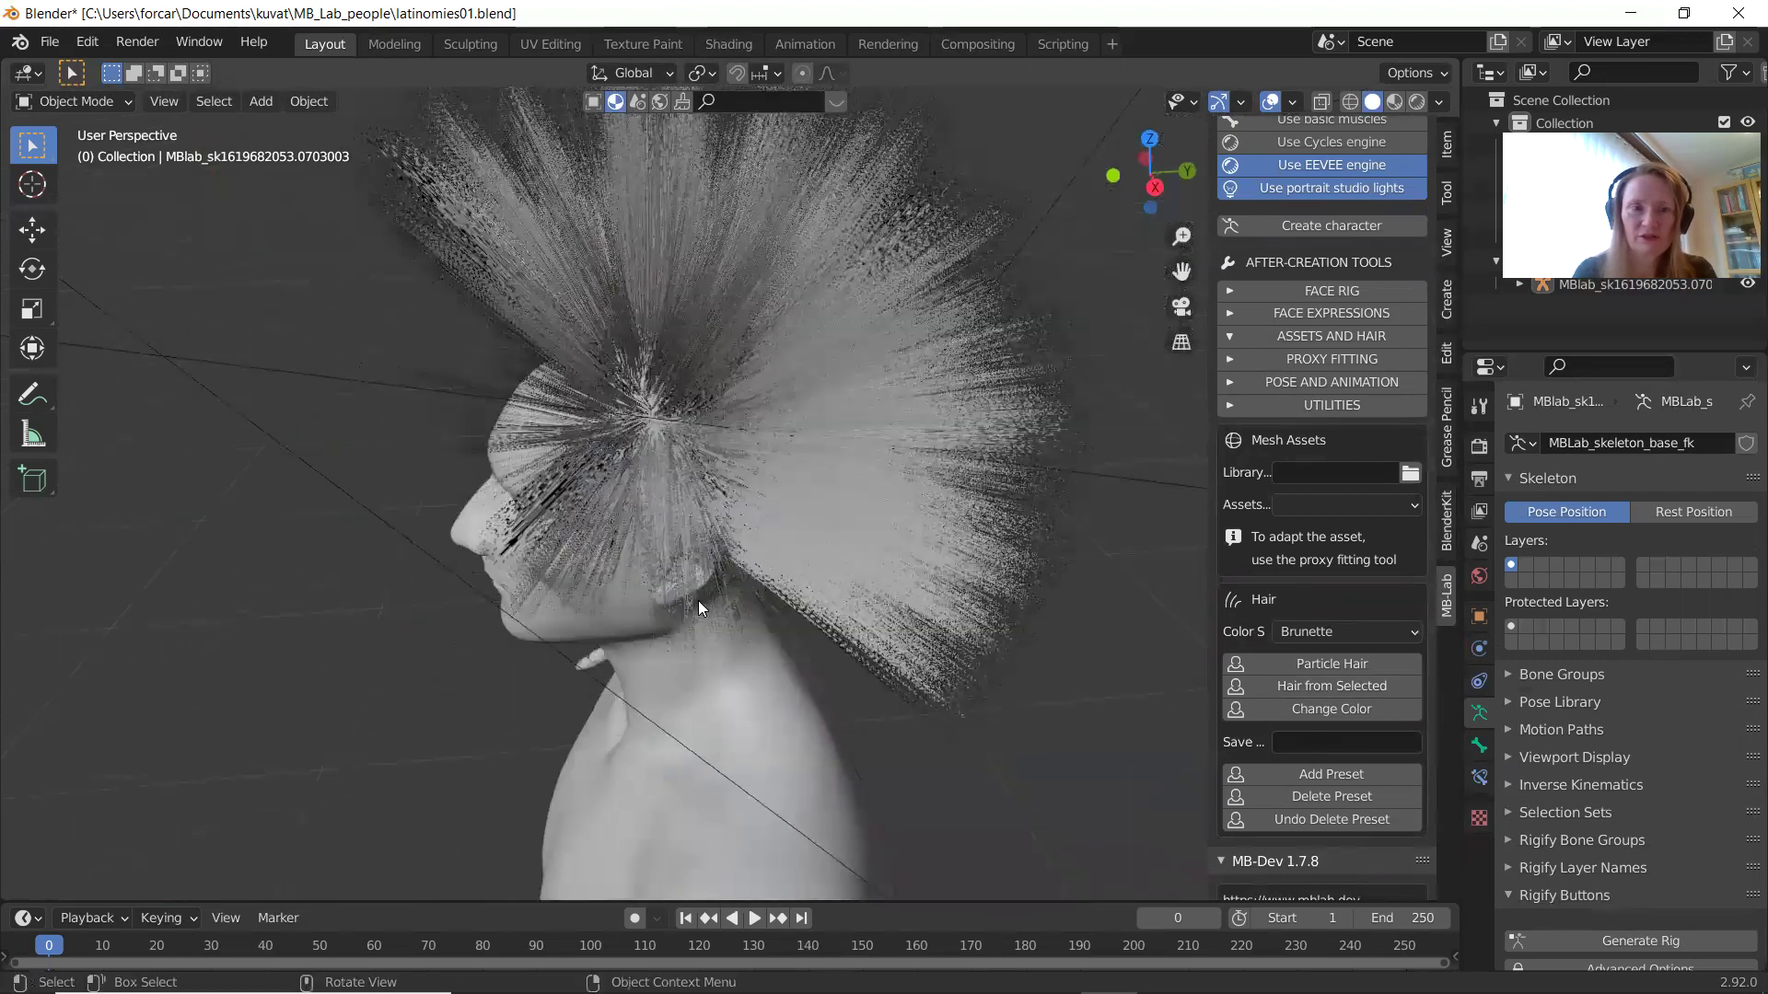
pyautogui.click(879, 444)
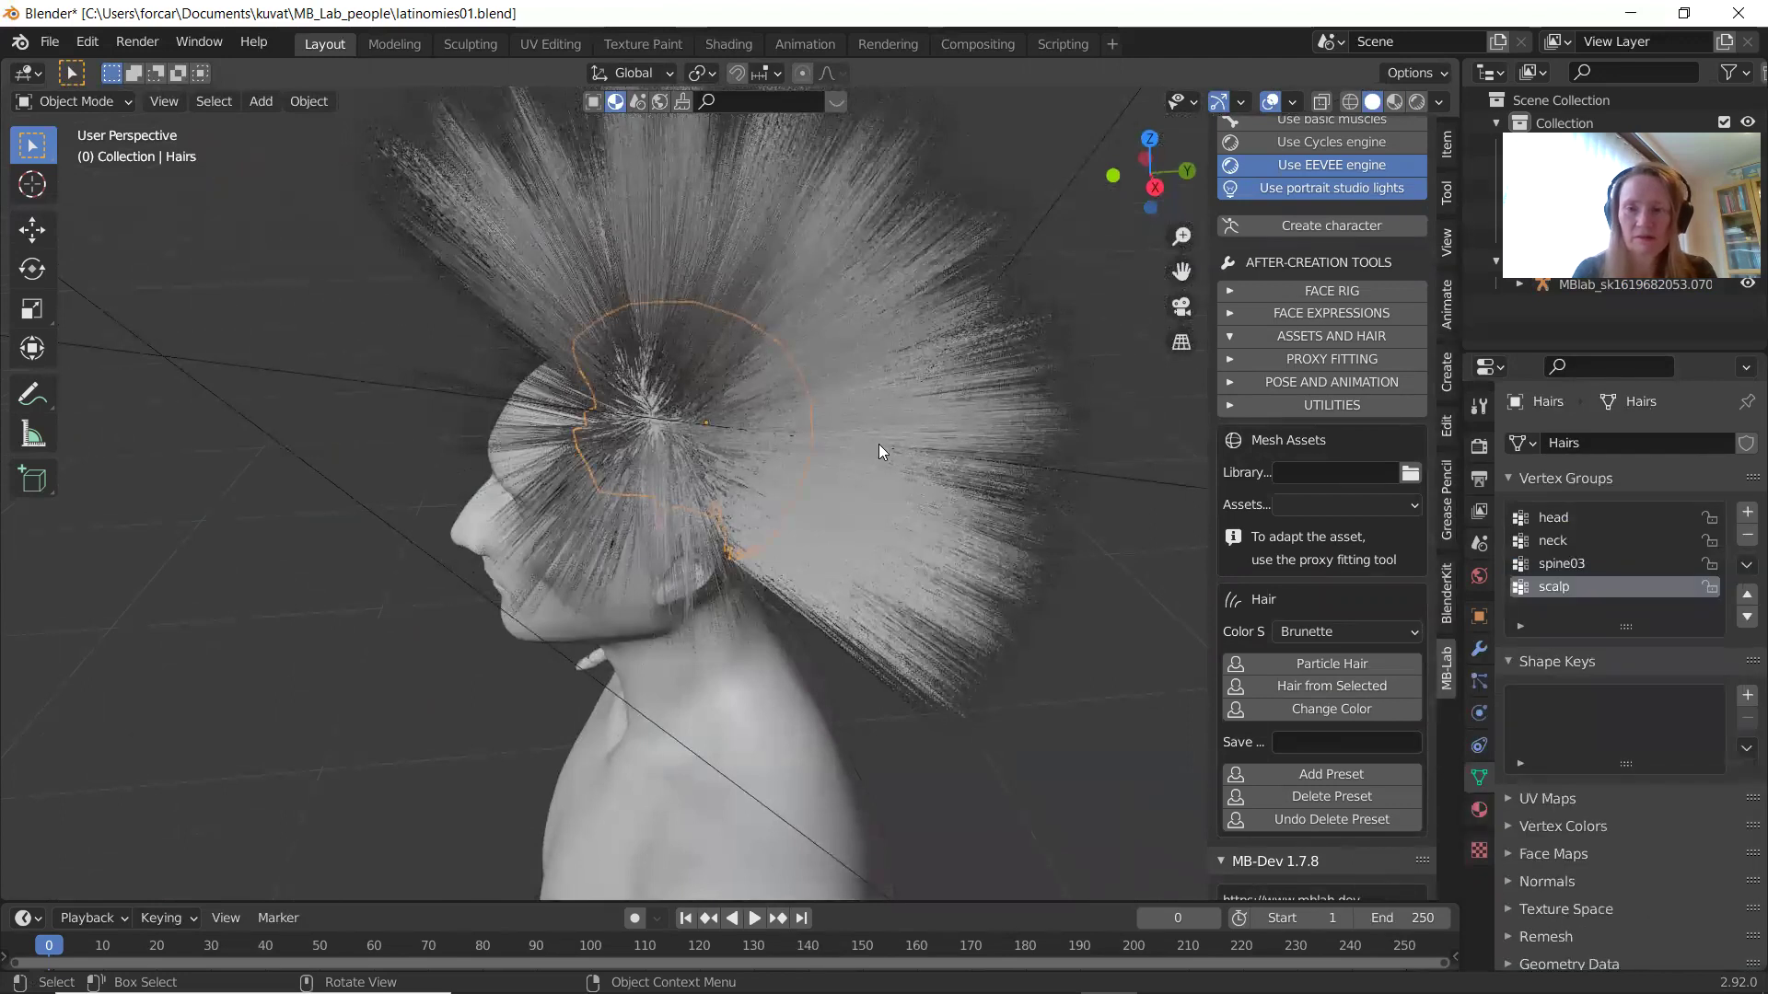
pyautogui.click(1478, 711)
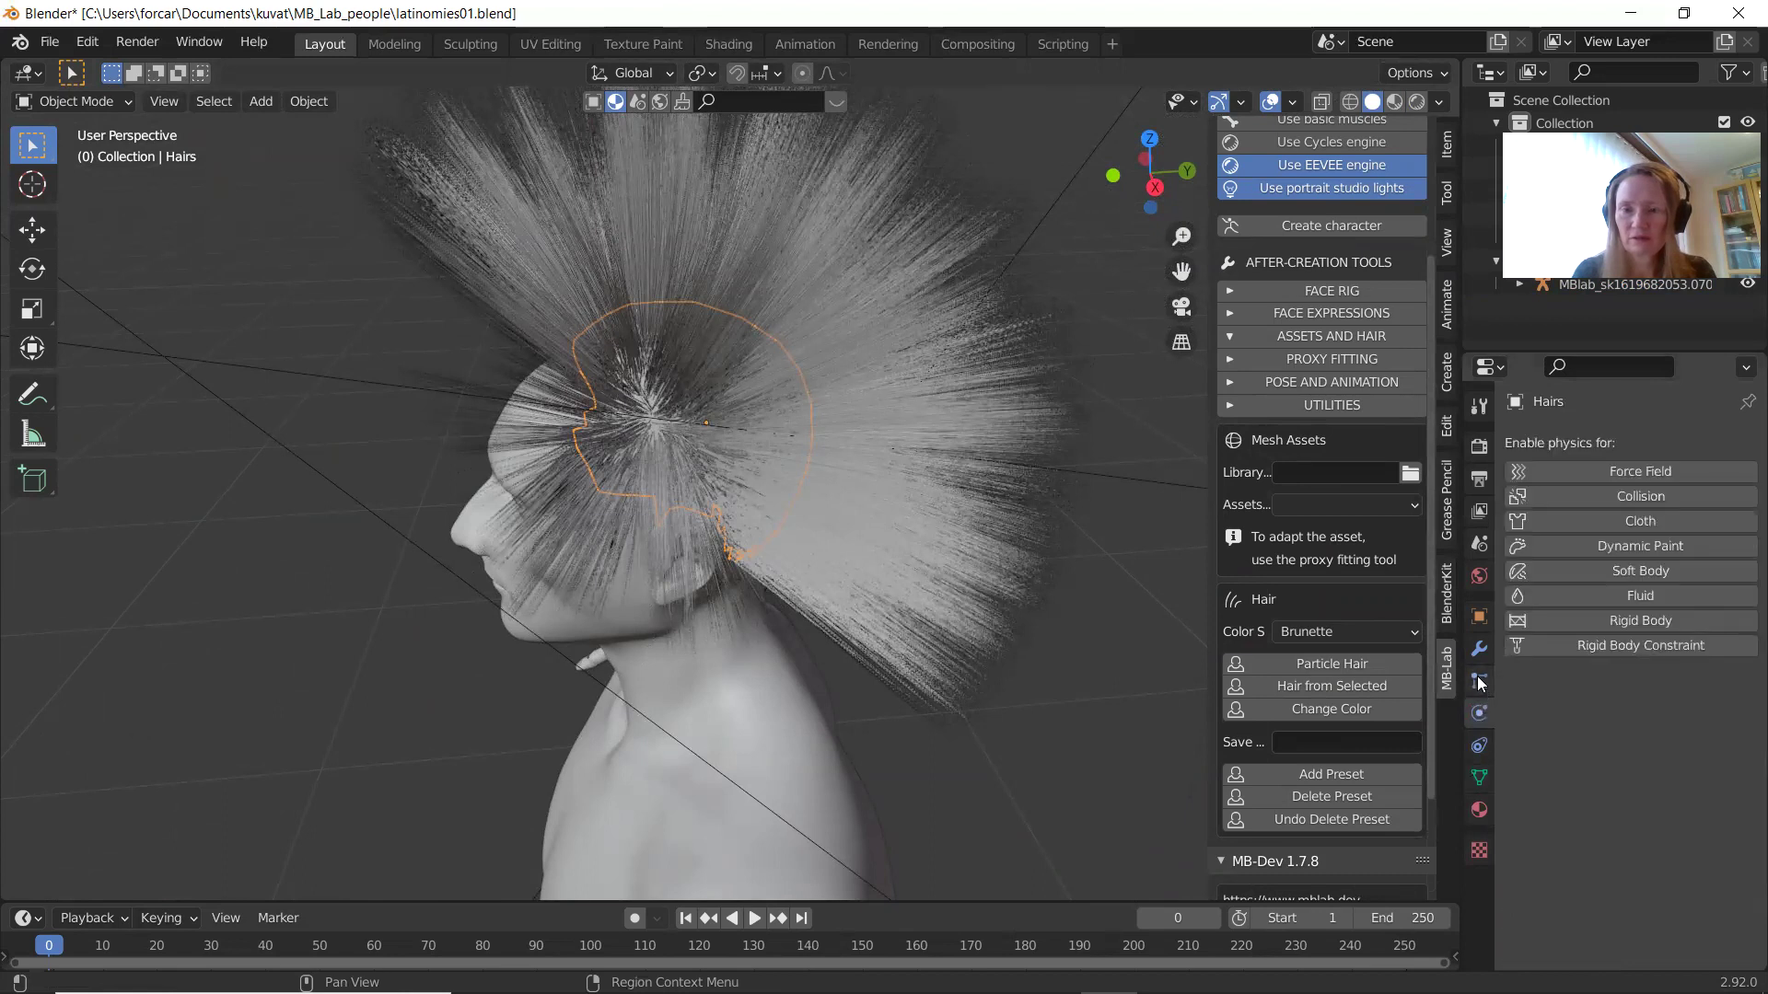
pyautogui.click(1477, 679)
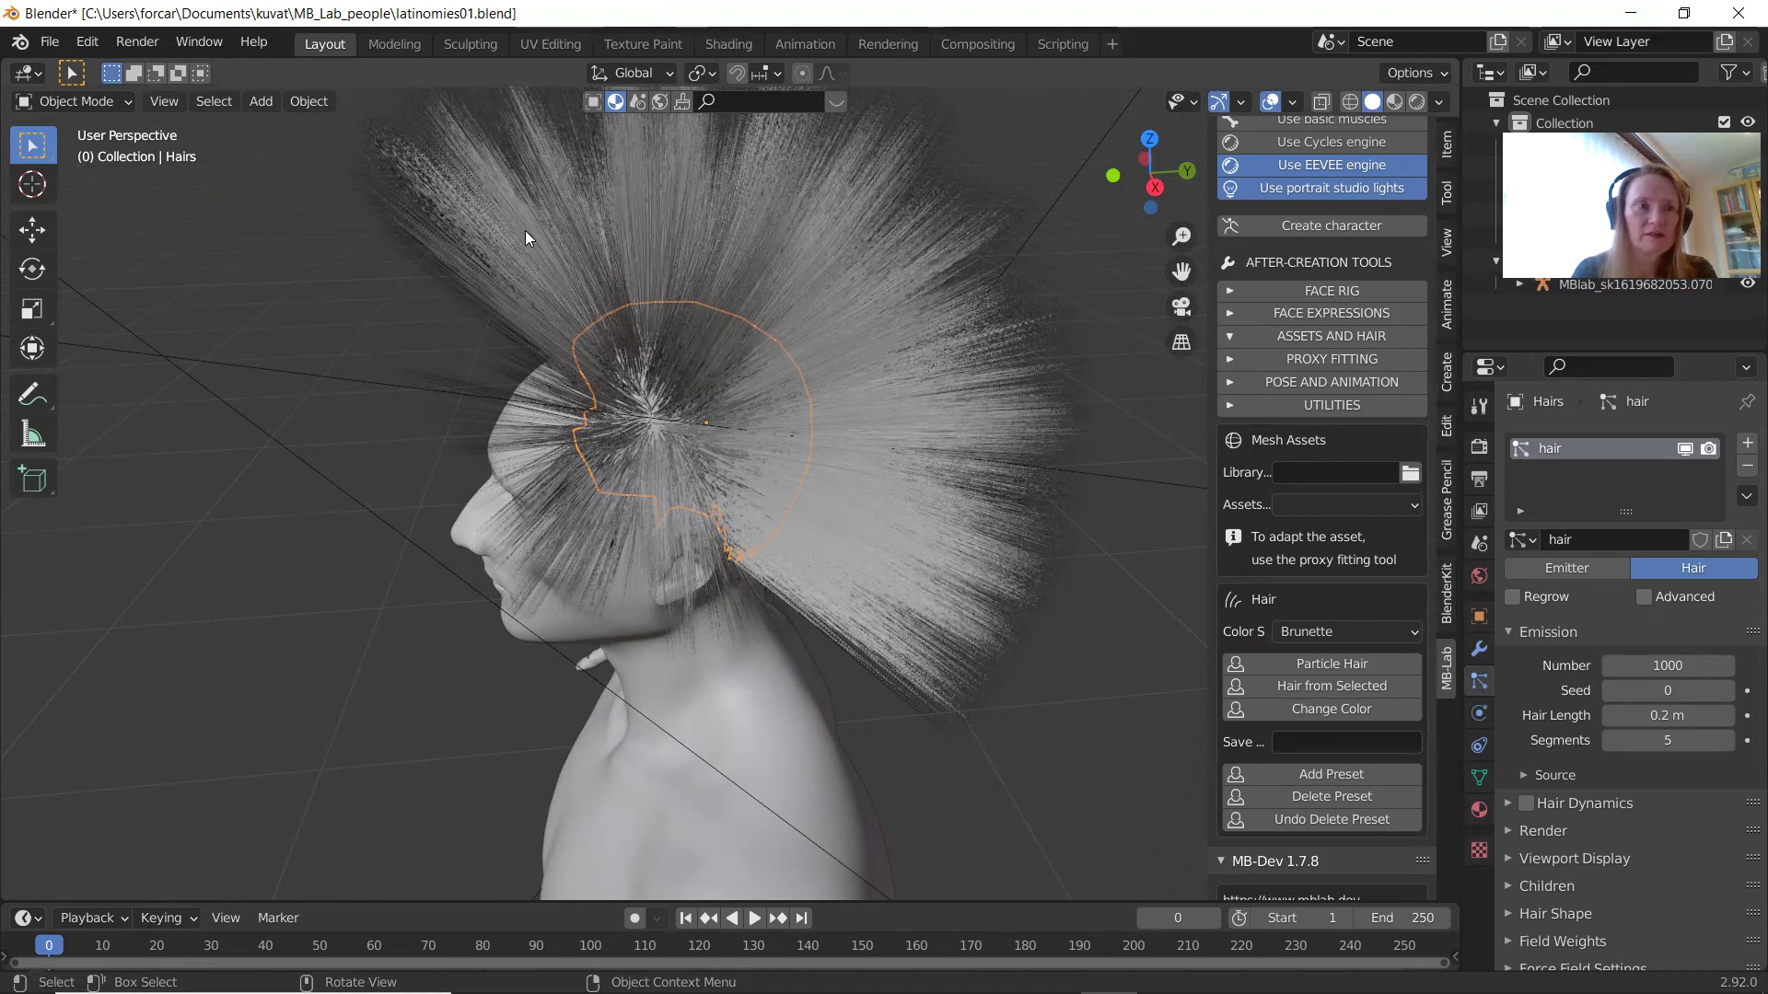
pyautogui.click(123, 99)
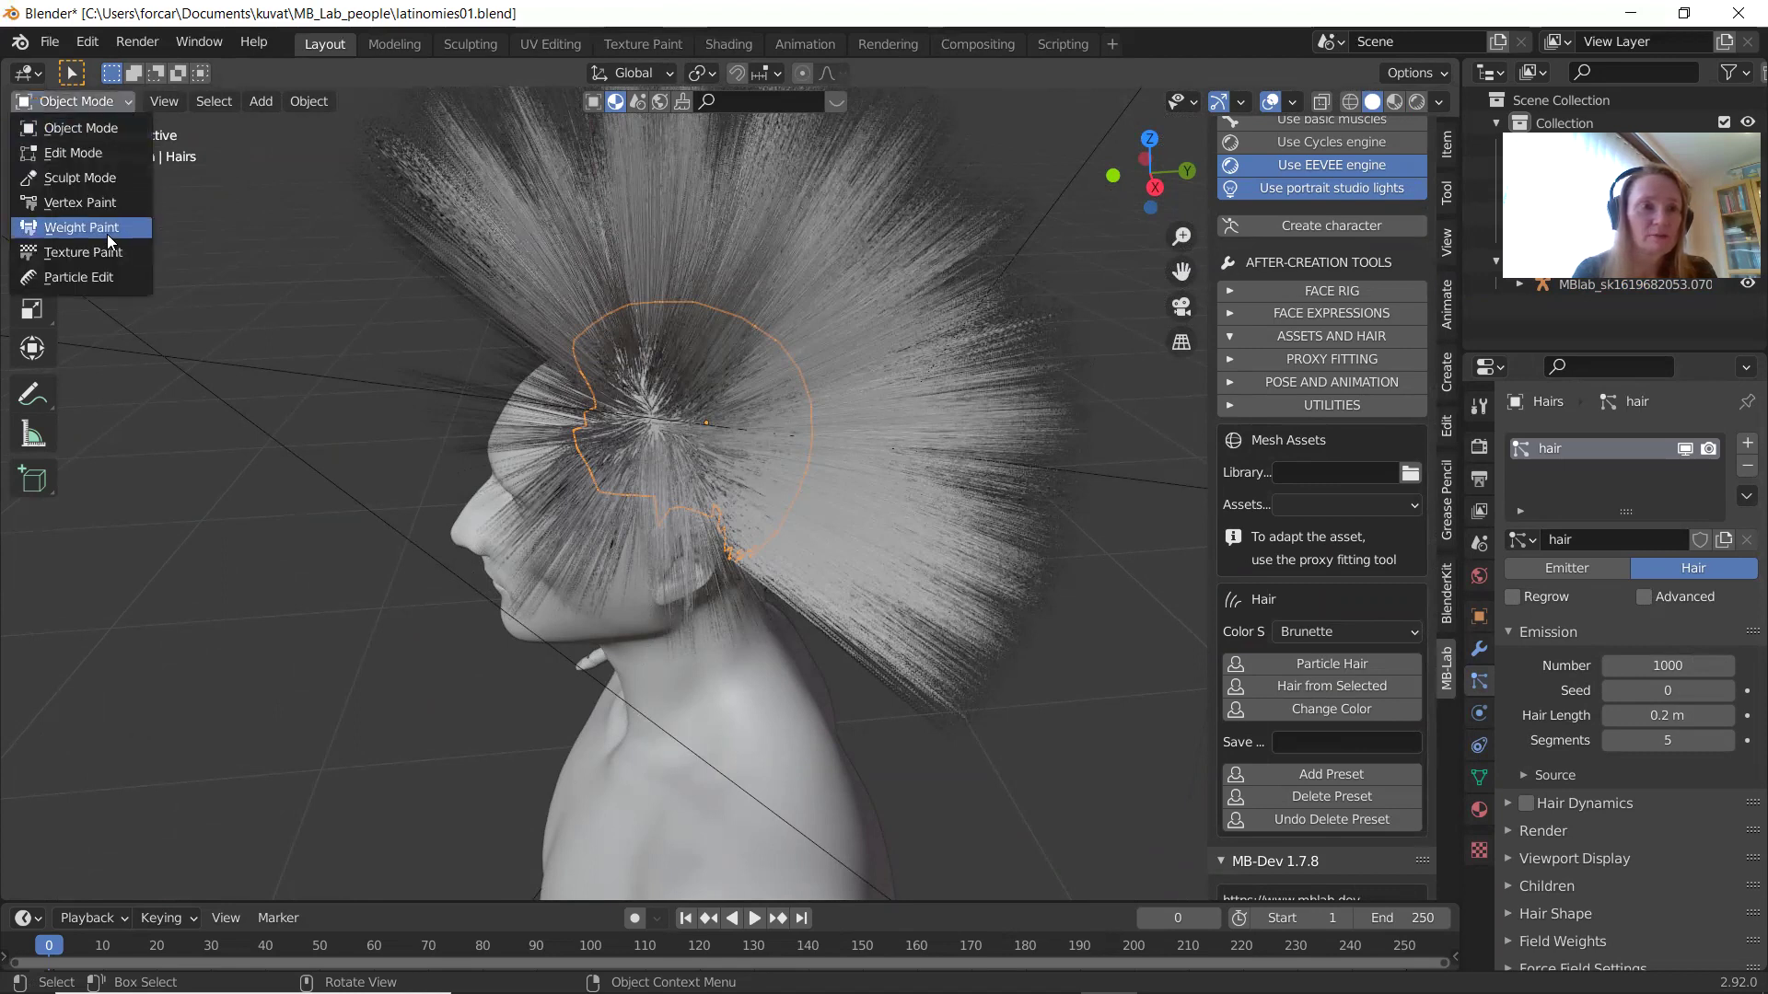
pyautogui.click(108, 274)
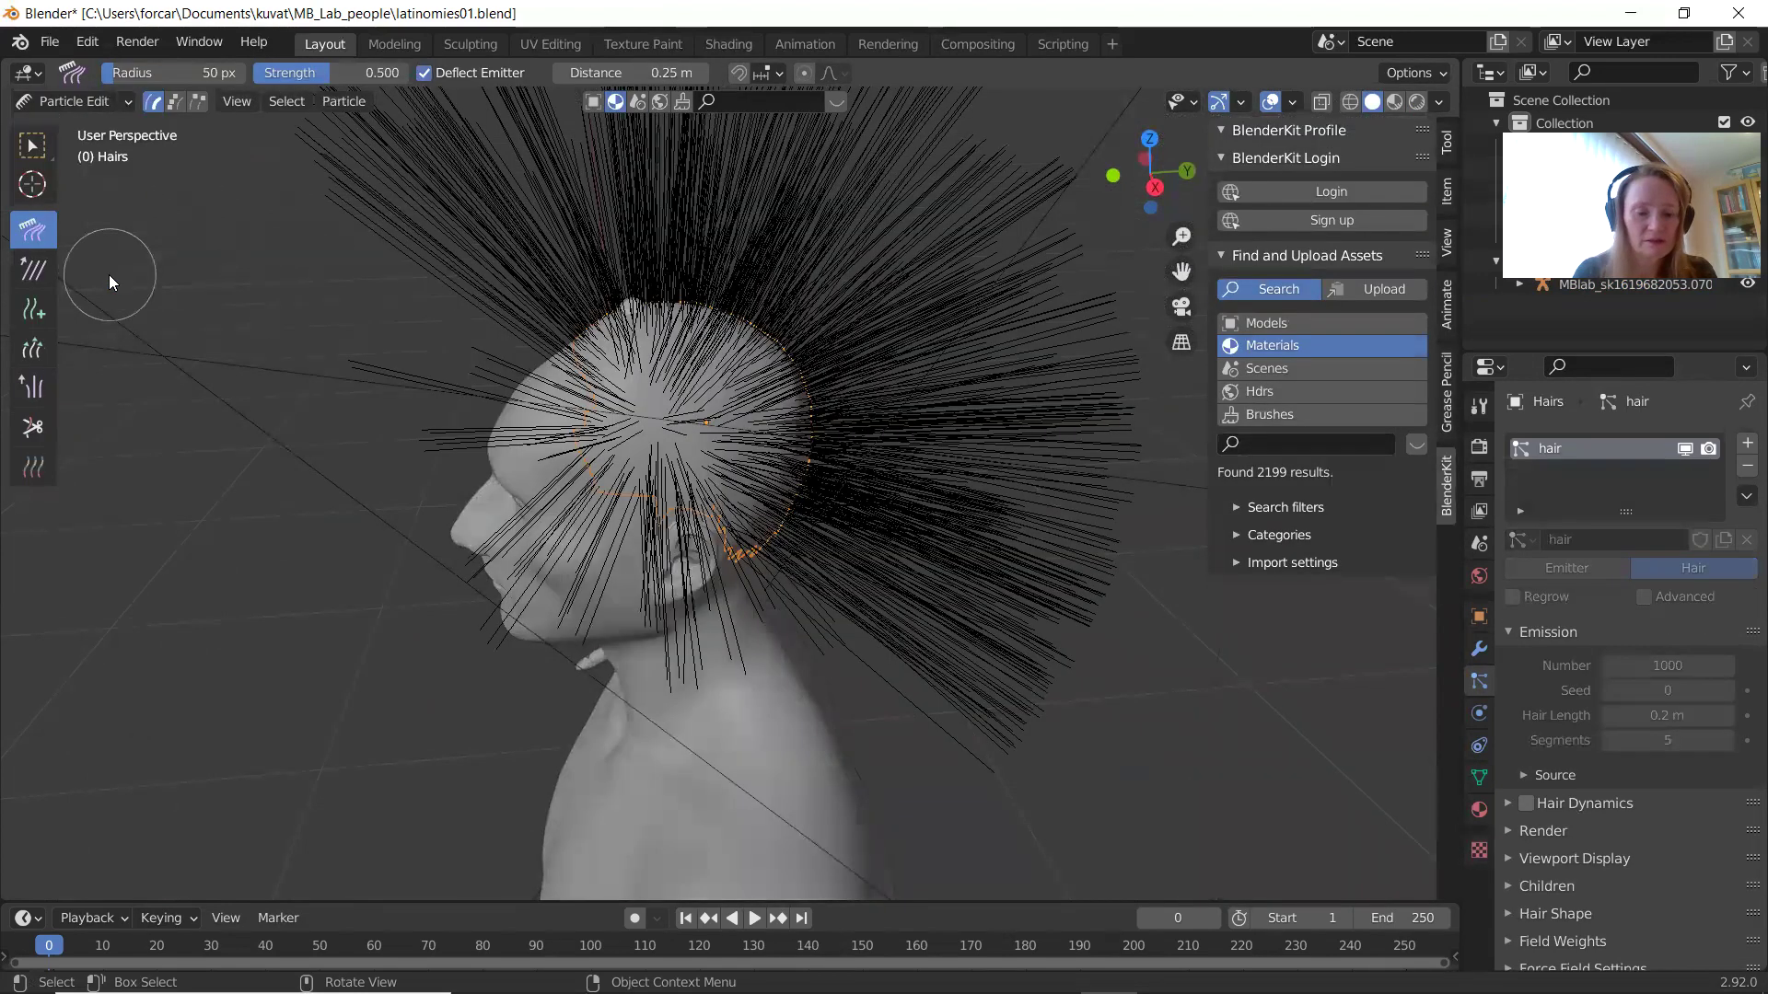
# Comb the hair backward in side view, bringing the strands at the back of the head down toward the nape.
pyautogui.moveTo(317, 333); pyautogui.dragTo(315, 396, button='middle')
pyautogui.scroll(-1, 315, 396)
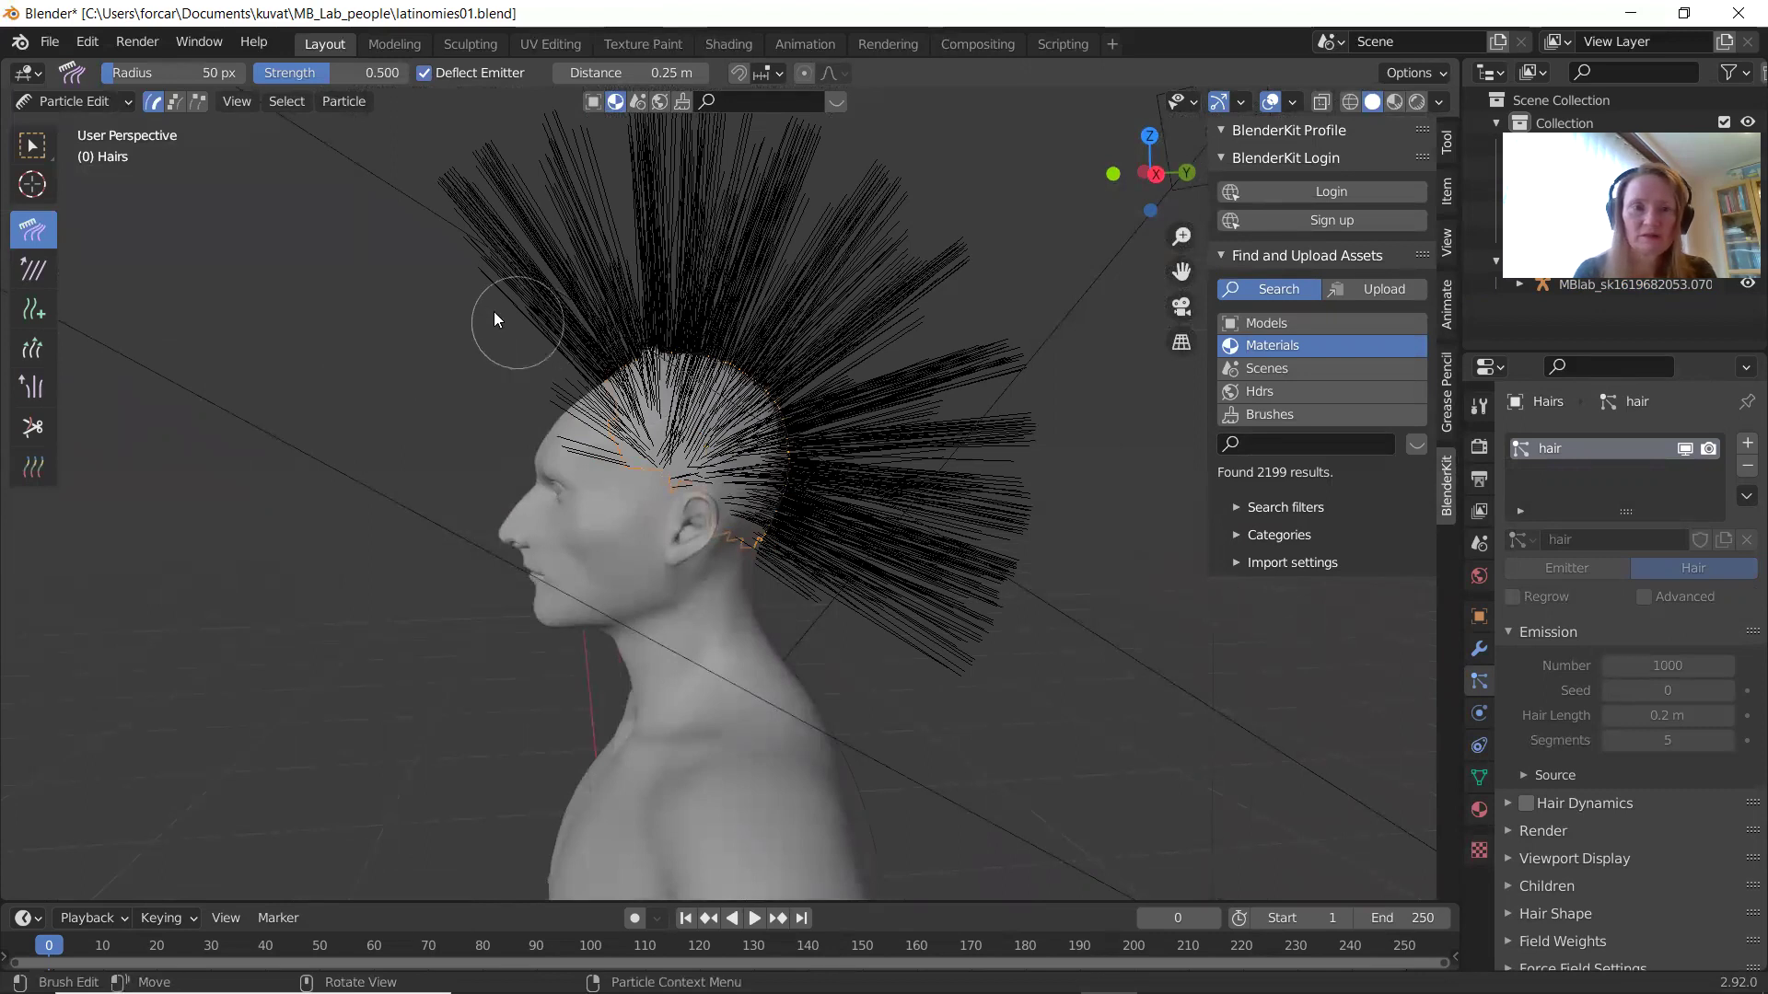
pyautogui.moveTo(442, 261)
pyautogui.mouseDown()
pyautogui.moveTo(695, 197)
pyautogui.moveTo(984, 397)
pyautogui.moveTo(965, 643)
pyautogui.mouseUp()
pyautogui.moveTo(558, 185)
pyautogui.mouseDown()
pyautogui.moveTo(1018, 405)
pyautogui.moveTo(951, 640)
pyautogui.mouseUp()
pyautogui.moveTo(989, 335)
pyautogui.mouseDown()
pyautogui.moveTo(924, 623)
pyautogui.moveTo(890, 663)
pyautogui.mouseUp()
pyautogui.moveTo(854, 225)
pyautogui.mouseDown()
pyautogui.moveTo(886, 521)
pyautogui.moveTo(868, 615)
pyautogui.mouseUp()
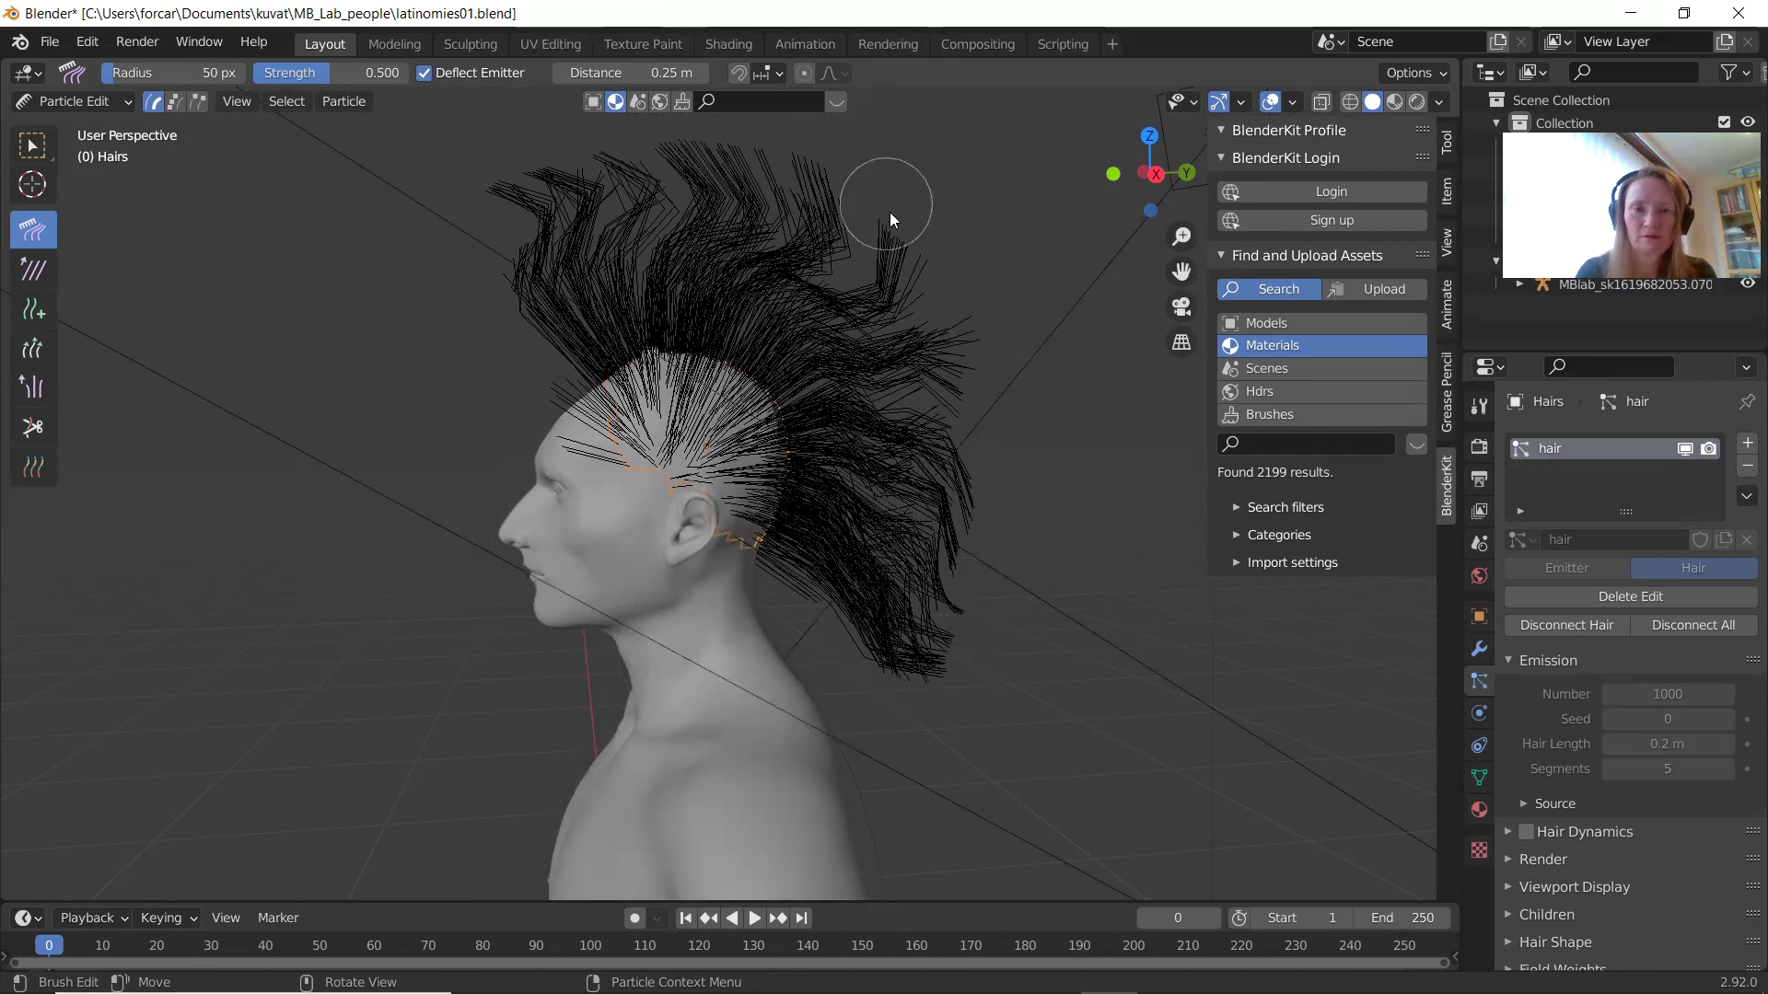
pyautogui.moveTo(891, 217); pyautogui.dragTo(888, 536)
pyautogui.moveTo(914, 317)
pyautogui.mouseDown()
pyautogui.moveTo(862, 619)
pyautogui.moveTo(869, 676)
pyautogui.mouseUp()
pyautogui.moveTo(896, 301)
pyautogui.mouseDown()
pyautogui.moveTo(927, 394)
pyautogui.moveTo(844, 702)
pyautogui.mouseUp()
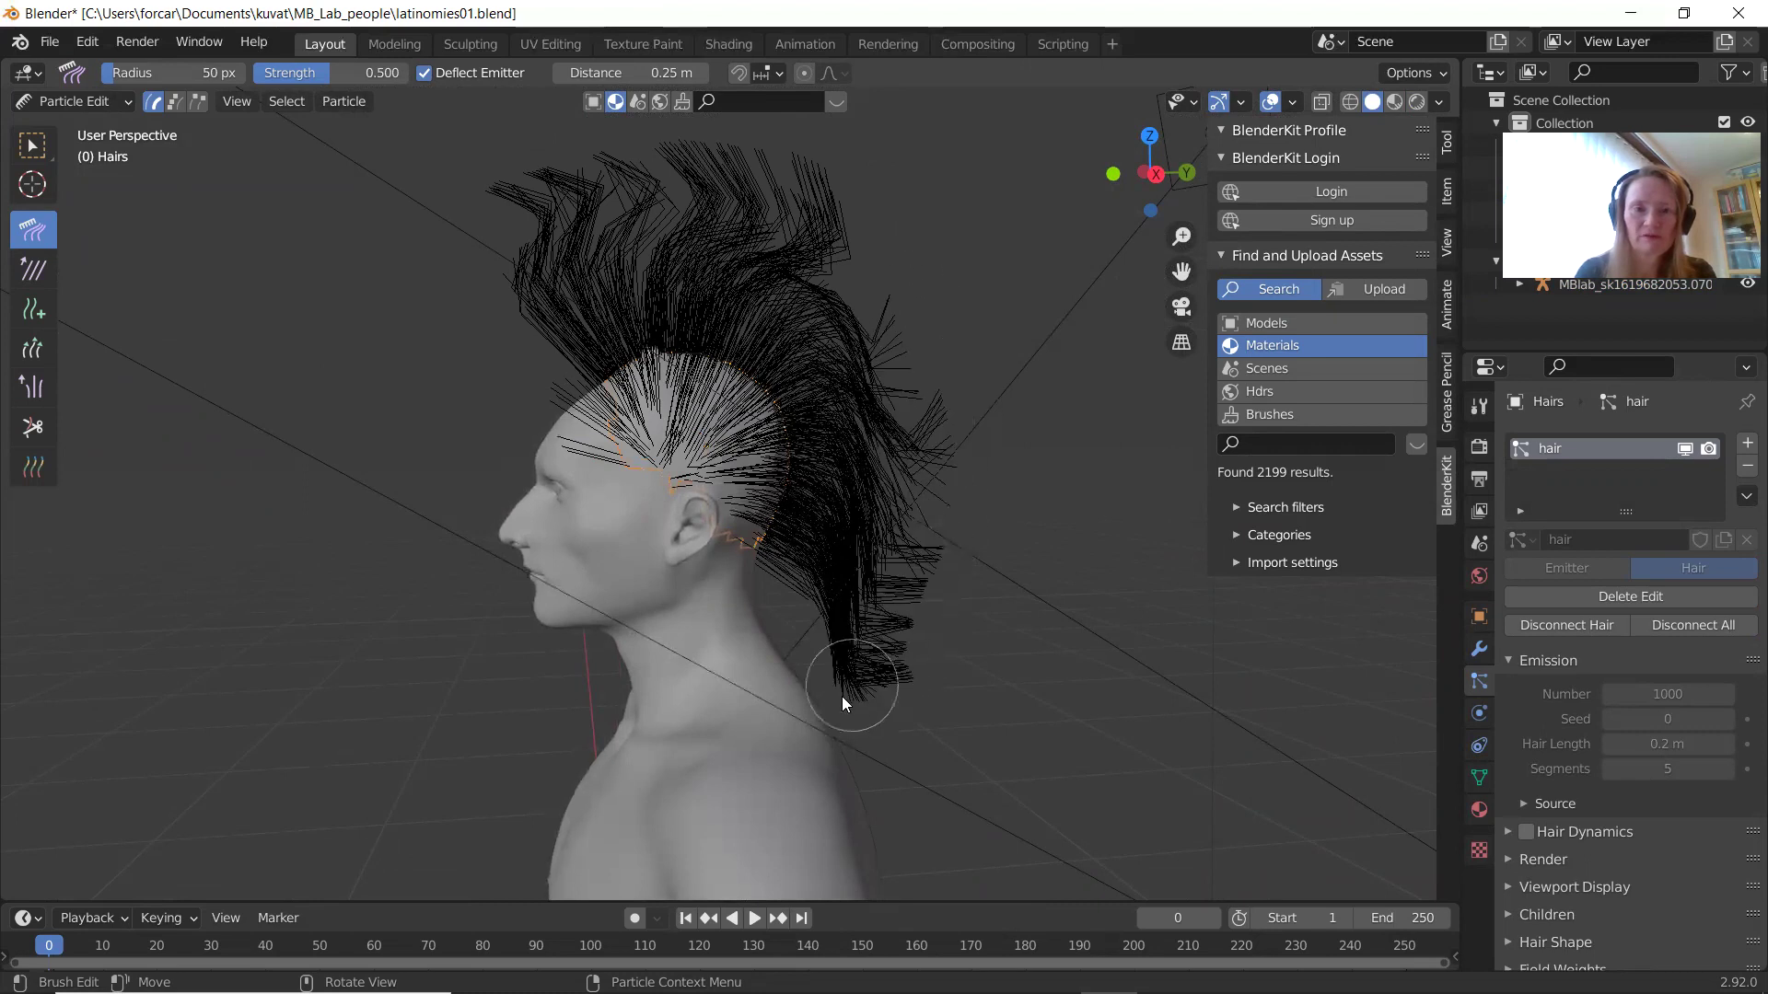
pyautogui.moveTo(851, 296)
pyautogui.mouseDown()
pyautogui.moveTo(904, 558)
pyautogui.moveTo(889, 654)
pyautogui.mouseUp()
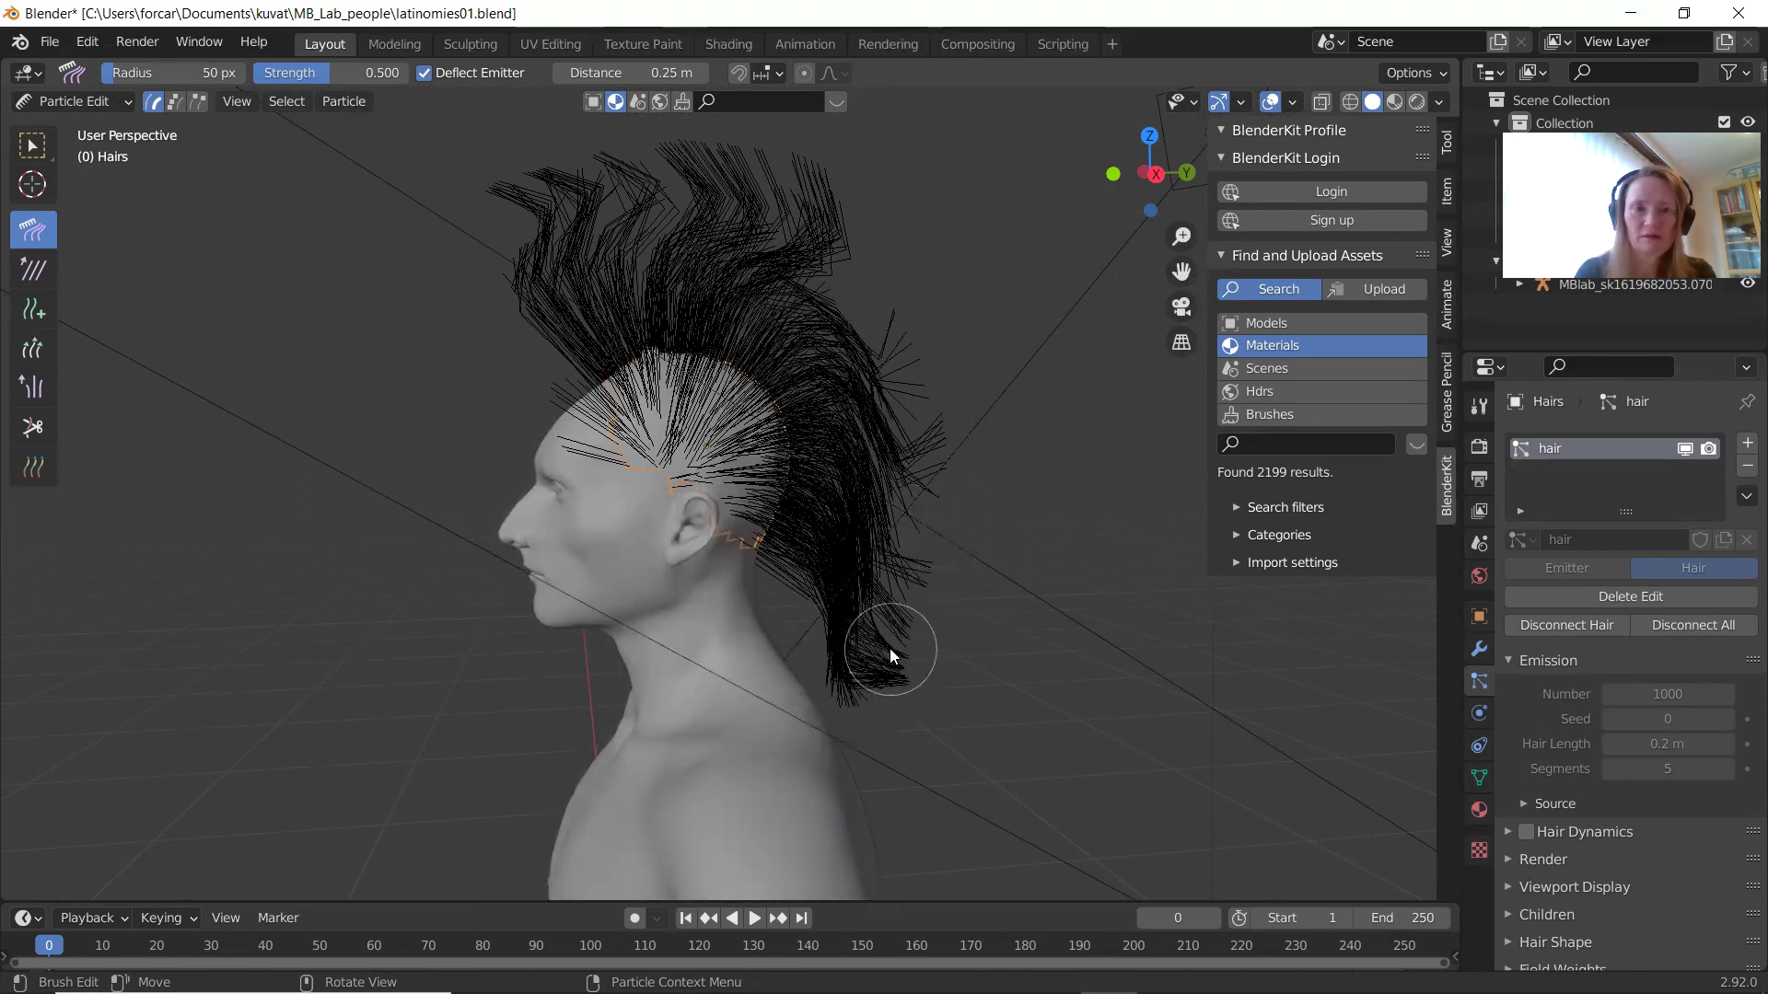
# Comb the upright strands above the forehead and crown toward the back of the head.
pyautogui.moveTo(492, 257)
pyautogui.mouseDown()
pyautogui.moveTo(863, 245)
pyautogui.moveTo(953, 324)
pyautogui.mouseUp()
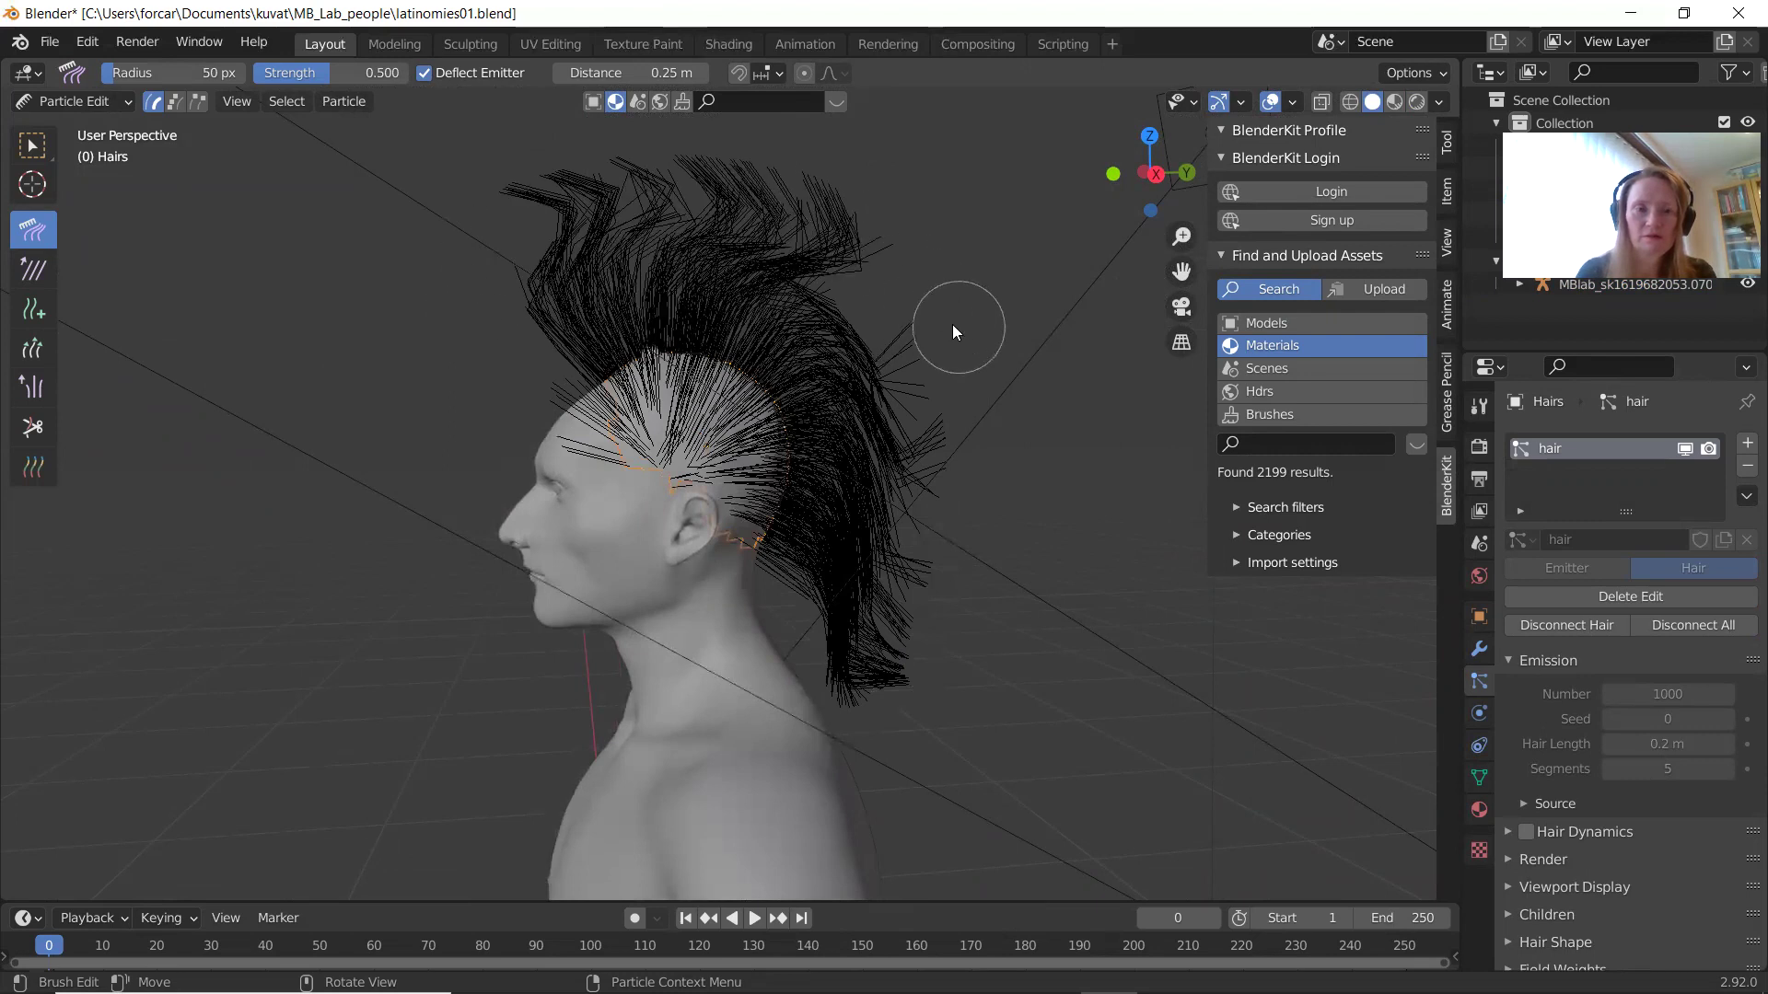
pyautogui.moveTo(488, 212)
pyautogui.mouseDown()
pyautogui.moveTo(904, 225)
pyautogui.moveTo(969, 278)
pyautogui.mouseUp()
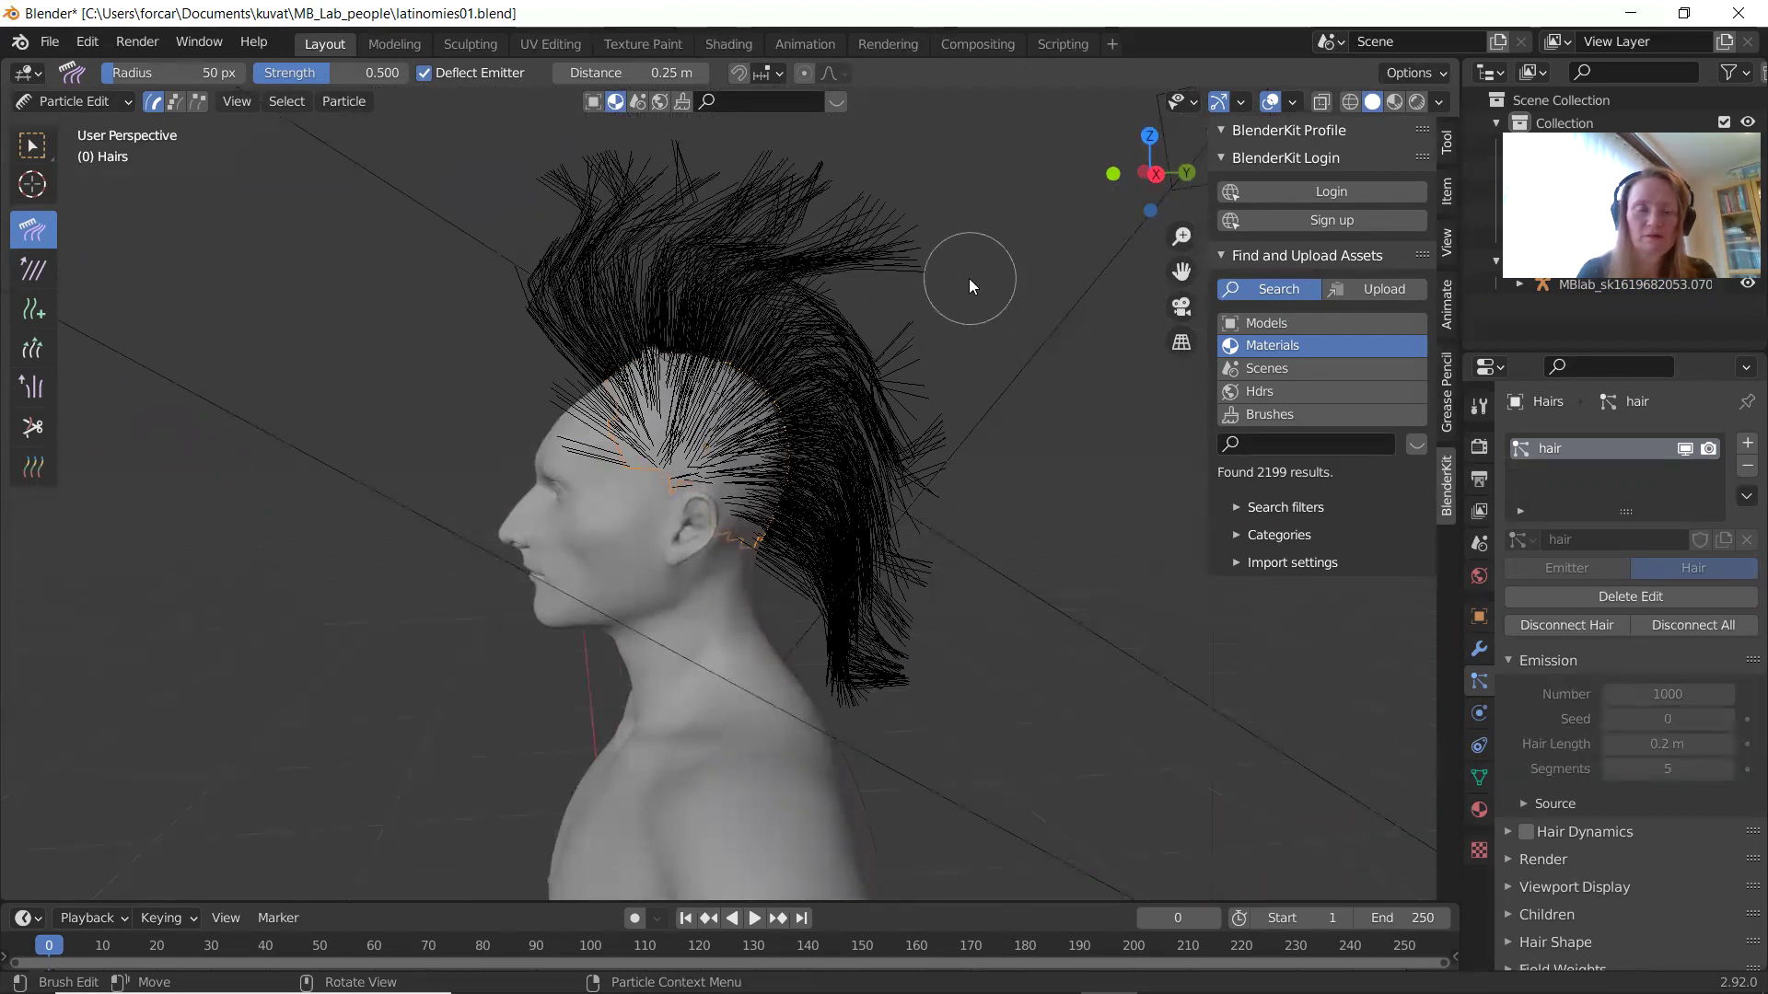
pyautogui.moveTo(499, 204)
pyautogui.mouseDown()
pyautogui.moveTo(724, 190)
pyautogui.moveTo(983, 391)
pyautogui.mouseUp()
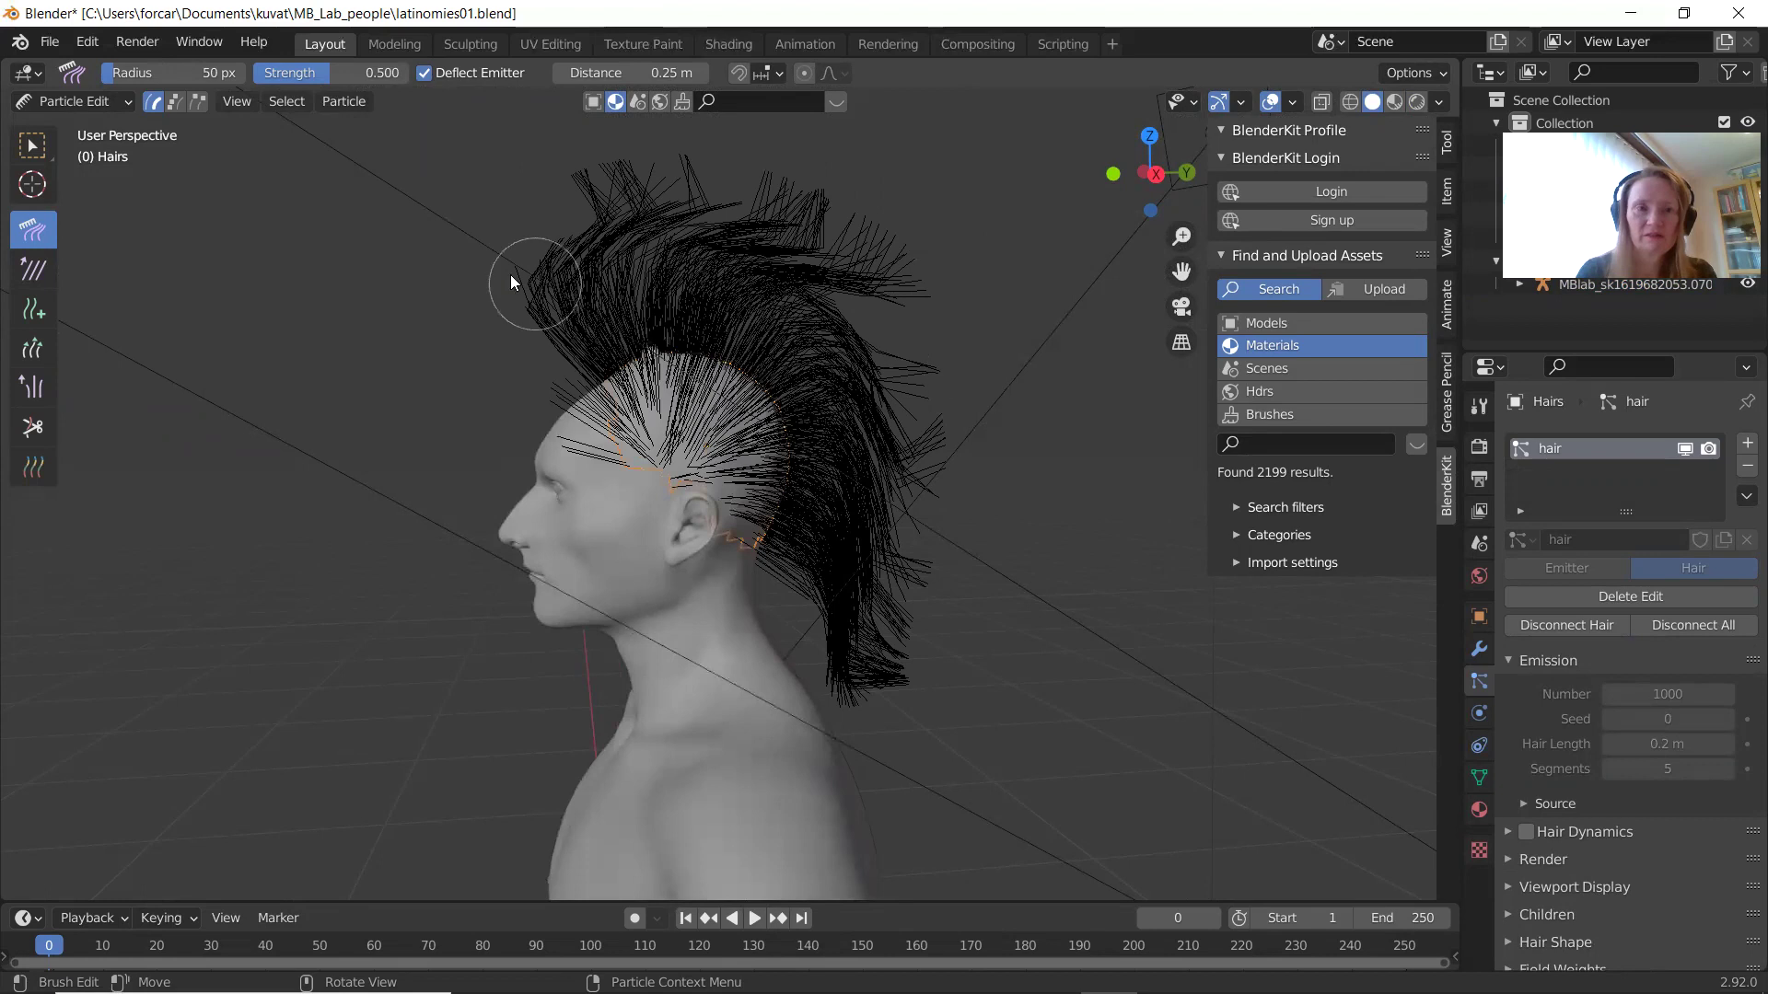
pyautogui.moveTo(525, 169)
pyautogui.mouseDown()
pyautogui.moveTo(900, 268)
pyautogui.moveTo(951, 351)
pyautogui.mouseUp()
pyautogui.moveTo(571, 212)
pyautogui.mouseDown()
pyautogui.moveTo(828, 250)
pyautogui.moveTo(976, 409)
pyautogui.mouseUp()
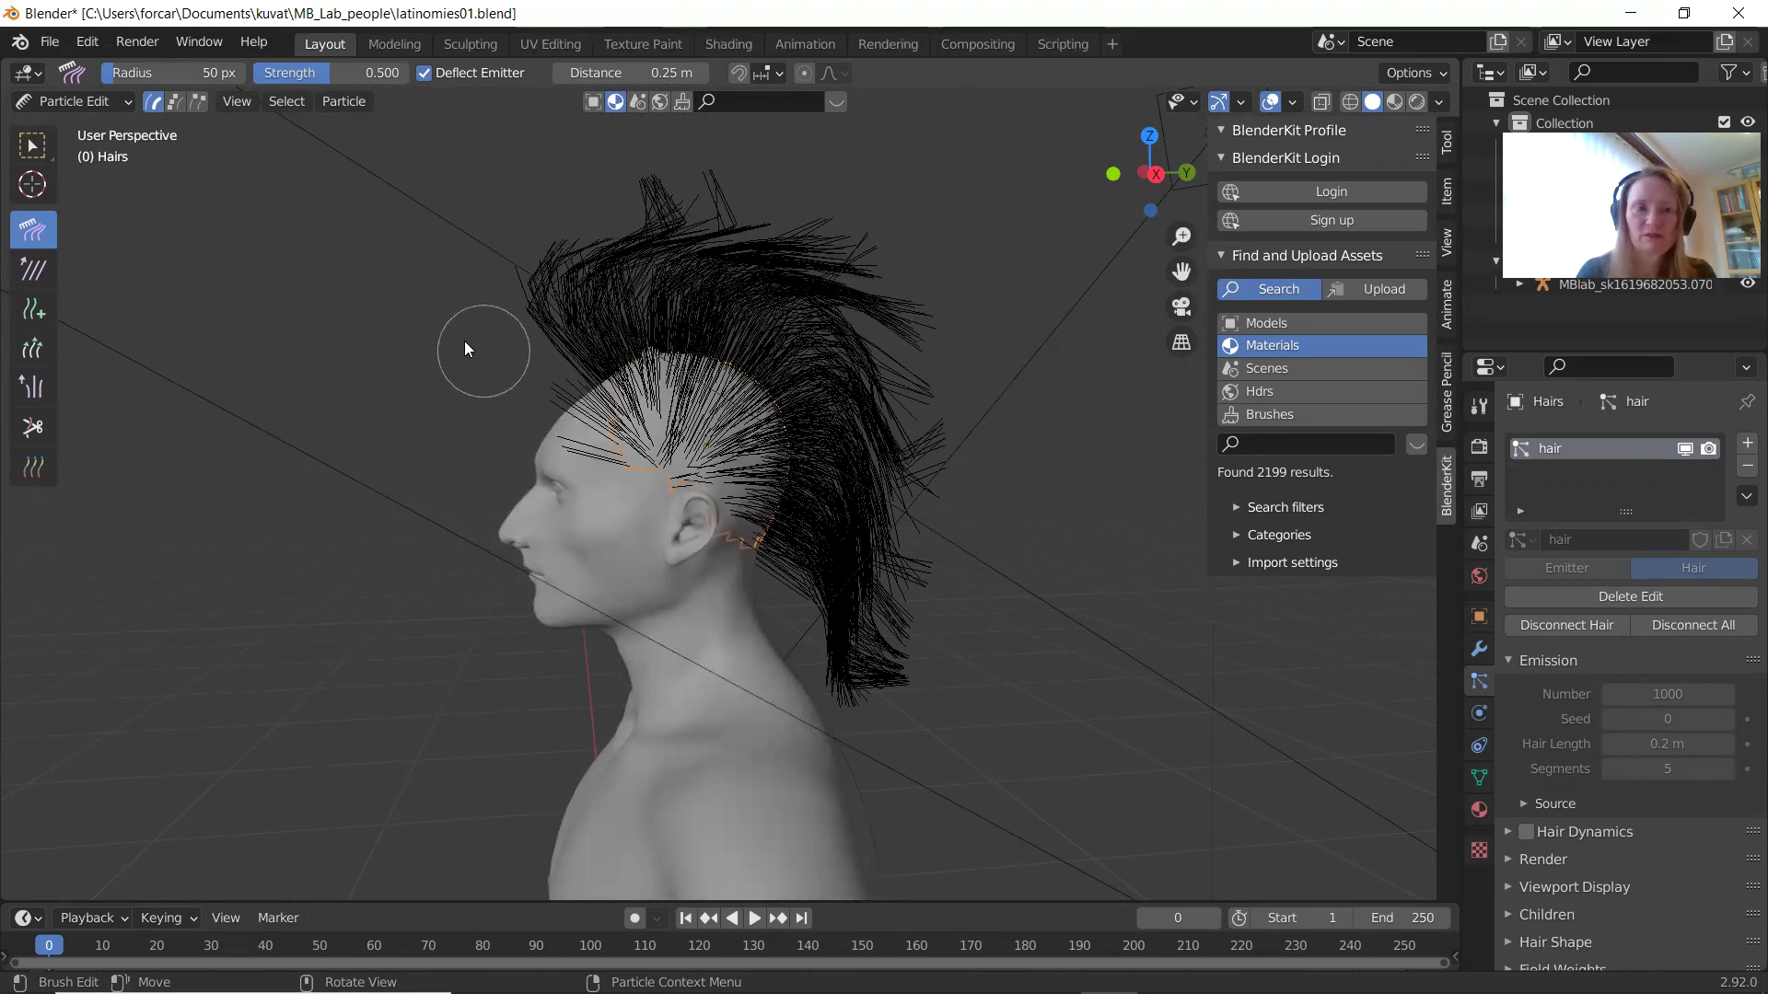
pyautogui.moveTo(512, 324)
pyautogui.mouseDown()
pyautogui.moveTo(717, 267)
pyautogui.moveTo(967, 405)
pyautogui.moveTo(976, 433)
pyautogui.mouseUp()
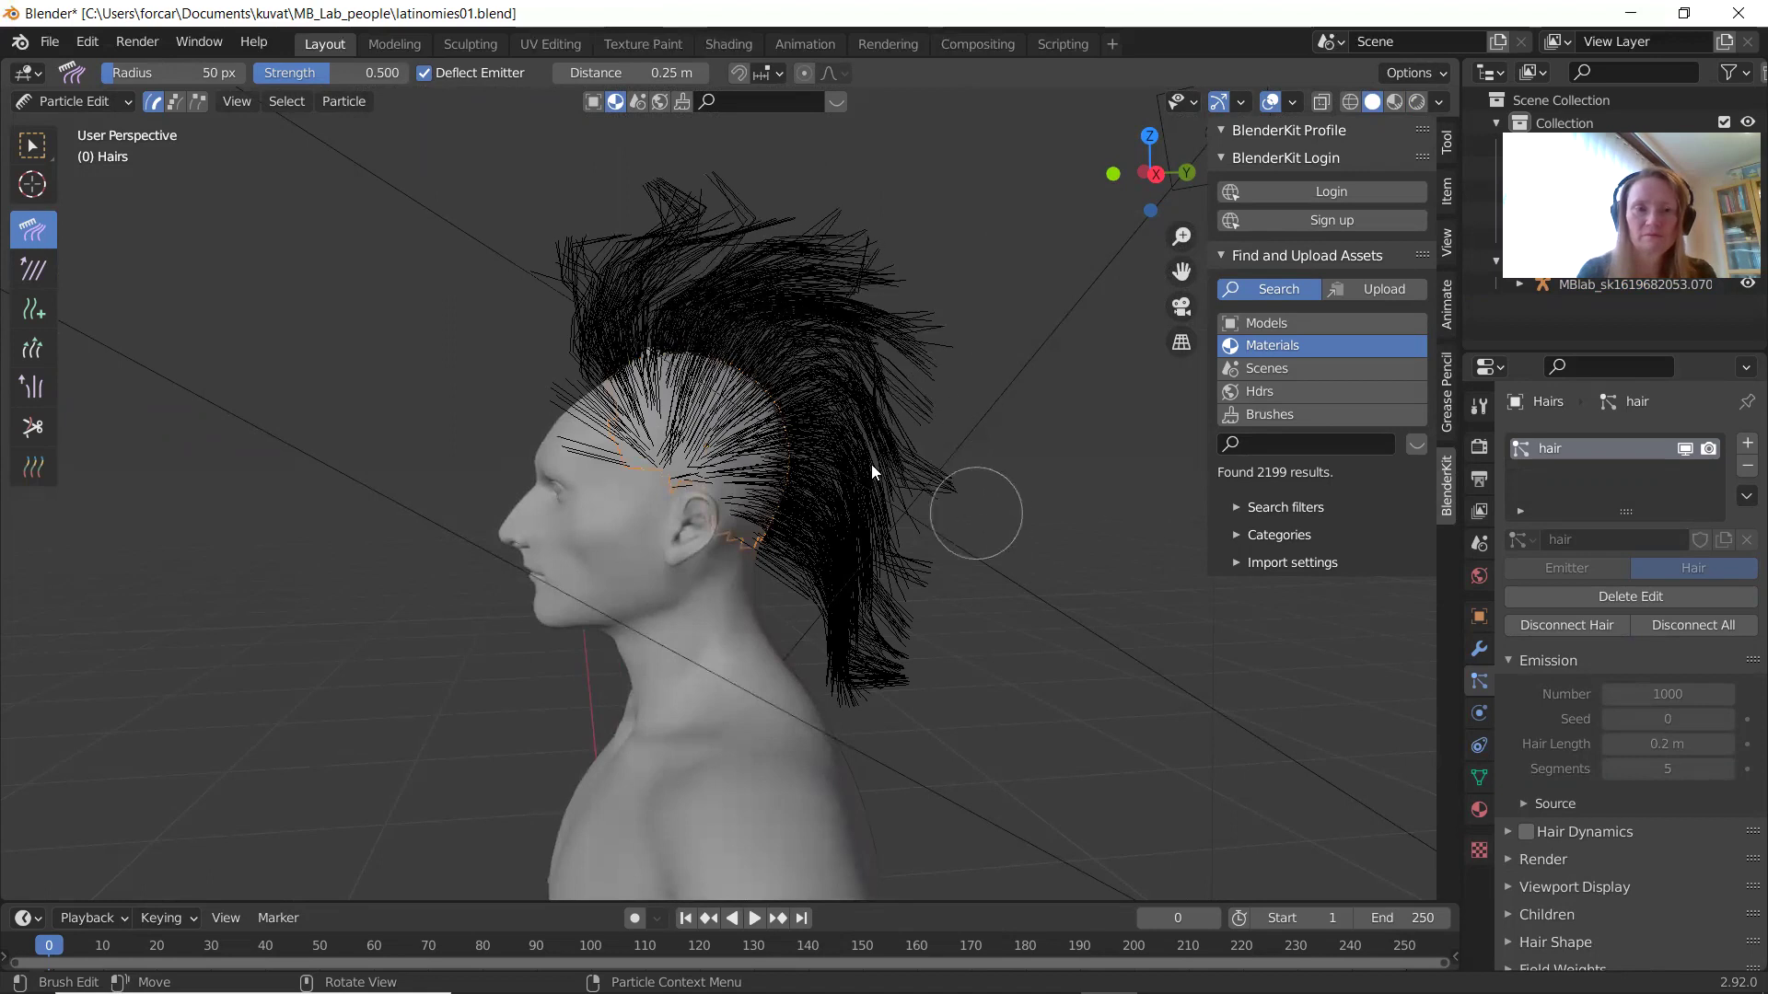
pyautogui.moveTo(534, 273)
pyautogui.mouseDown()
pyautogui.moveTo(873, 274)
pyautogui.moveTo(984, 547)
pyautogui.mouseUp()
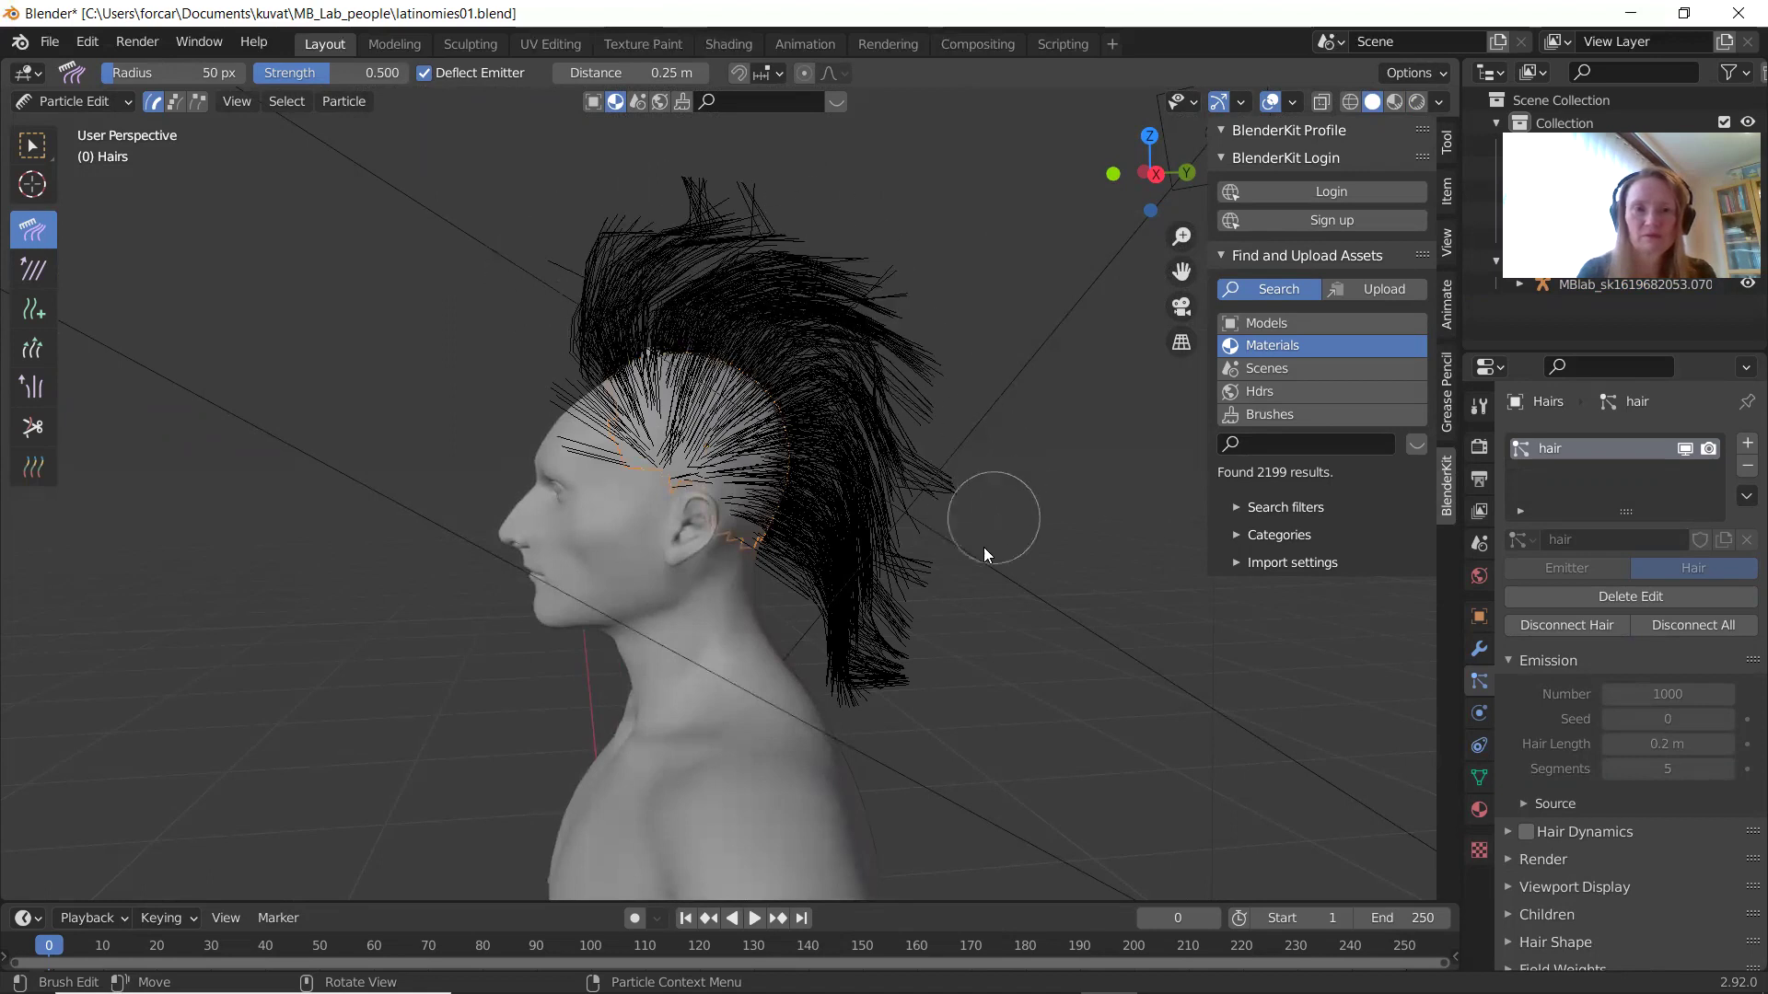
# Smooth the stray strands behind the head by combing them down and closer to the neck.
pyautogui.moveTo(915, 340)
pyautogui.mouseDown()
pyautogui.moveTo(864, 569)
pyautogui.moveTo(796, 628)
pyautogui.mouseUp()
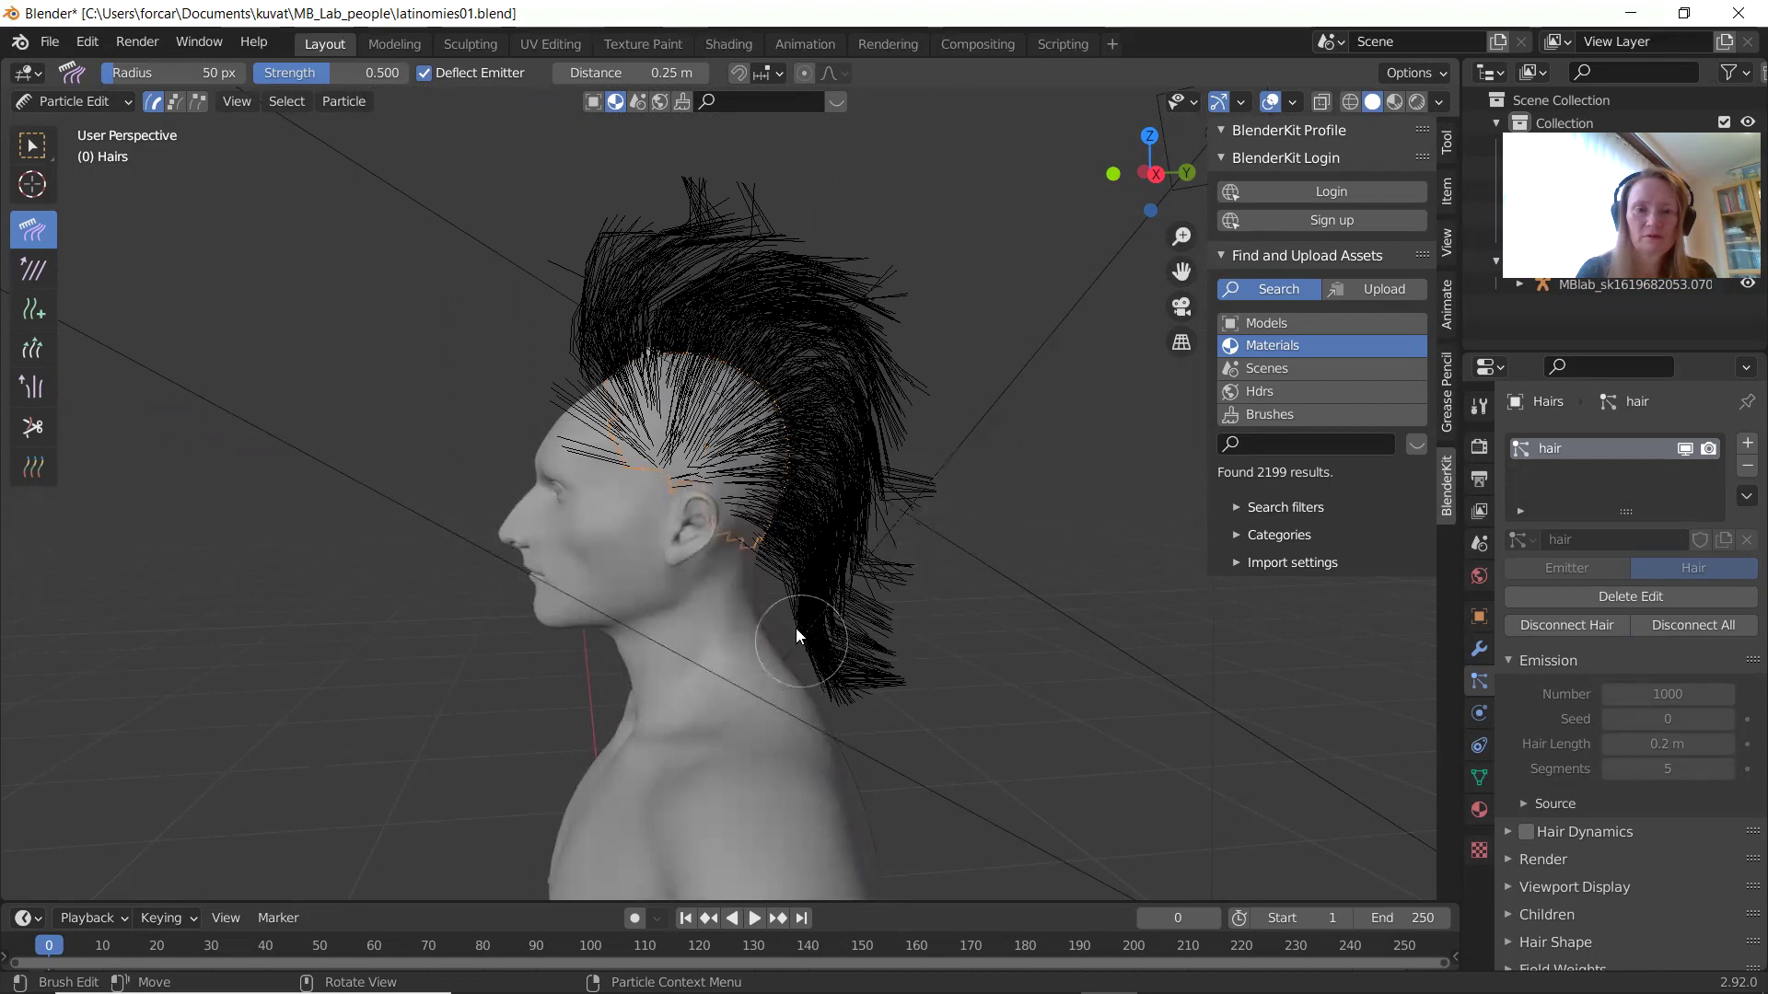
pyautogui.moveTo(934, 423); pyautogui.dragTo(849, 634)
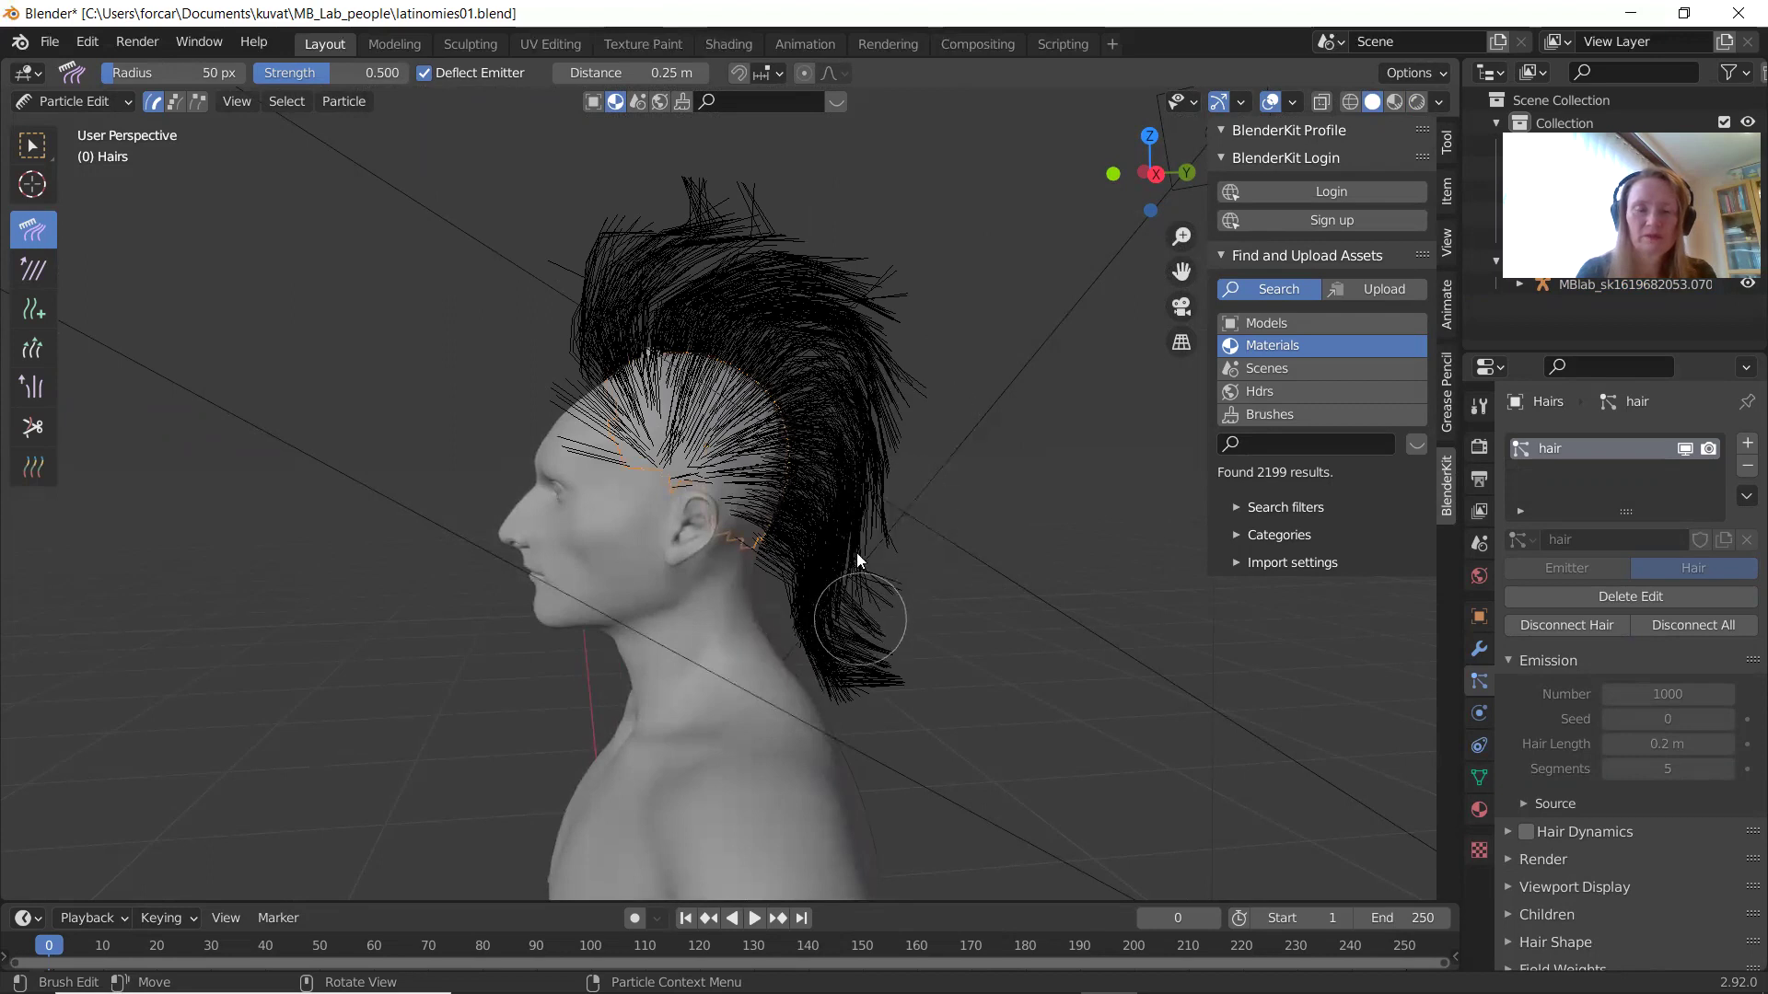
pyautogui.moveTo(852, 339); pyautogui.dragTo(850, 469)
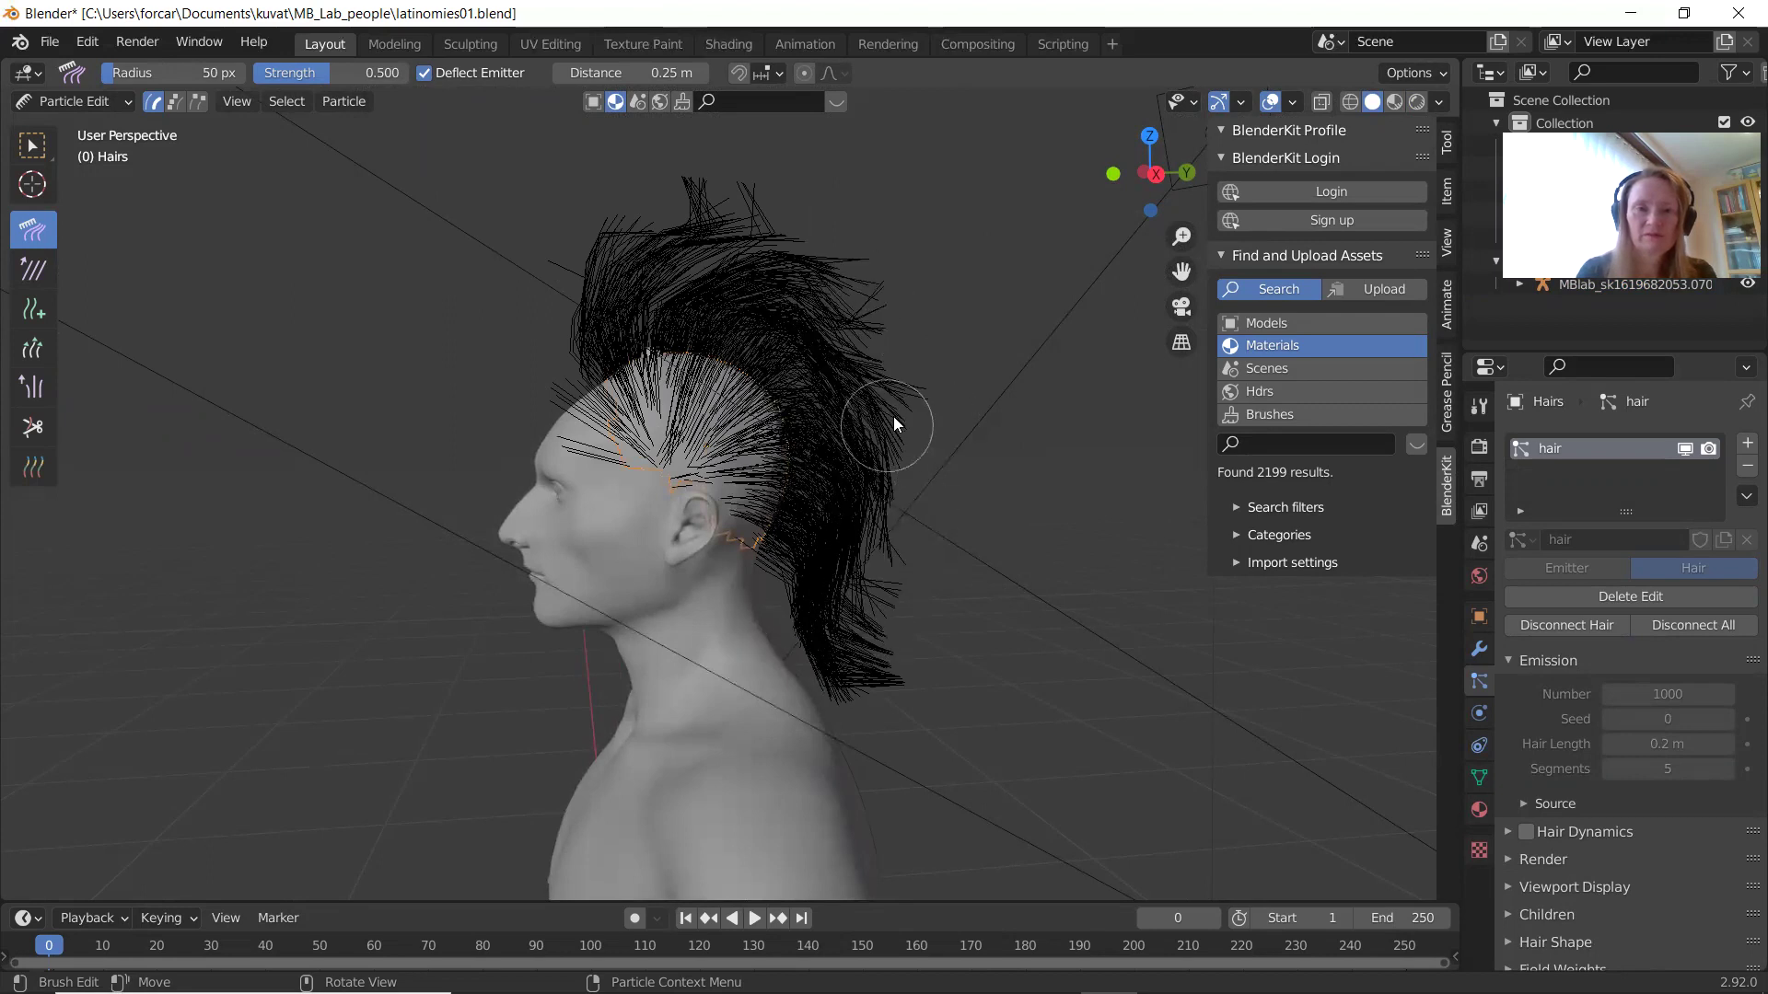
pyautogui.moveTo(919, 387)
pyautogui.mouseDown()
pyautogui.moveTo(833, 589)
pyautogui.moveTo(838, 642)
pyautogui.mouseUp()
pyautogui.moveTo(827, 267); pyautogui.dragTo(856, 440)
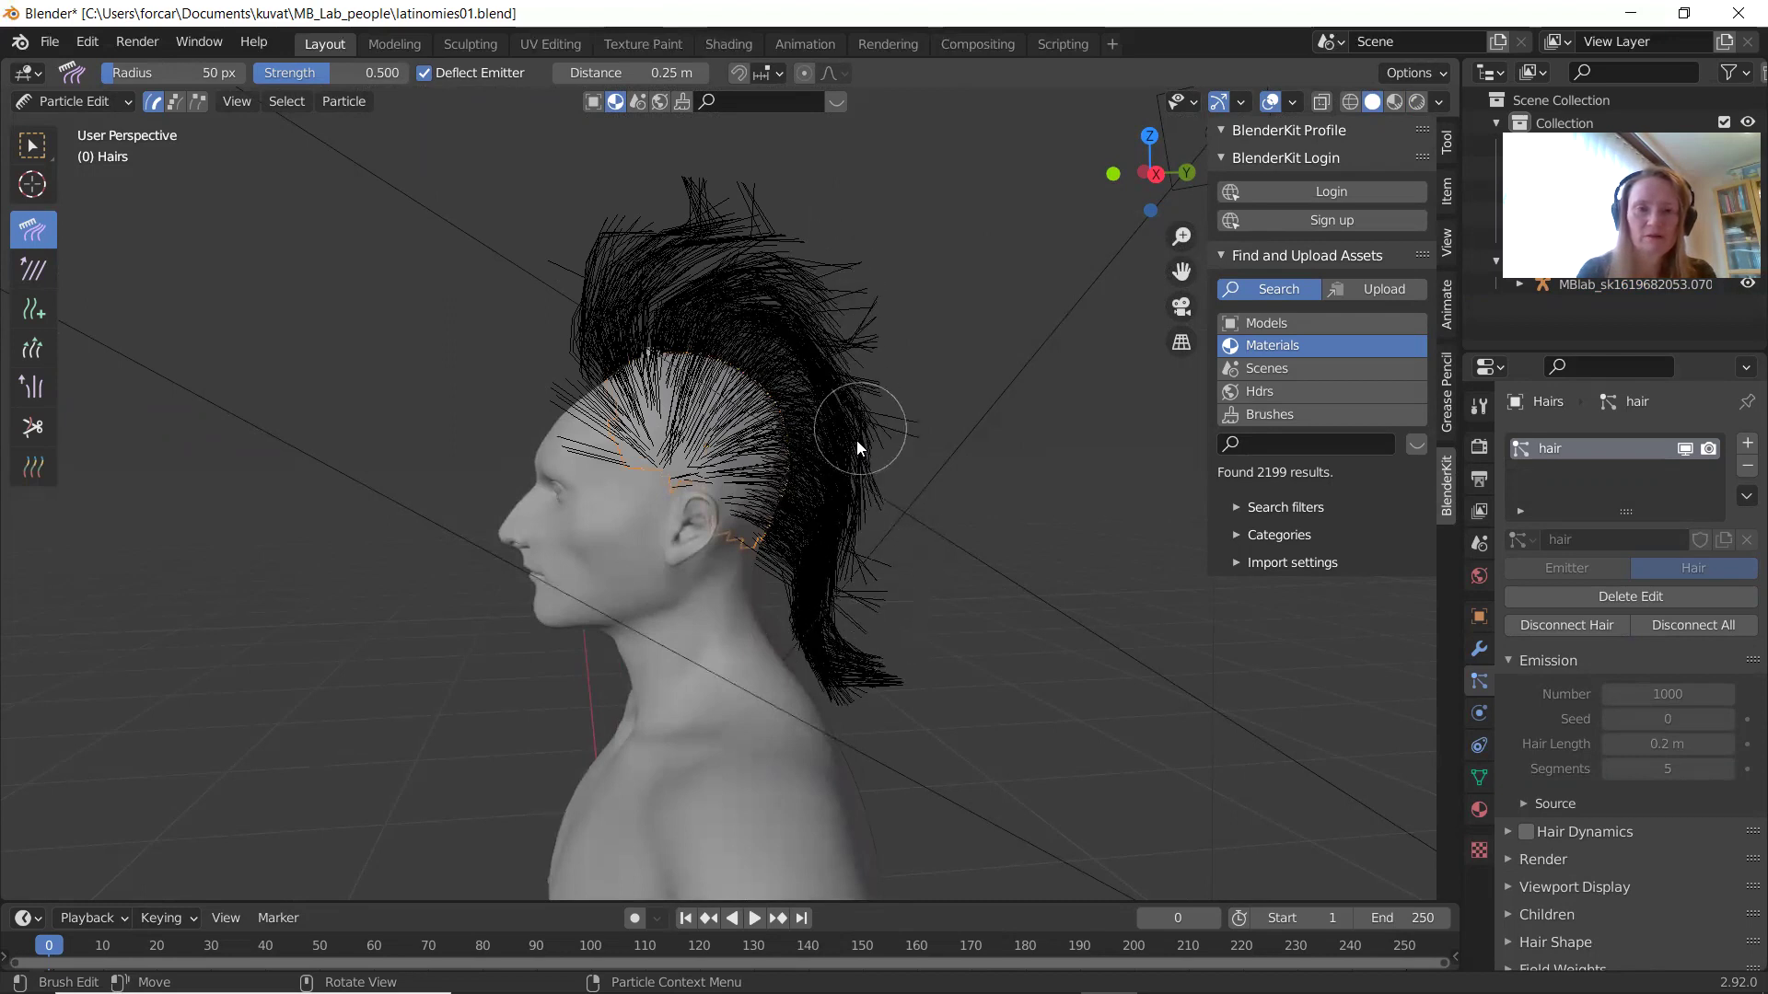
pyautogui.moveTo(869, 267); pyautogui.dragTo(839, 551)
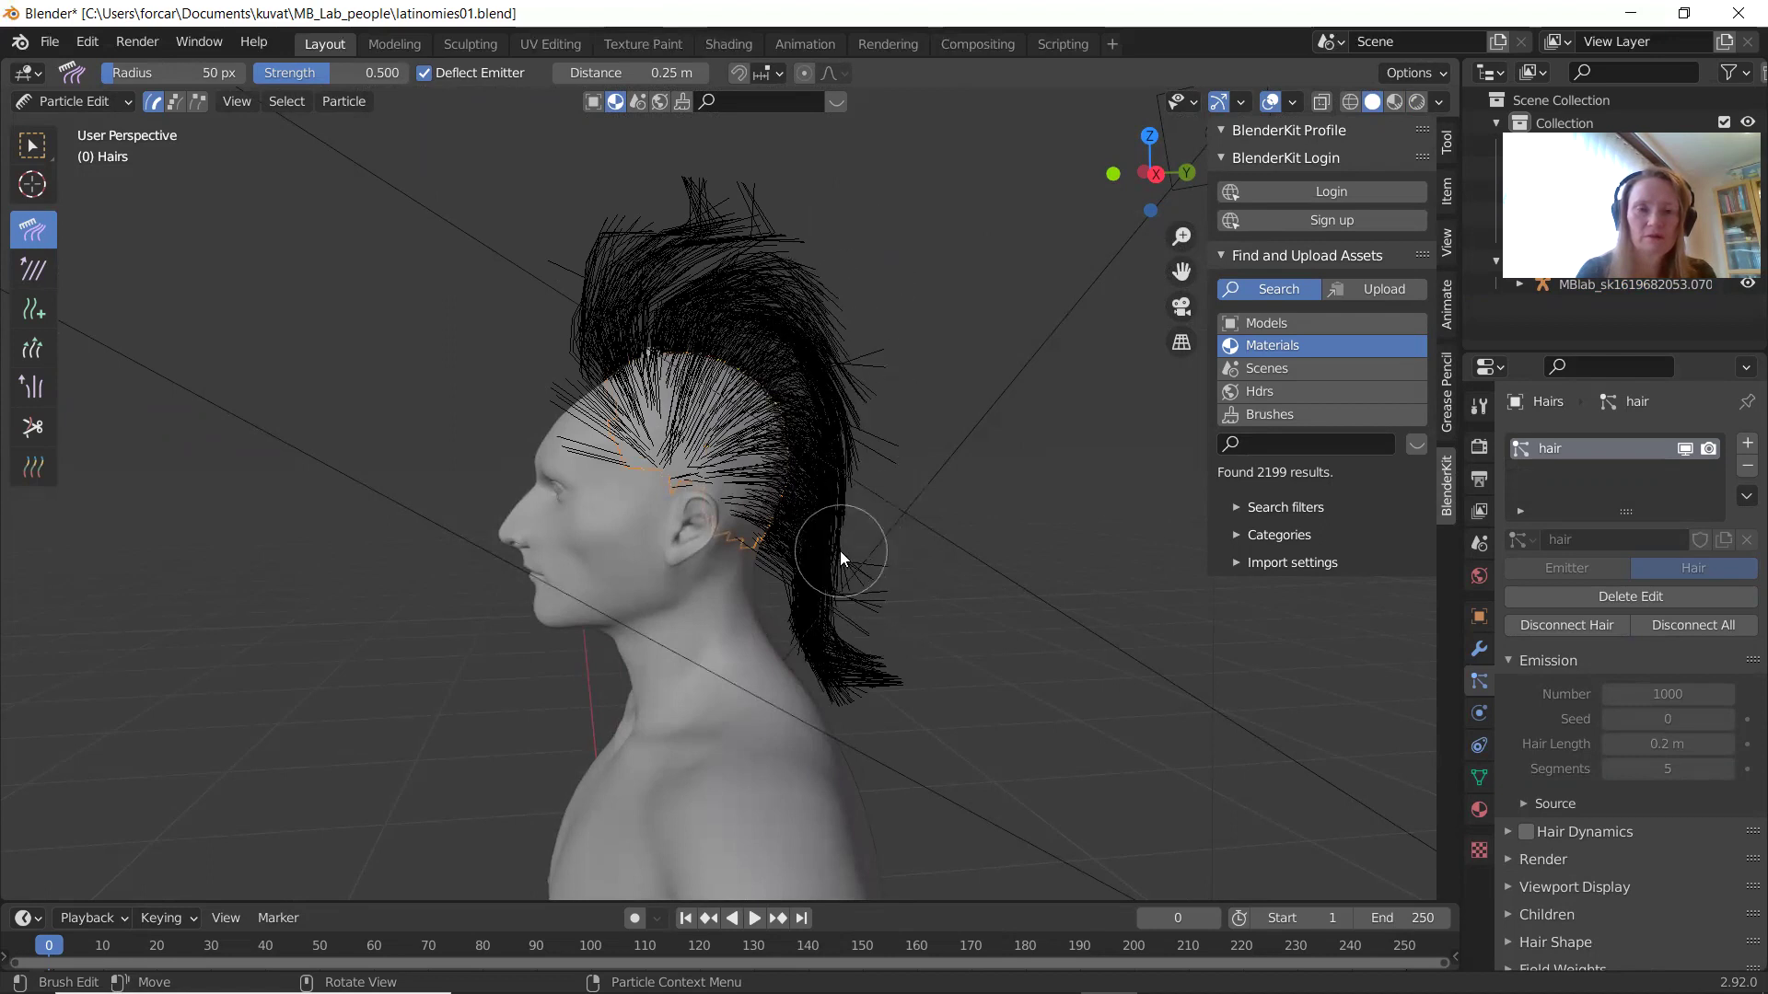
pyautogui.moveTo(866, 474)
pyautogui.mouseDown()
pyautogui.moveTo(834, 514)
pyautogui.moveTo(825, 588)
pyautogui.mouseUp()
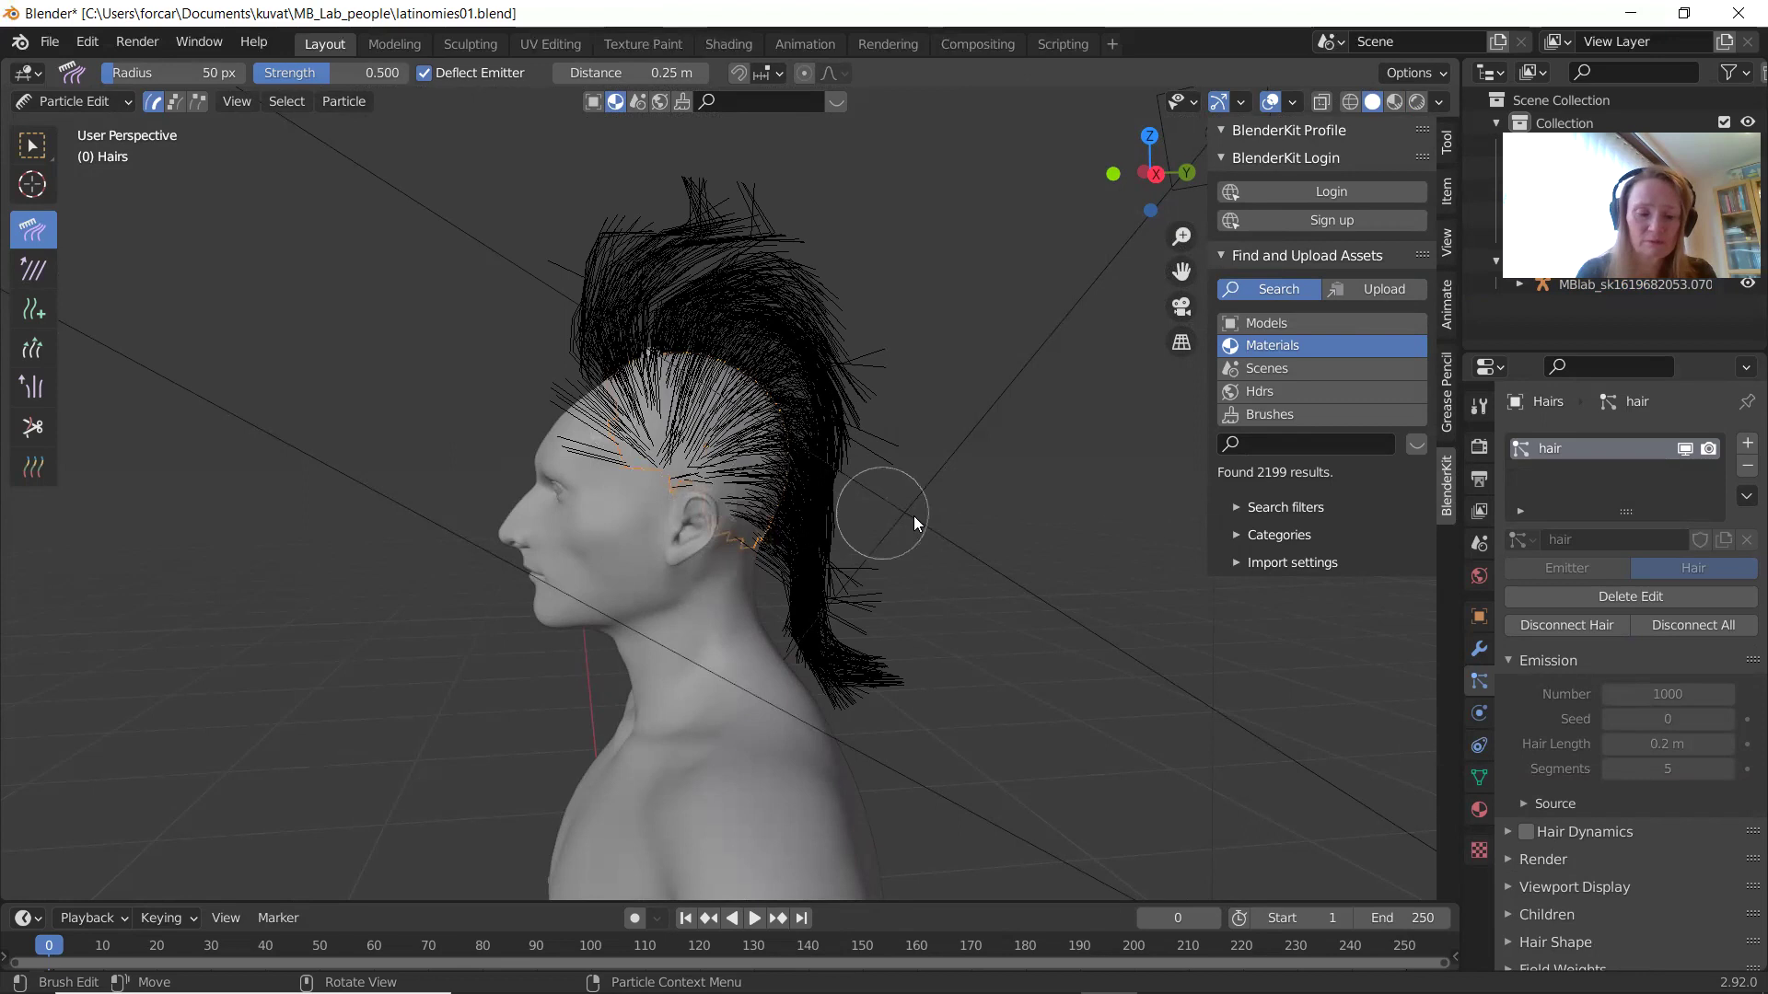
# Comb the hair on the character's right side downward past the ear from the front view.
pyautogui.moveTo(917, 515); pyautogui.dragTo(1112, 534, button='middle')
pyautogui.moveTo(922, 238)
pyautogui.mouseDown()
pyautogui.moveTo(776, 468)
pyautogui.moveTo(768, 554)
pyautogui.mouseUp()
pyautogui.moveTo(899, 248)
pyautogui.mouseDown()
pyautogui.moveTo(781, 442)
pyautogui.moveTo(770, 549)
pyautogui.mouseUp()
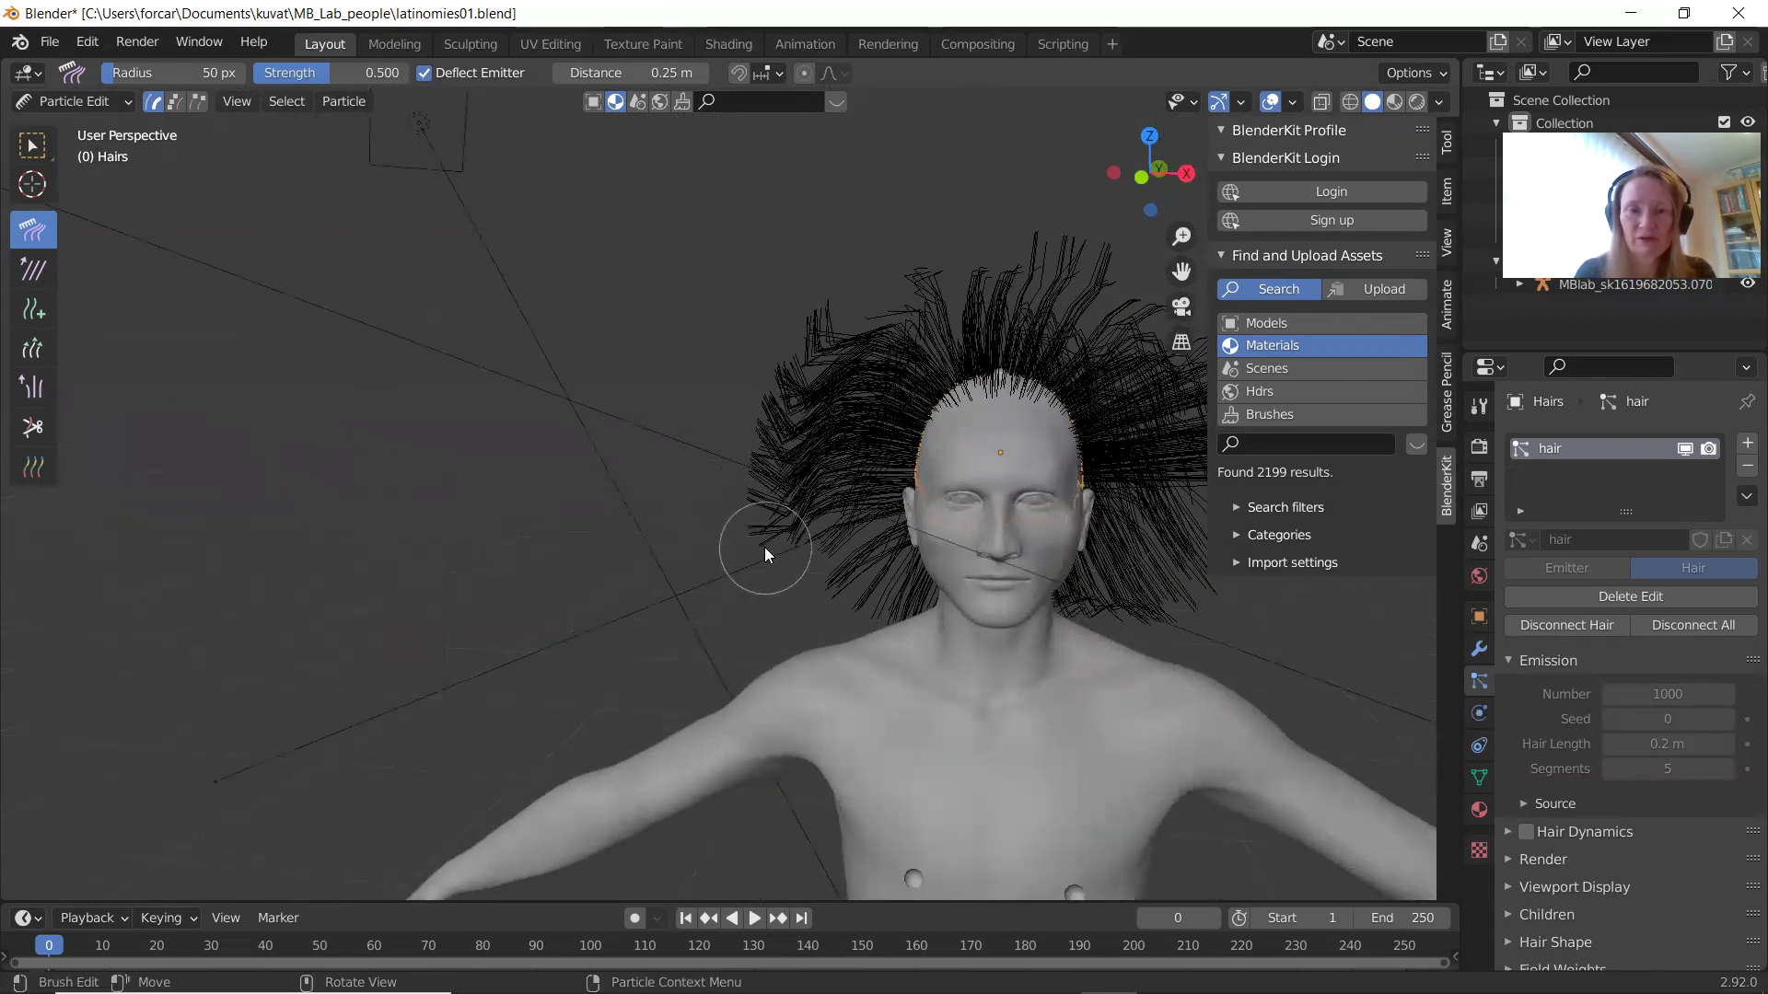
pyautogui.moveTo(825, 332); pyautogui.dragTo(821, 544)
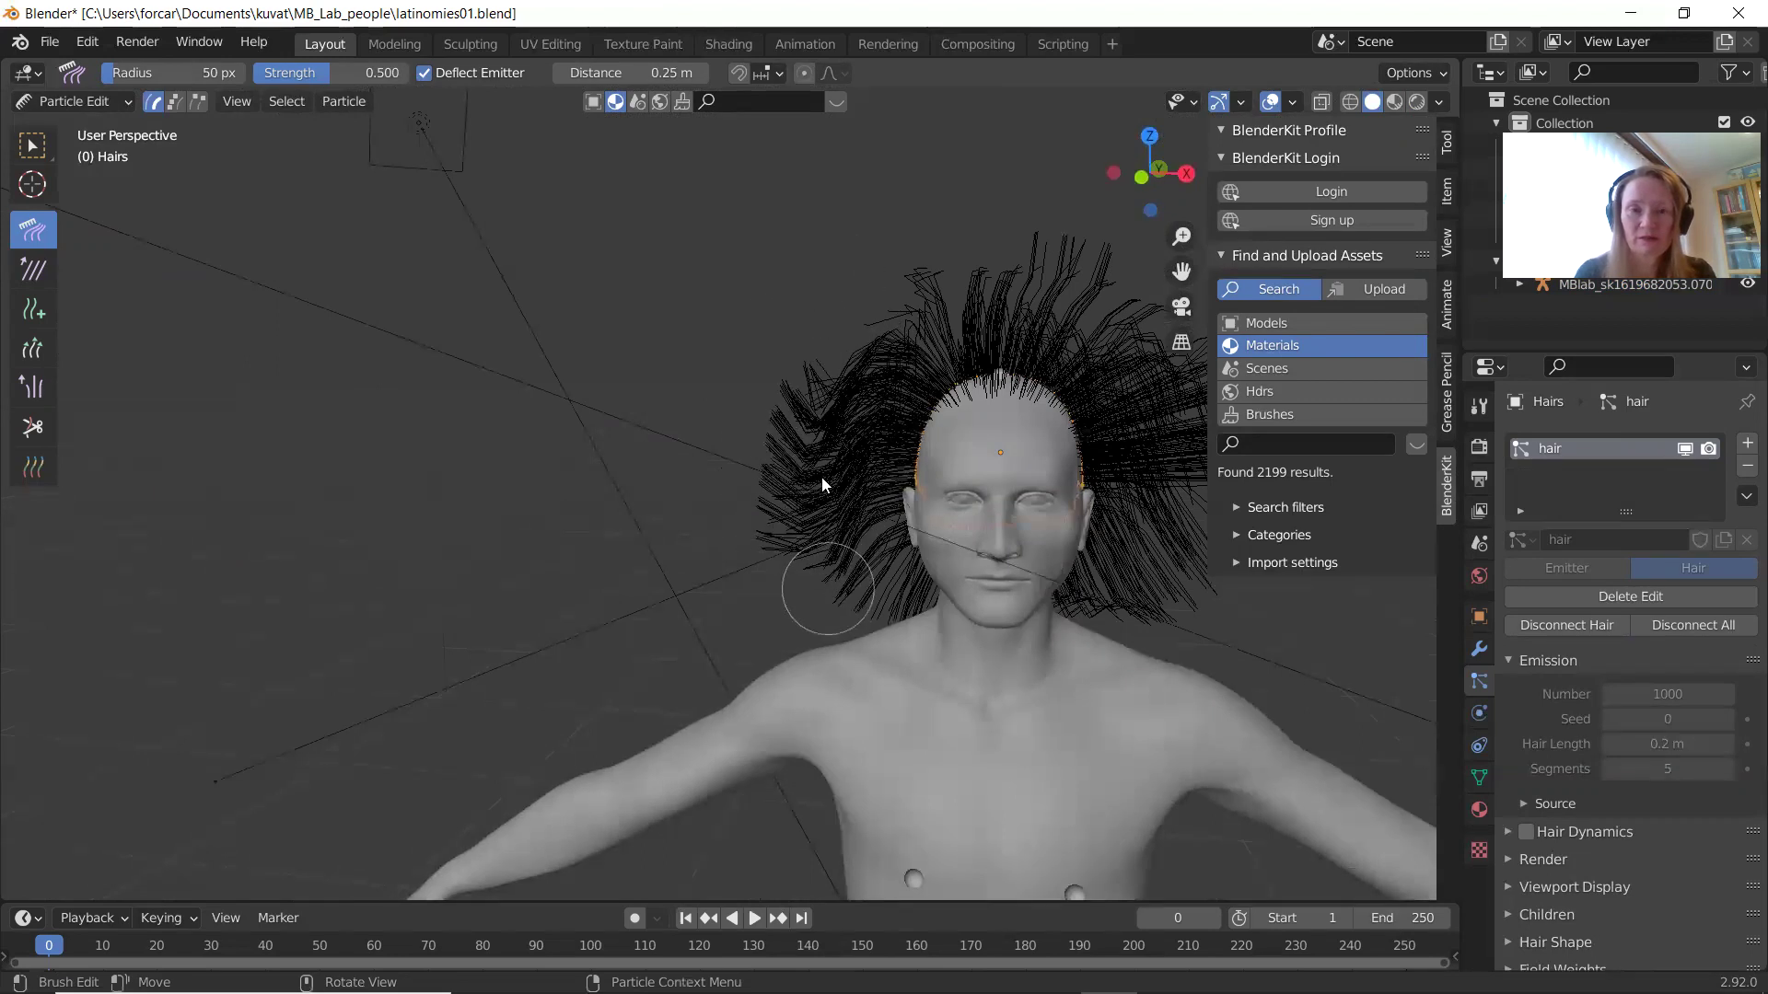
pyautogui.moveTo(834, 333); pyautogui.dragTo(834, 568)
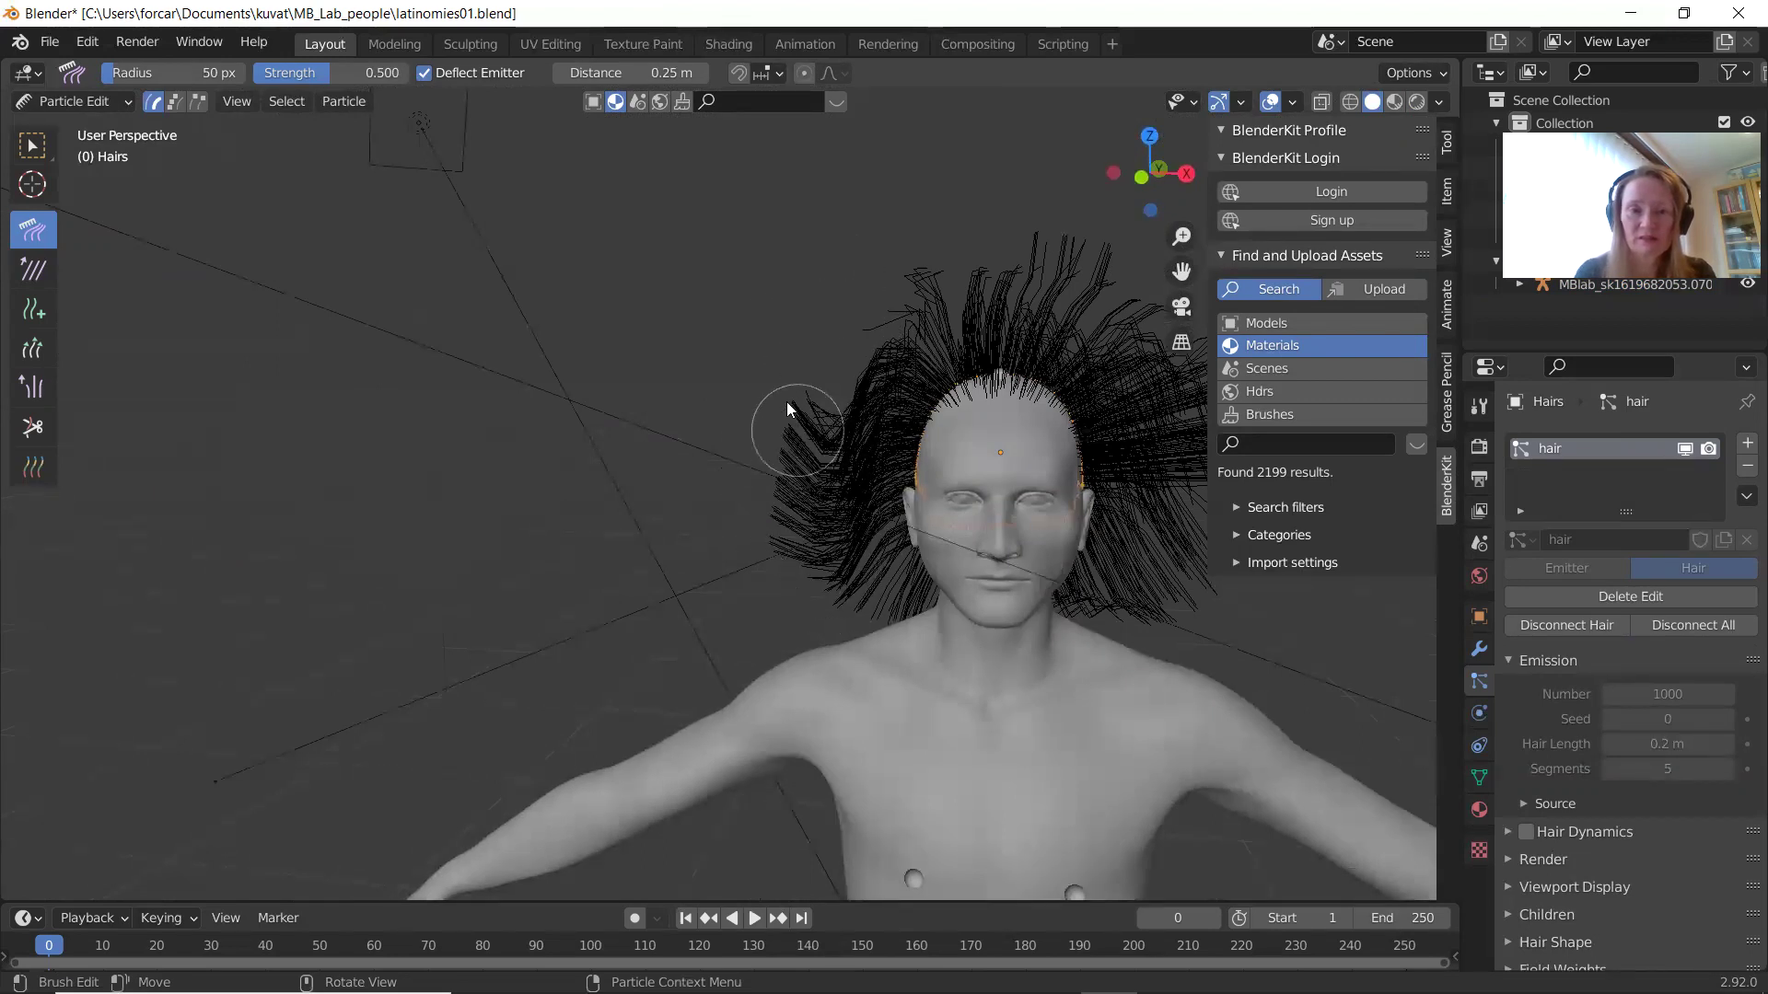
pyautogui.moveTo(775, 440); pyautogui.dragTo(836, 654)
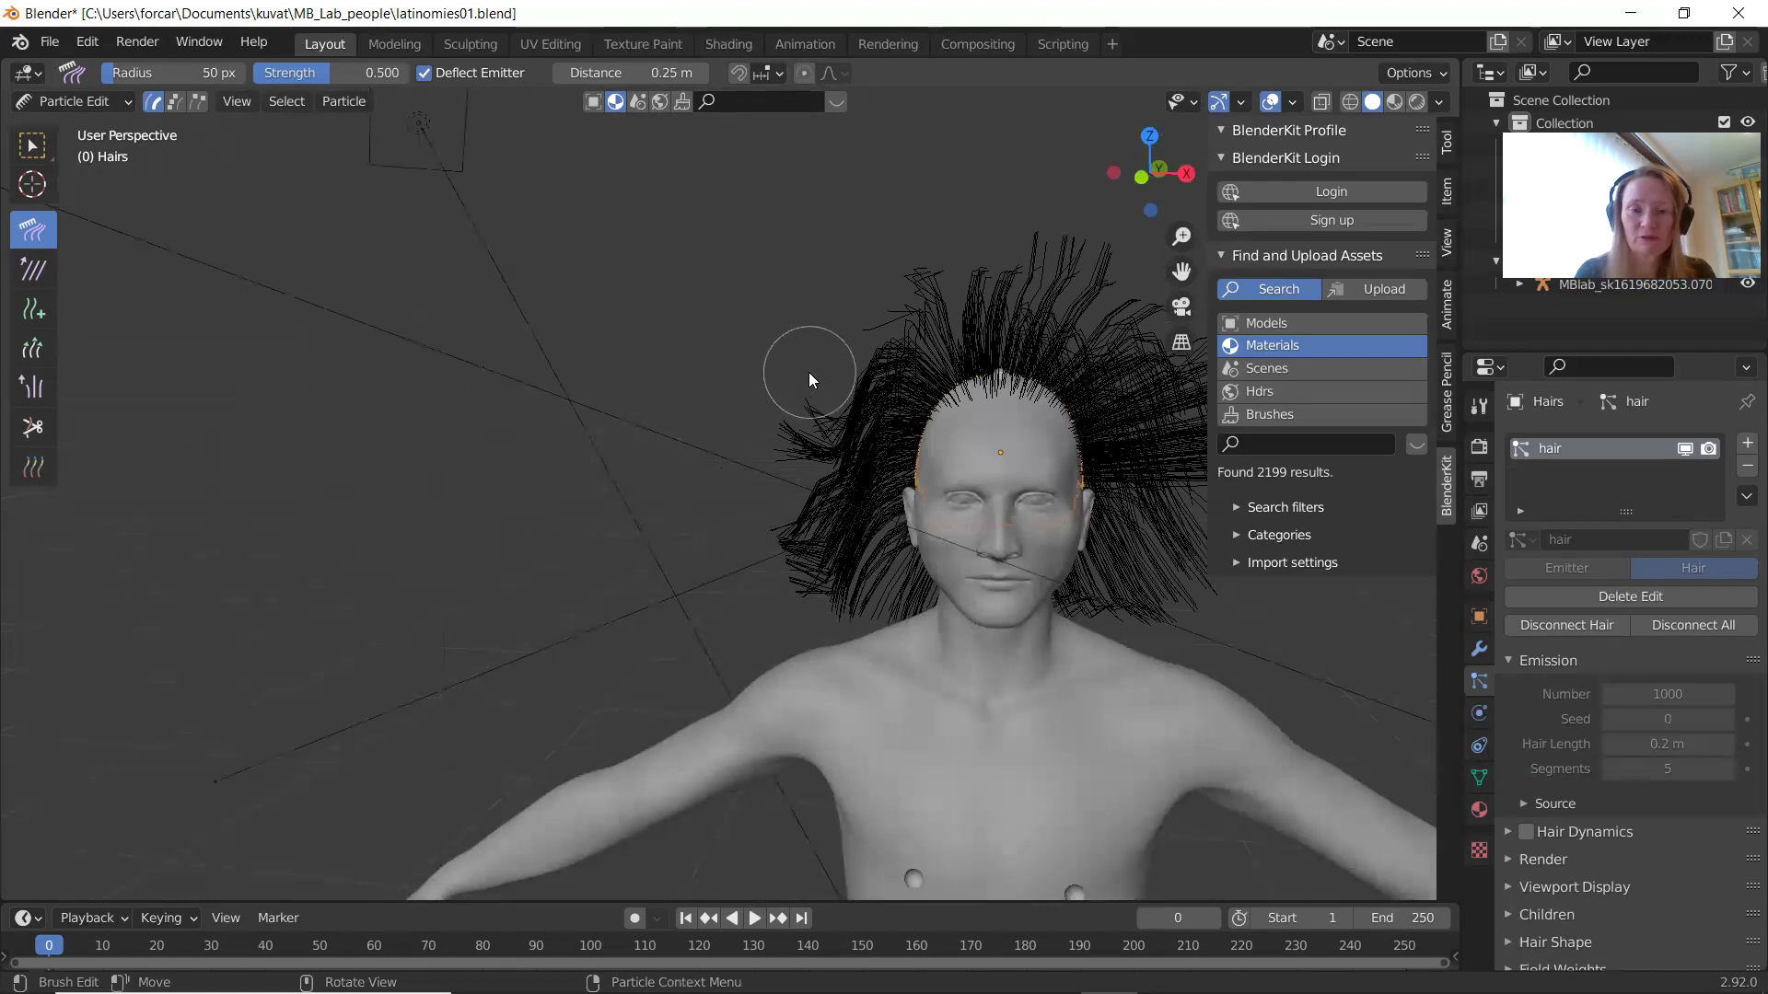
pyautogui.moveTo(809, 383); pyautogui.dragTo(848, 586)
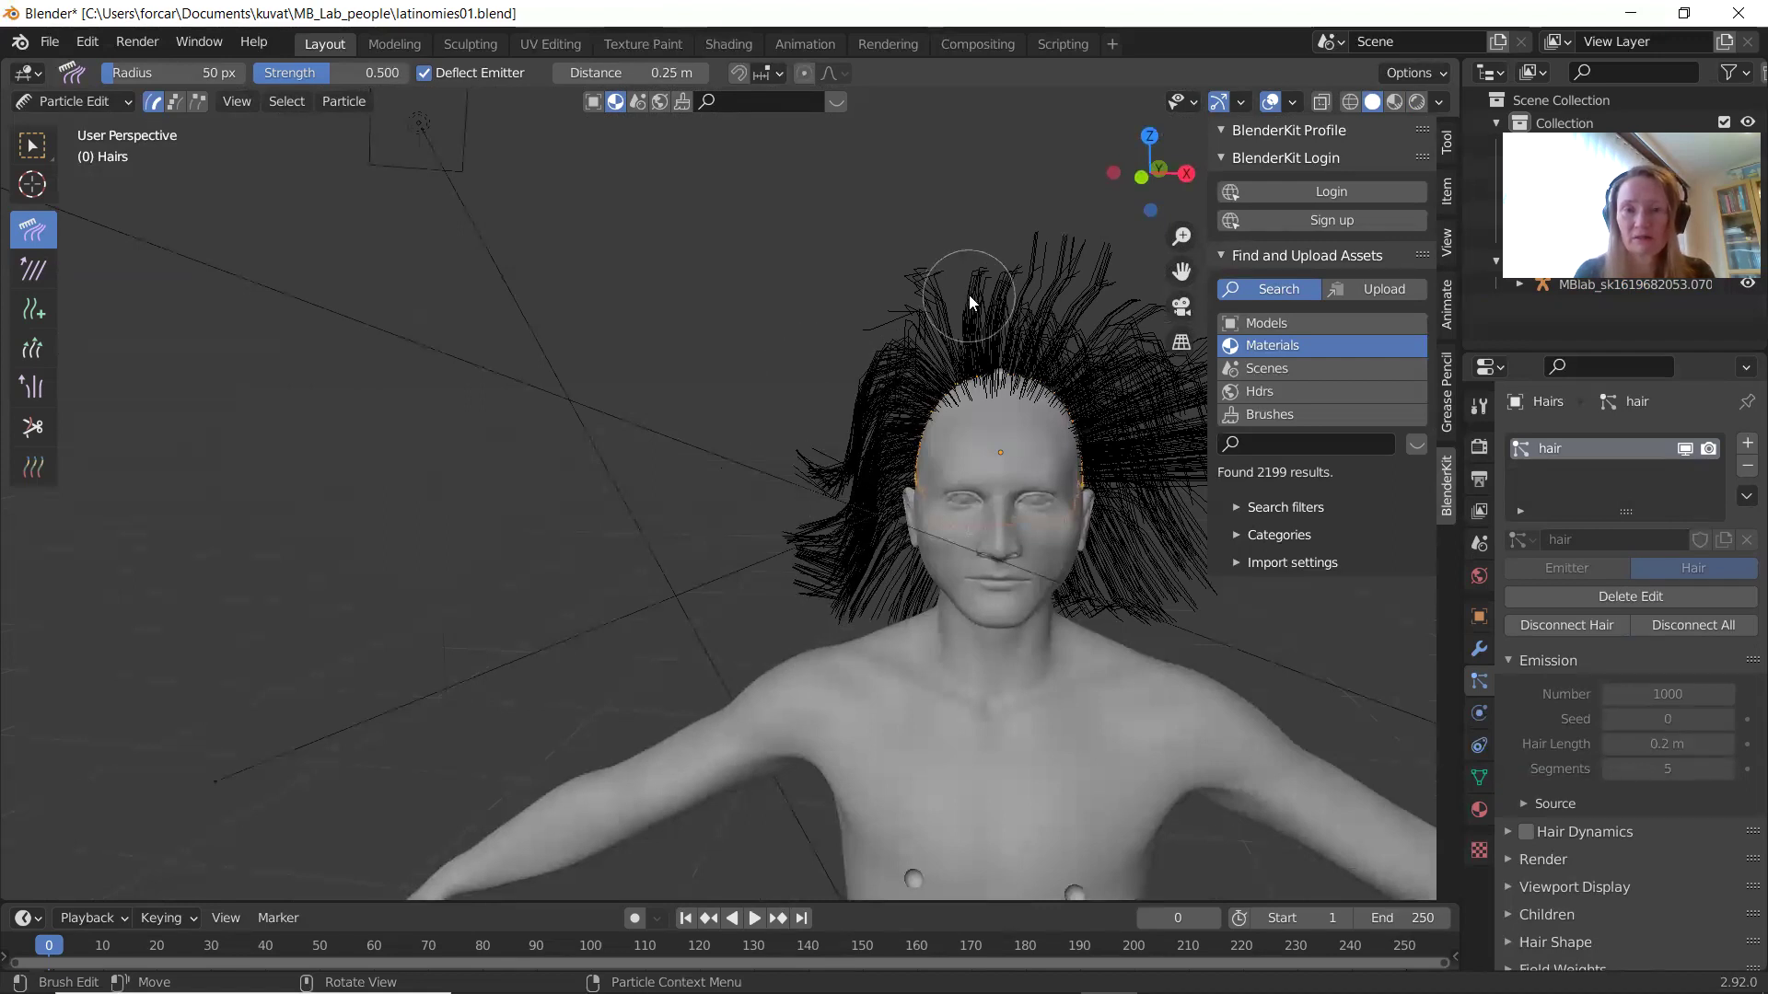
pyautogui.moveTo(846, 391); pyautogui.dragTo(798, 604)
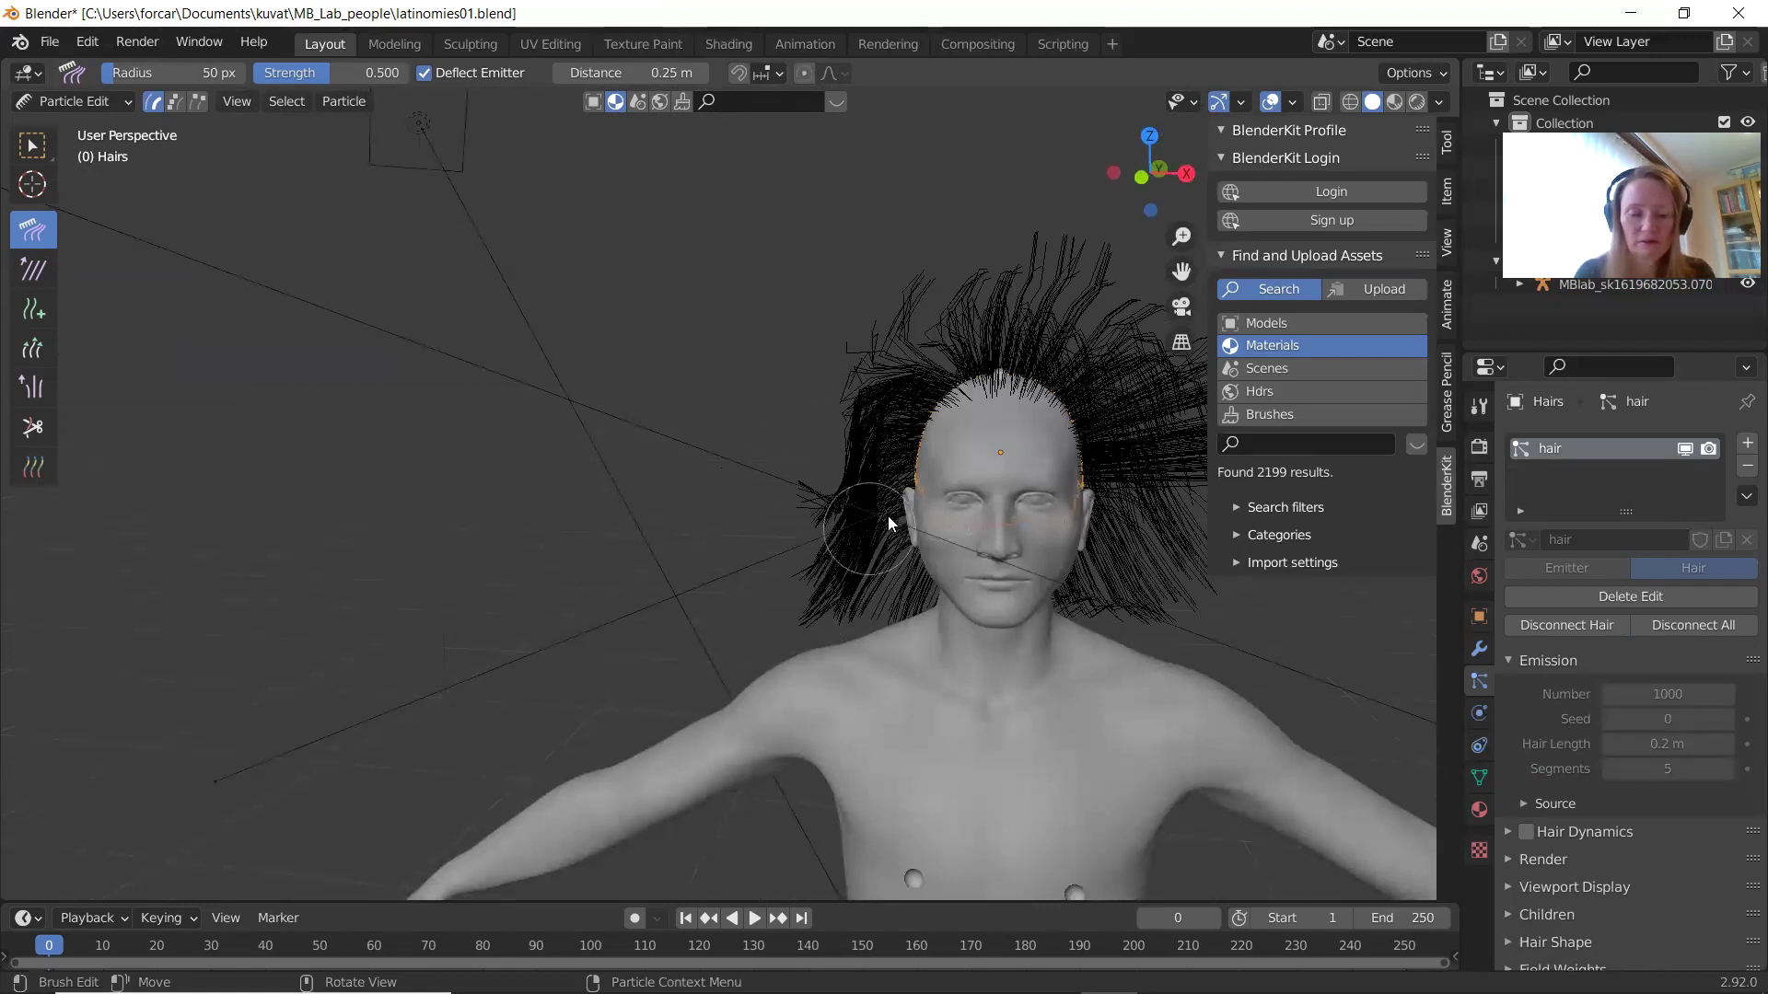
# Comb the hair on the character's left side downward past the ear toward the shoulder from the front view.
pyautogui.keyDown('shift'); pyautogui.moveTo(889, 524); pyautogui.dragTo(755, 516, button='middle'); pyautogui.keyUp('shift')
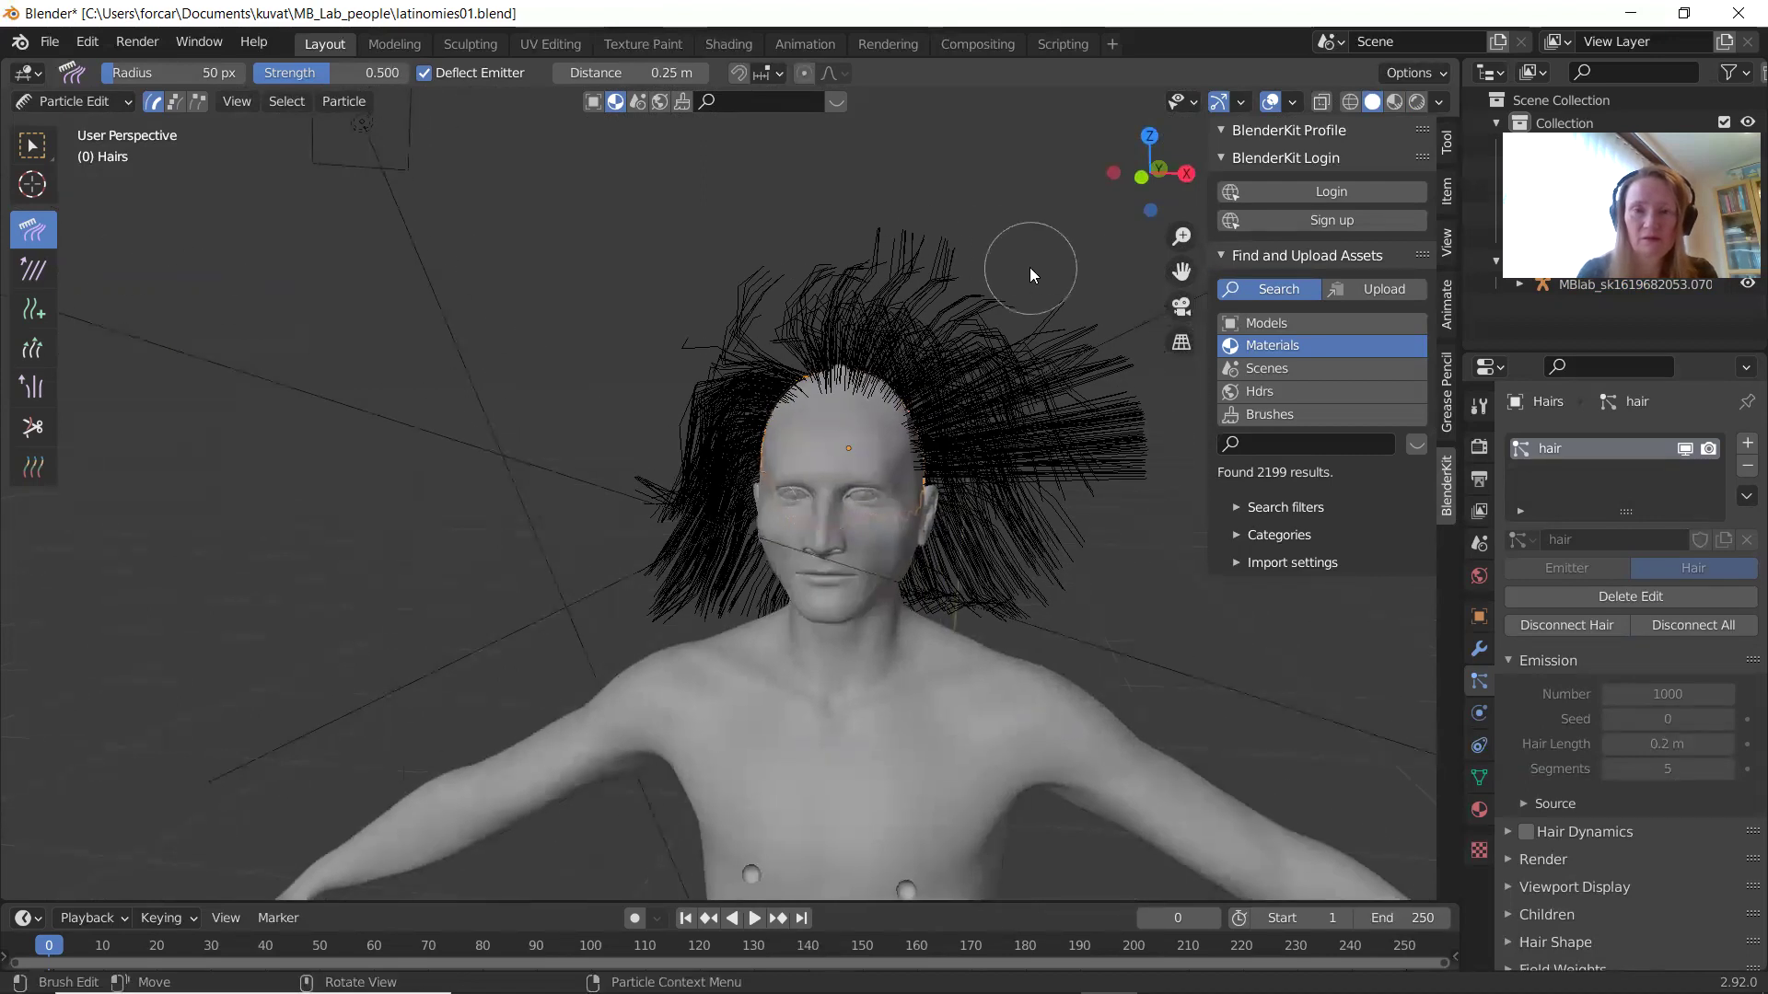
pyautogui.moveTo(1096, 286)
pyautogui.mouseDown()
pyautogui.moveTo(1070, 510)
pyautogui.moveTo(1027, 584)
pyautogui.mouseUp()
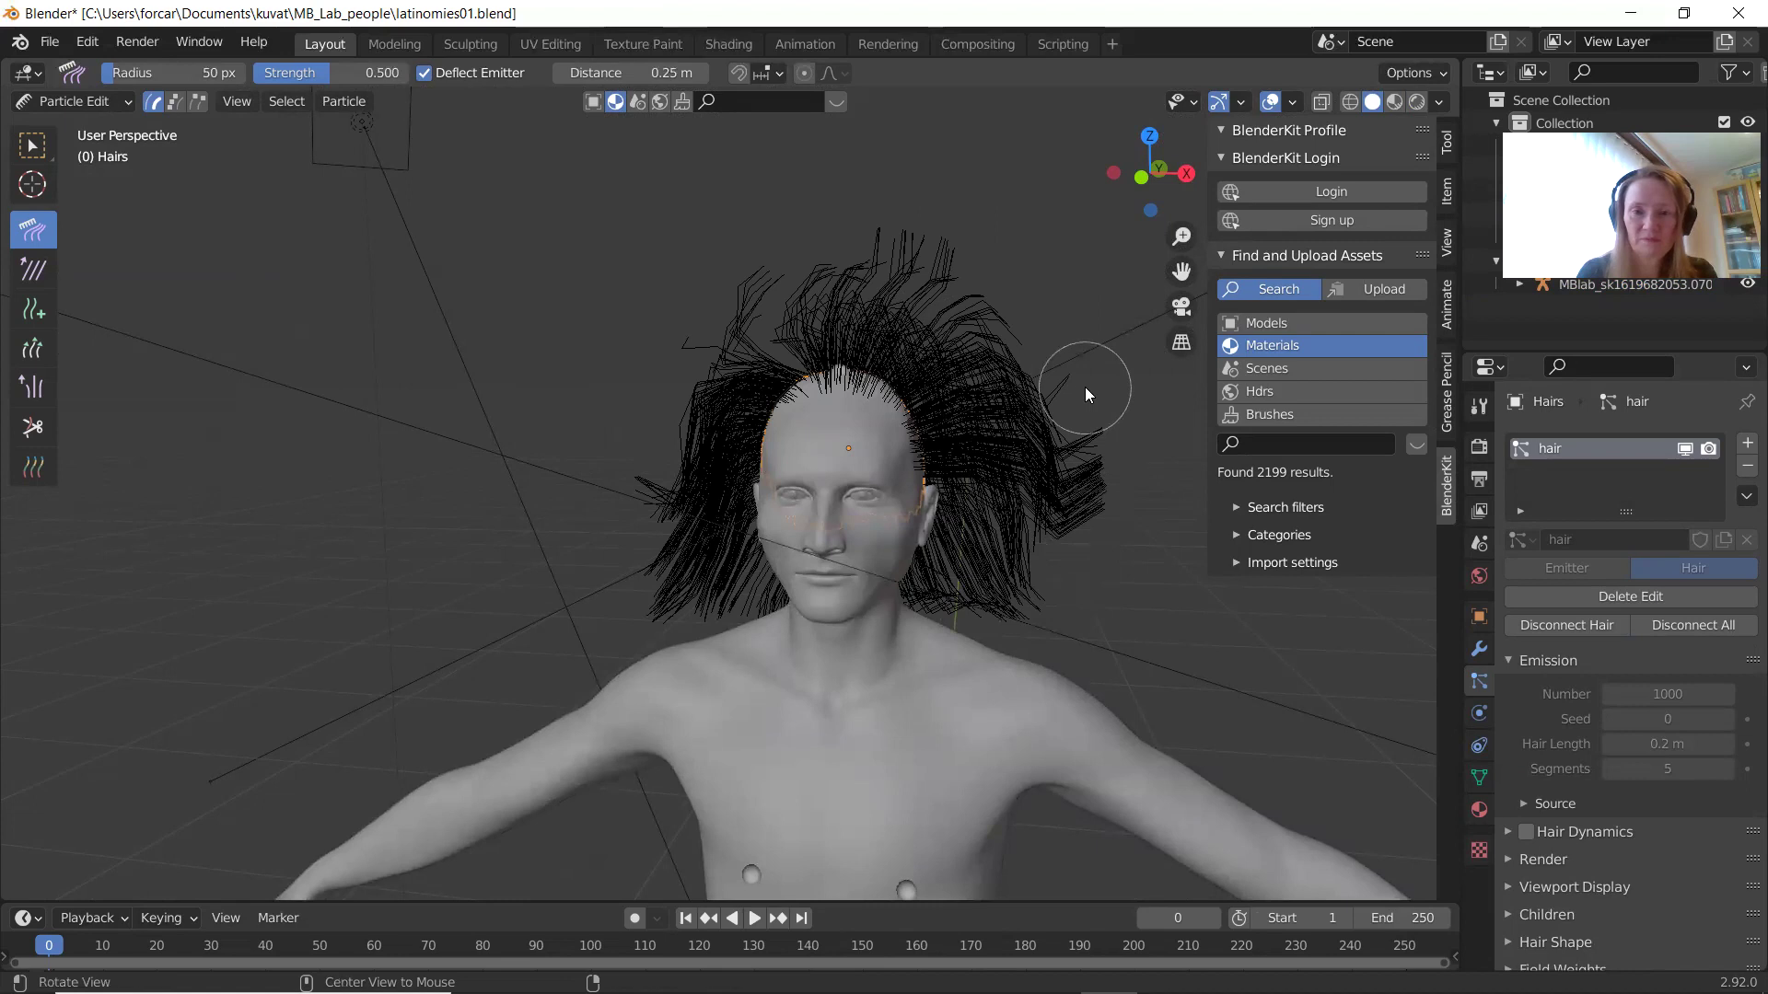
pyautogui.keyDown('alt'); pyautogui.moveTo(1085, 390); pyautogui.dragTo(1122, 376); pyautogui.keyUp('alt')
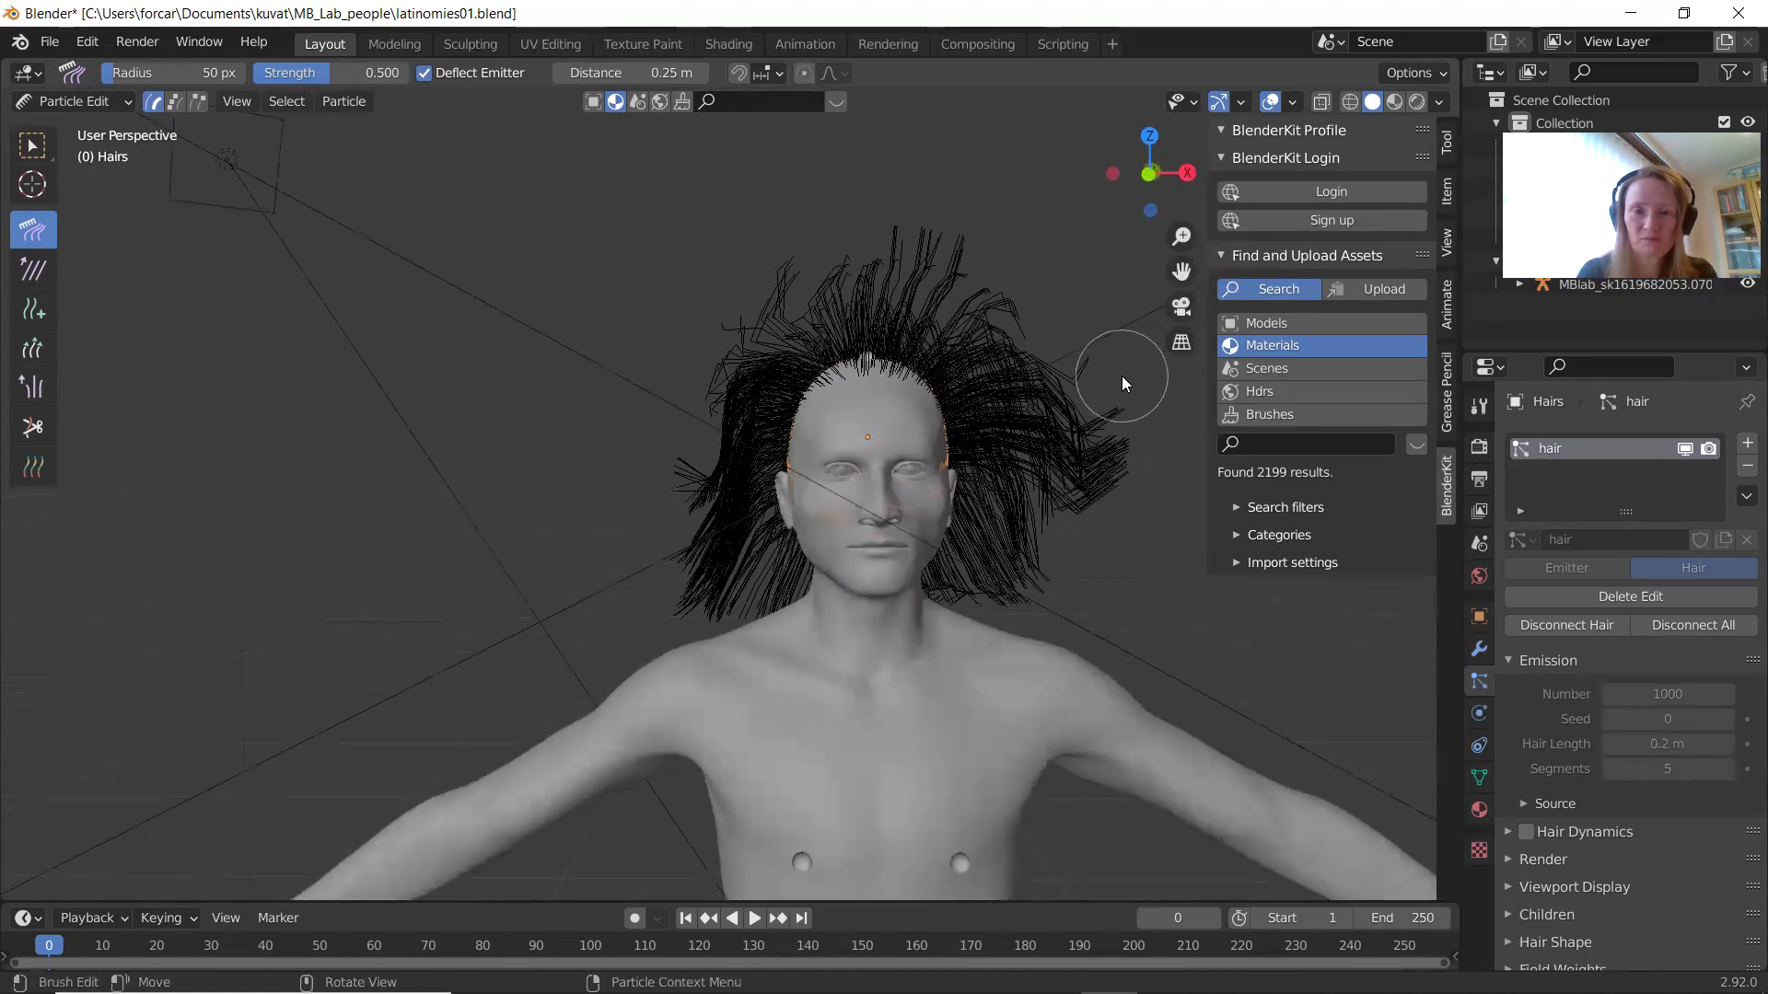
pyautogui.moveTo(908, 296)
pyautogui.mouseDown()
pyautogui.moveTo(893, 257)
pyautogui.moveTo(1058, 452)
pyautogui.moveTo(1044, 556)
pyautogui.mouseUp()
pyautogui.moveTo(891, 223)
pyautogui.mouseDown()
pyautogui.moveTo(1060, 433)
pyautogui.moveTo(1076, 567)
pyautogui.mouseUp()
pyautogui.moveTo(980, 272)
pyautogui.mouseDown()
pyautogui.moveTo(1068, 554)
pyautogui.moveTo(1018, 595)
pyautogui.mouseUp()
pyautogui.moveTo(1050, 355)
pyautogui.mouseDown()
pyautogui.moveTo(1065, 521)
pyautogui.moveTo(1029, 575)
pyautogui.mouseUp()
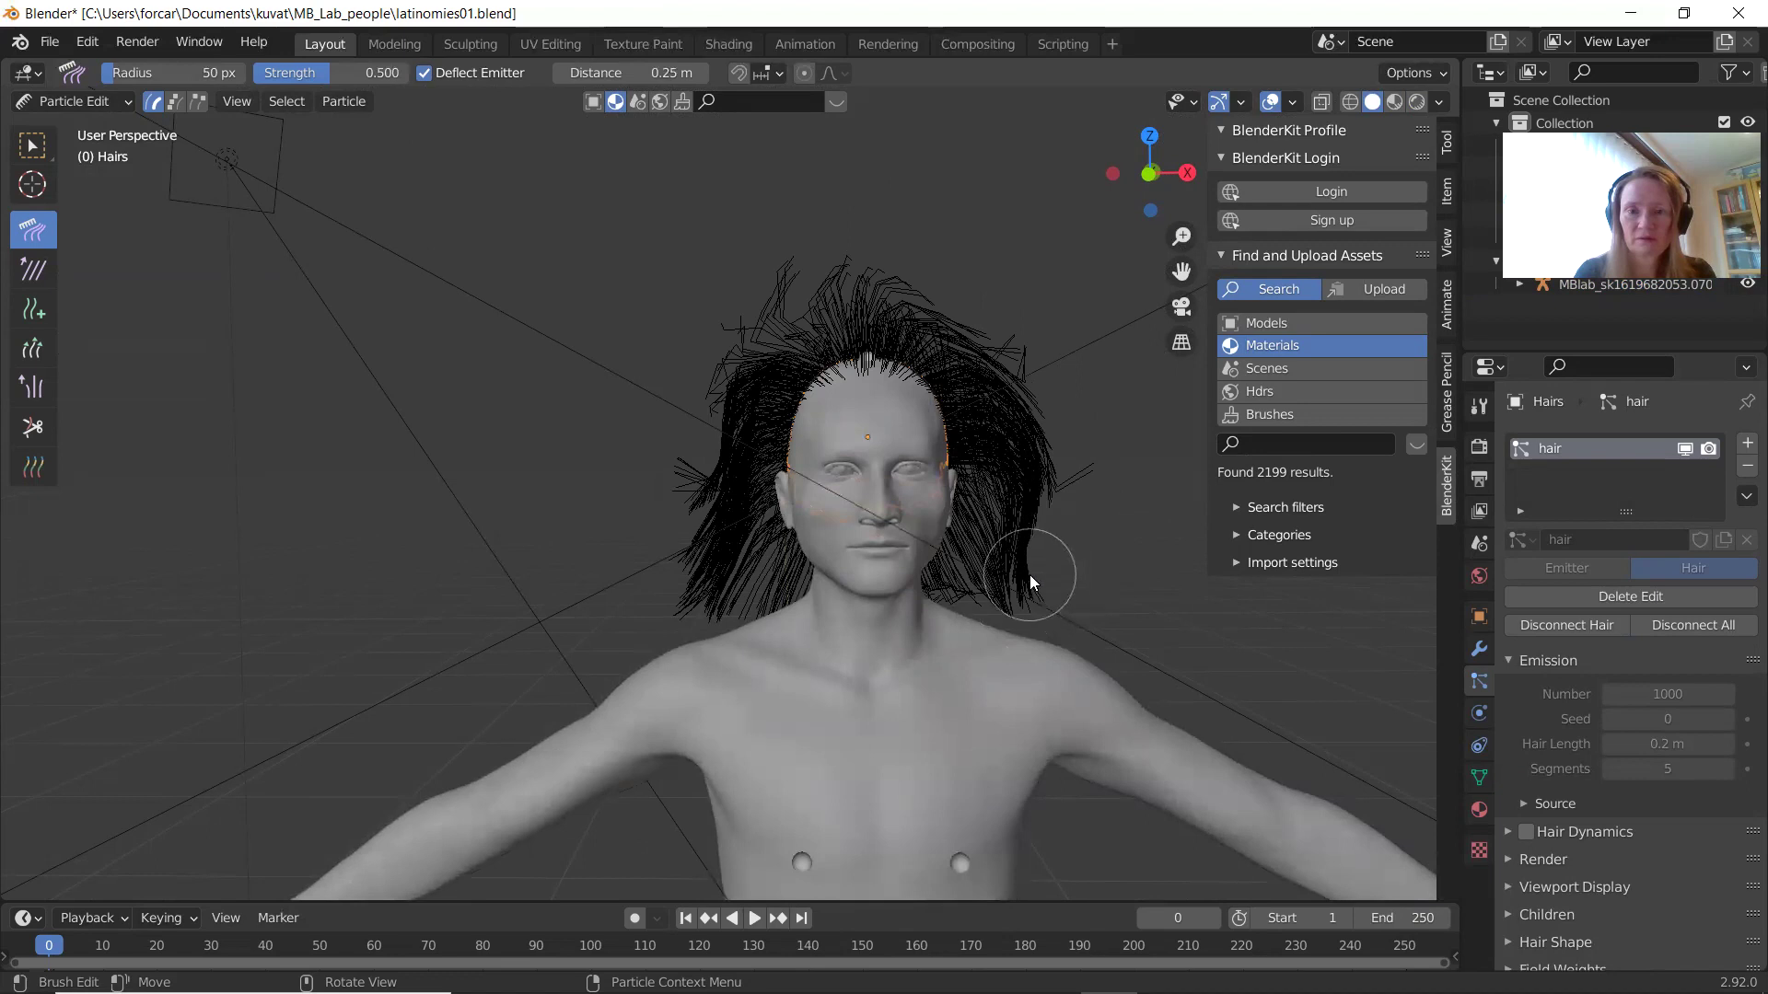
pyautogui.moveTo(961, 319)
pyautogui.mouseDown()
pyautogui.moveTo(1046, 422)
pyautogui.moveTo(1047, 592)
pyautogui.mouseUp()
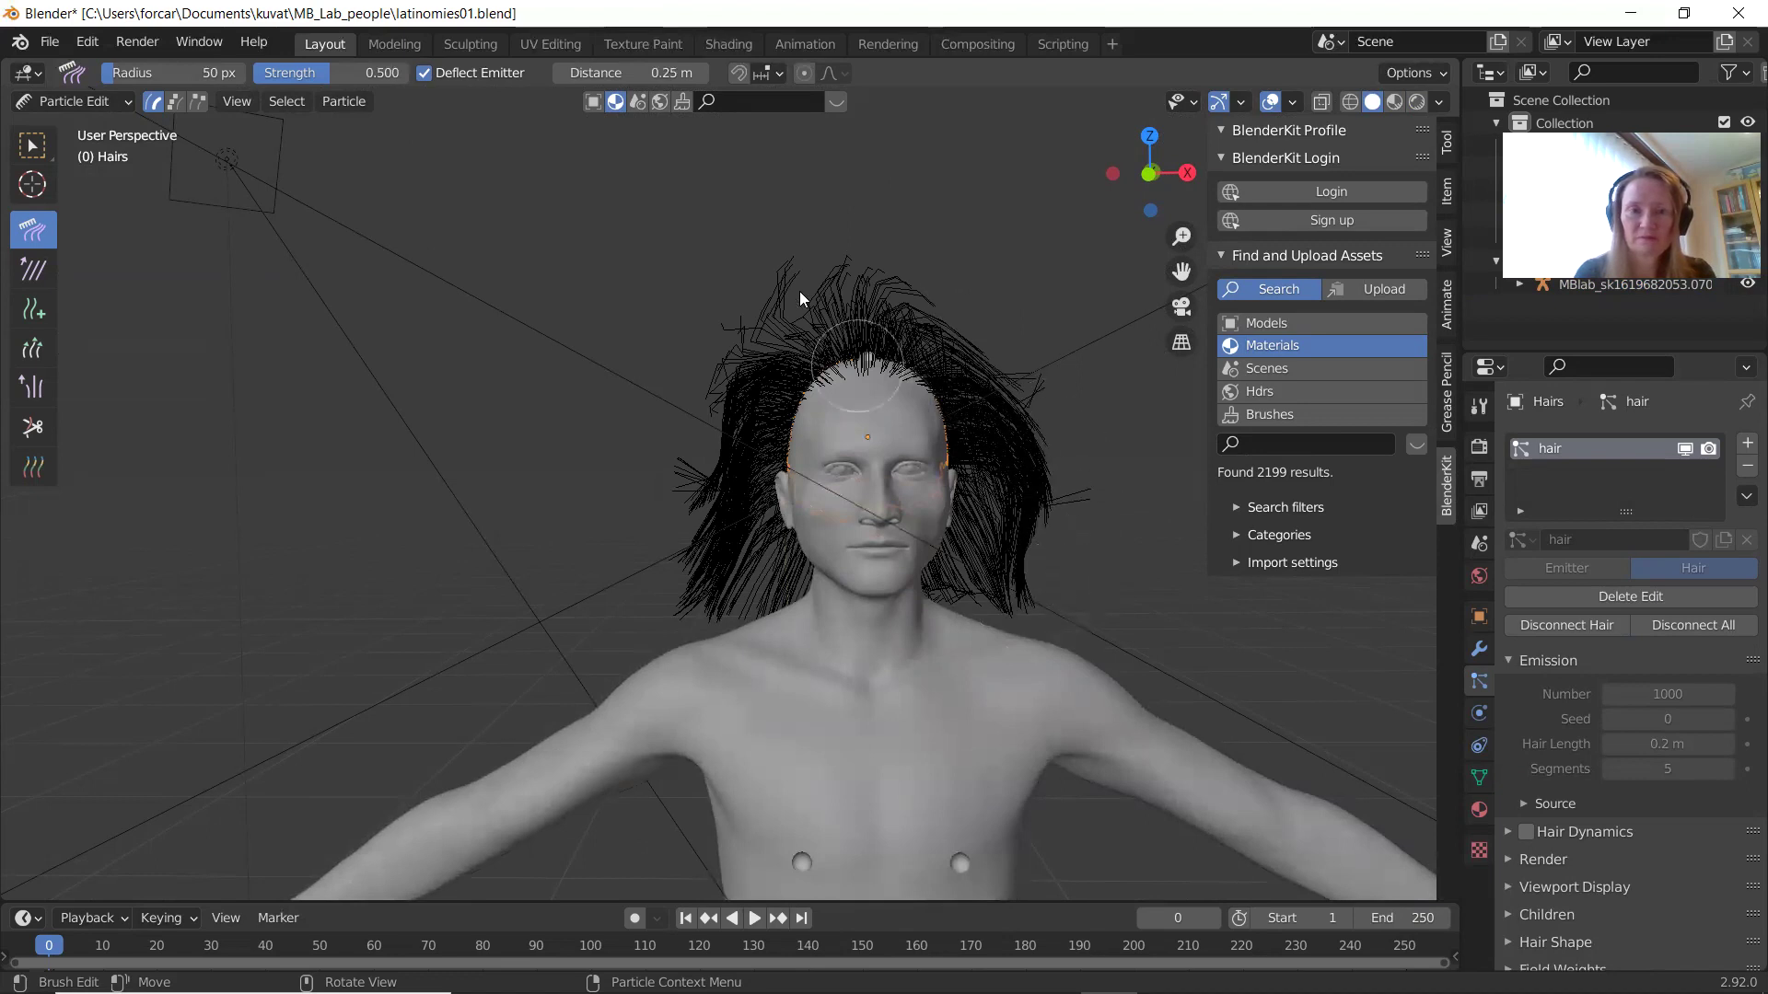
# Comb the upright strands on the crown outward and down toward both sides of the head.
pyautogui.moveTo(820, 261)
pyautogui.mouseDown()
pyautogui.moveTo(659, 469)
pyautogui.moveTo(674, 538)
pyautogui.mouseUp()
pyautogui.moveTo(744, 228)
pyautogui.mouseDown()
pyautogui.moveTo(711, 348)
pyautogui.moveTo(693, 556)
pyautogui.mouseUp()
pyautogui.moveTo(818, 285); pyautogui.dragTo(1039, 417)
# Comb the raised strands on the top and back of the head backward and down in side view.
pyautogui.moveTo(1184, 514)
pyautogui.mouseDown(button='middle')
pyautogui.moveTo(1330, 520)
pyautogui.moveTo(1287, 521)
pyautogui.mouseUp(button='middle')
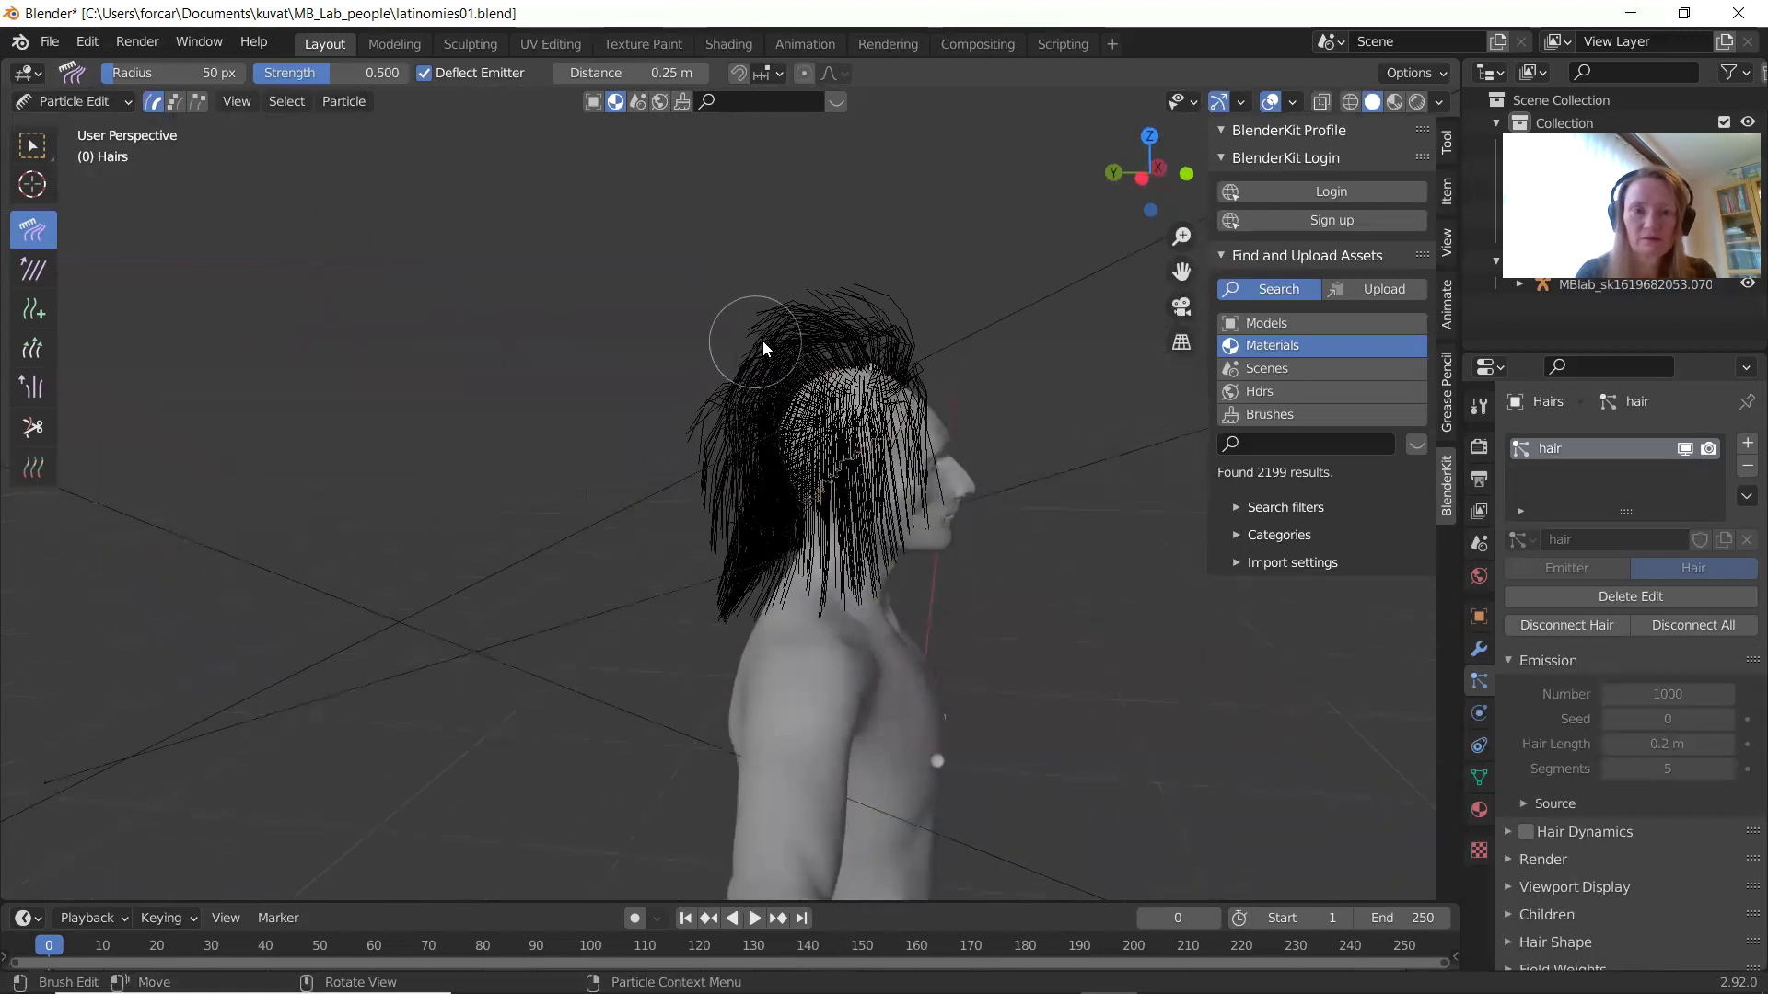
pyautogui.moveTo(763, 348); pyautogui.dragTo(762, 390)
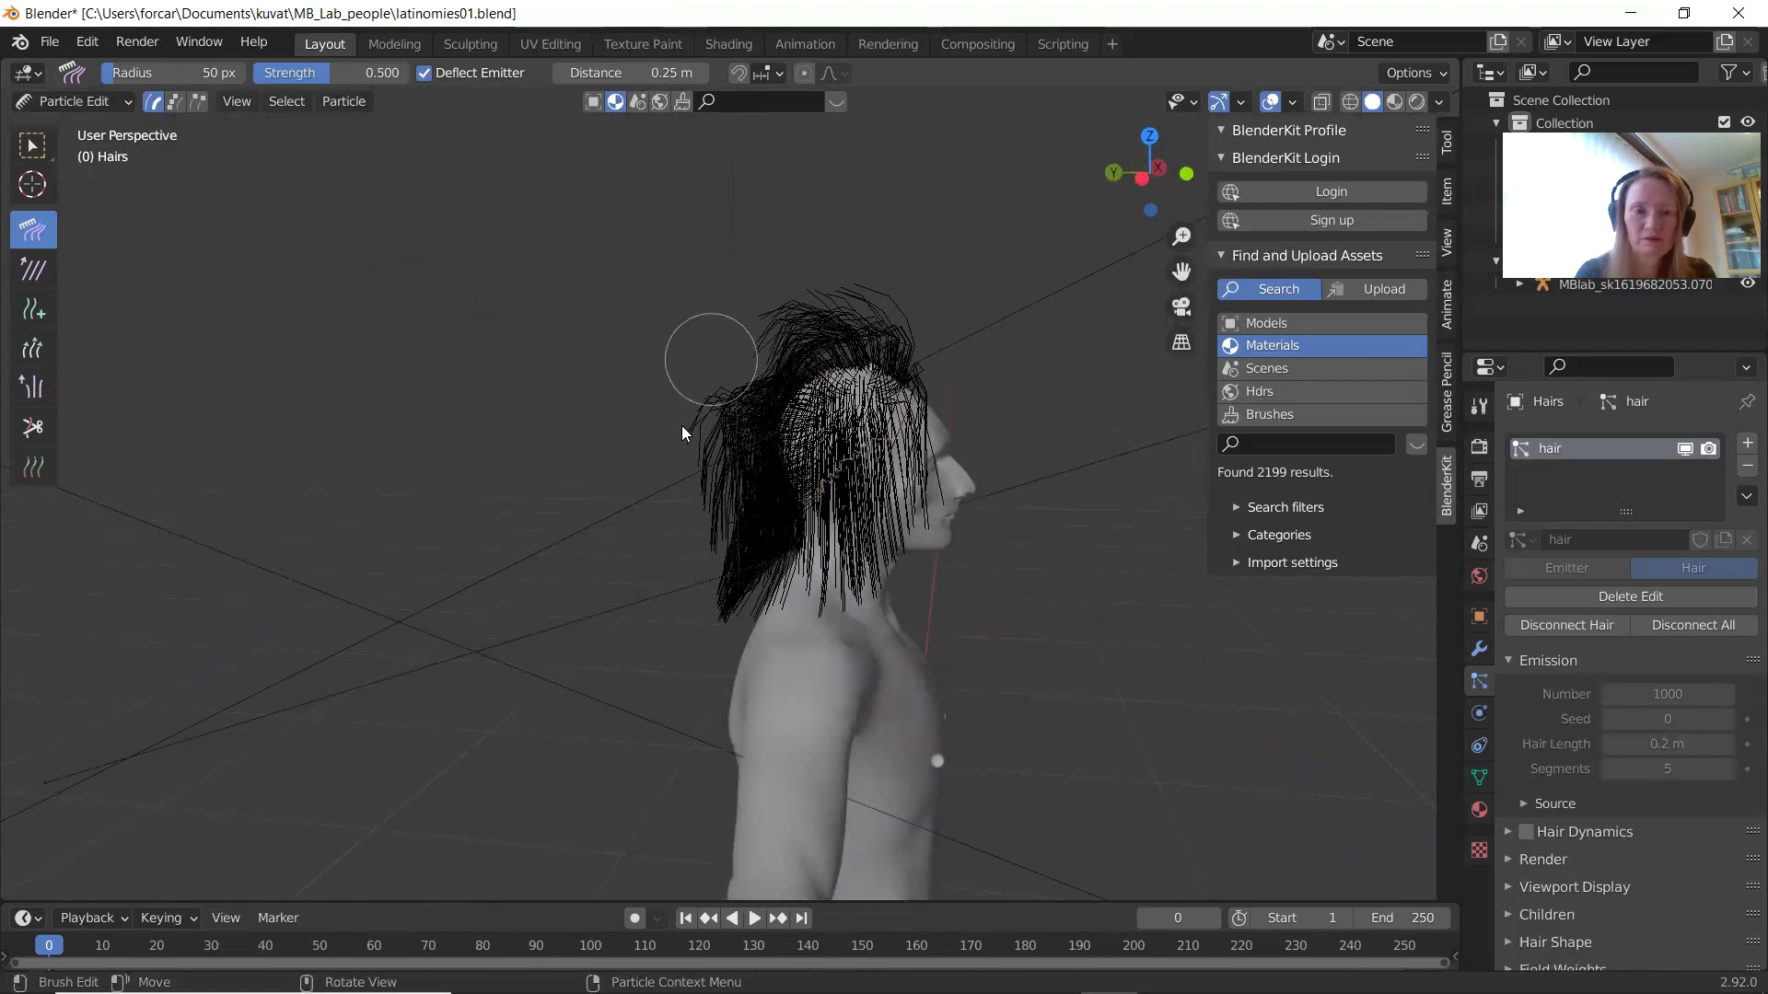
pyautogui.moveTo(801, 324)
pyautogui.mouseDown()
pyautogui.moveTo(899, 315)
pyautogui.moveTo(803, 348)
pyautogui.moveTo(683, 503)
pyautogui.moveTo(908, 354)
pyautogui.moveTo(898, 304)
pyautogui.moveTo(685, 459)
pyautogui.moveTo(808, 317)
pyautogui.moveTo(863, 293)
pyautogui.moveTo(713, 446)
pyautogui.moveTo(717, 515)
pyautogui.mouseUp()
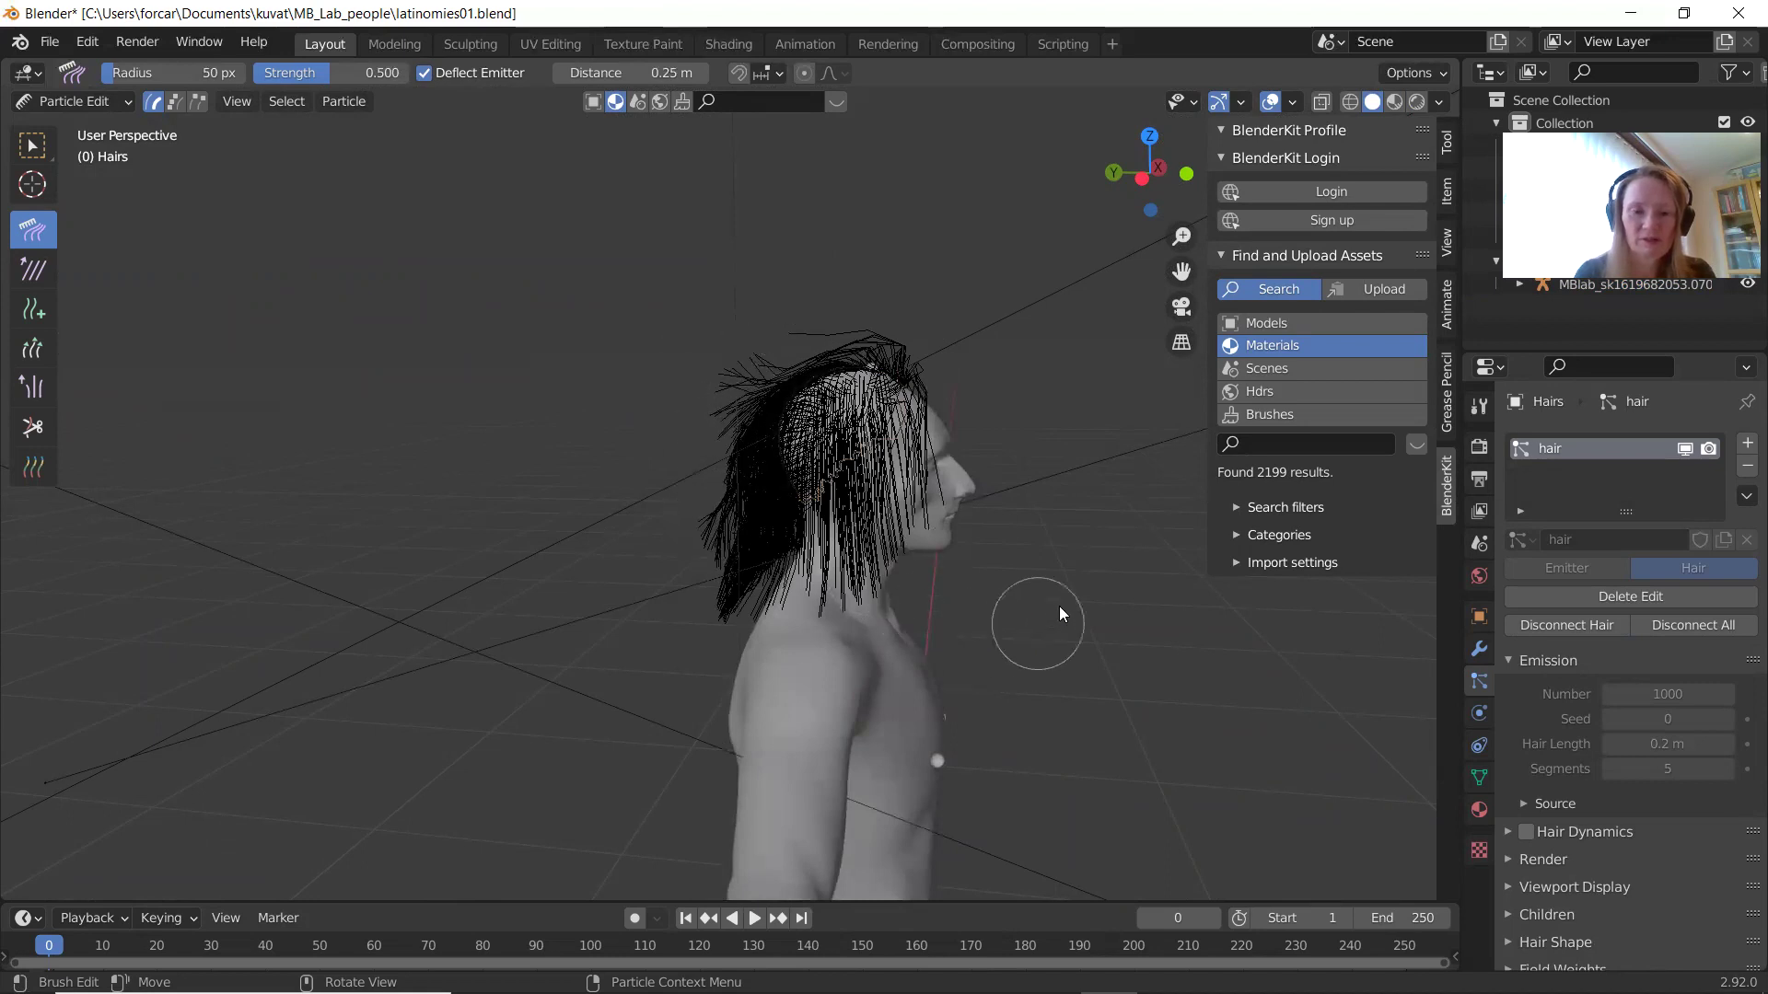
# Display the character from the front in rendered shading and return from Particle Edit to Object Mode.
pyautogui.moveTo(1060, 604); pyautogui.dragTo(822, 583, button='middle')
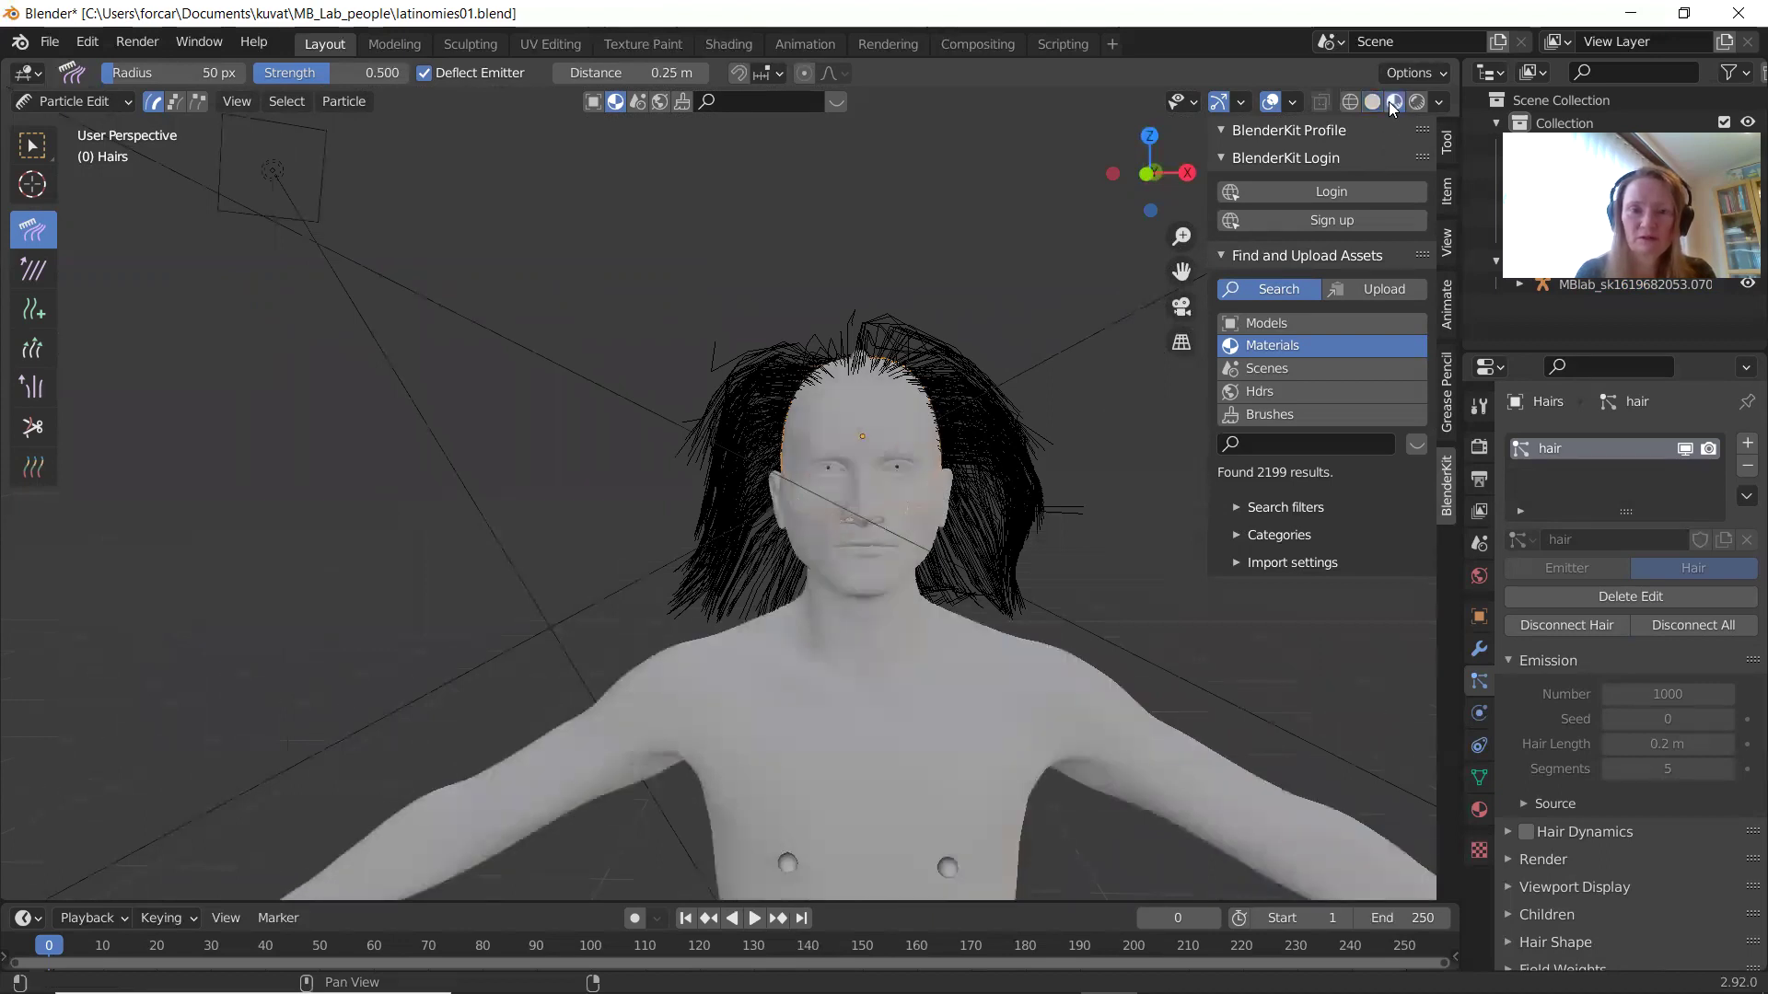
pyautogui.click(1394, 102)
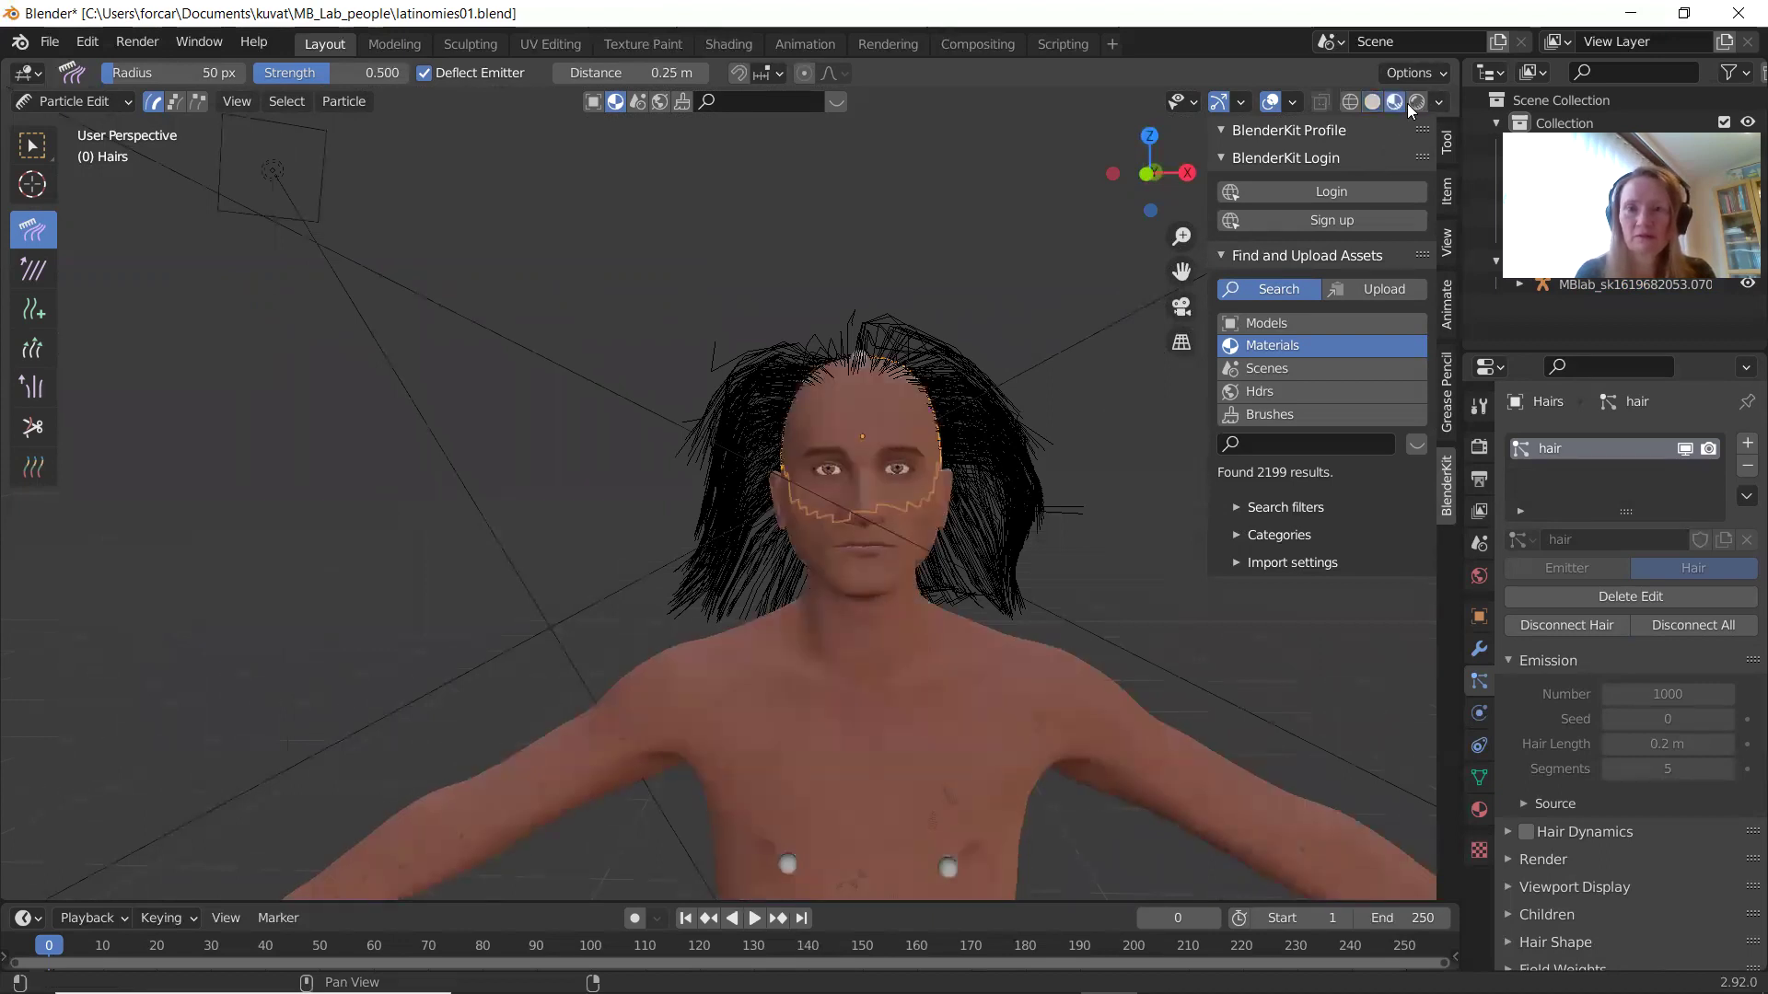
pyautogui.click(1415, 103)
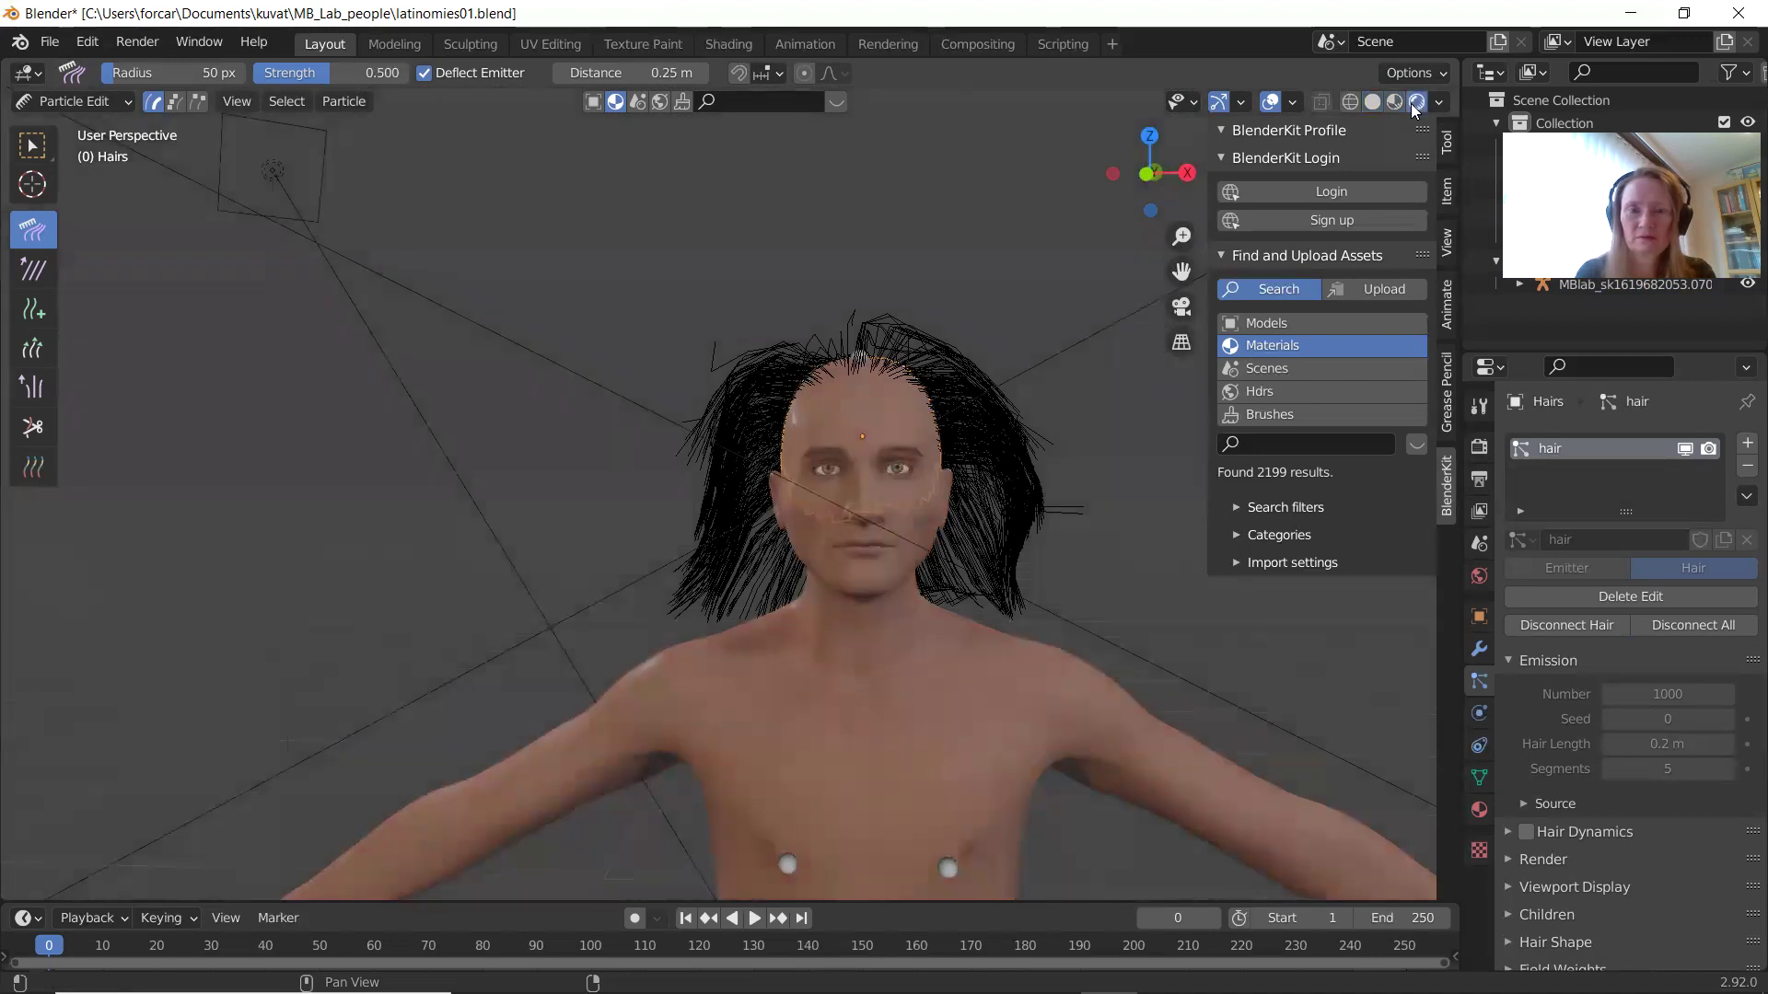
pyautogui.click(105, 100)
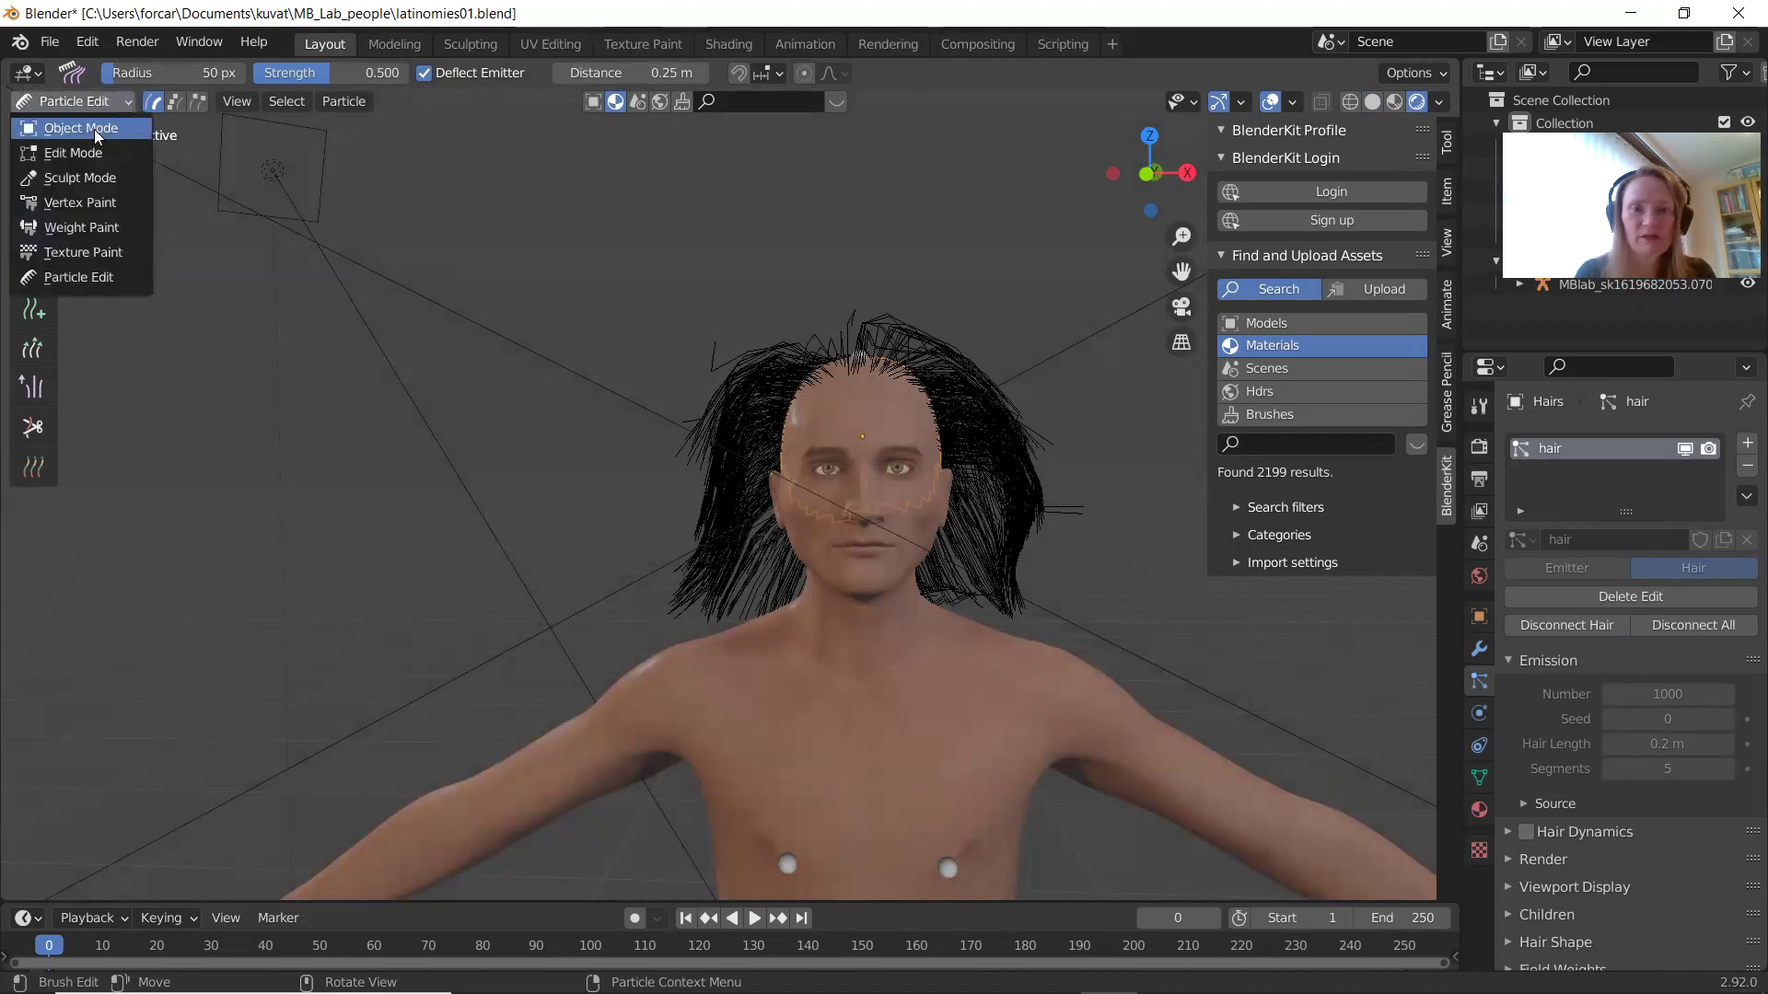
pyautogui.click(94, 129)
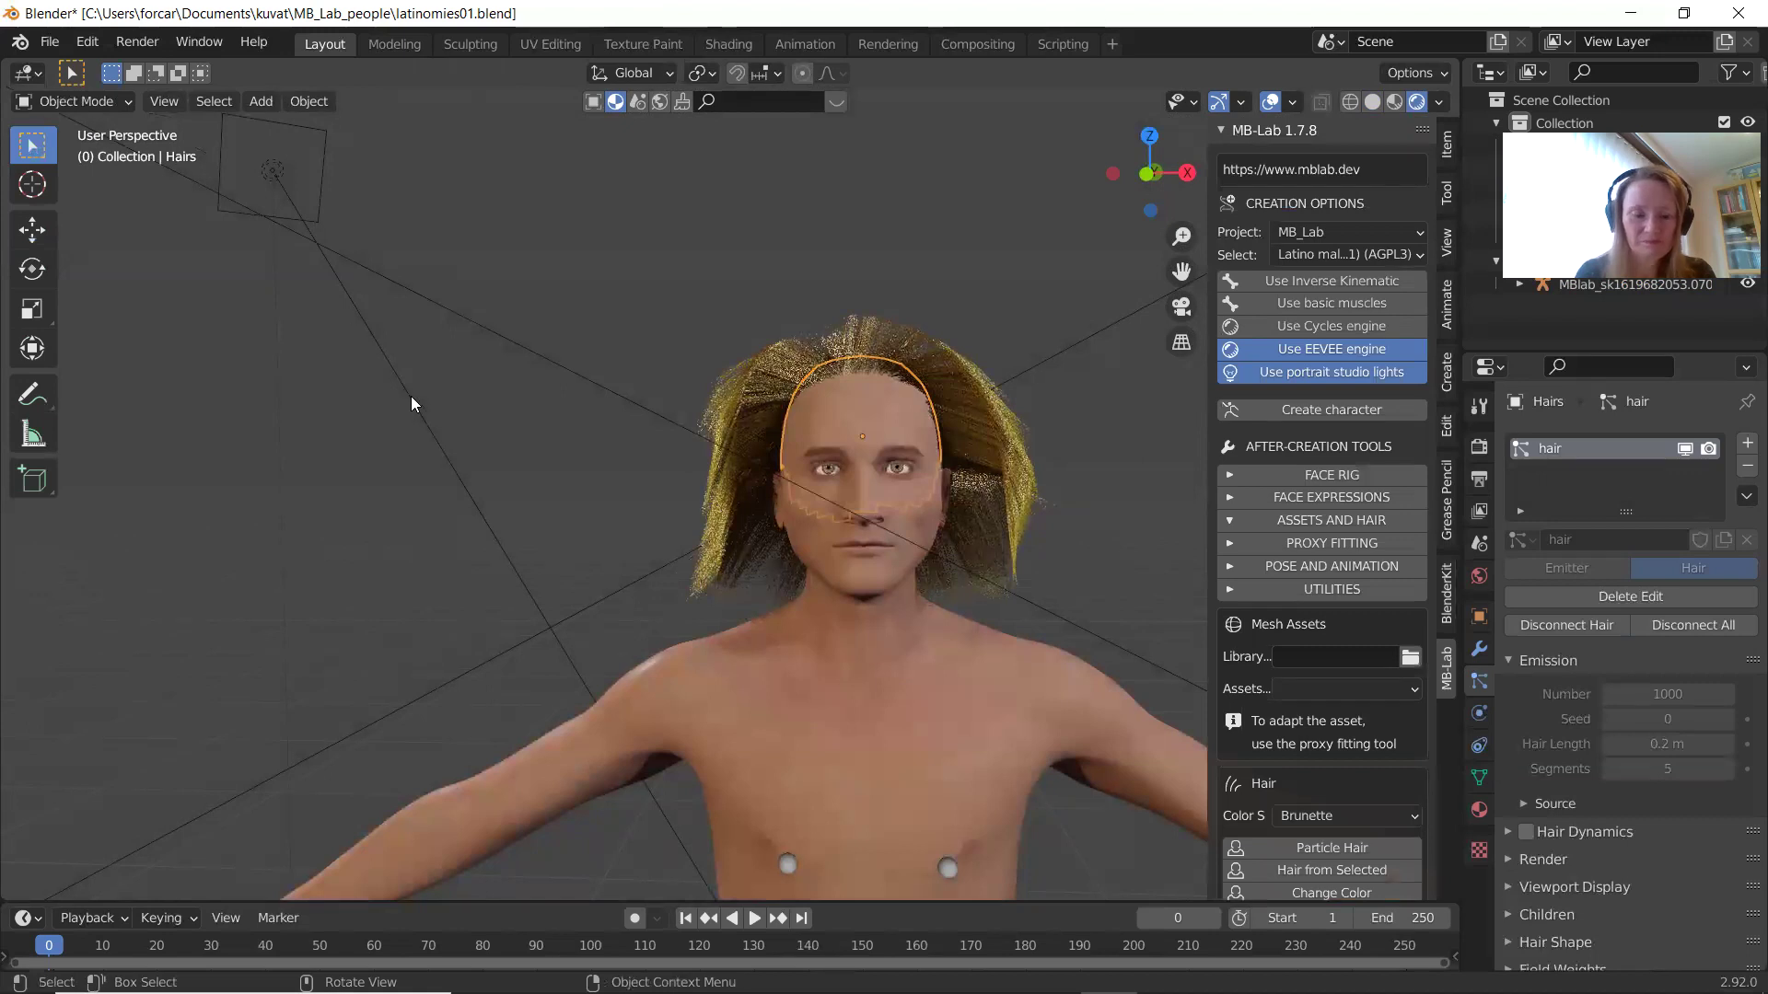
# Inspect the rendered hair from the side and front, and review the MB-Lab hair colour and preset options.
pyautogui.moveTo(411, 396); pyautogui.dragTo(237, 426, button='middle')
pyautogui.moveTo(488, 449); pyautogui.dragTo(665, 441, button='middle')
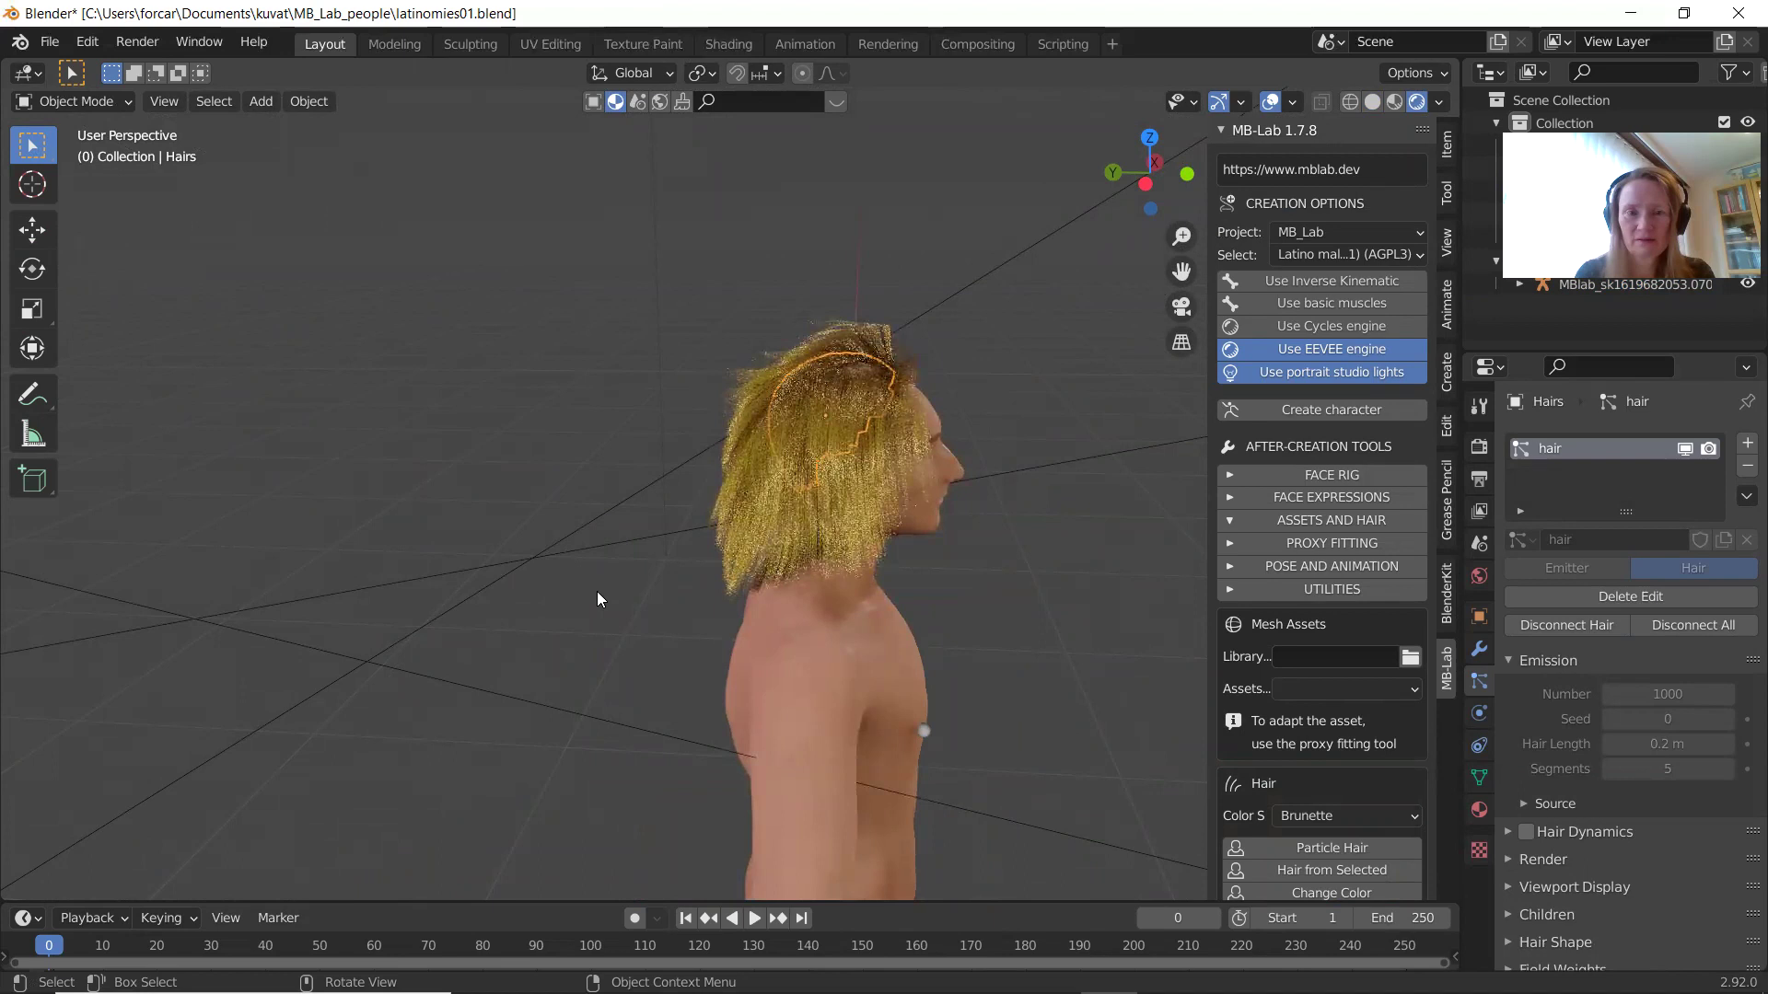
pyautogui.press('alt')
pyautogui.moveTo(597, 591); pyautogui.dragTo(333, 567, button='middle')
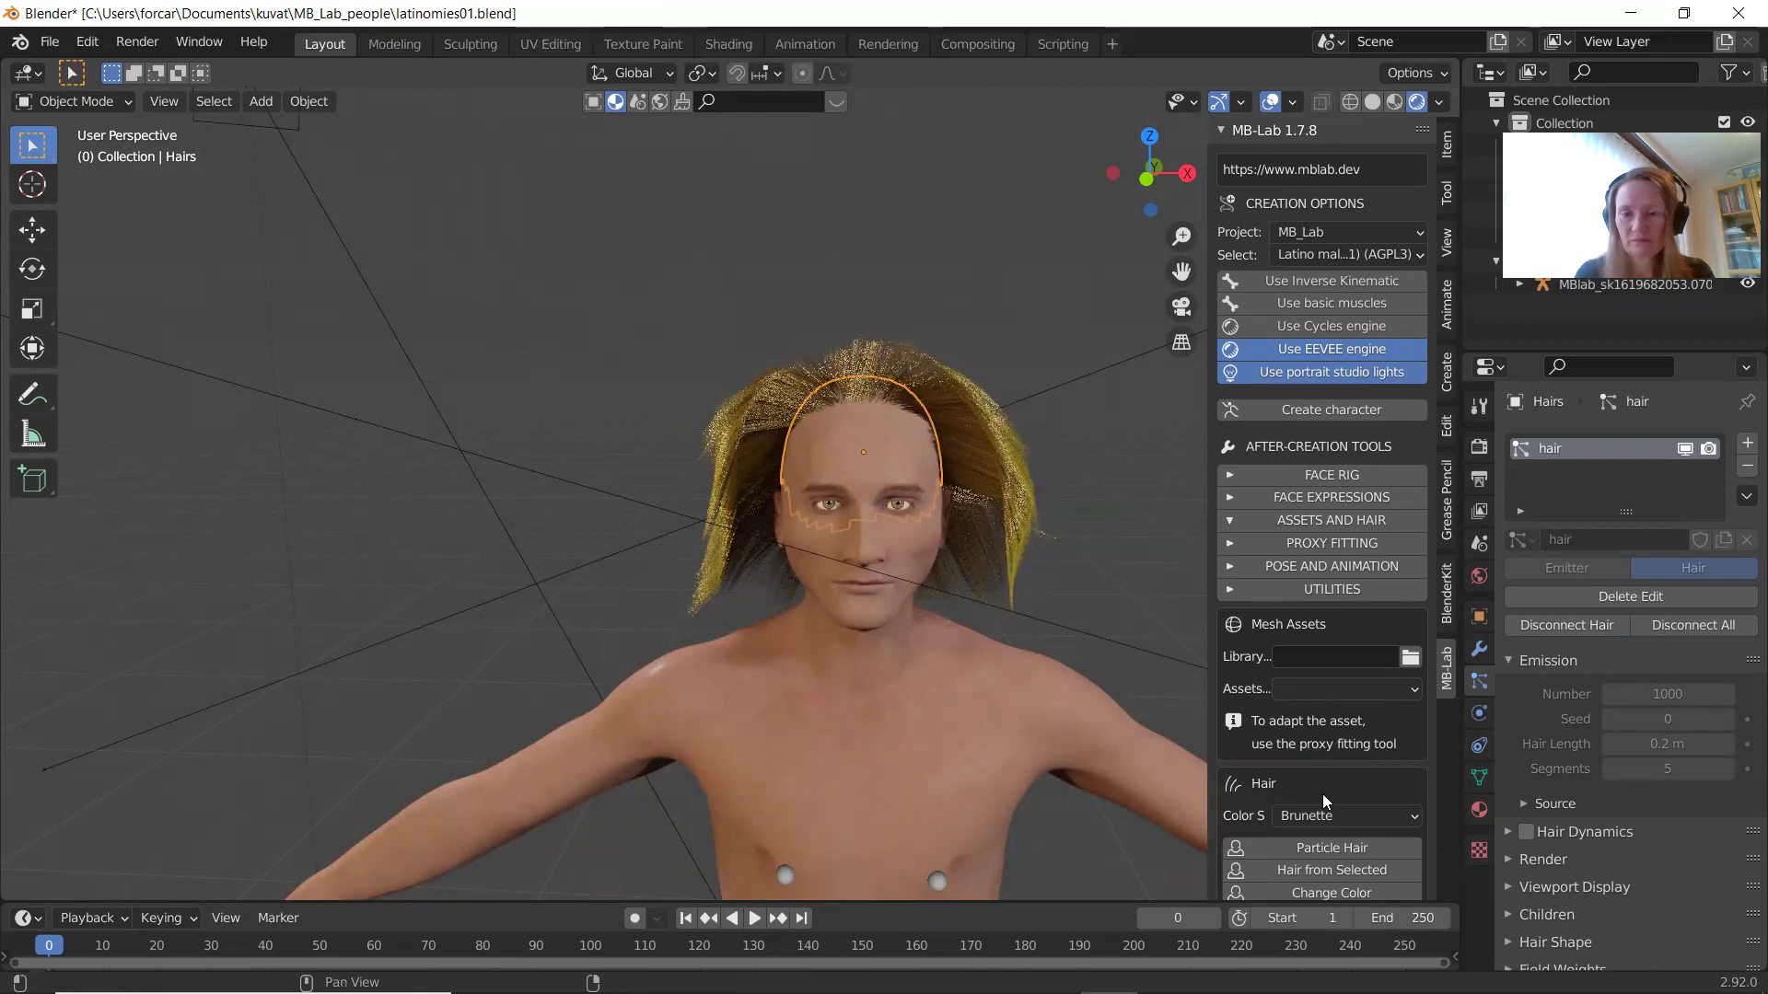
pyautogui.scroll(-5, 1322, 794)
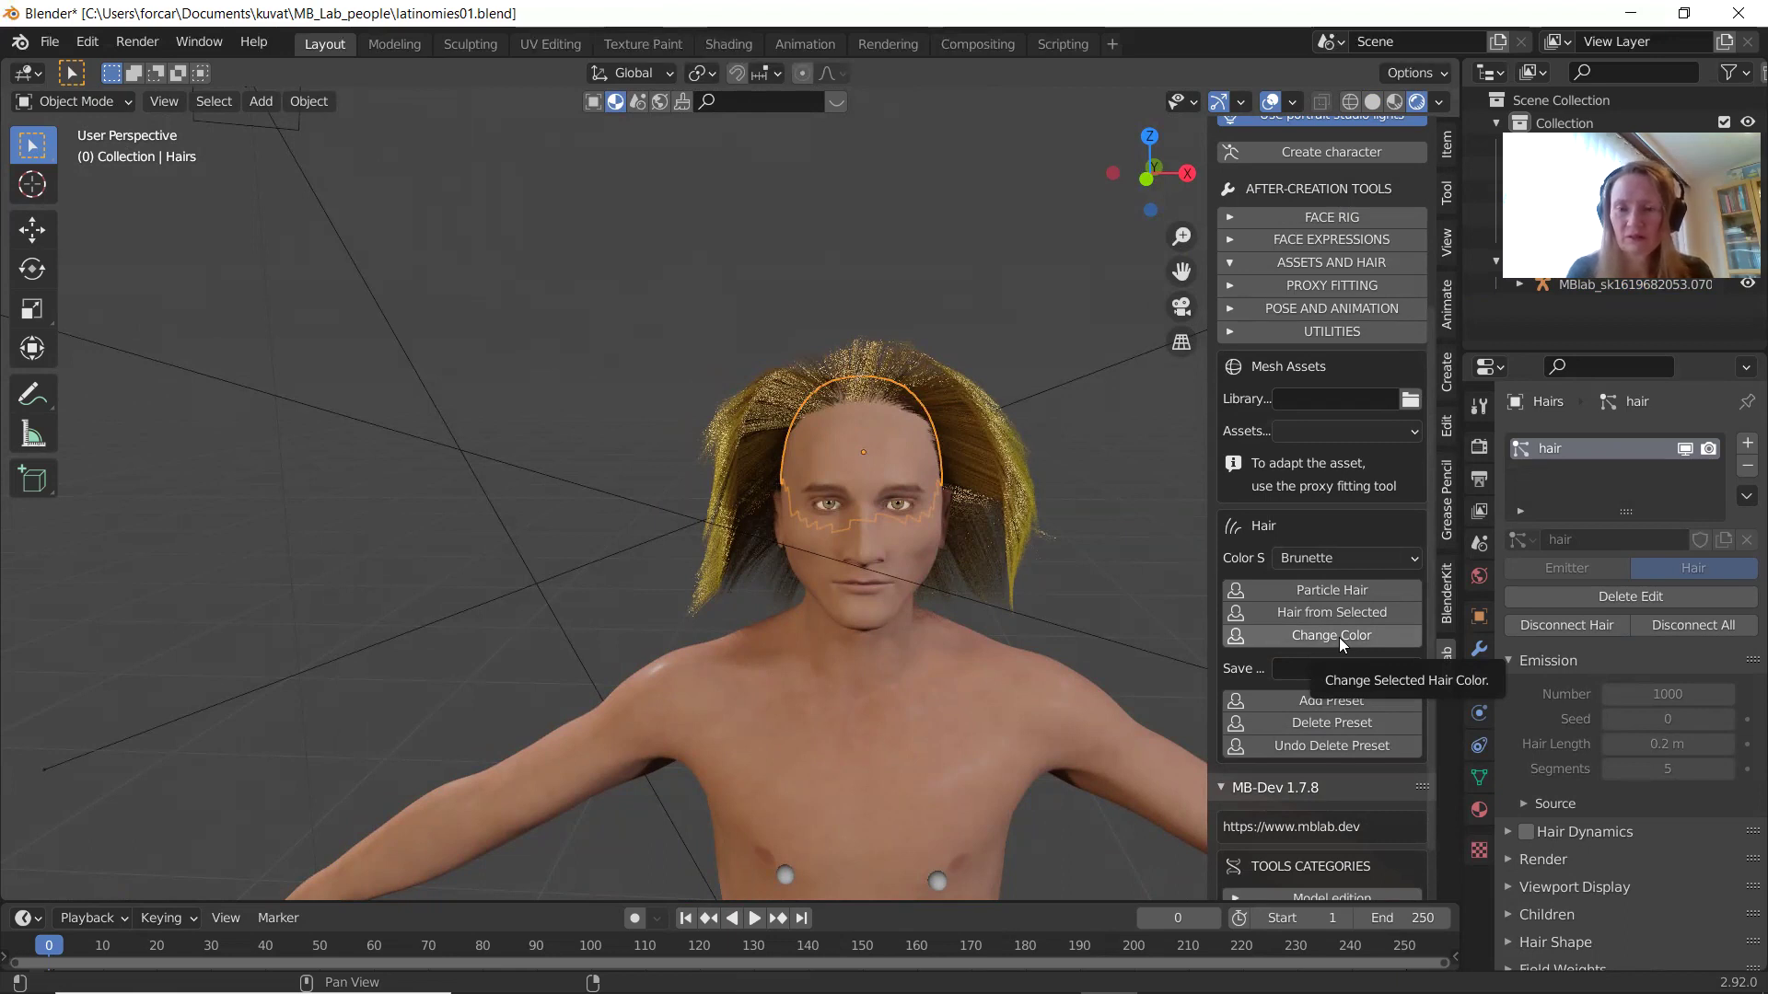
pyautogui.scroll(-2, 1339, 637)
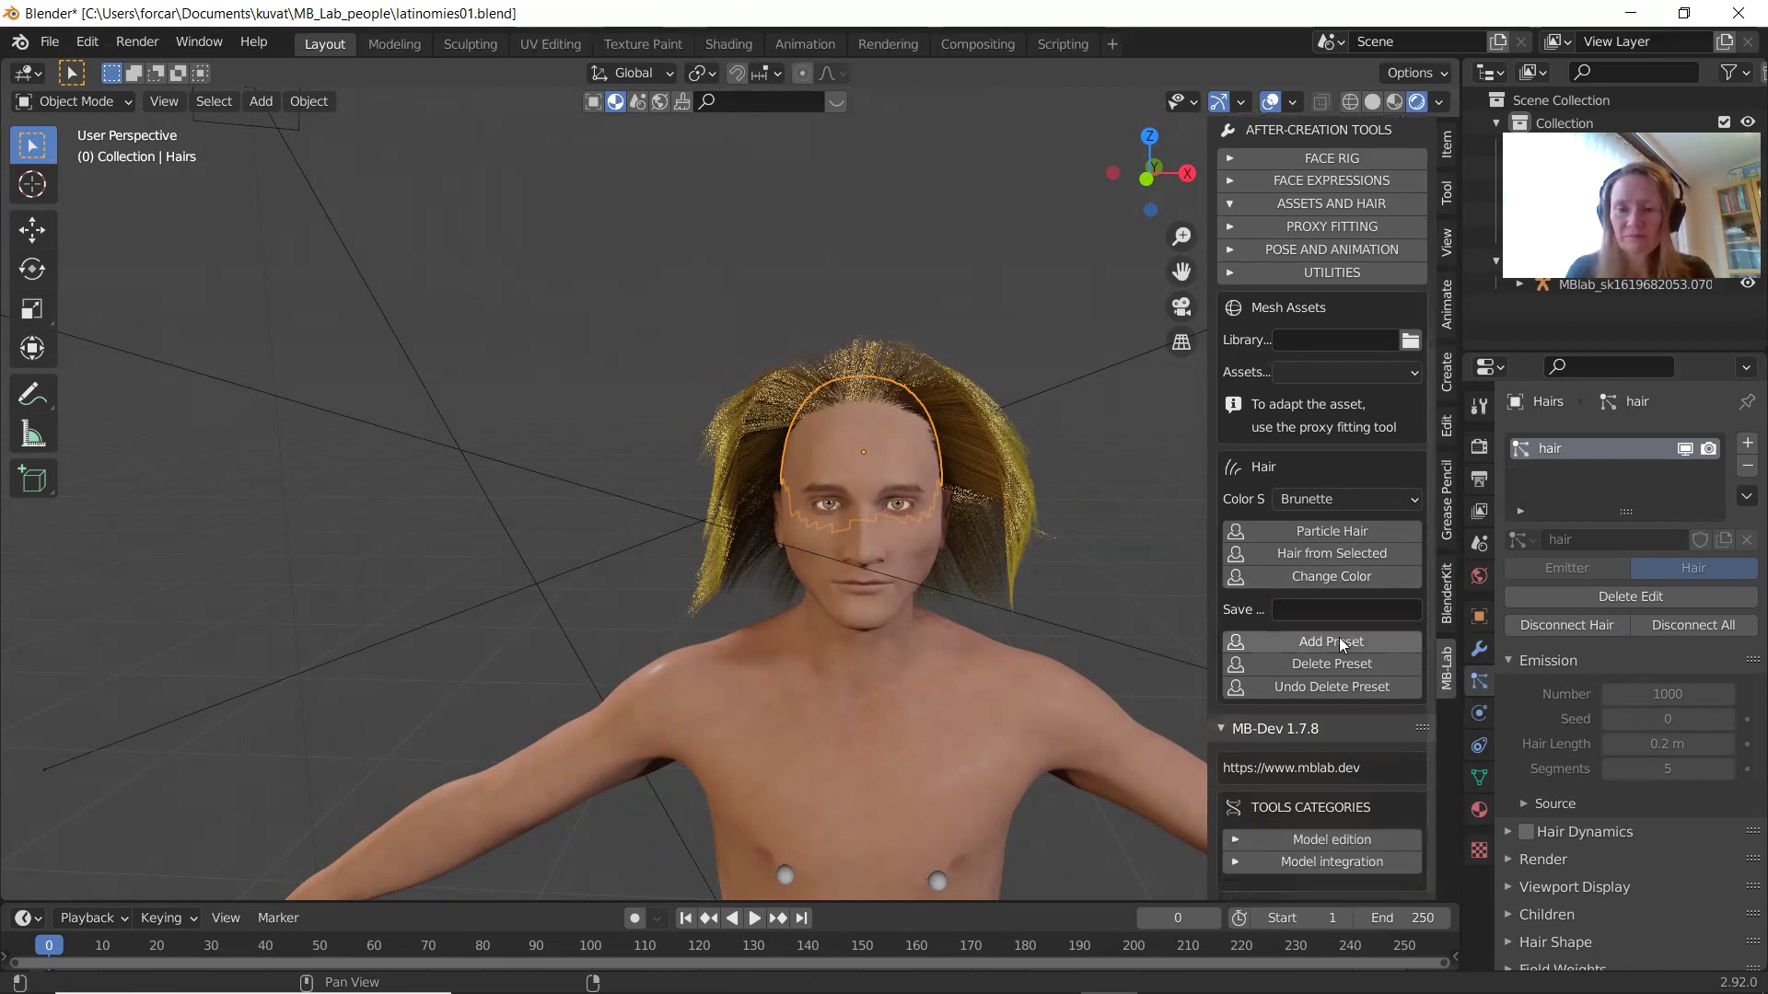
# Save the character with its combed hair to the existing latinomies01.blend file.
pyautogui.hotkey('ctrl', 's')
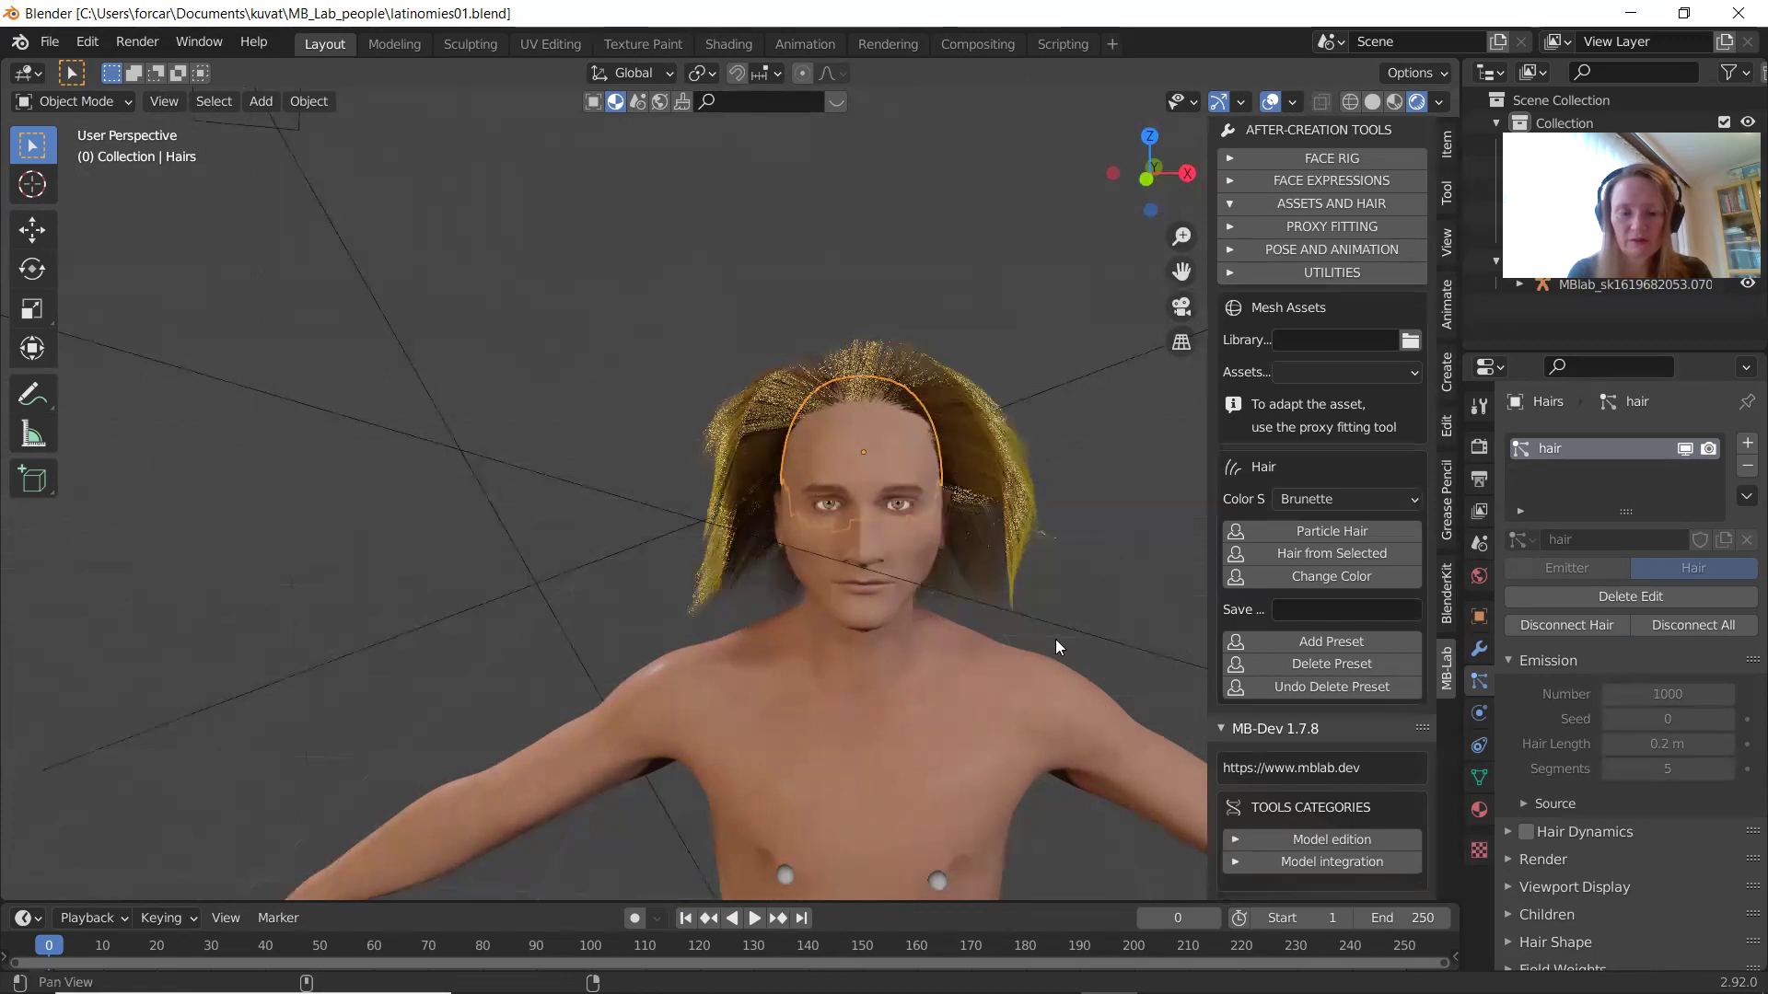
pyautogui.moveTo(989, 569); pyautogui.dragTo(878, 503, button='middle')
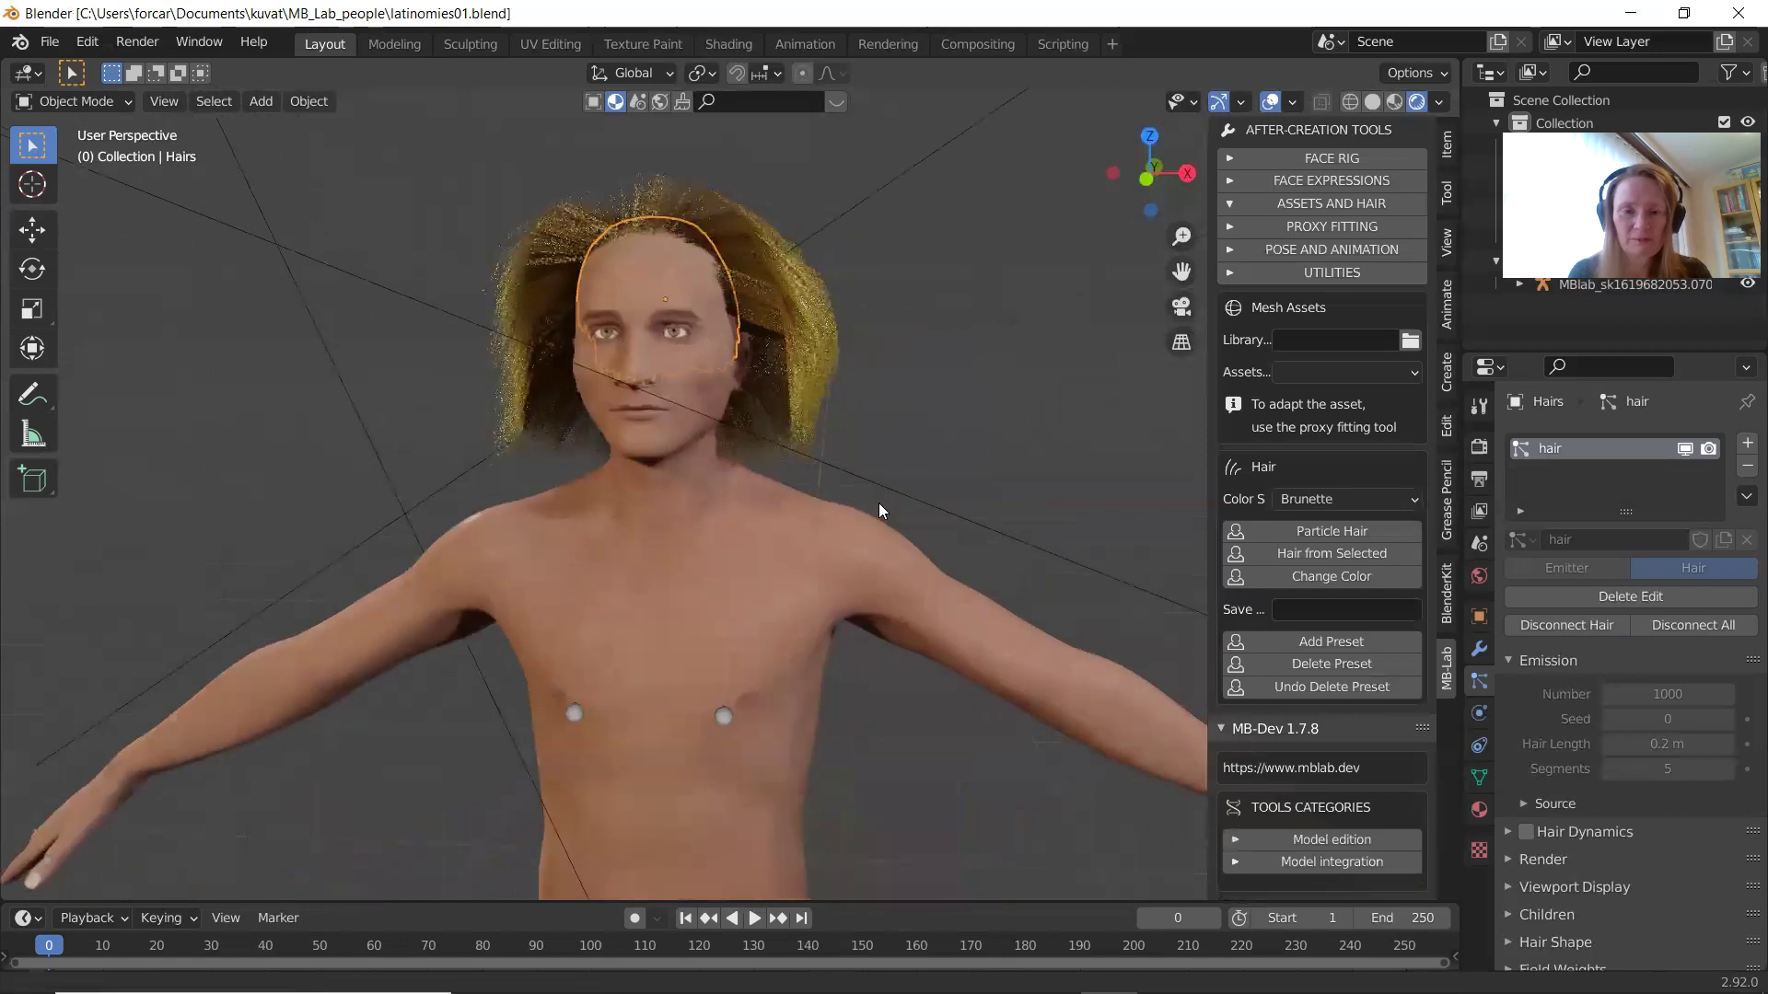